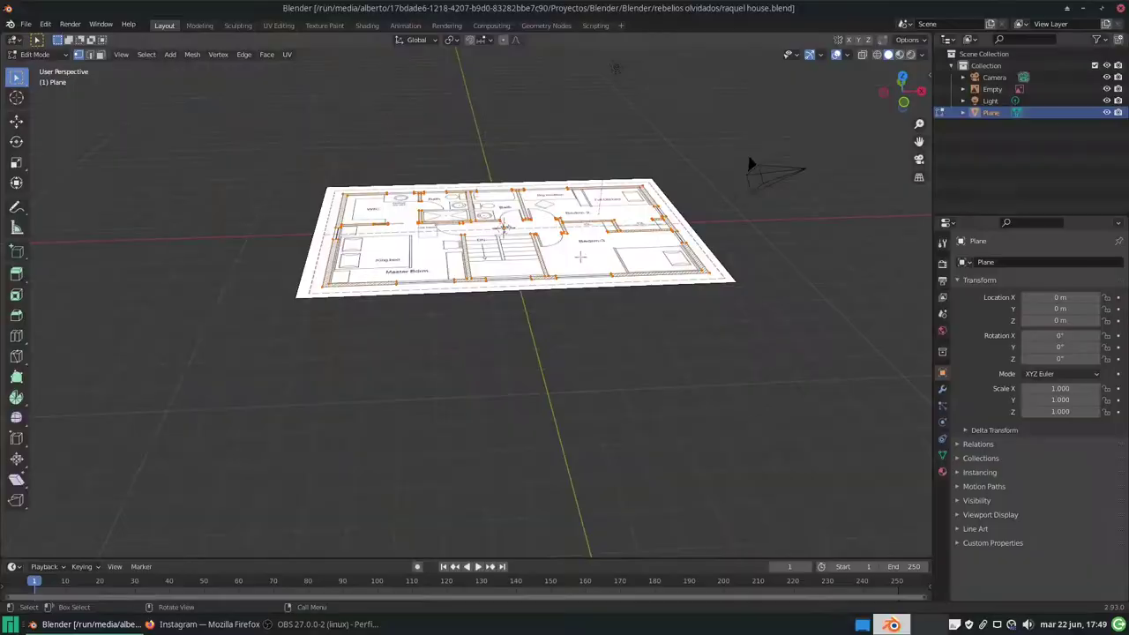
# - Switch to top view of the floor plan, then tilt it into a perspective view
pyautogui.press('KP_7')
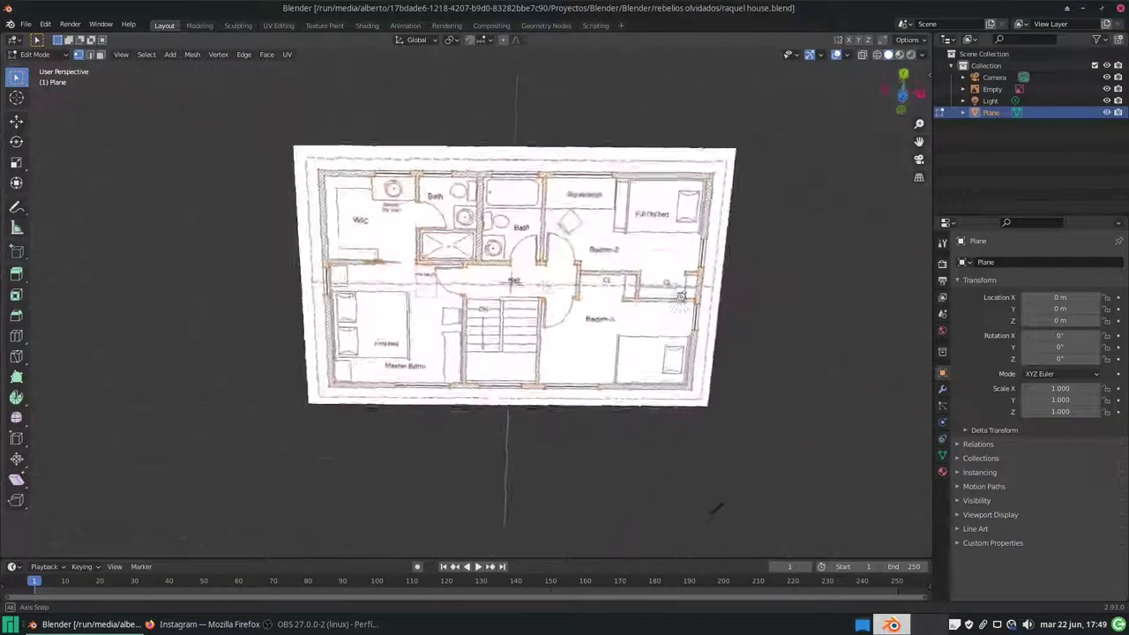
pyautogui.scroll(5, 731, 479)
pyautogui.scroll(-8, 507, 271)
pyautogui.moveTo(506, 271)
pyautogui.mouseDown(button='middle')
pyautogui.moveTo(654, 282)
pyautogui.moveTo(847, 120)
pyautogui.mouseUp(button='middle')
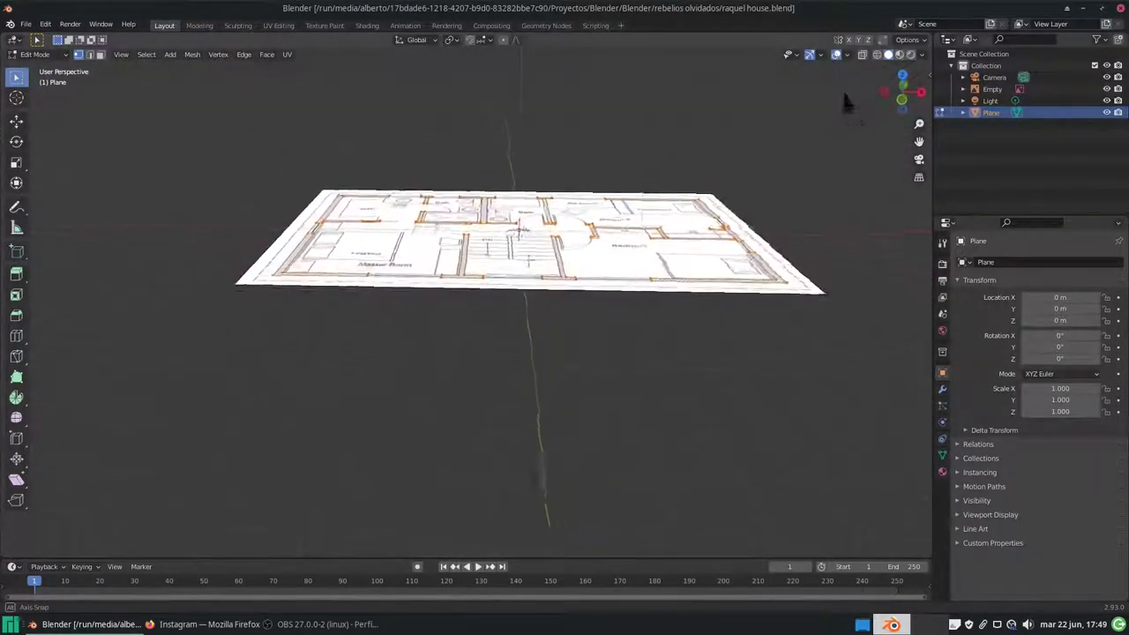
# - Extrude the selected wall edges straight up along Z and confirm the height
pyautogui.press('e')
pyautogui.press('z')
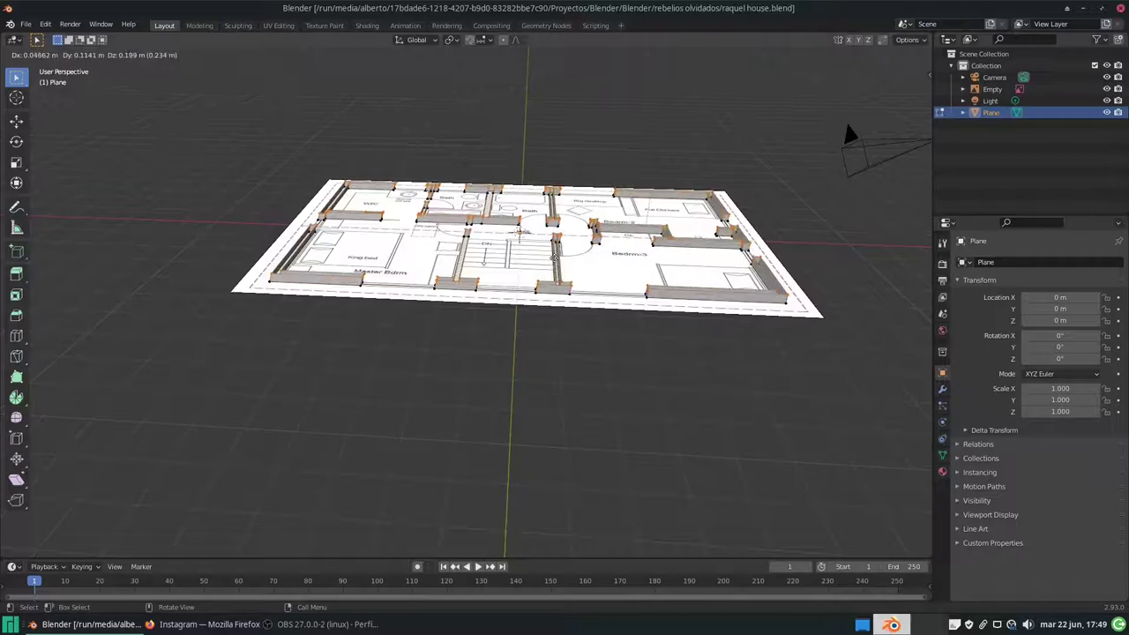
pyautogui.click(562, 201)
pyautogui.moveTo(562, 201)
pyautogui.mouseDown(button='middle')
pyautogui.moveTo(183, 397)
pyautogui.moveTo(264, 370)
pyautogui.mouseUp(button='middle')
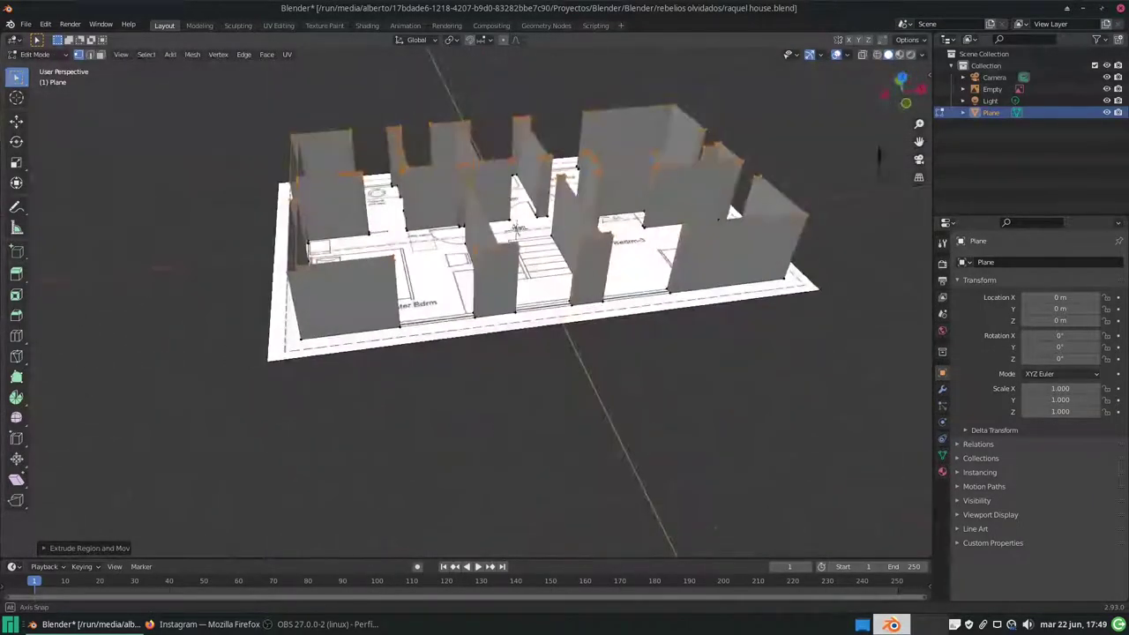
# - Undo the wall extrusion and zoom in top-down on the closet wall
pyautogui.hotkey('ctrl', 'z')
pyautogui.moveTo(519, 228)
pyautogui.mouseDown(button='middle')
pyautogui.moveTo(603, 288)
pyautogui.moveTo(882, 300)
pyautogui.mouseUp(button='middle')
pyautogui.scroll(2, 603, 289)
pyautogui.scroll(3, 602, 288)
# - Fill the window gaps by the closet and above the optional sink with faces
pyautogui.scroll(3, 882, 299)
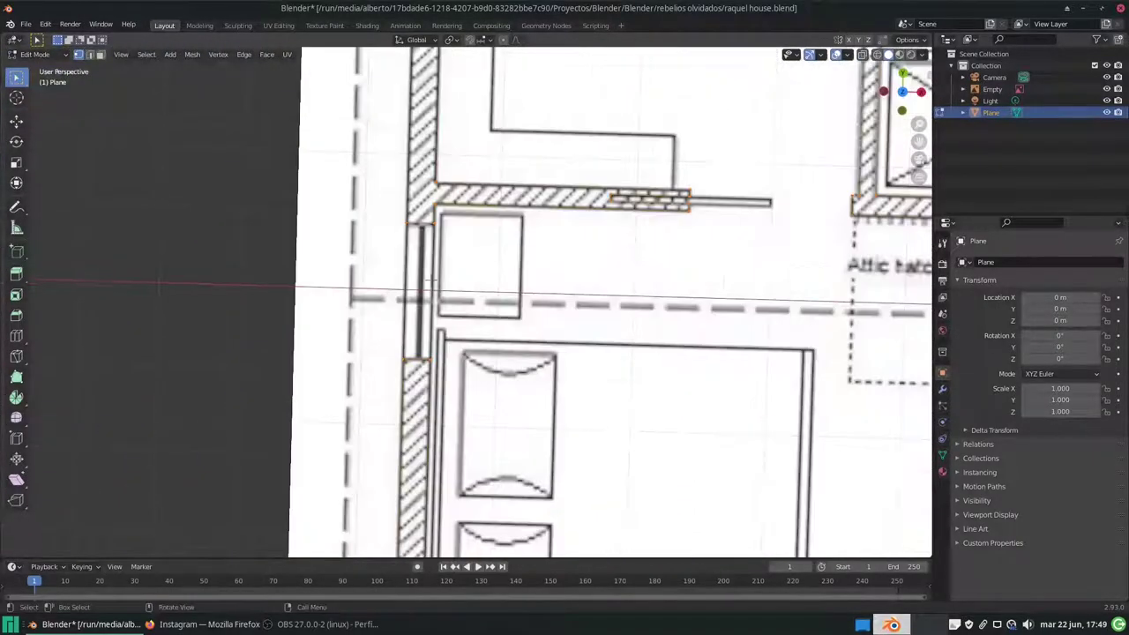
pyautogui.scroll(3, 882, 300)
pyautogui.click(418, 196)
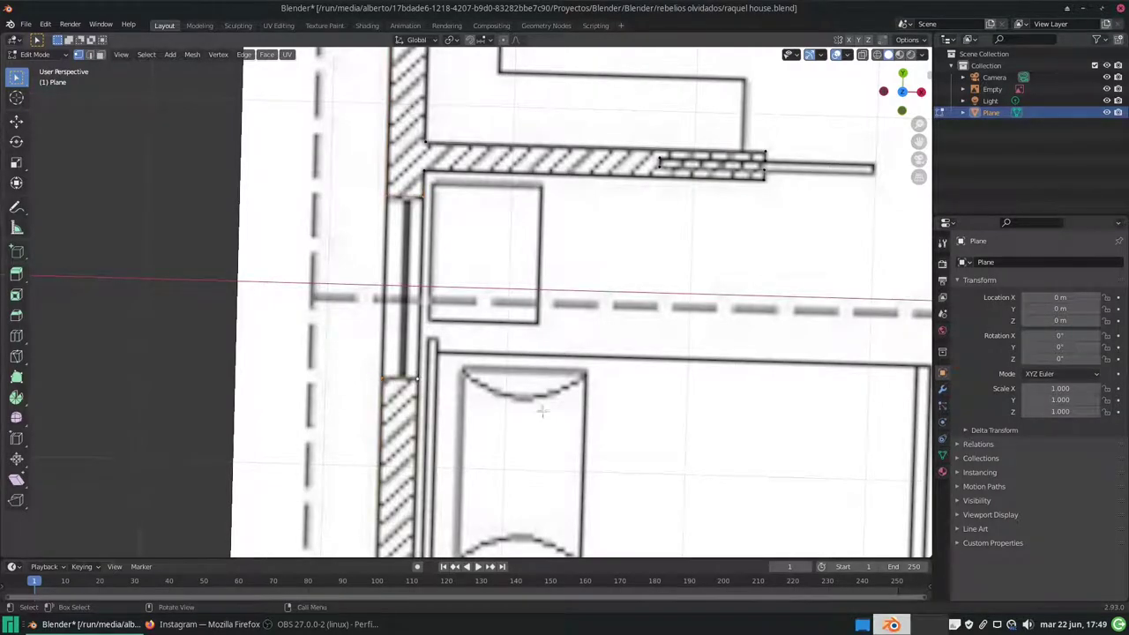
pyautogui.press('f')
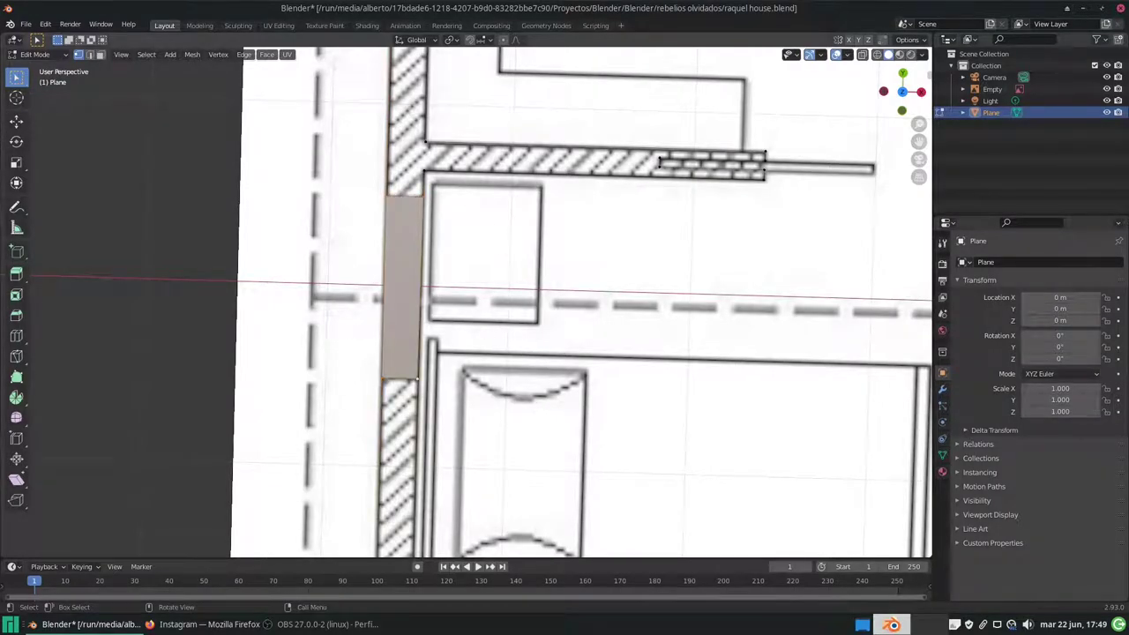
pyautogui.scroll(-2, 669, 264)
pyautogui.keyDown('shift'); pyautogui.moveTo(618, 158); pyautogui.dragTo(494, 406, button='middle'); pyautogui.keyUp('shift')
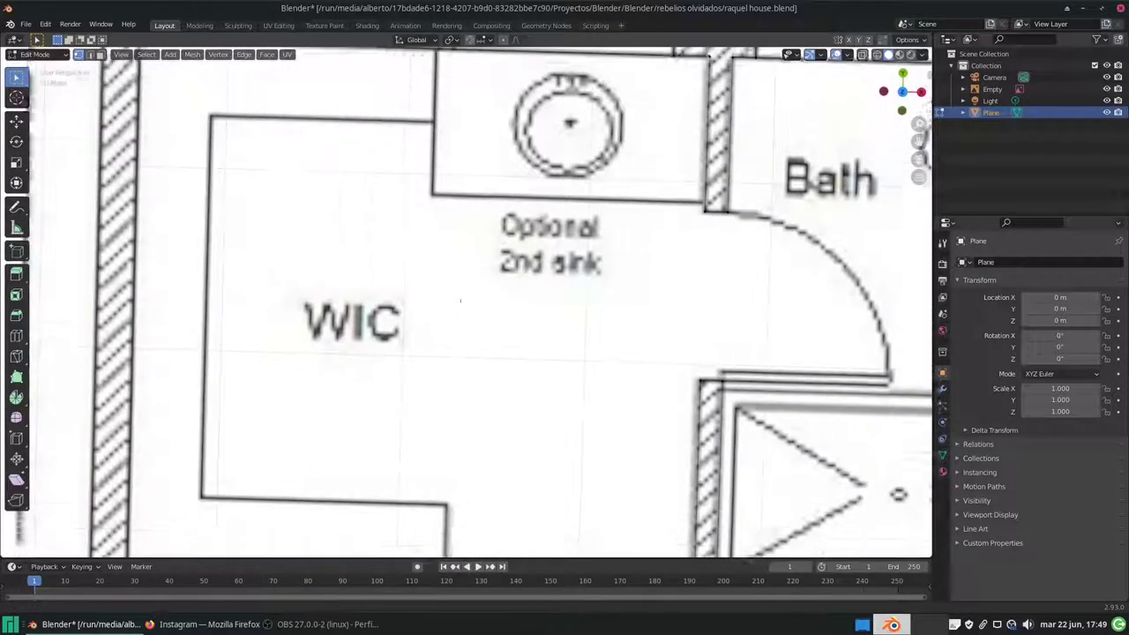
pyautogui.scroll(3, 452, 416)
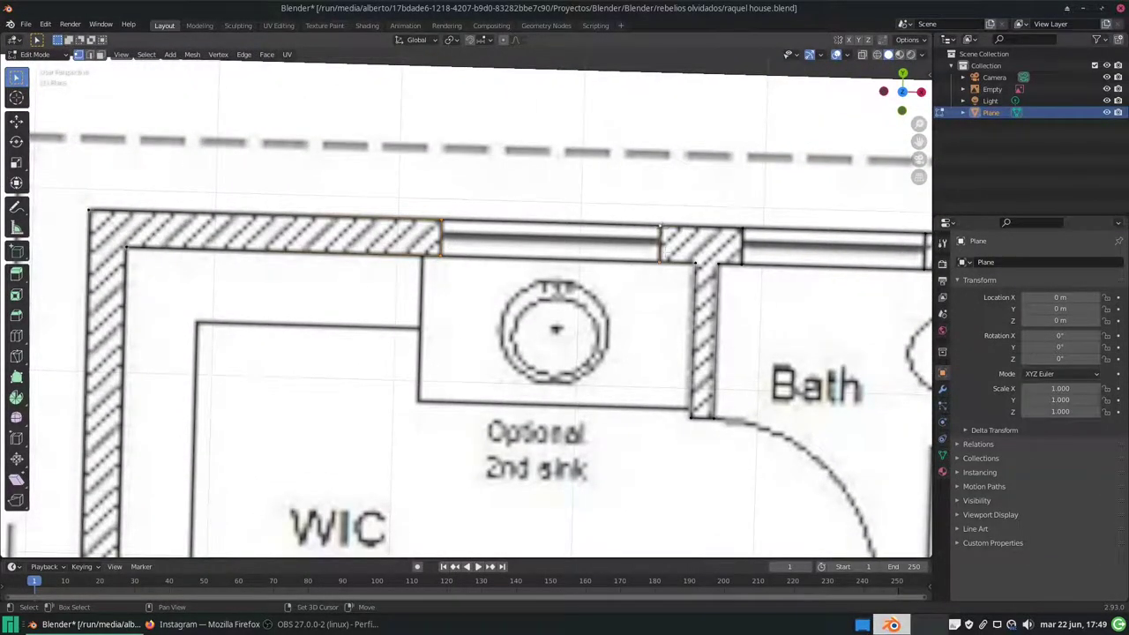
pyautogui.press('f')
# - Bridge the window gaps above the Bath, the bathtub and Big desktop with faces
pyautogui.keyDown('shift'); pyautogui.moveTo(782, 285); pyautogui.dragTo(332, 264, button='middle'); pyautogui.keyUp('shift')
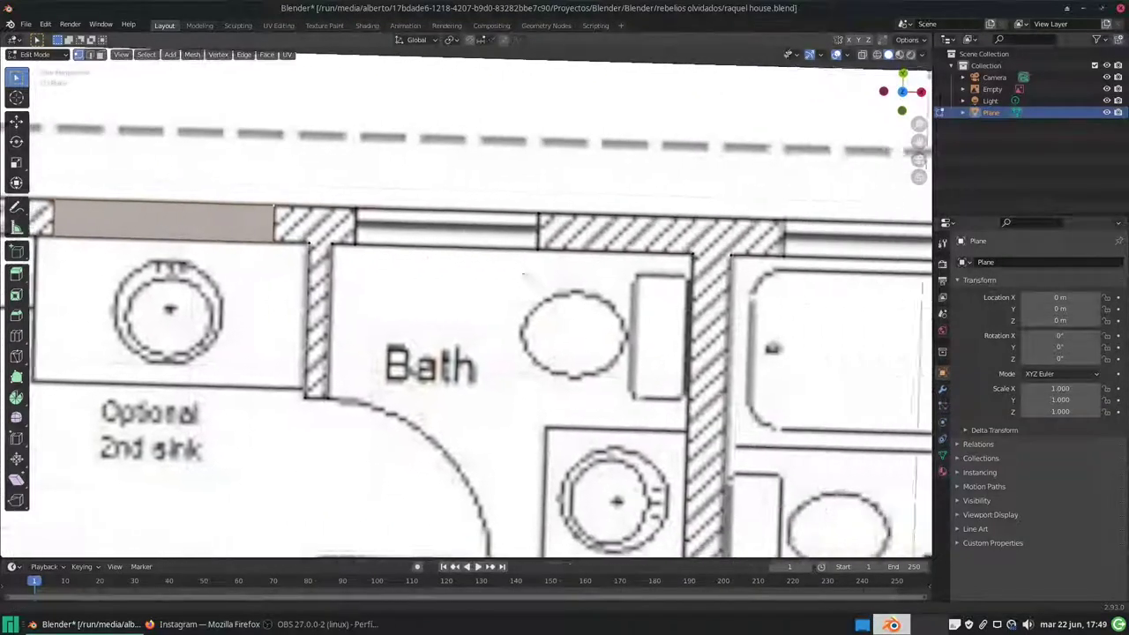
pyautogui.click(289, 208)
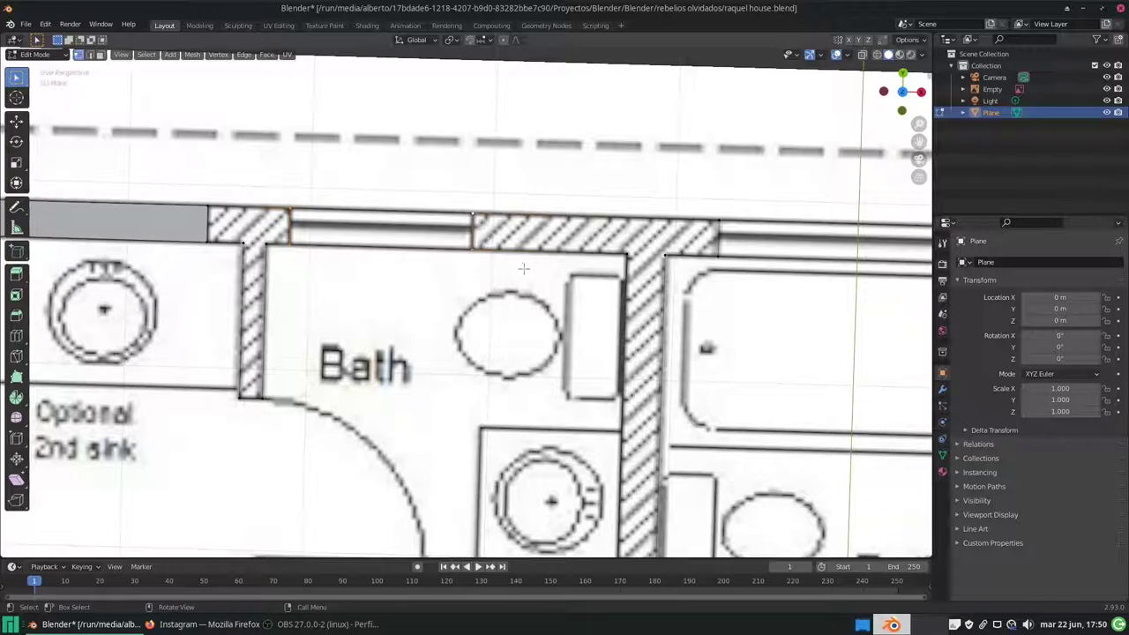
pyautogui.press('f')
pyautogui.keyDown('shift'); pyautogui.moveTo(642, 284); pyautogui.dragTo(265, 275, button='middle'); pyautogui.keyUp('shift')
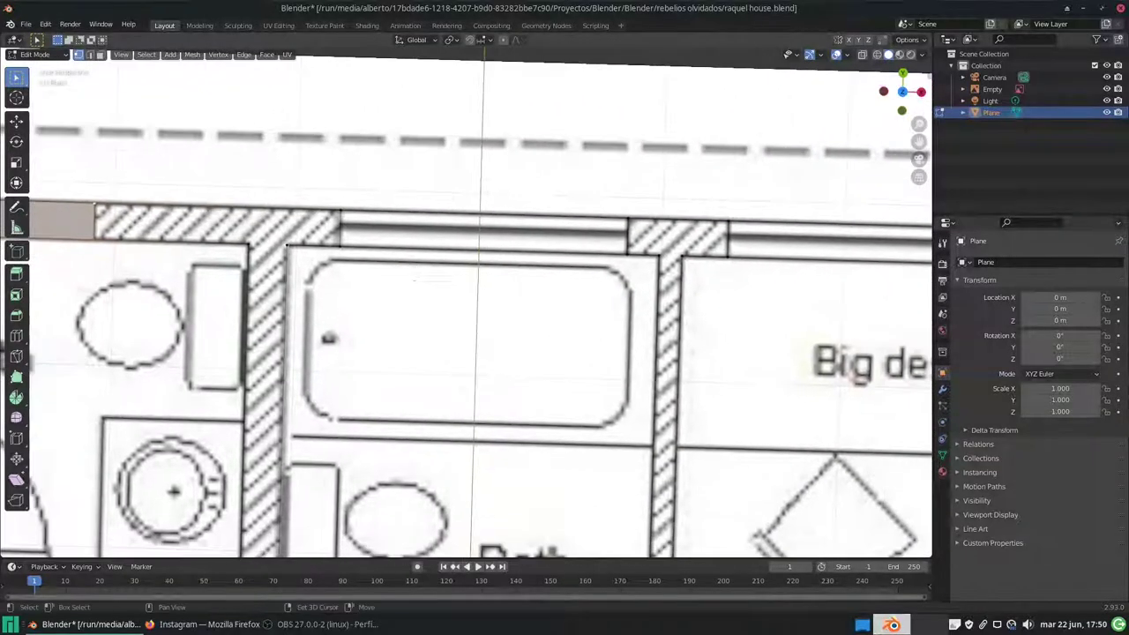
pyautogui.click(341, 211)
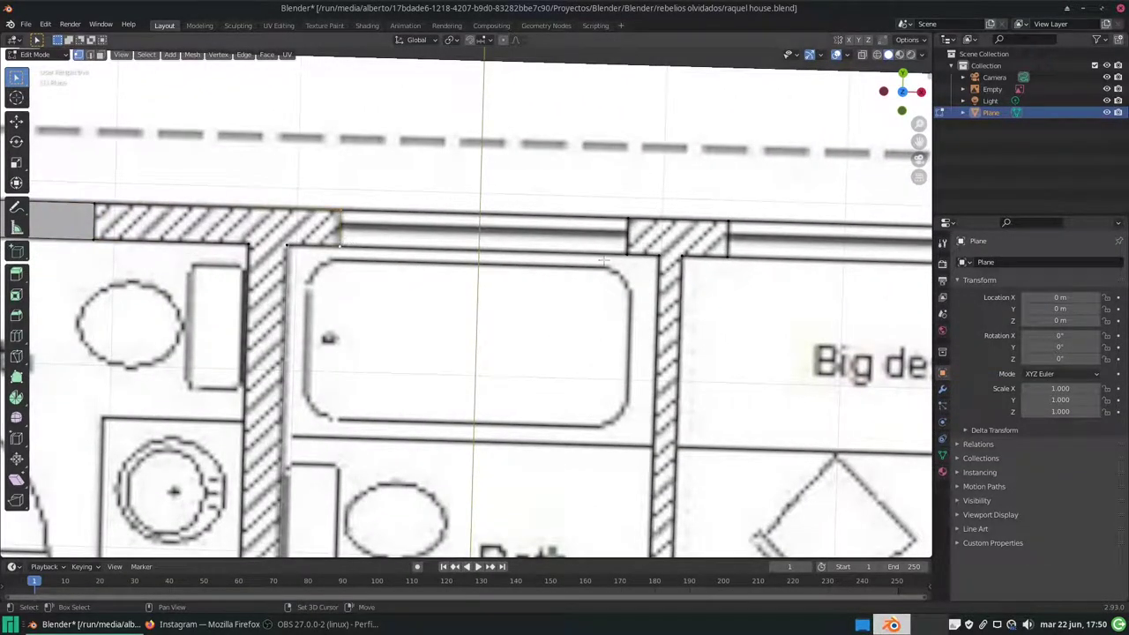
pyautogui.press('f')
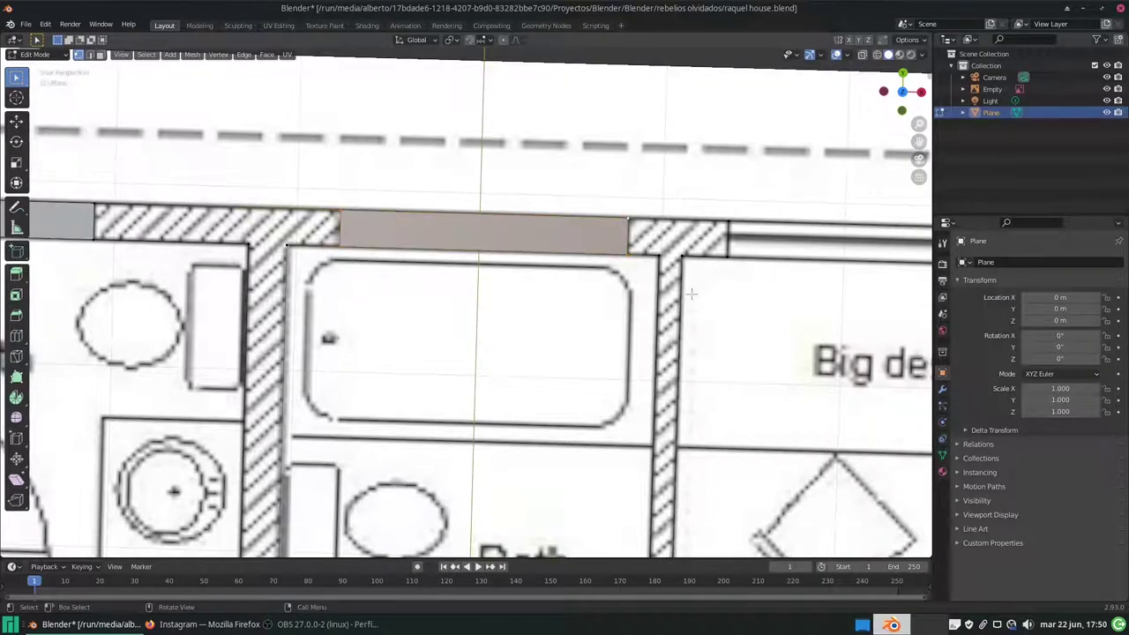
pyautogui.keyDown('shift'); pyautogui.moveTo(786, 292); pyautogui.dragTo(291, 192, button='middle'); pyautogui.keyUp('shift')
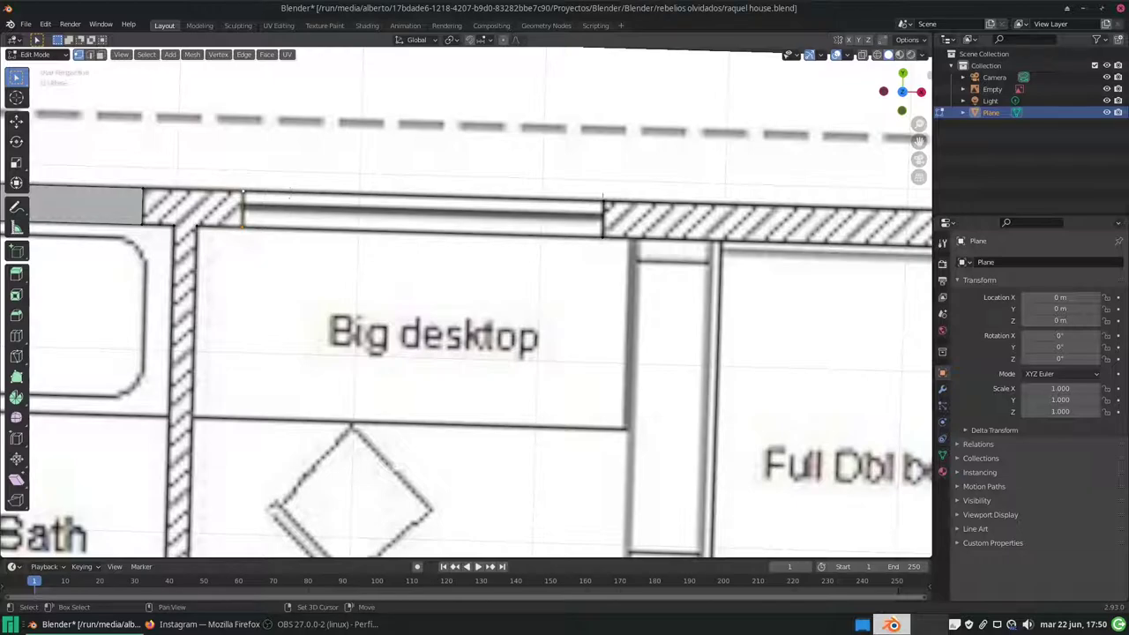
pyautogui.press('f')
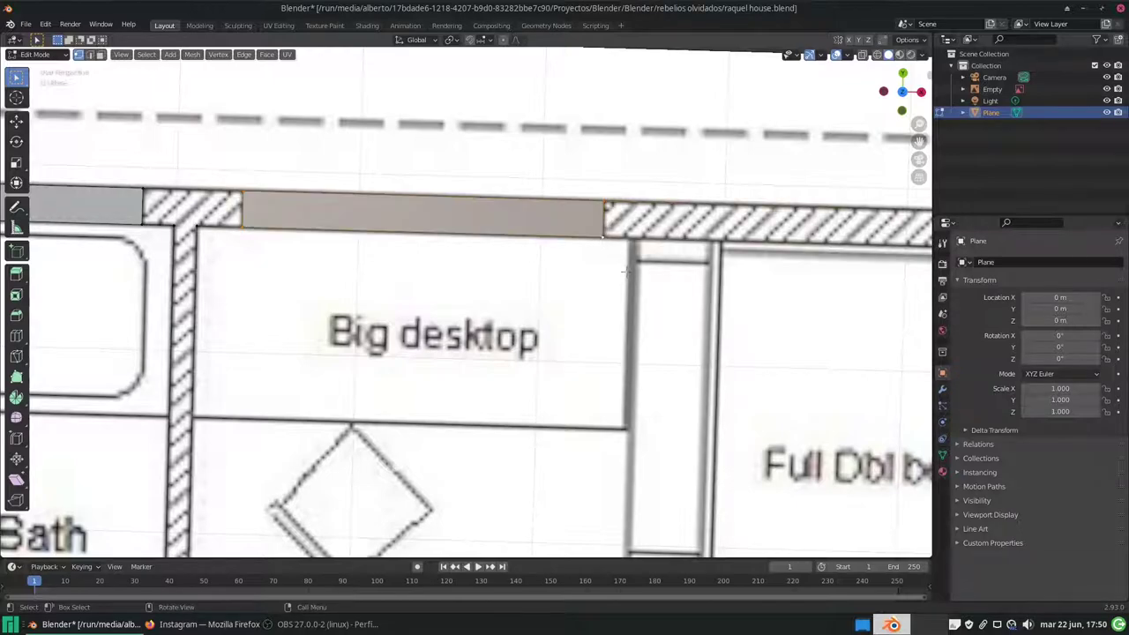
pyautogui.keyDown('shift'); pyautogui.moveTo(770, 289); pyautogui.dragTo(411, 227, button='middle'); pyautogui.keyUp('shift')
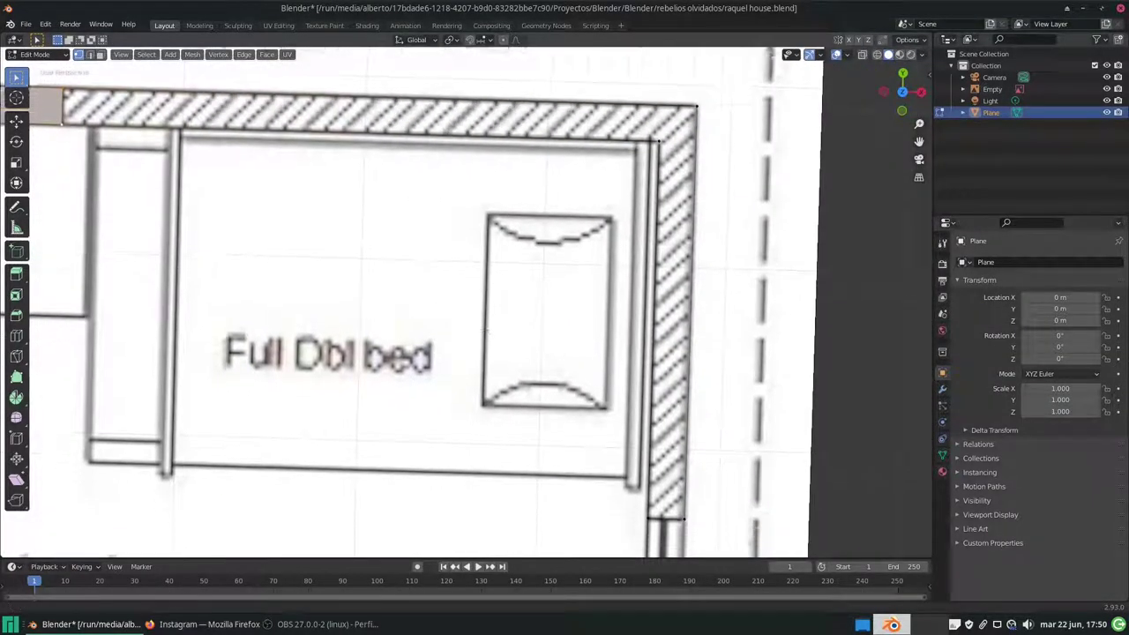
# - Fill the Bedrm-2 and Bedrm-3 window gaps with faces
pyautogui.keyDown('shift'); pyautogui.moveTo(481, 415); pyautogui.dragTo(460, 164, button='middle'); pyautogui.keyUp('shift')
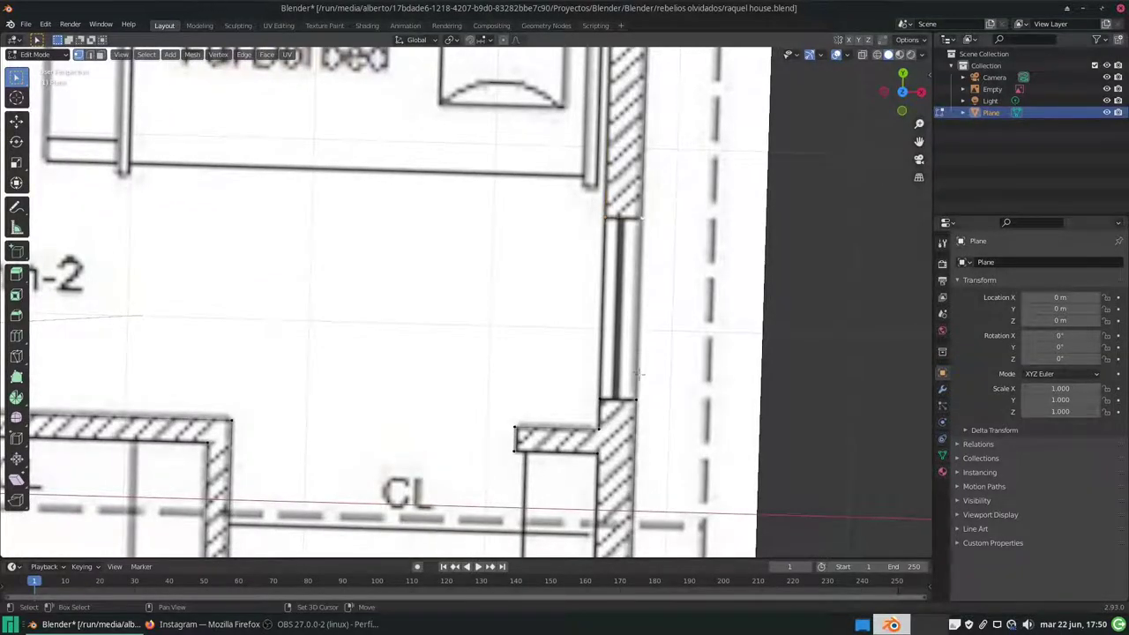
pyautogui.press('f')
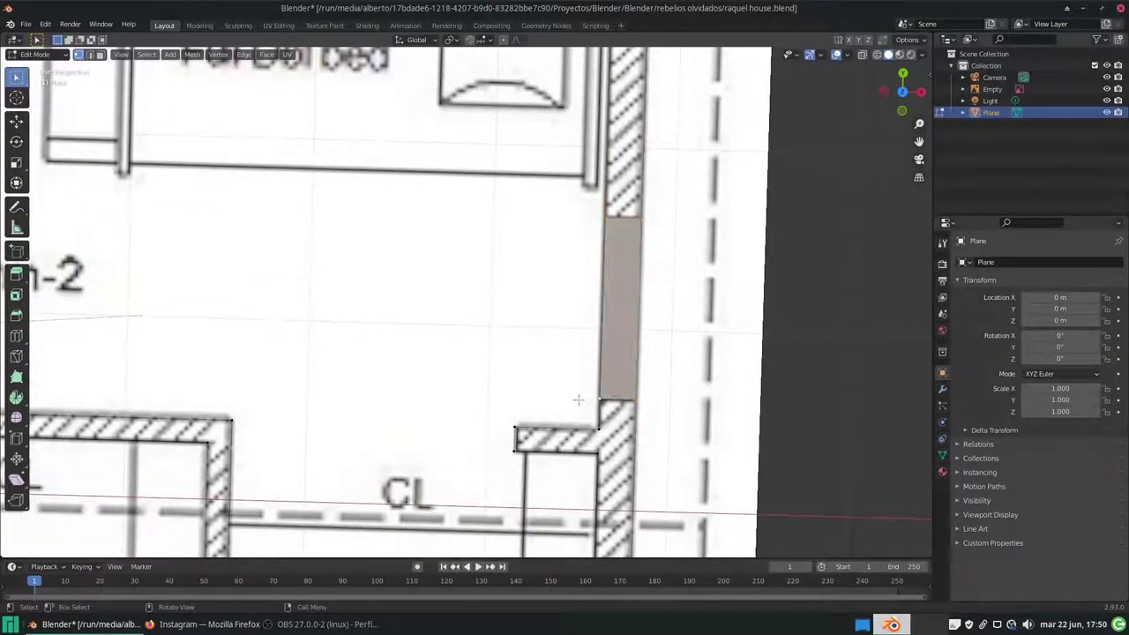
pyautogui.keyDown('shift'); pyautogui.moveTo(583, 403); pyautogui.dragTo(544, 107, button='middle'); pyautogui.keyUp('shift')
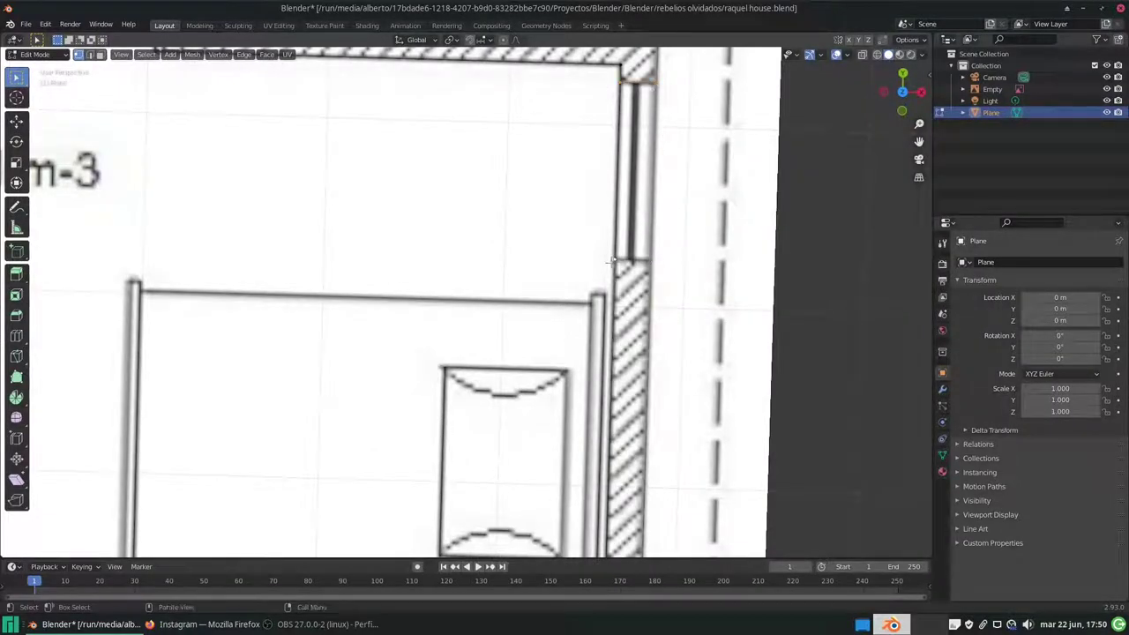
pyautogui.press('f')
# - Fill the window gaps along the lower outer wall and the Master Bdrm window
pyautogui.moveTo(592, 341); pyautogui.dragTo(853, 230, button='middle')
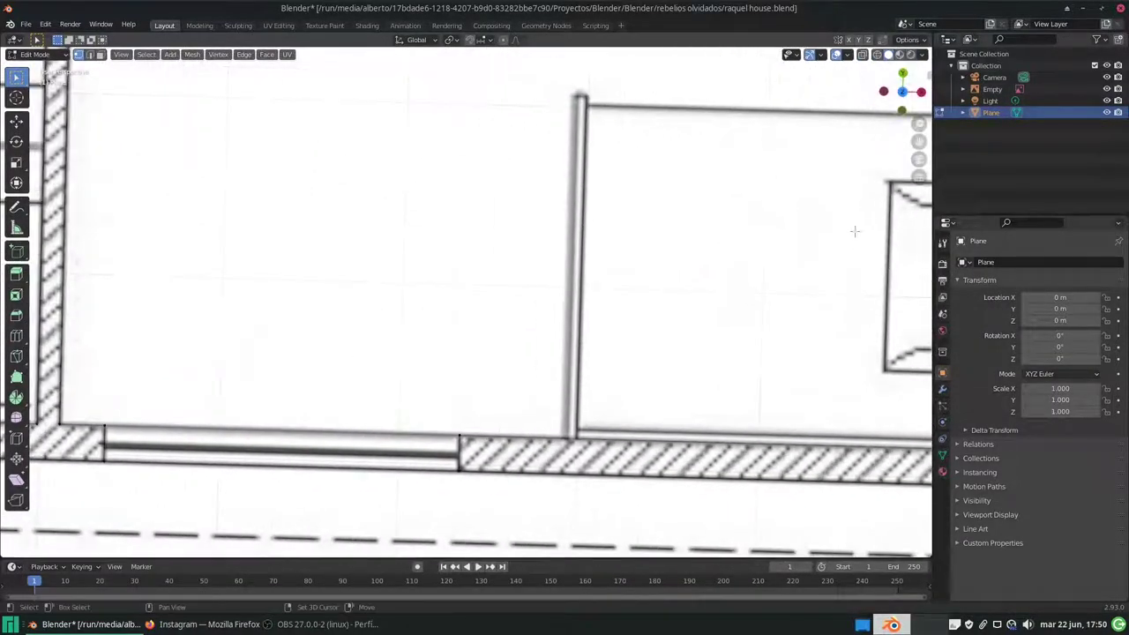
pyautogui.moveTo(485, 347); pyautogui.dragTo(564, 292, button='middle')
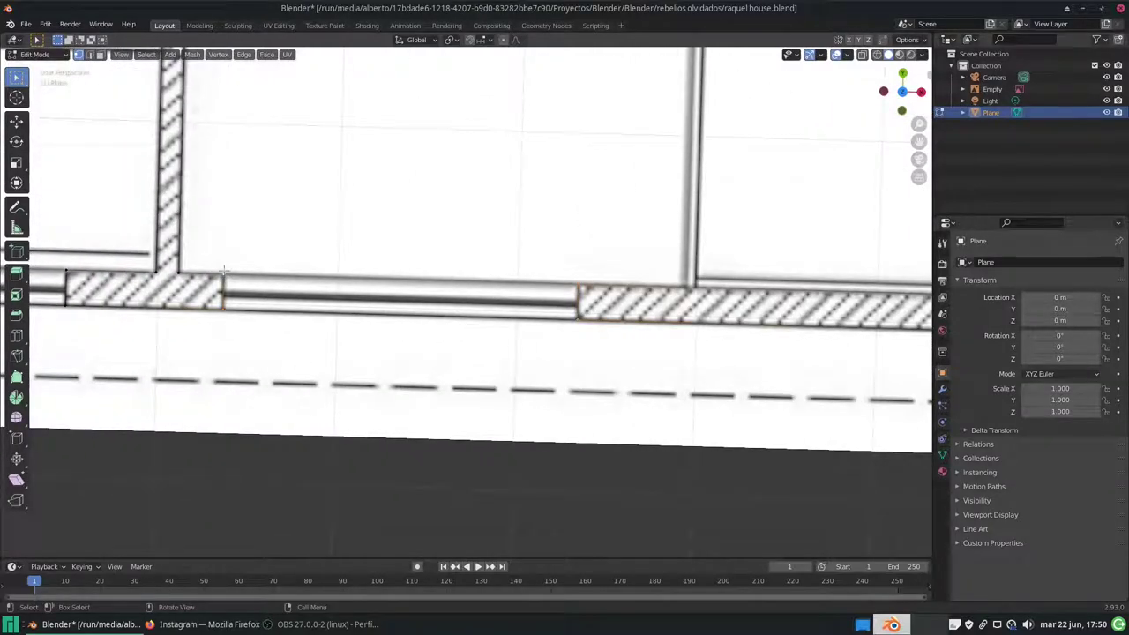
pyautogui.press('f')
pyautogui.keyDown('shift'); pyautogui.moveTo(223, 276); pyautogui.dragTo(499, 293, button='middle'); pyautogui.keyUp('shift')
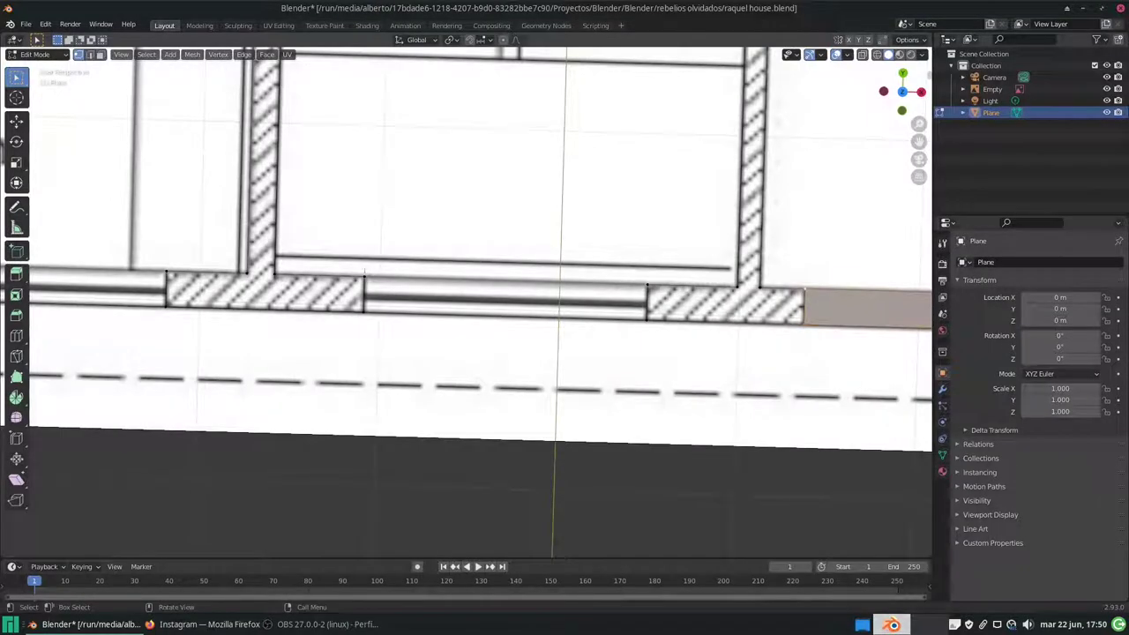
pyautogui.click(446, 308)
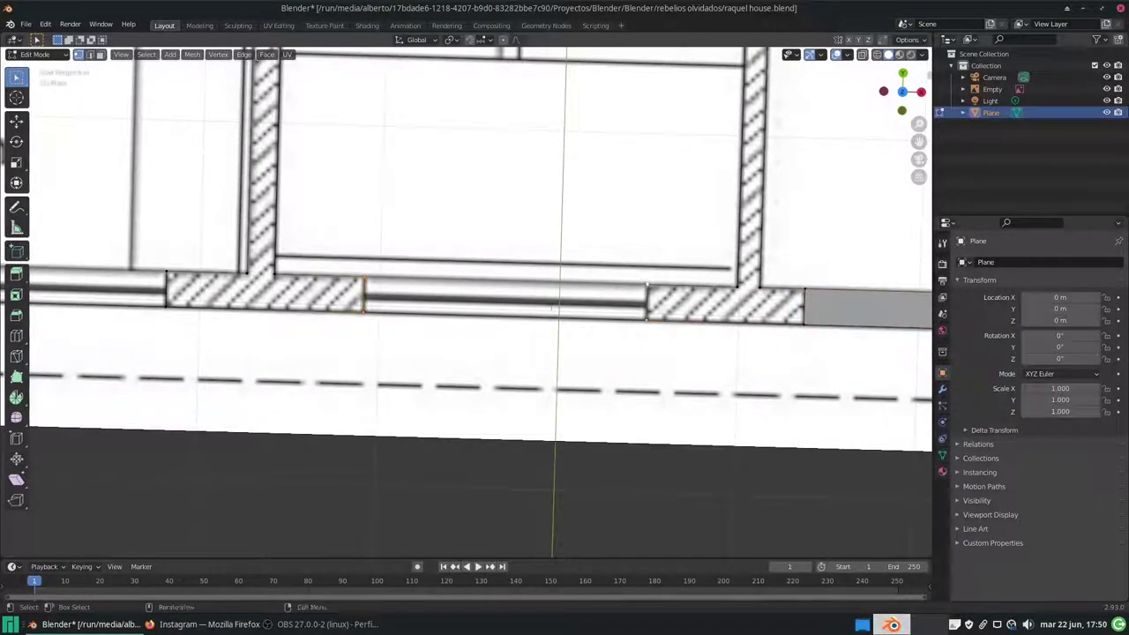
pyautogui.press('f')
pyautogui.keyDown('shift'); pyautogui.moveTo(286, 315); pyautogui.dragTo(617, 302, button='middle'); pyautogui.keyUp('shift')
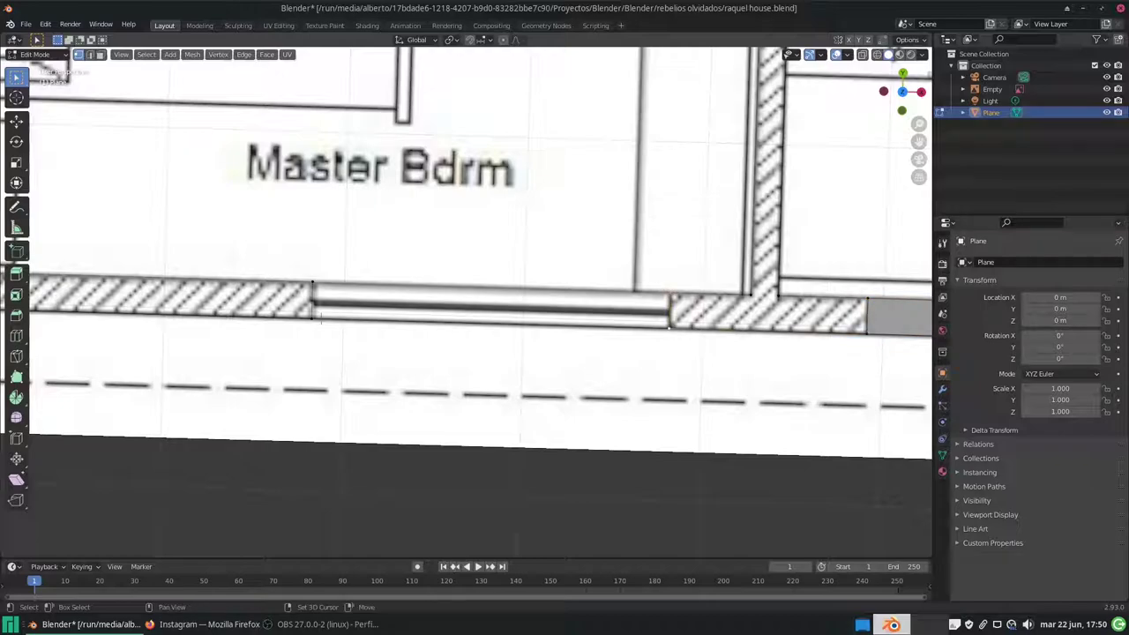
pyautogui.press('f')
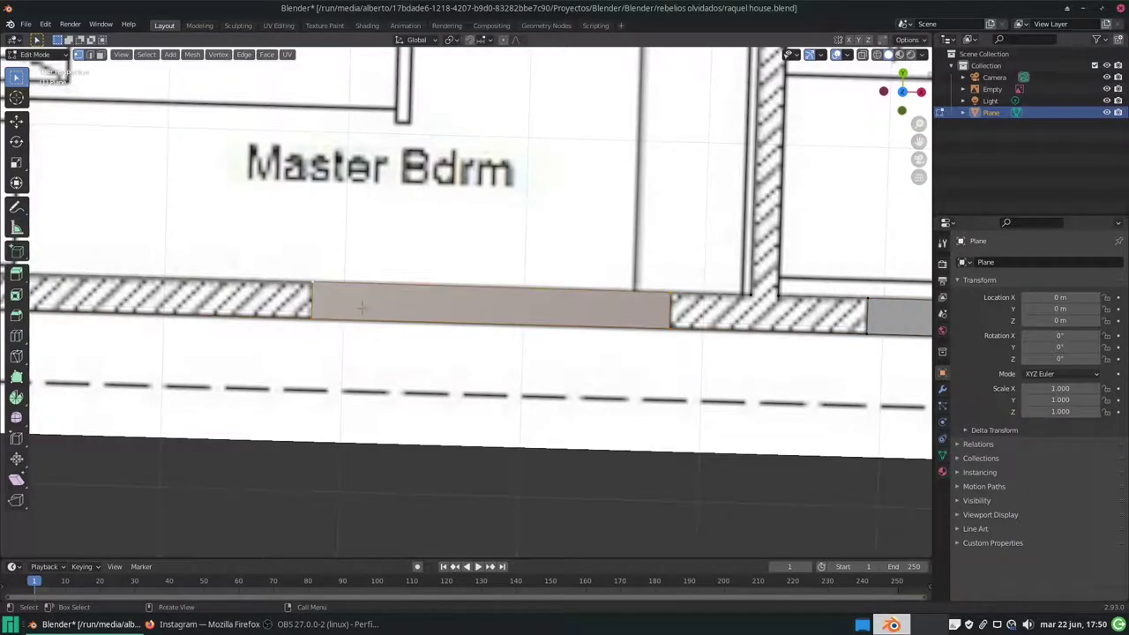
# - Zoom out and orbit over the whole plan to check the traced wall strips
pyautogui.keyDown('shift'); pyautogui.moveTo(474, 313); pyautogui.dragTo(794, 380, button='middle'); pyautogui.keyUp('shift')
pyautogui.scroll(-4, 507, 263)
pyautogui.moveTo(507, 263)
pyautogui.keyDown('shift'); pyautogui.mouseDown(button='middle')
pyautogui.moveTo(605, 296)
pyautogui.moveTo(427, 381)
pyautogui.mouseUp(button='middle'); pyautogui.keyUp('shift')
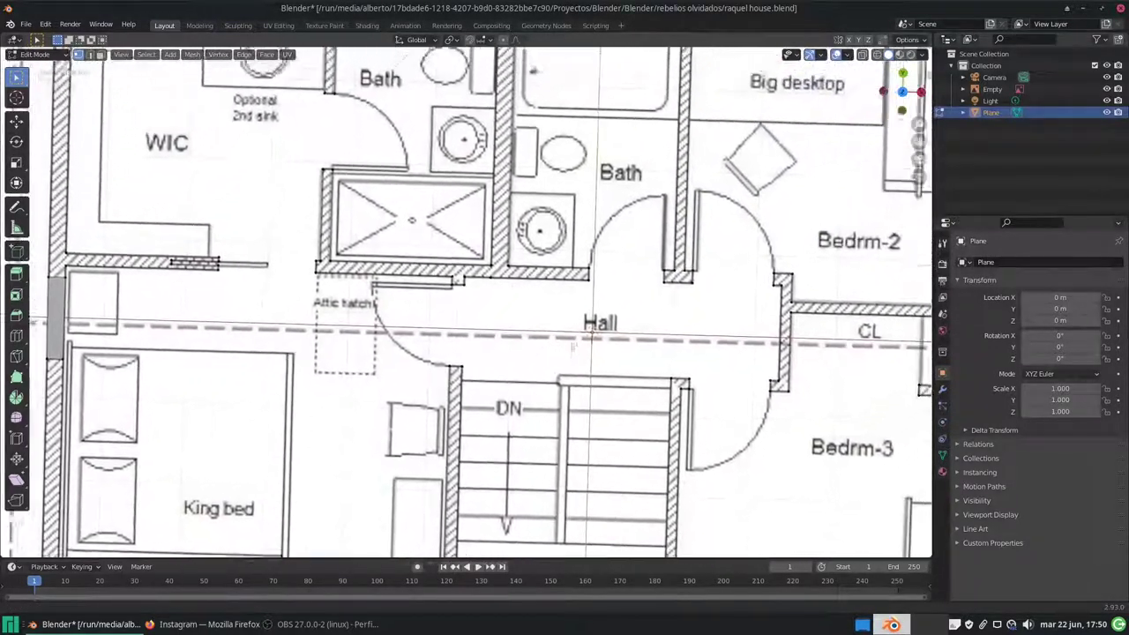
pyautogui.scroll(-2, 427, 379)
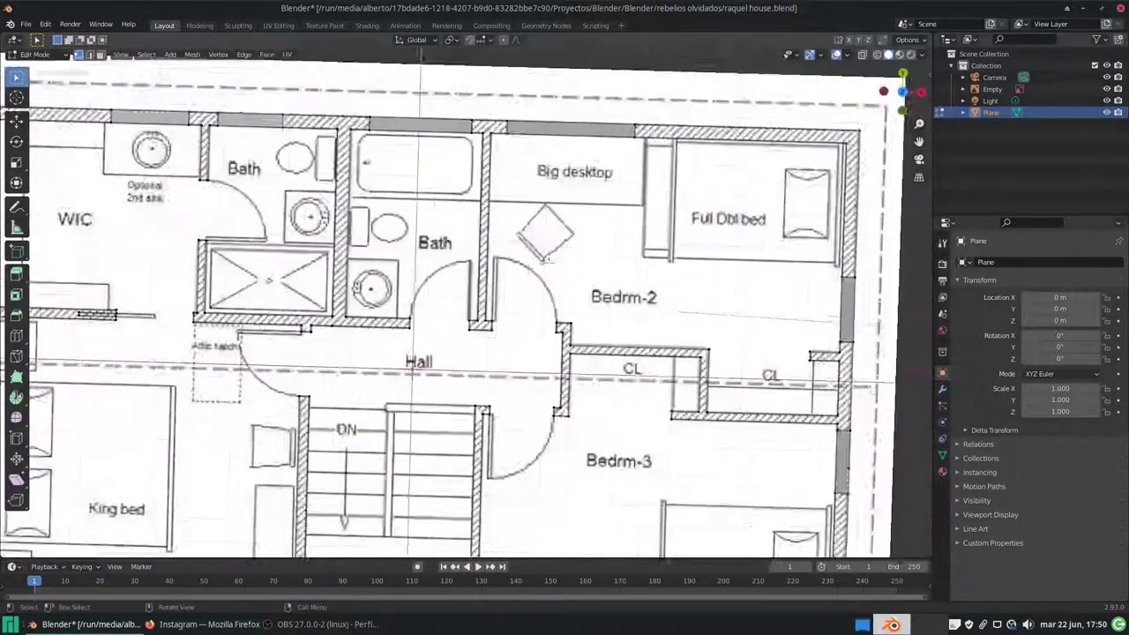
pyautogui.scroll(-3, 427, 380)
pyautogui.moveTo(427, 379)
pyautogui.mouseDown(button='middle')
pyautogui.moveTo(735, 73)
pyautogui.moveTo(582, 116)
pyautogui.moveTo(529, 265)
pyautogui.moveTo(496, 284)
pyautogui.mouseUp(button='middle')
pyautogui.scroll(-1, 529, 265)
pyautogui.scroll(5, 496, 284)
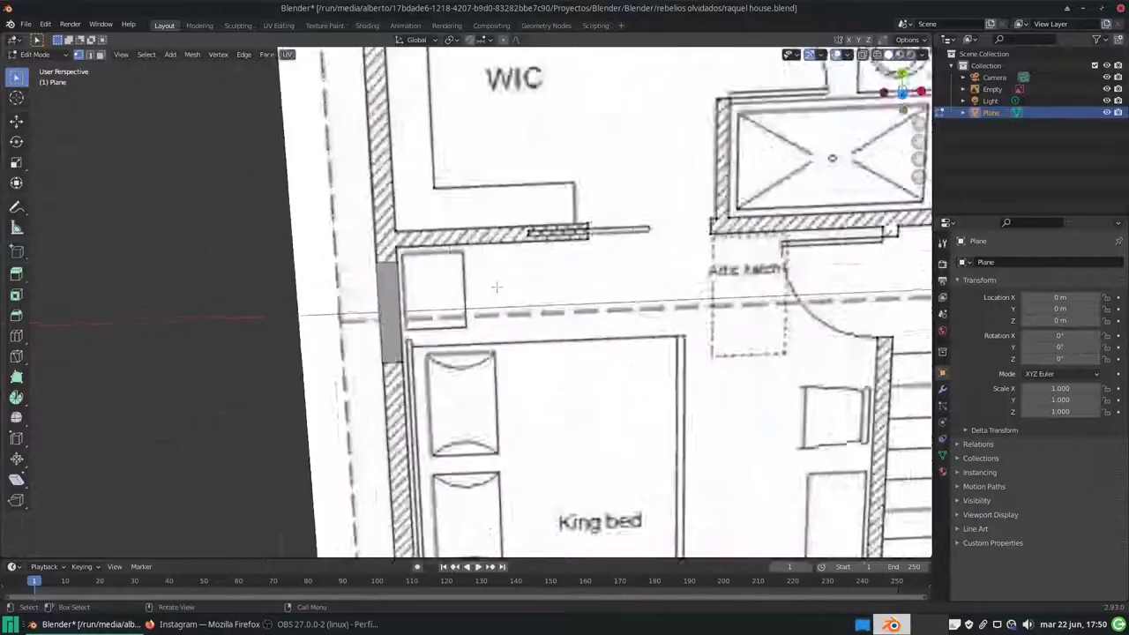
pyautogui.scroll(2, 511, 278)
pyautogui.scroll(1, 530, 269)
pyautogui.scroll(5, 558, 261)
pyautogui.moveTo(557, 261); pyautogui.dragTo(521, 260, button='middle')
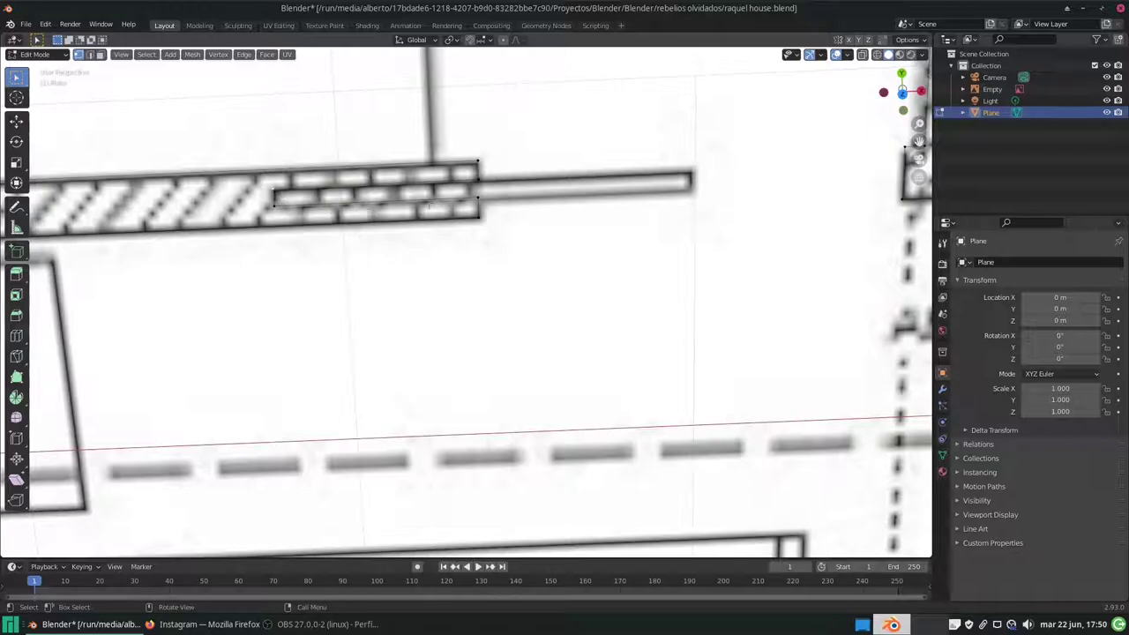
pyautogui.scroll(-8, 446, 193)
pyautogui.scroll(-2, 446, 193)
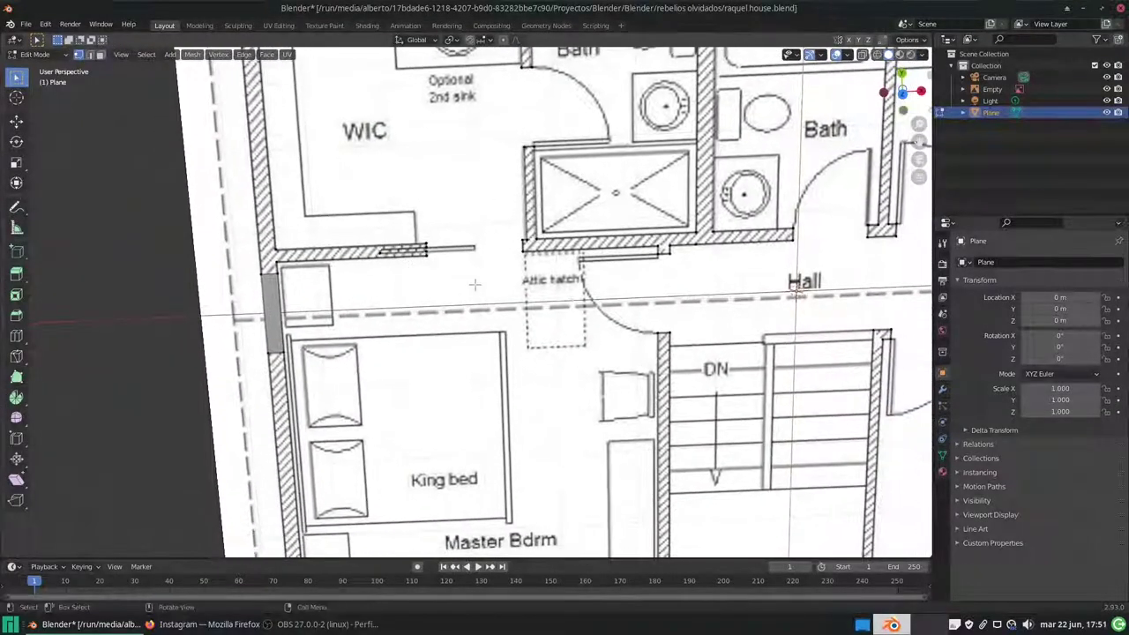
pyautogui.moveTo(447, 193)
pyautogui.mouseDown(button='middle')
pyautogui.moveTo(494, 230)
pyautogui.moveTo(480, 183)
pyautogui.mouseUp(button='middle')
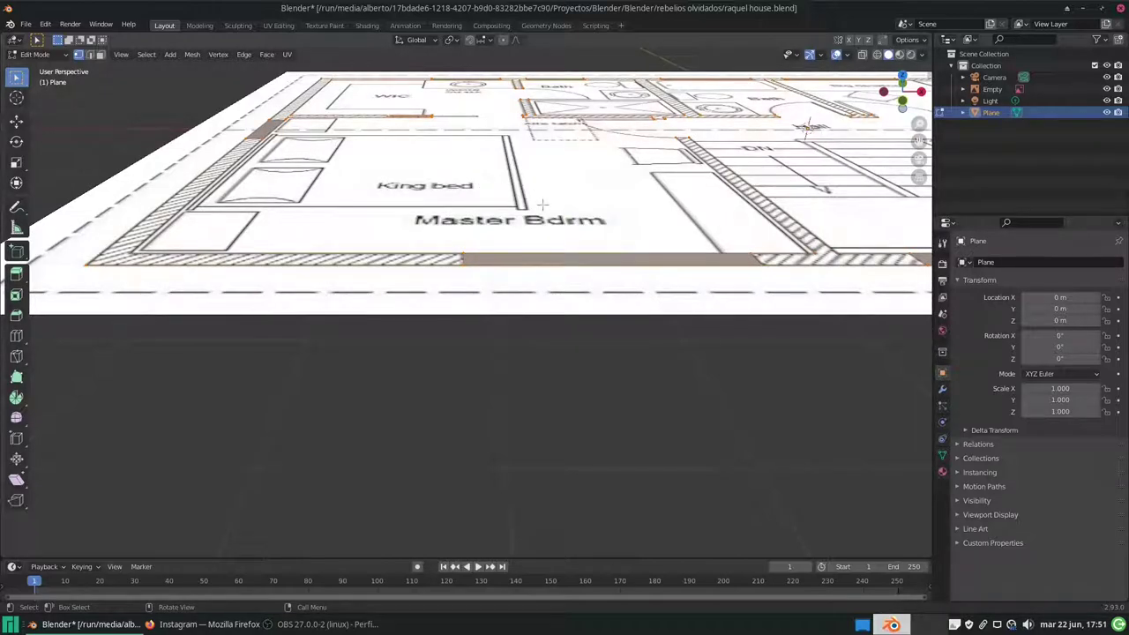
# - Extrude the traced wall faces vertically along Z into low walls around the plan
pyautogui.press('g')
pyautogui.press('Escape')
pyautogui.press('Tab')
pyautogui.press('e')
pyautogui.press('z')
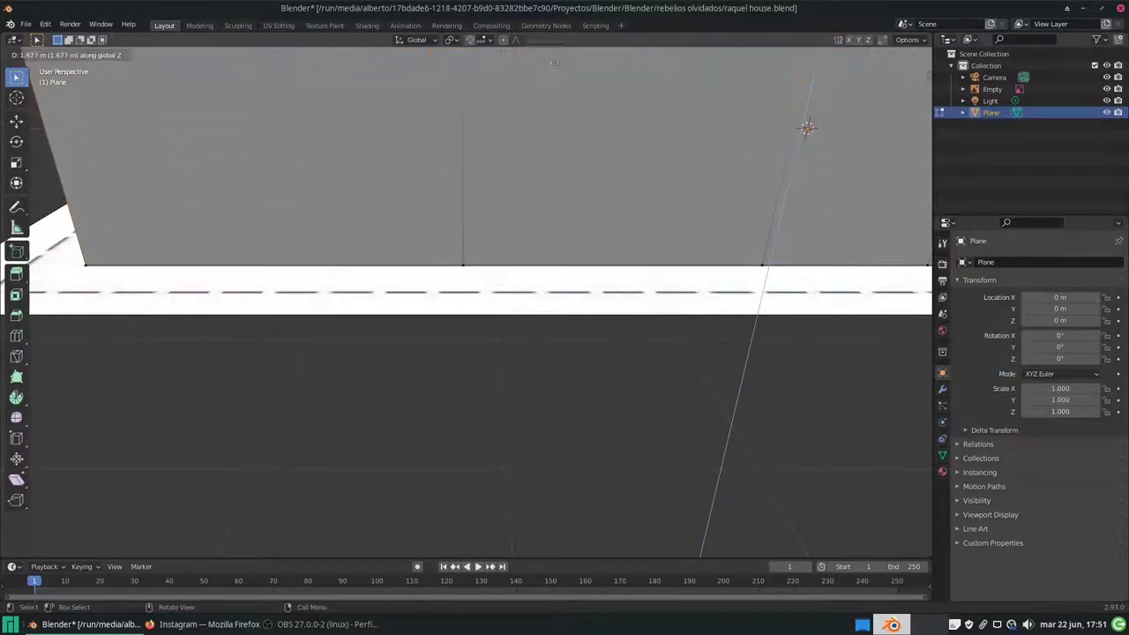
pyautogui.click(561, 450)
pyautogui.scroll(-5, 561, 450)
pyautogui.moveTo(561, 450)
pyautogui.mouseDown(button='middle')
pyautogui.moveTo(565, 291)
pyautogui.moveTo(583, 414)
pyautogui.mouseUp(button='middle')
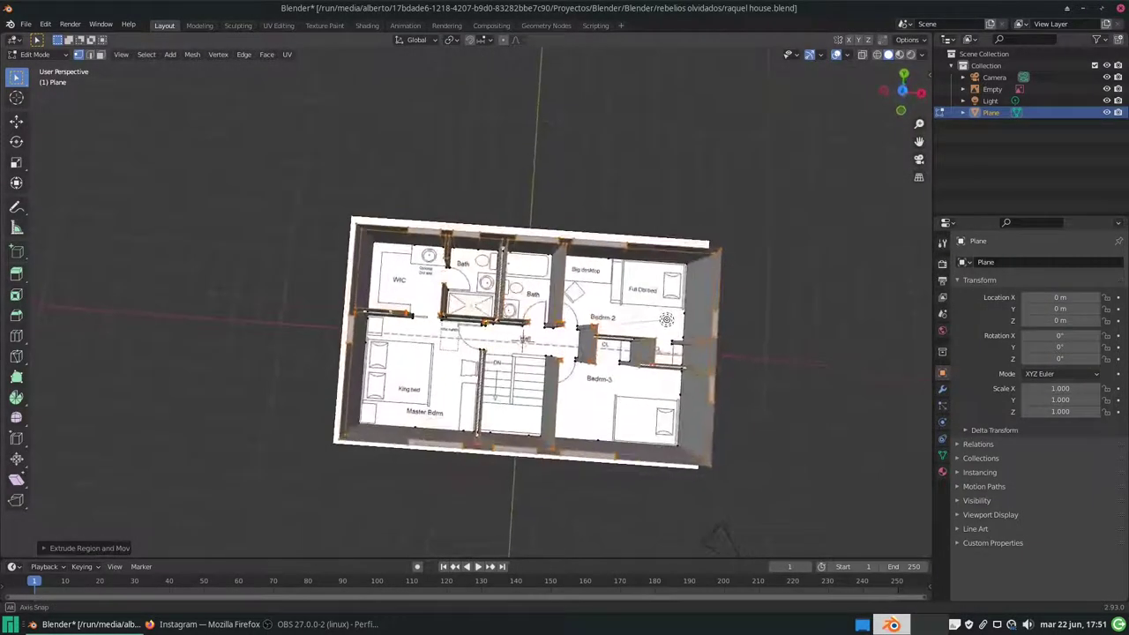
# - Extrude the wall faces higher into tall room walls, then return to Object Mode
pyautogui.moveTo(524, 340); pyautogui.dragTo(470, 304, button='middle')
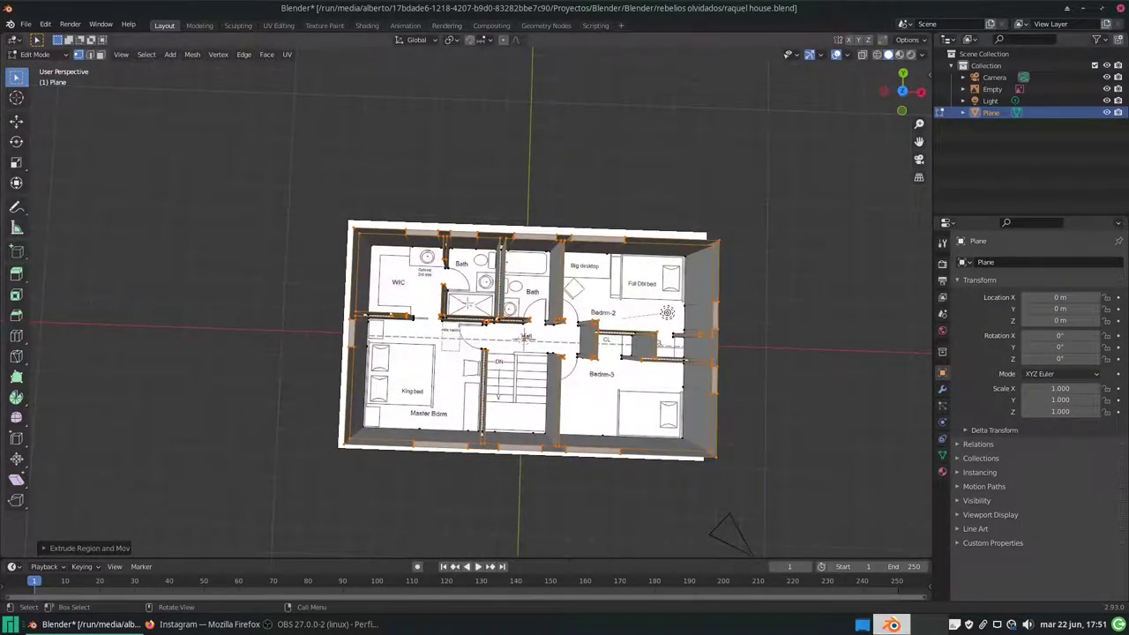
pyautogui.scroll(4, 470, 305)
pyautogui.scroll(2, 470, 306)
pyautogui.moveTo(469, 306)
pyautogui.mouseDown(button='middle')
pyautogui.moveTo(484, 291)
pyautogui.moveTo(688, 332)
pyautogui.mouseUp(button='middle')
pyautogui.press('e')
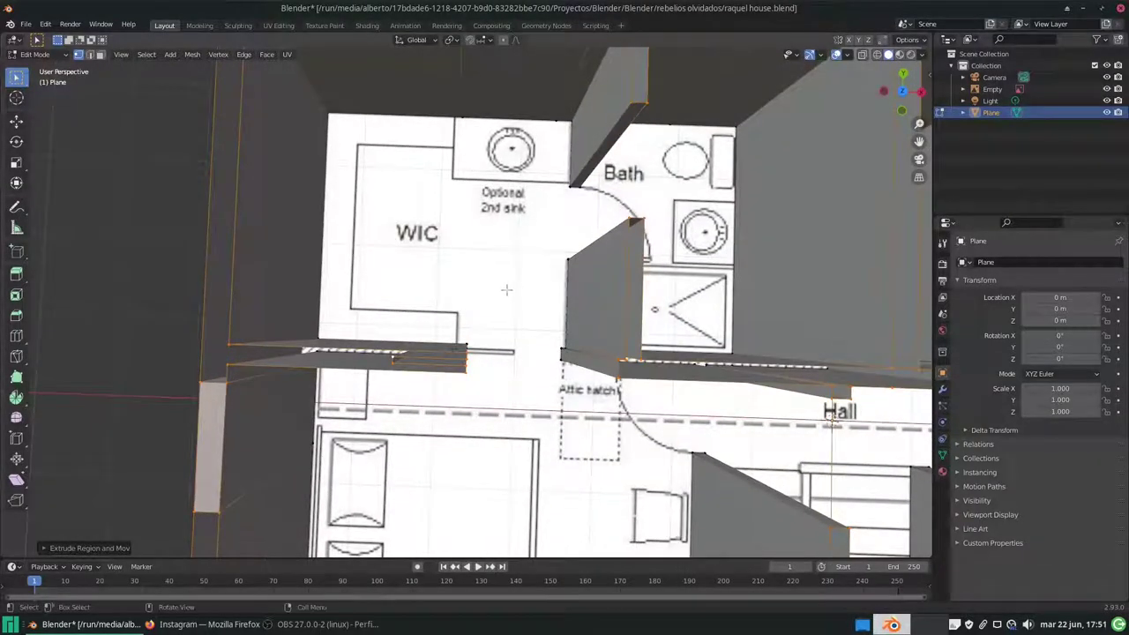
pyautogui.scroll(-4, 507, 294)
pyautogui.moveTo(507, 294); pyautogui.dragTo(507, 205, button='middle')
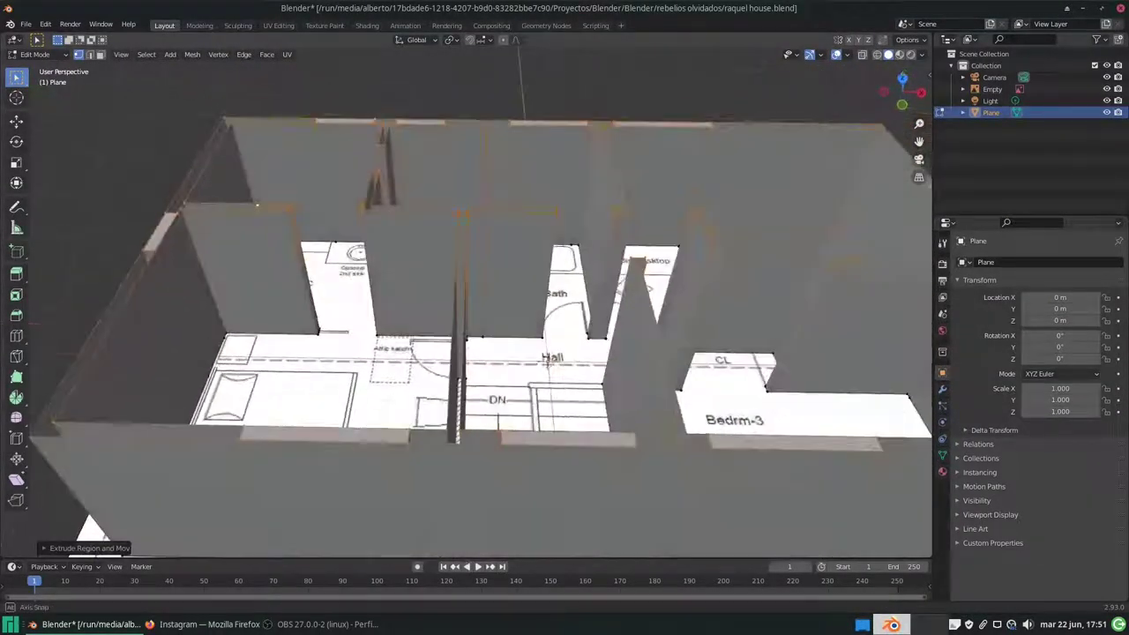
pyautogui.click(612, 374)
pyautogui.press('Tab')
pyautogui.scroll(-3, 611, 374)
pyautogui.moveTo(612, 374)
pyautogui.mouseDown(button='middle')
pyautogui.moveTo(559, 375)
pyautogui.moveTo(577, 370)
pyautogui.moveTo(532, 415)
pyautogui.mouseUp(button='middle')
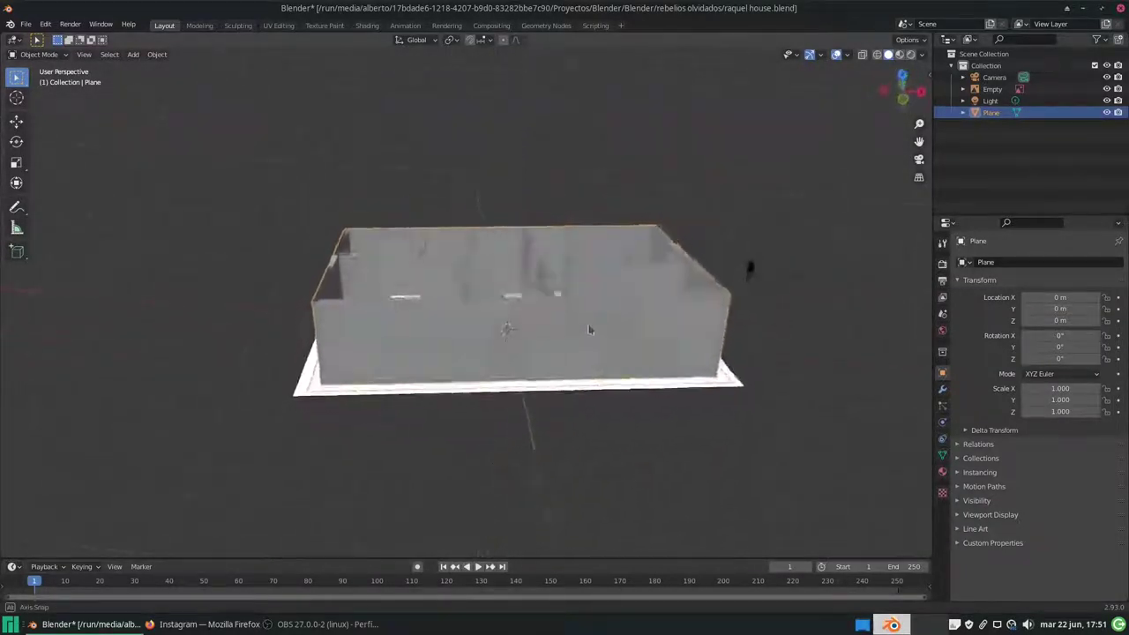
# - Orbit and zoom around the walled house to inspect it, then show the N sidebar
pyautogui.scroll(3, 532, 415)
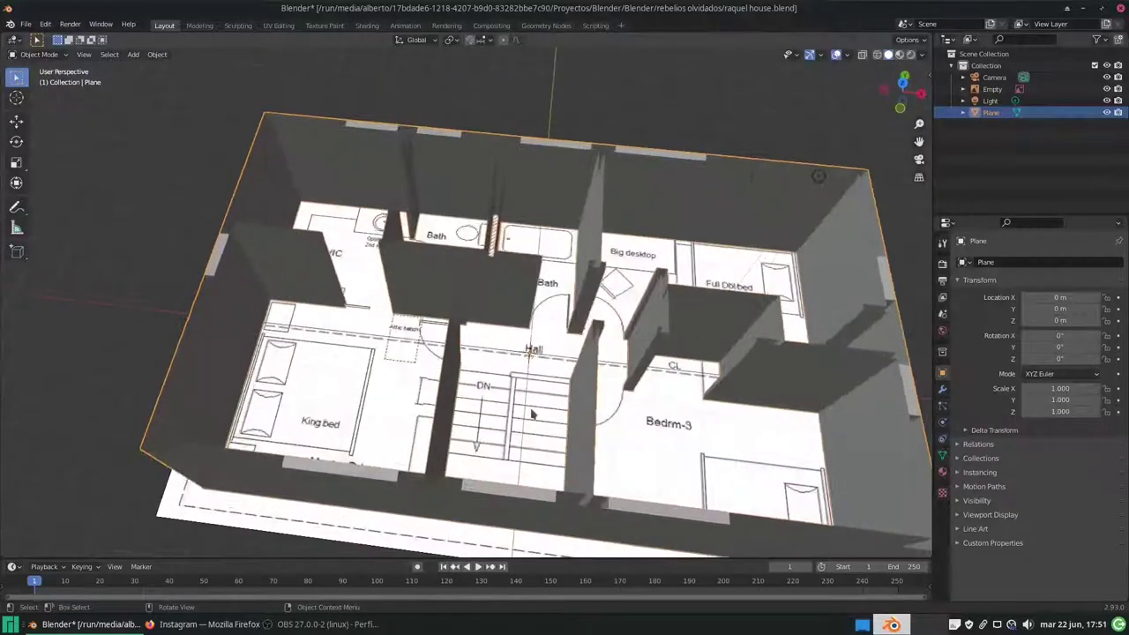
pyautogui.scroll(3, 532, 415)
pyautogui.moveTo(526, 360); pyautogui.dragTo(512, 424, button='middle')
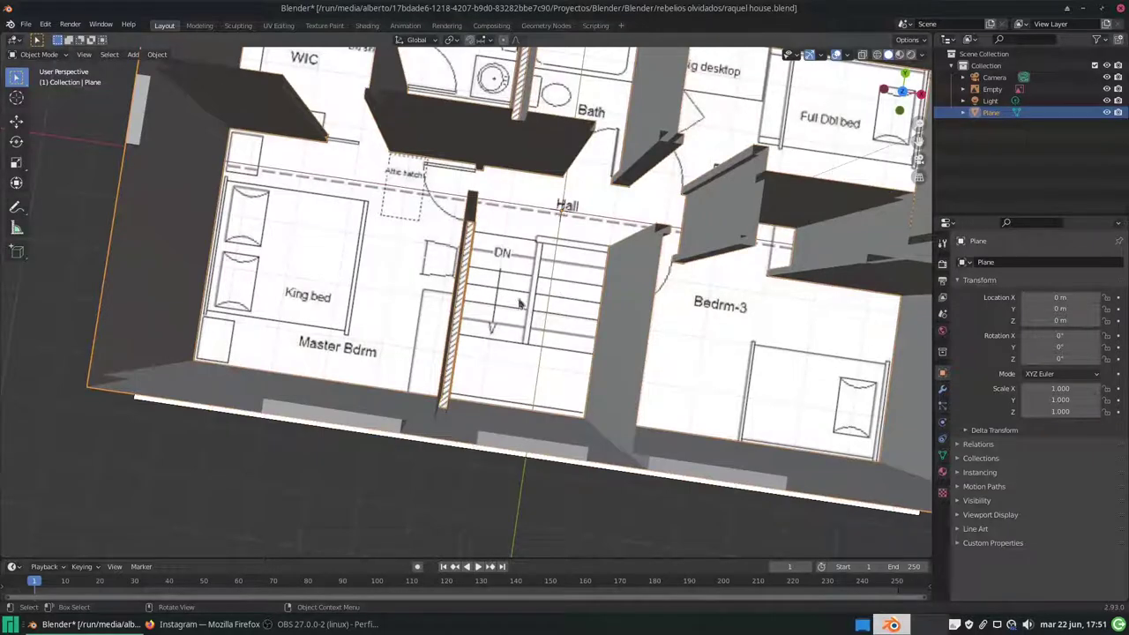
pyautogui.scroll(-4, 556, 278)
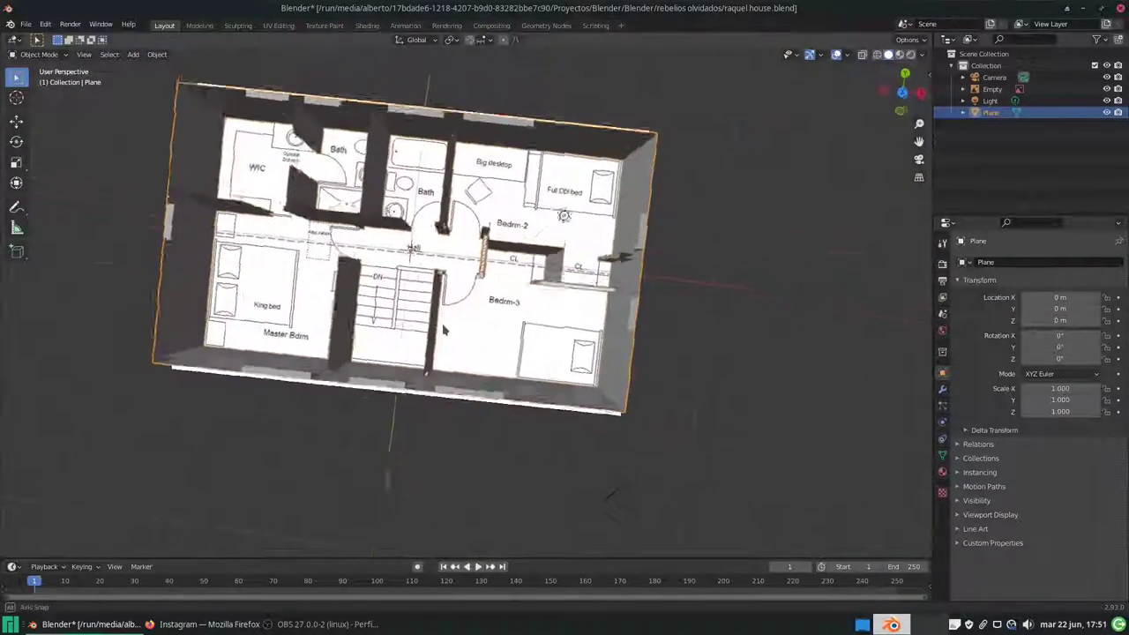
pyautogui.moveTo(556, 278); pyautogui.dragTo(450, 261, button='middle')
pyautogui.moveTo(653, 304)
pyautogui.mouseDown(button='middle')
pyautogui.moveTo(656, 239)
pyautogui.moveTo(635, 379)
pyautogui.moveTo(871, 444)
pyautogui.moveTo(473, 319)
pyautogui.moveTo(521, 294)
pyautogui.moveTo(567, 237)
pyautogui.mouseUp(button='middle')
pyautogui.scroll(2, 473, 319)
pyautogui.scroll(4, 473, 318)
pyautogui.scroll(-3, 522, 294)
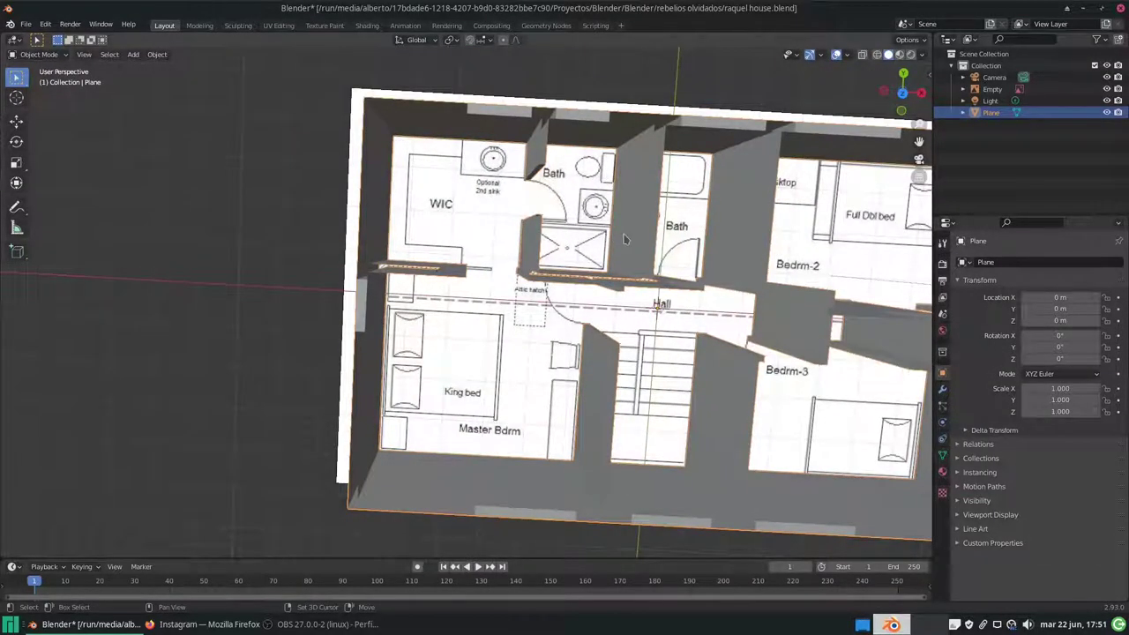
pyautogui.scroll(-2, 657, 244)
pyautogui.moveTo(644, 281)
pyautogui.mouseDown(button='middle')
pyautogui.moveTo(619, 279)
pyautogui.moveTo(606, 248)
pyautogui.moveTo(618, 332)
pyautogui.moveTo(609, 291)
pyautogui.moveTo(617, 260)
pyautogui.moveTo(560, 302)
pyautogui.moveTo(600, 230)
pyautogui.mouseUp(button='middle')
pyautogui.scroll(-2, 618, 279)
pyautogui.scroll(-1, 617, 259)
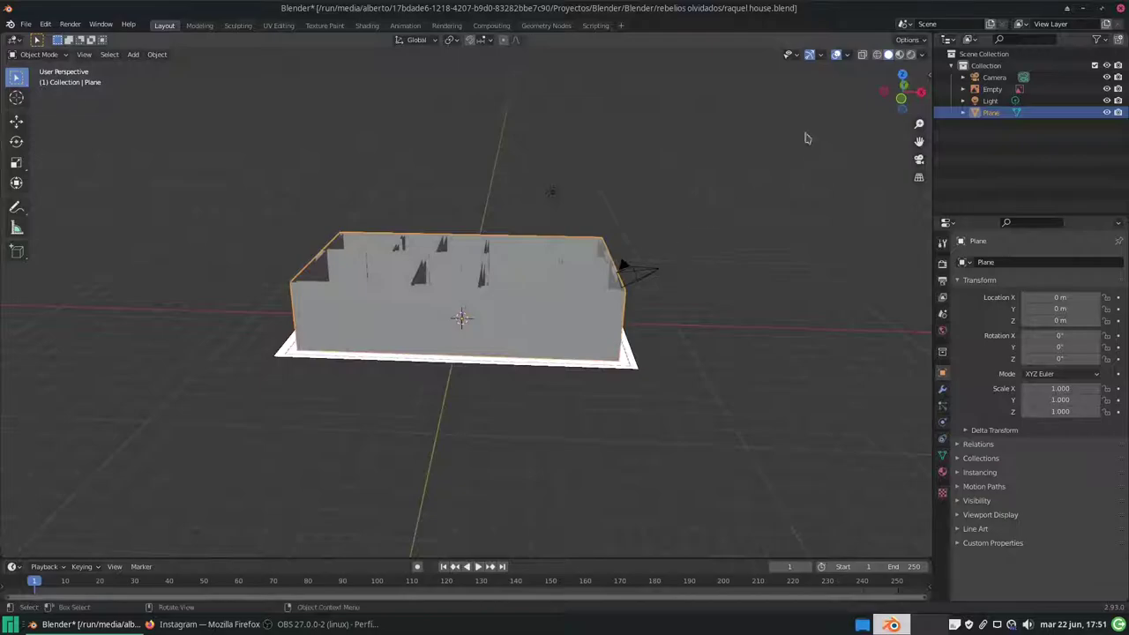
pyautogui.press('n')
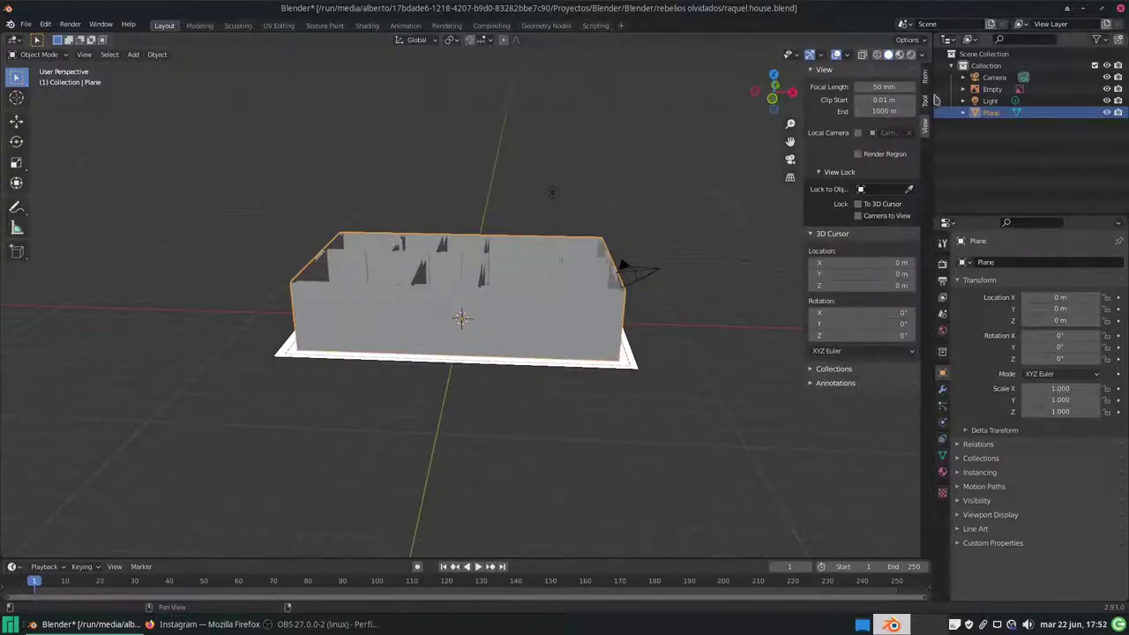
# - In Preferences > Add-ons, search 'archi' and enable the Archimesh add-on
pyautogui.click(45, 24)
pyautogui.click(81, 192)
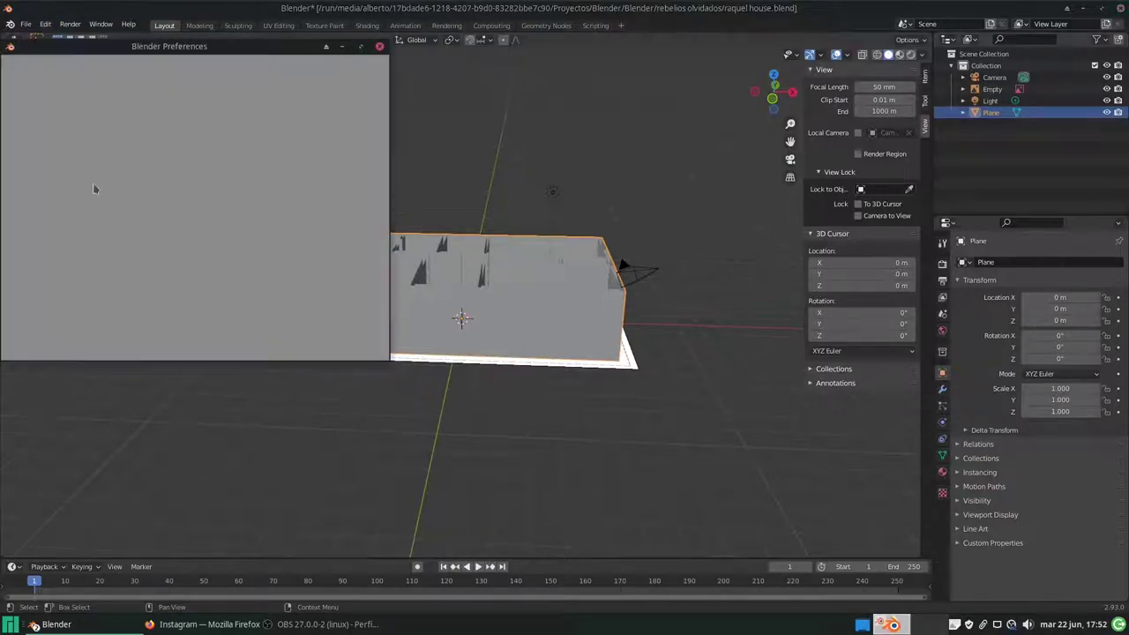
pyautogui.click(326, 82)
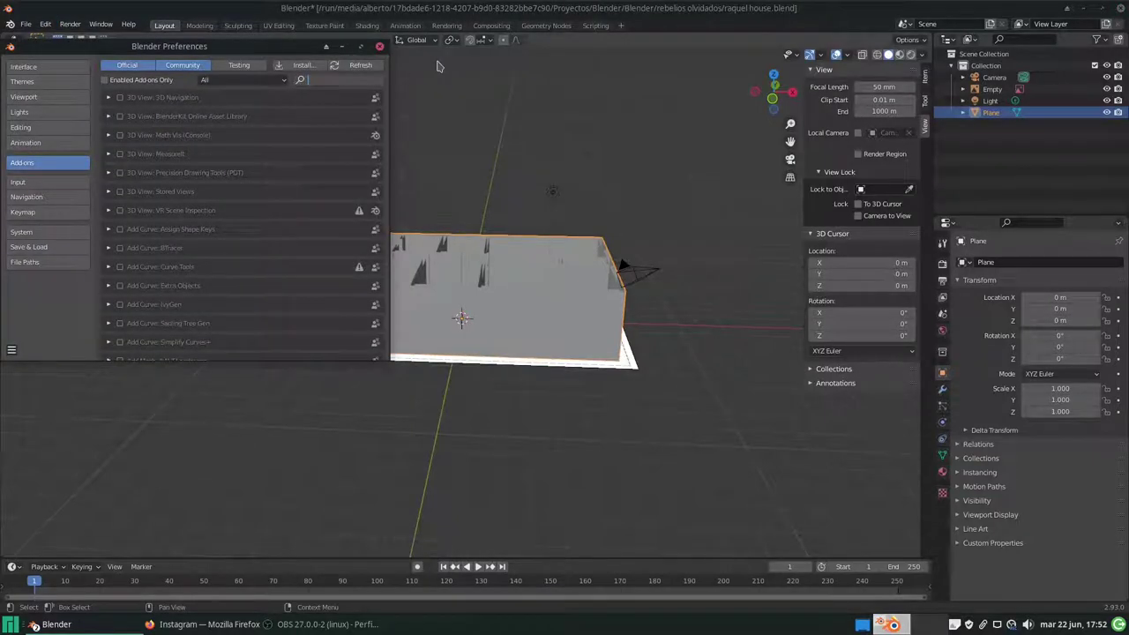
pyautogui.write('archi')
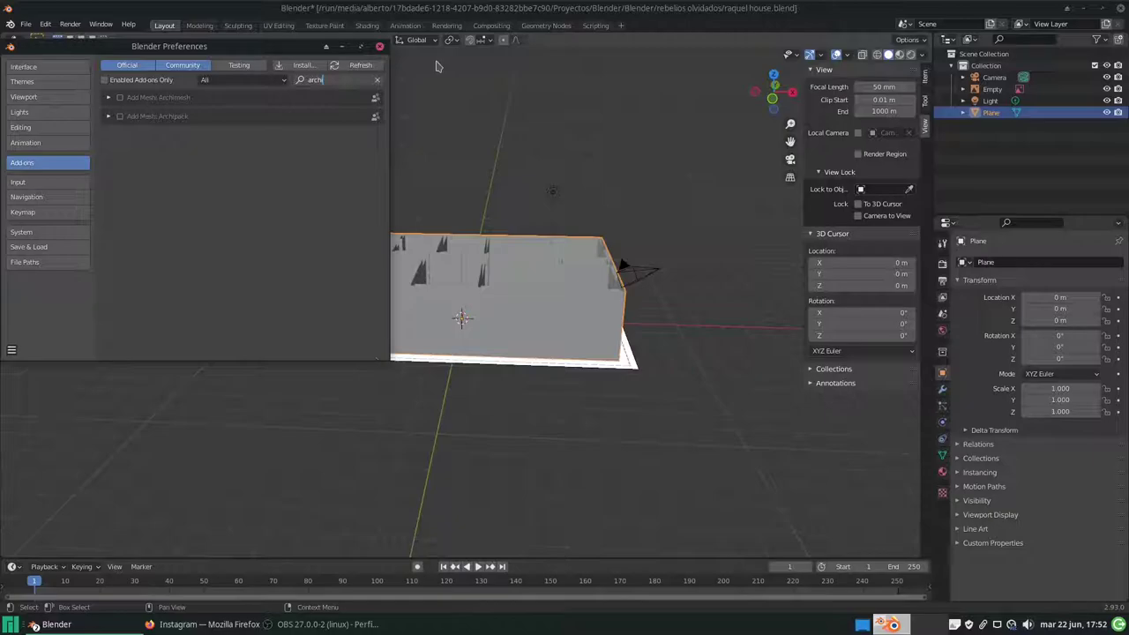
pyautogui.press('Return')
pyautogui.click(108, 98)
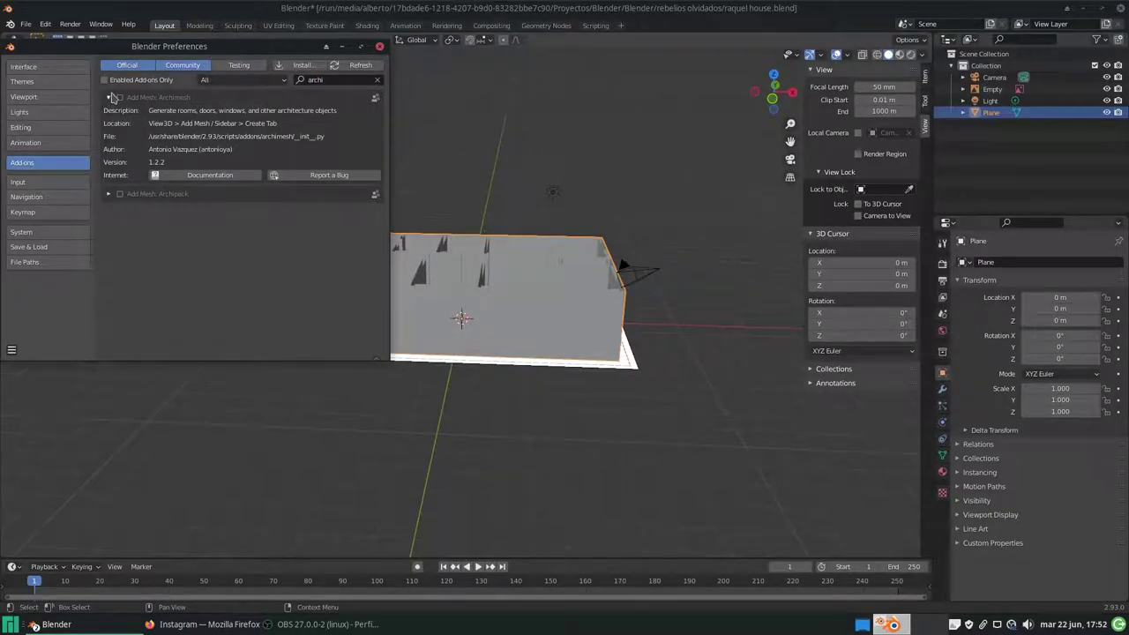
pyautogui.click(109, 98)
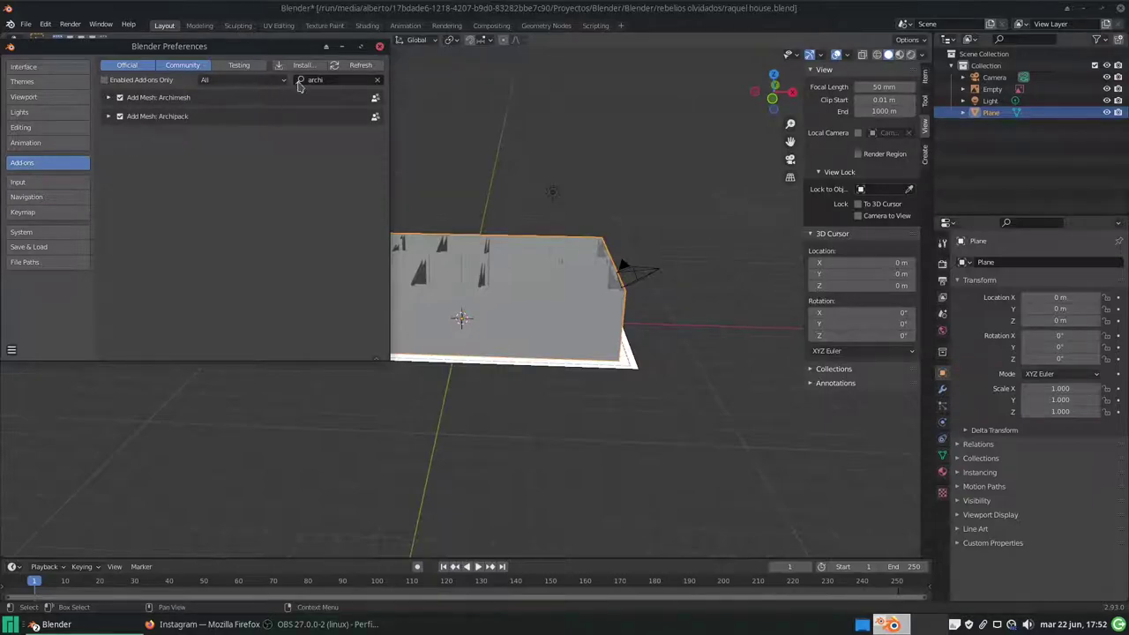
# - Save the preferences and close the Preferences window
pyautogui.click(12, 351)
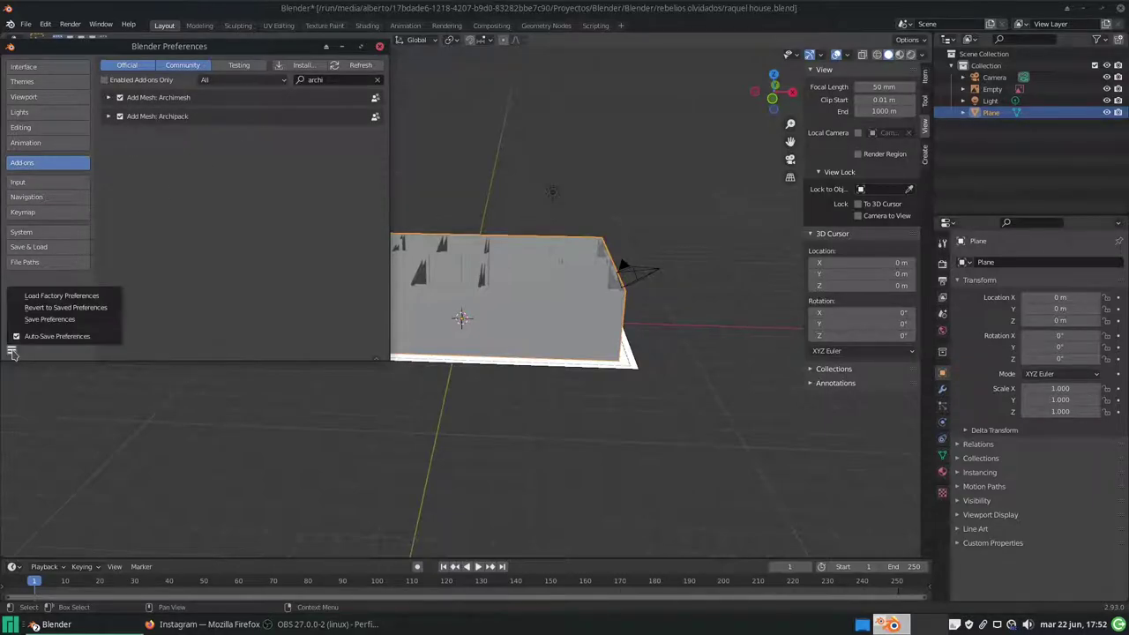
pyautogui.click(54, 320)
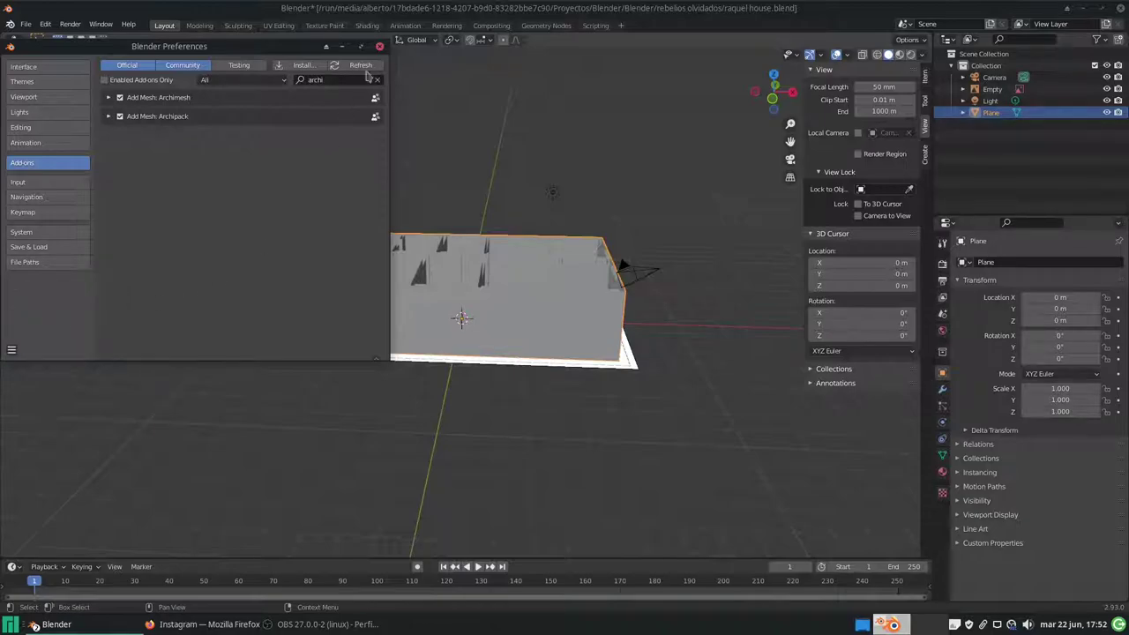
pyautogui.click(380, 47)
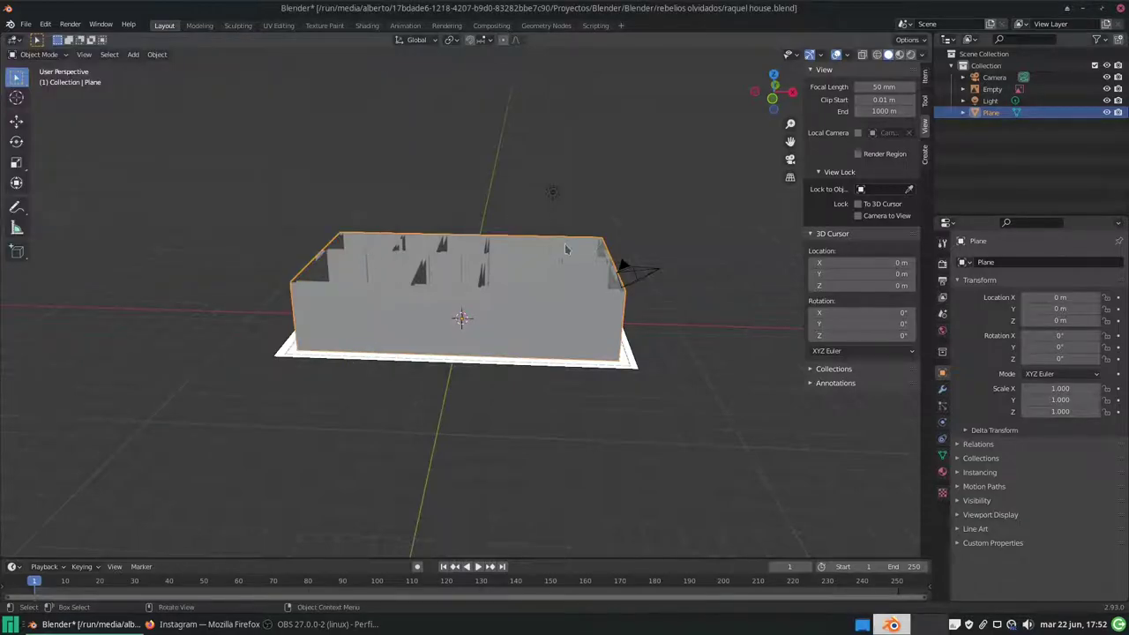
# - Switch the sidebar to Create, cancel a trial Archipack window, and expand the Archimesh tools
pyautogui.scroll(-2, 565, 244)
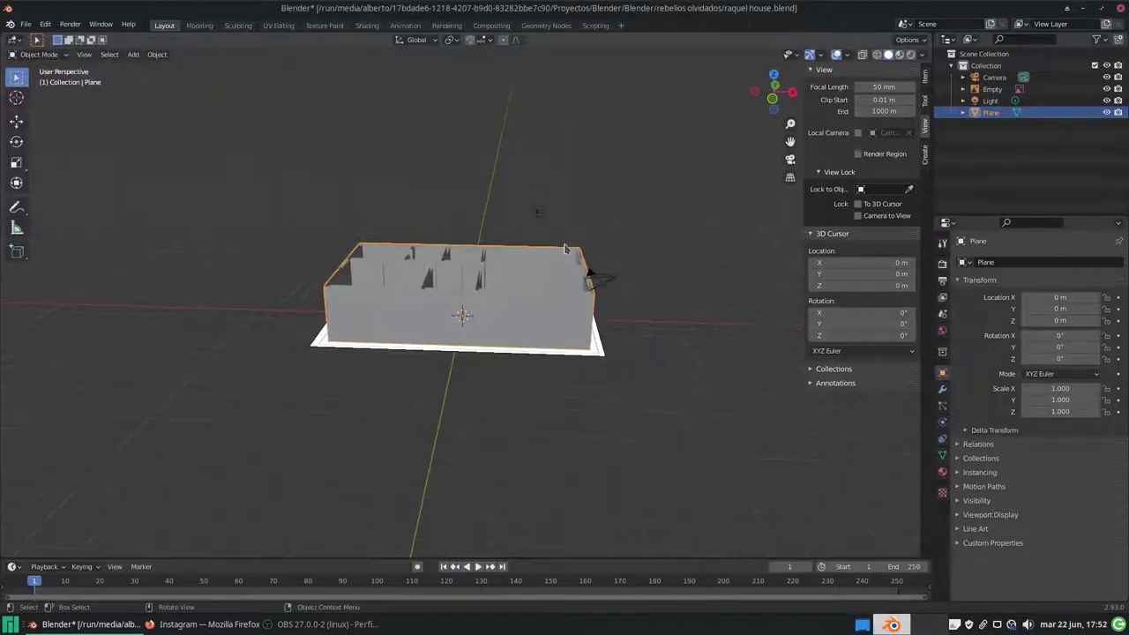
pyautogui.click(925, 155)
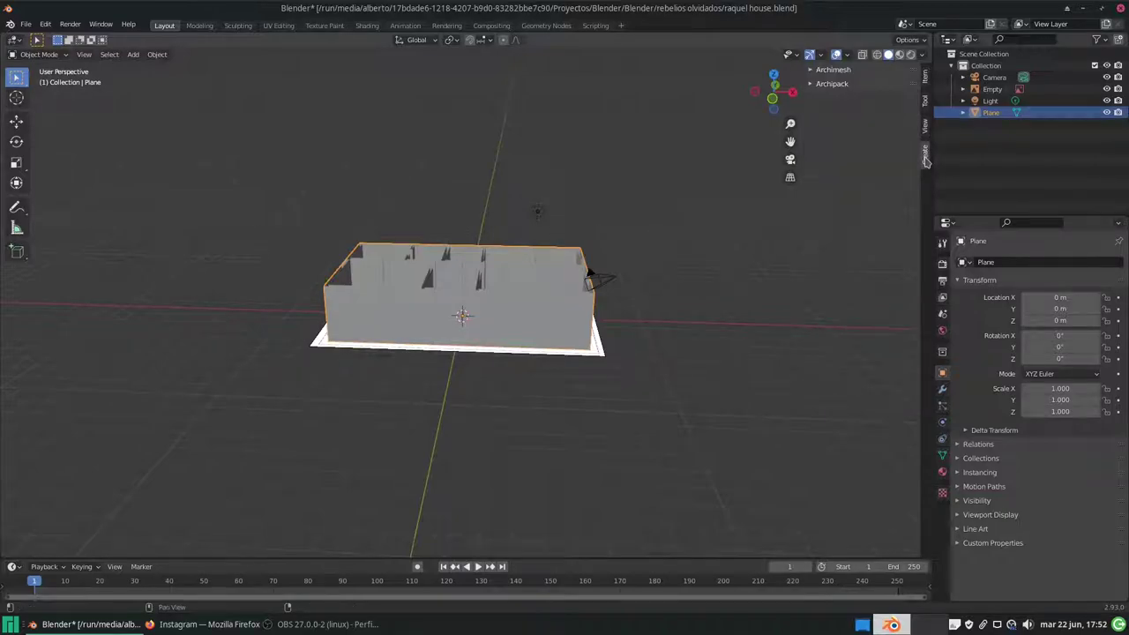
pyautogui.click(812, 70)
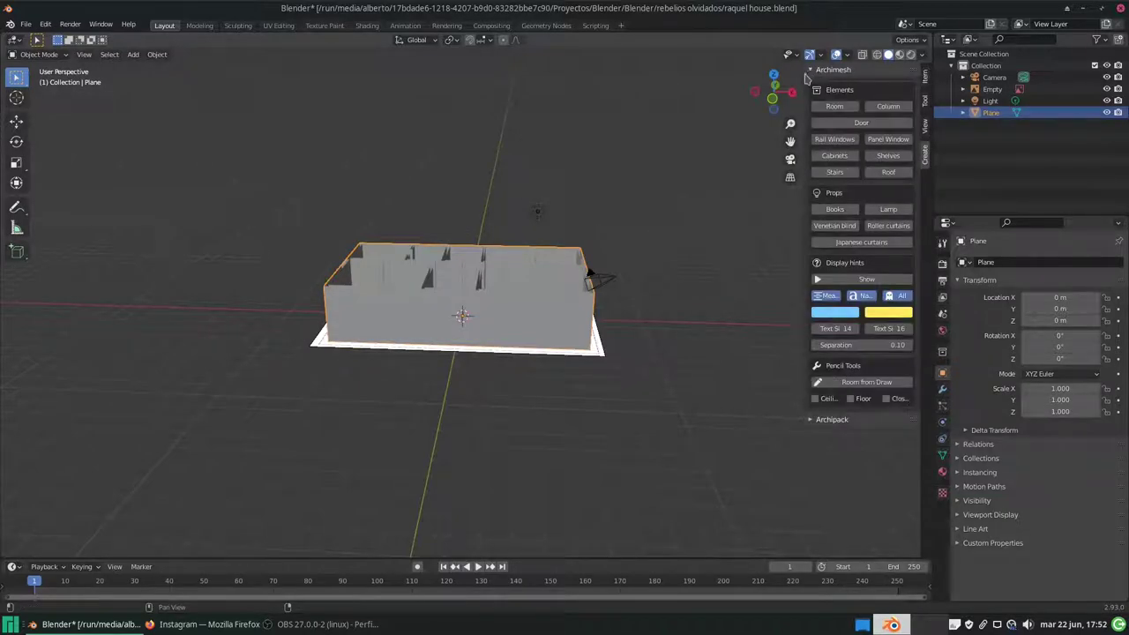
pyautogui.click(820, 70)
pyautogui.click(816, 84)
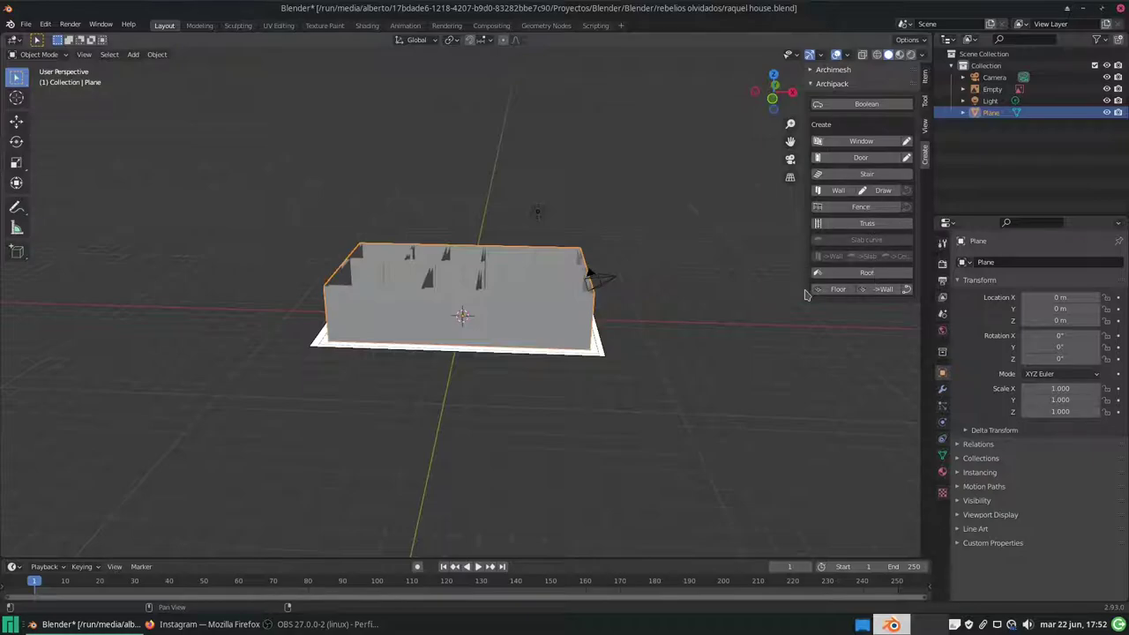
pyautogui.click(858, 143)
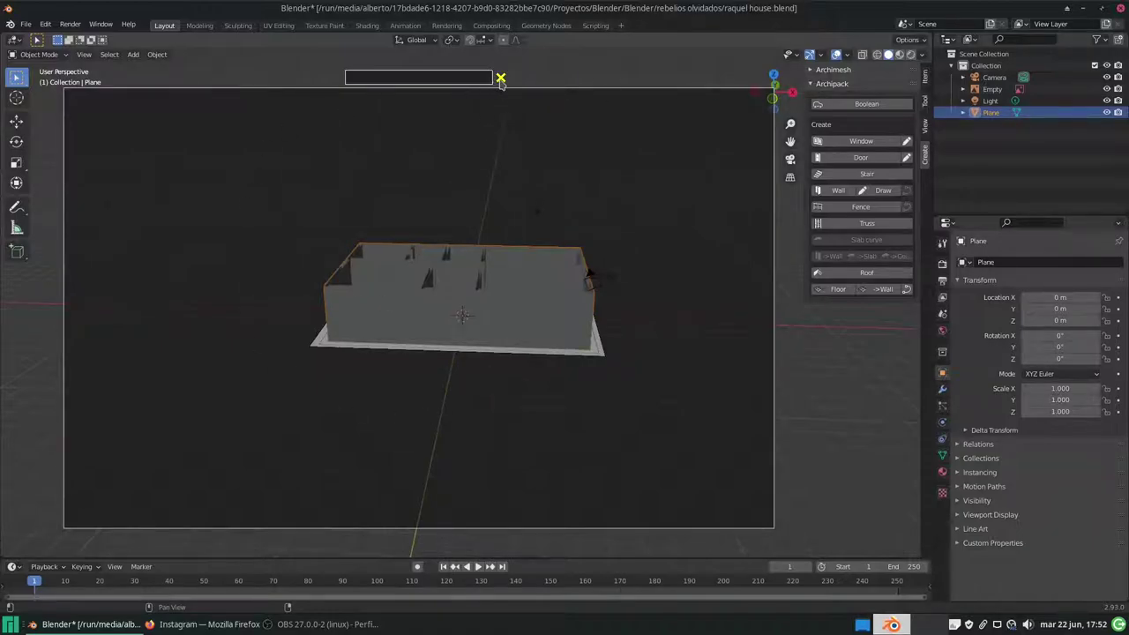
pyautogui.click(501, 80)
pyautogui.click(810, 86)
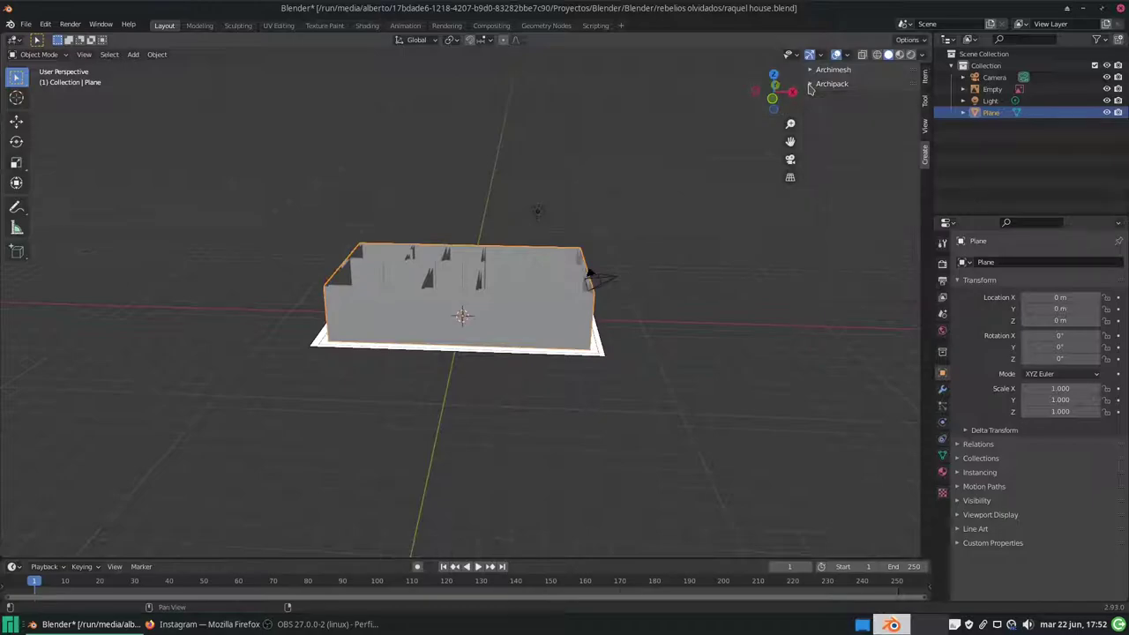
pyautogui.click(811, 71)
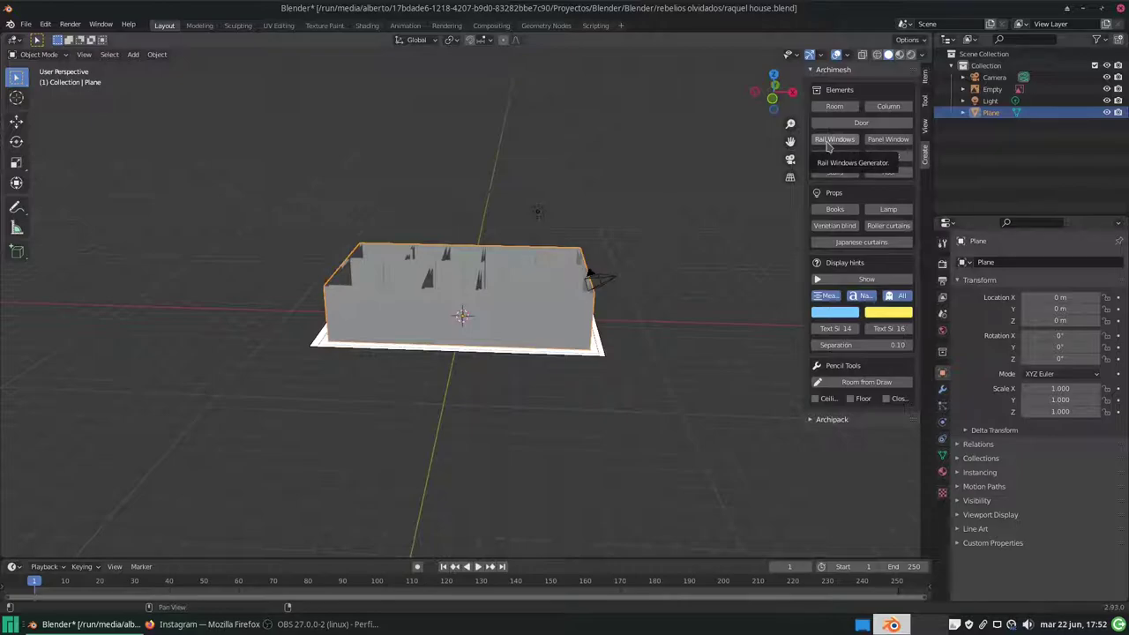
# - Add a 1.2 m Archimesh rail window and view it in the stair hallway
pyautogui.click(832, 140)
pyautogui.scroll(2, 460, 324)
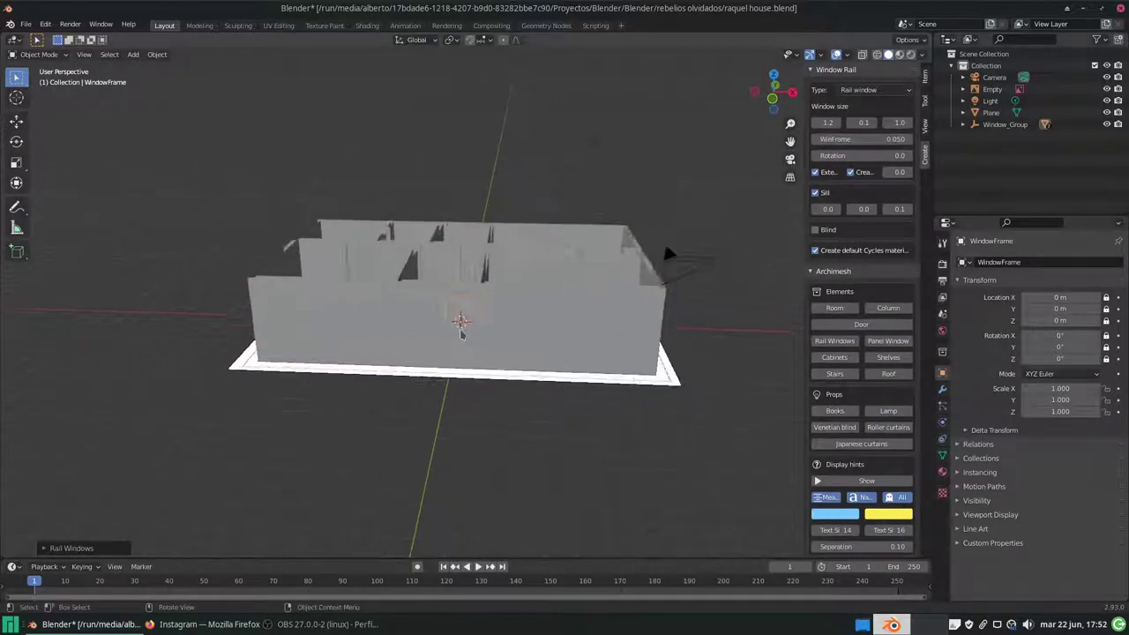
pyautogui.scroll(2, 460, 331)
pyautogui.scroll(2, 432, 322)
pyautogui.scroll(1, 512, 348)
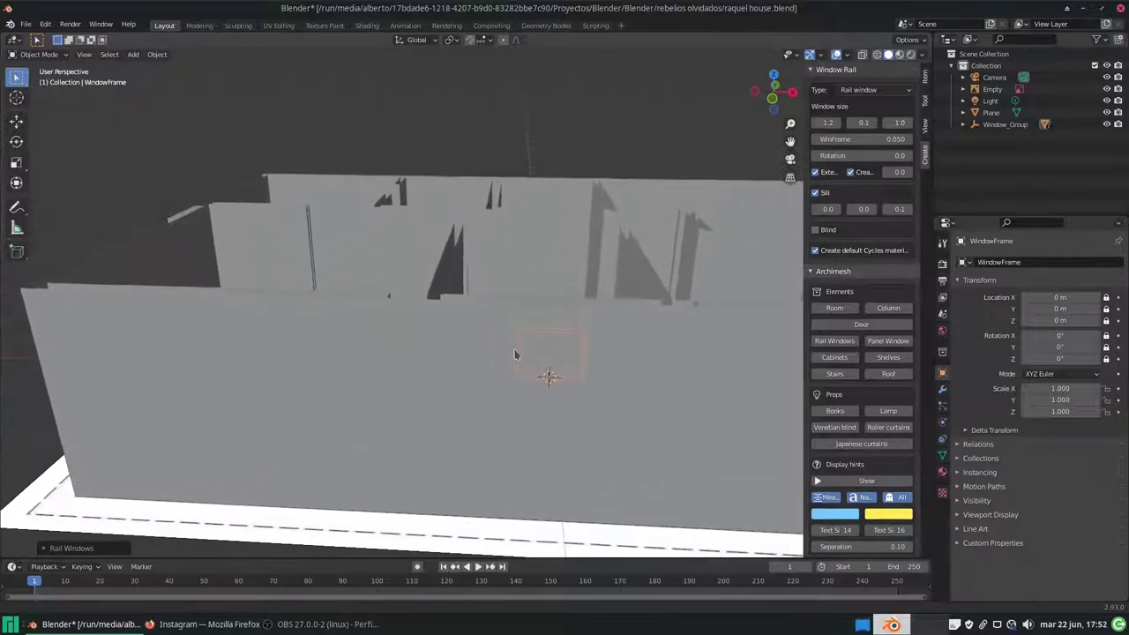
pyautogui.moveTo(515, 355); pyautogui.dragTo(567, 385, button='middle')
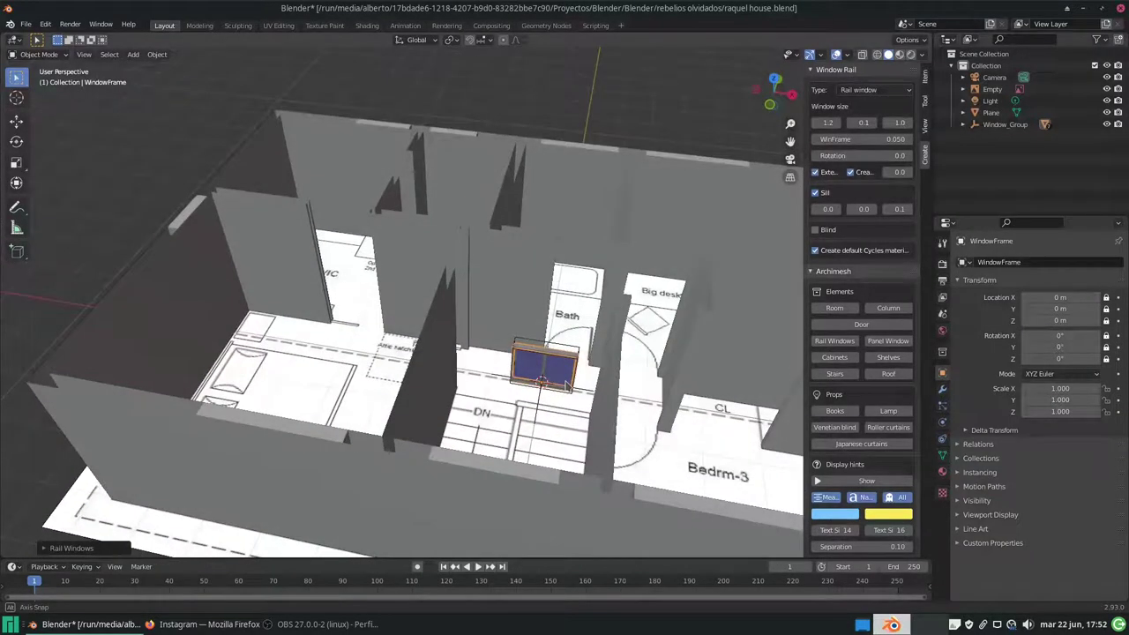
pyautogui.moveTo(567, 384)
pyautogui.mouseDown(button='middle')
pyautogui.moveTo(573, 402)
pyautogui.moveTo(567, 328)
pyautogui.mouseUp(button='middle')
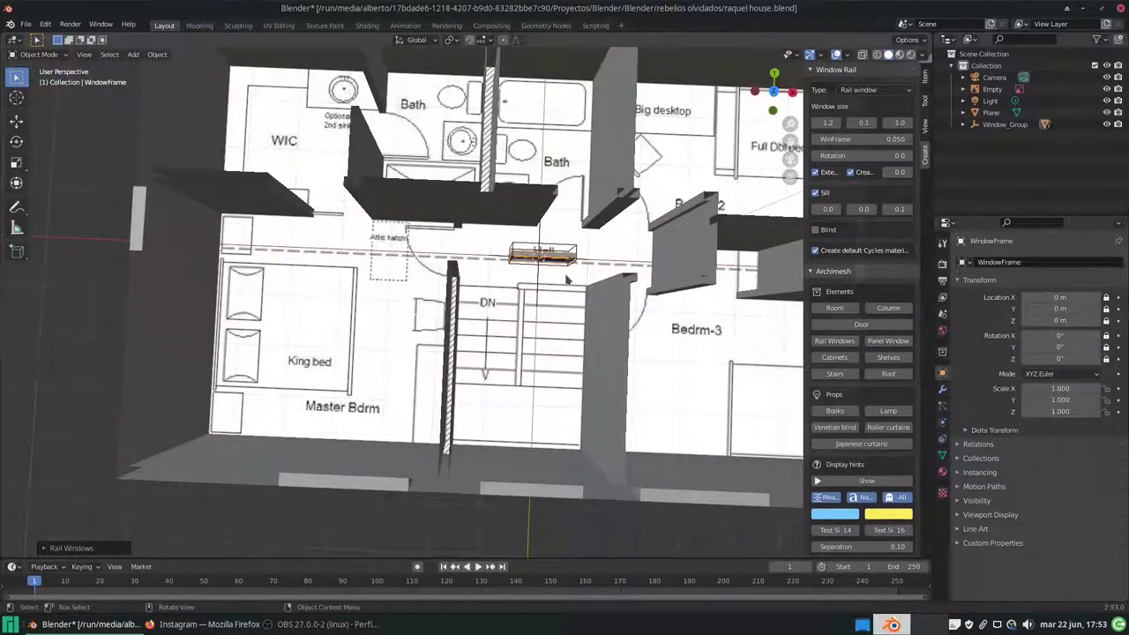
# - Try moving the WindowFrame vertically, leave it in place, and enter Edit Mode on it
pyautogui.press('g')
pyautogui.press('z')
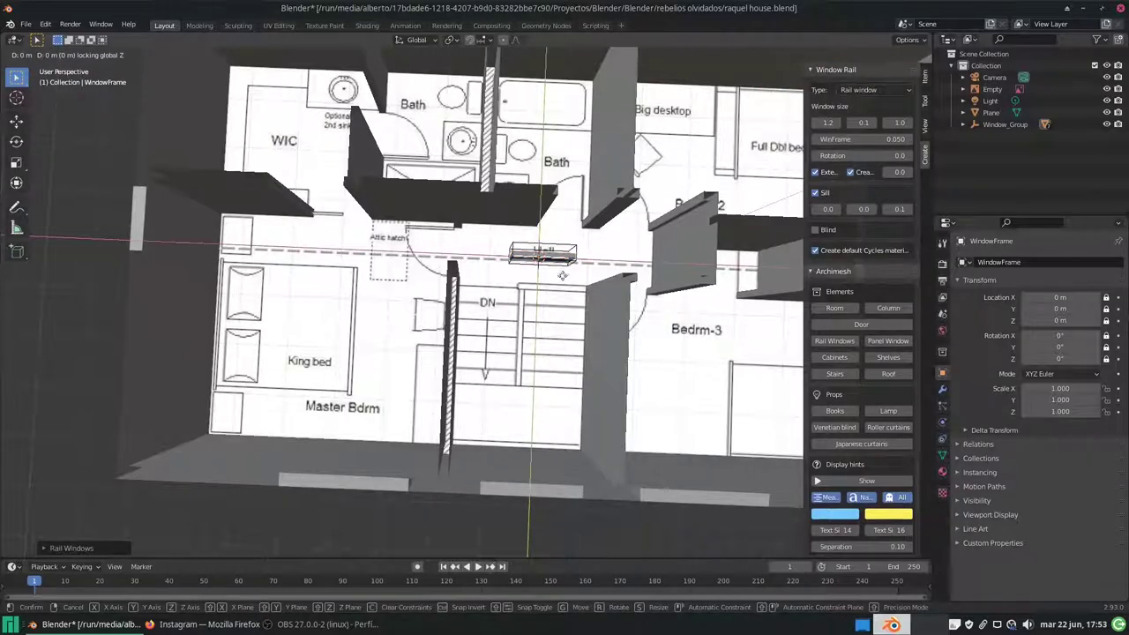
pyautogui.click(540, 274)
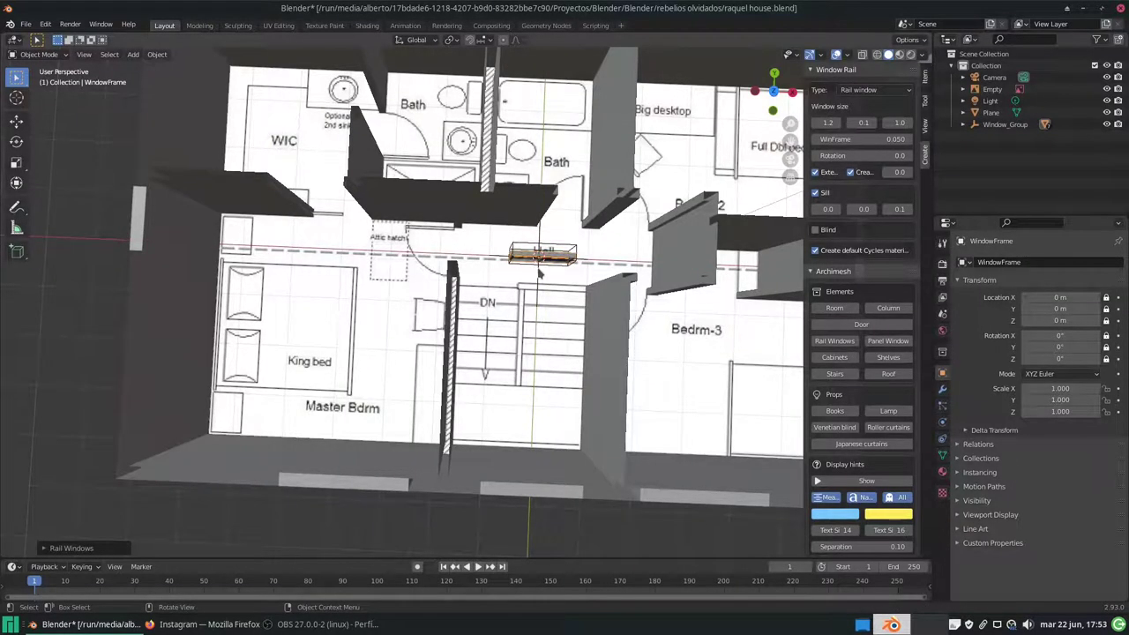
pyautogui.moveTo(549, 281)
pyautogui.mouseDown(button='middle')
pyautogui.moveTo(542, 246)
pyautogui.moveTo(583, 353)
pyautogui.mouseUp(button='middle')
pyautogui.press('g')
pyautogui.click(545, 266)
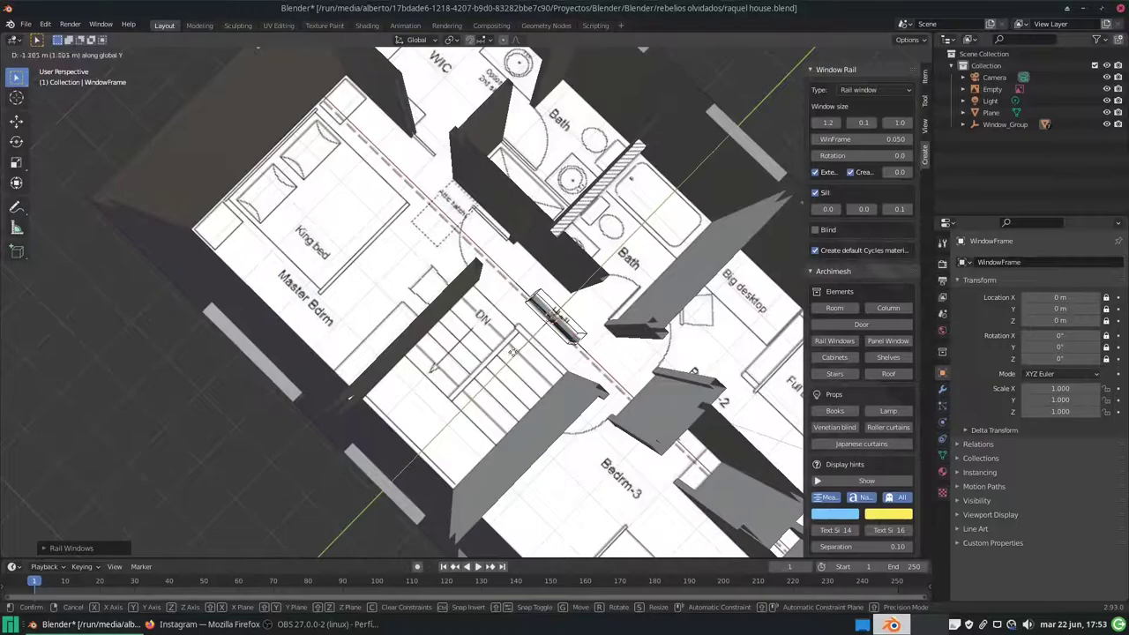
pyautogui.moveTo(553, 316)
pyautogui.mouseDown(button='middle')
pyautogui.moveTo(588, 302)
pyautogui.moveTo(604, 326)
pyautogui.mouseUp(button='middle')
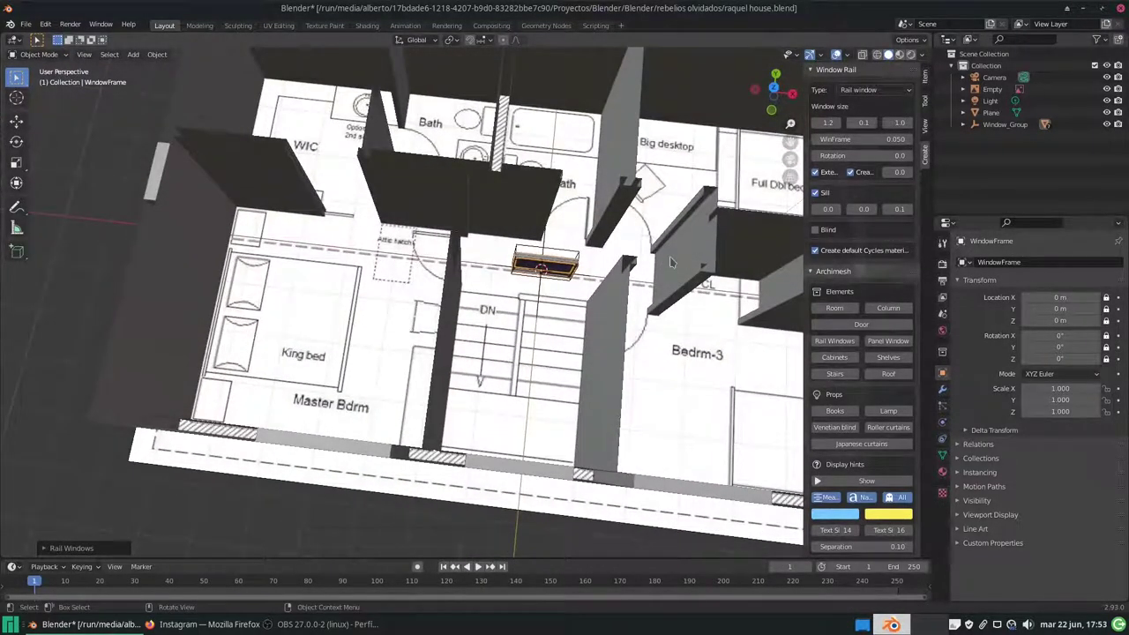
pyautogui.moveTo(529, 304); pyautogui.dragTo(564, 318, button='middle')
pyautogui.press('Tab')
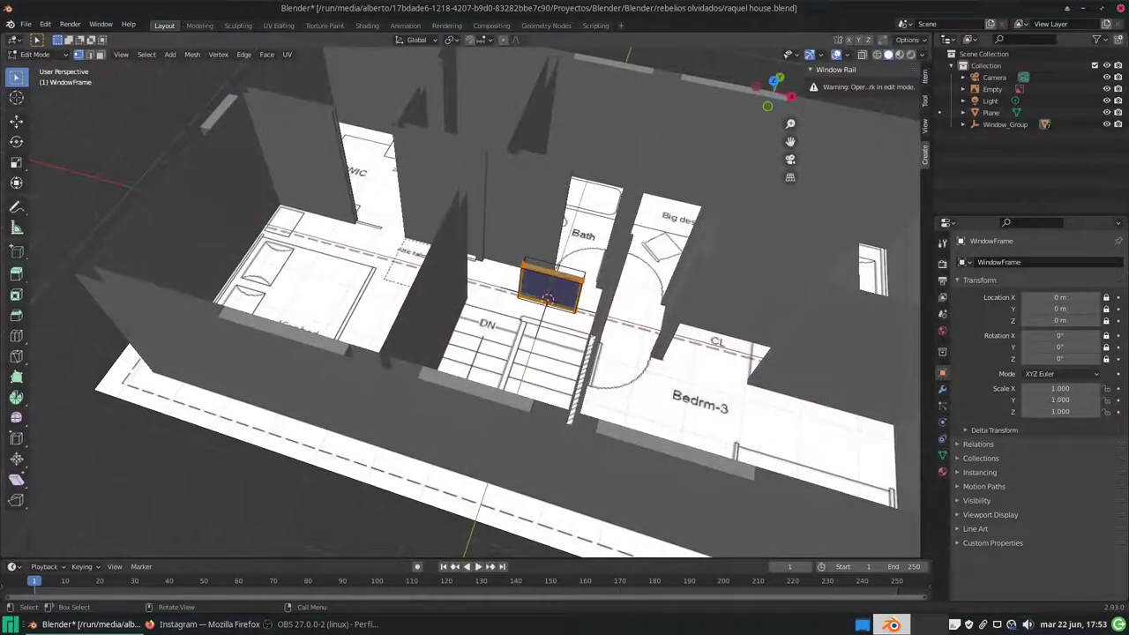
pyautogui.press('g')
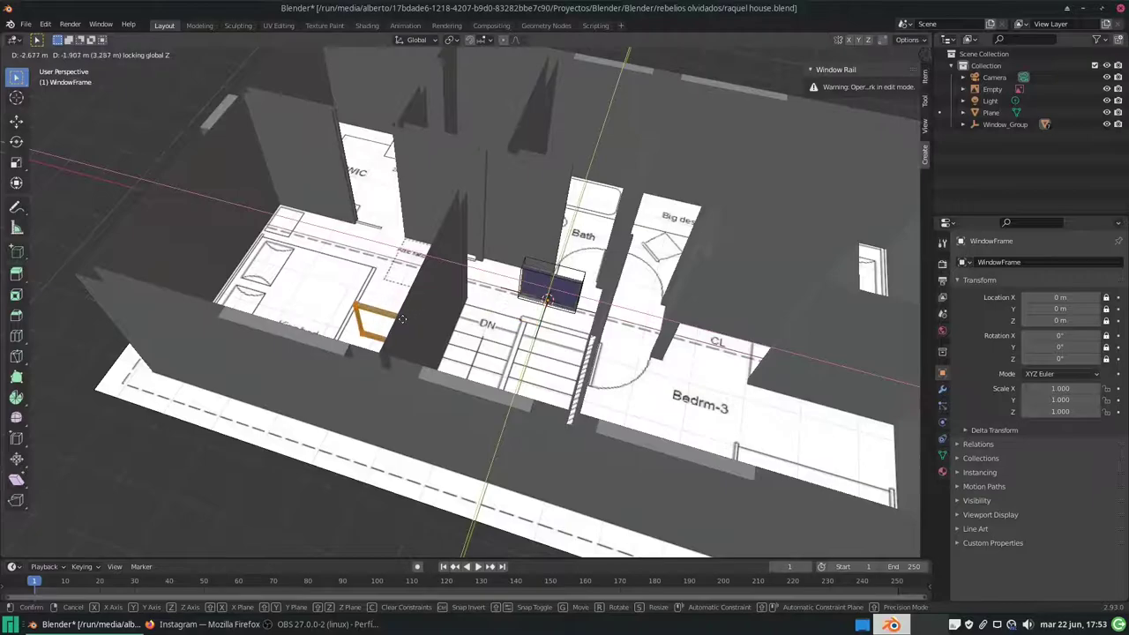
pyautogui.press('Escape')
pyautogui.press('Tab')
pyautogui.moveTo(547, 300)
pyautogui.mouseDown(button='middle')
pyautogui.moveTo(456, 331)
pyautogui.moveTo(378, 242)
pyautogui.mouseUp(button='middle')
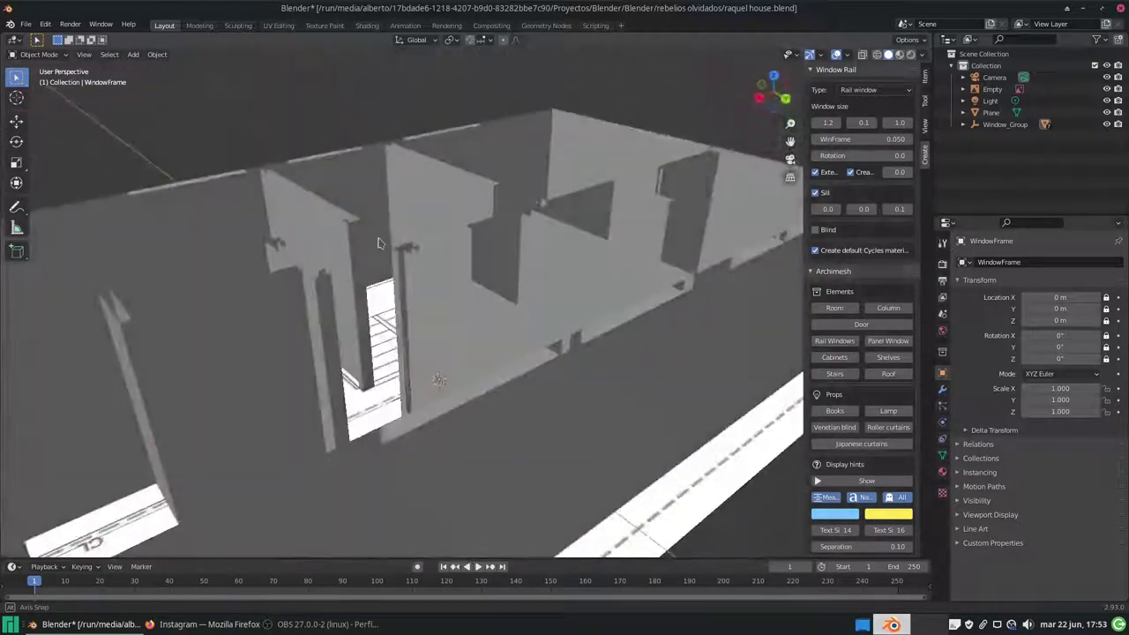
pyautogui.scroll(5, 423, 378)
pyautogui.scroll(-5, 289, 427)
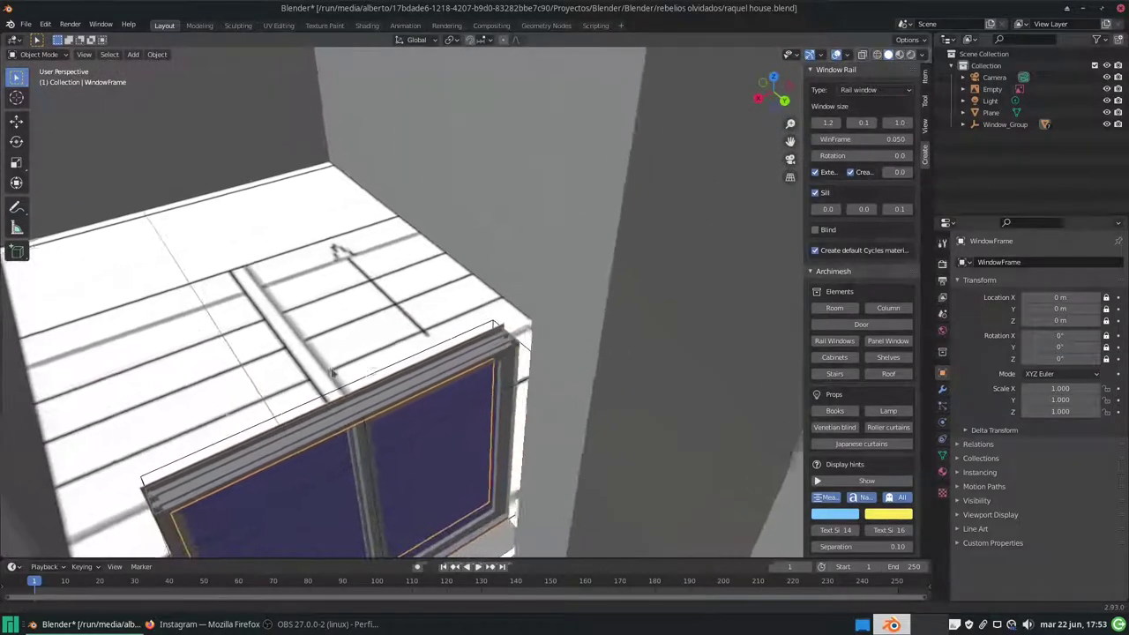
pyautogui.press('Tab')
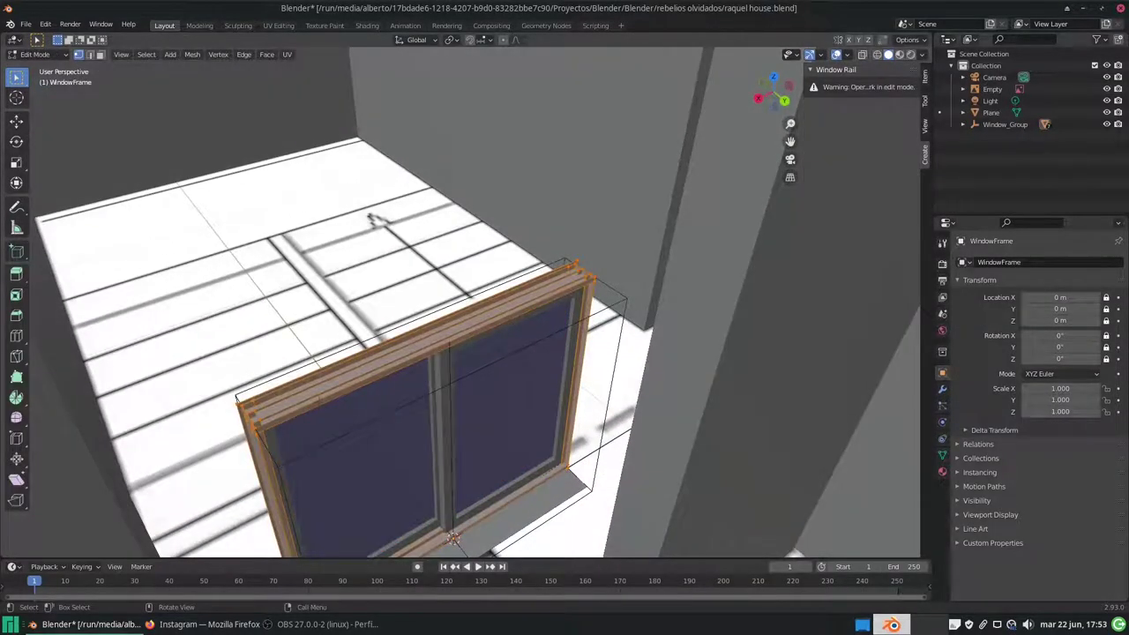
pyautogui.moveTo(371, 221); pyautogui.dragTo(359, 394, button='middle')
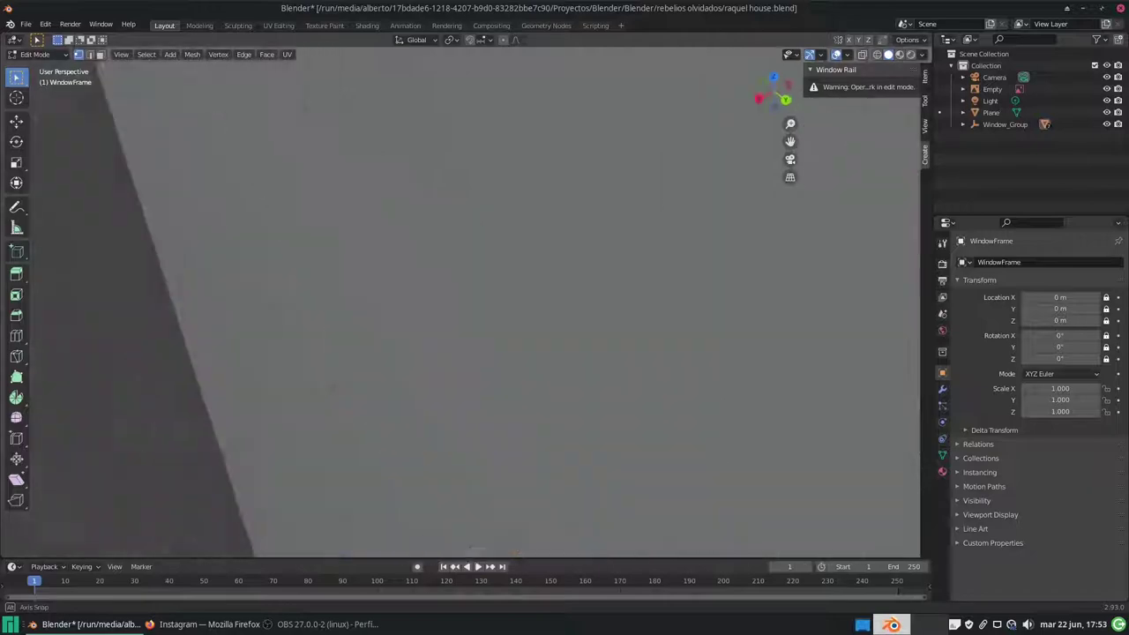
pyautogui.press('Tab')
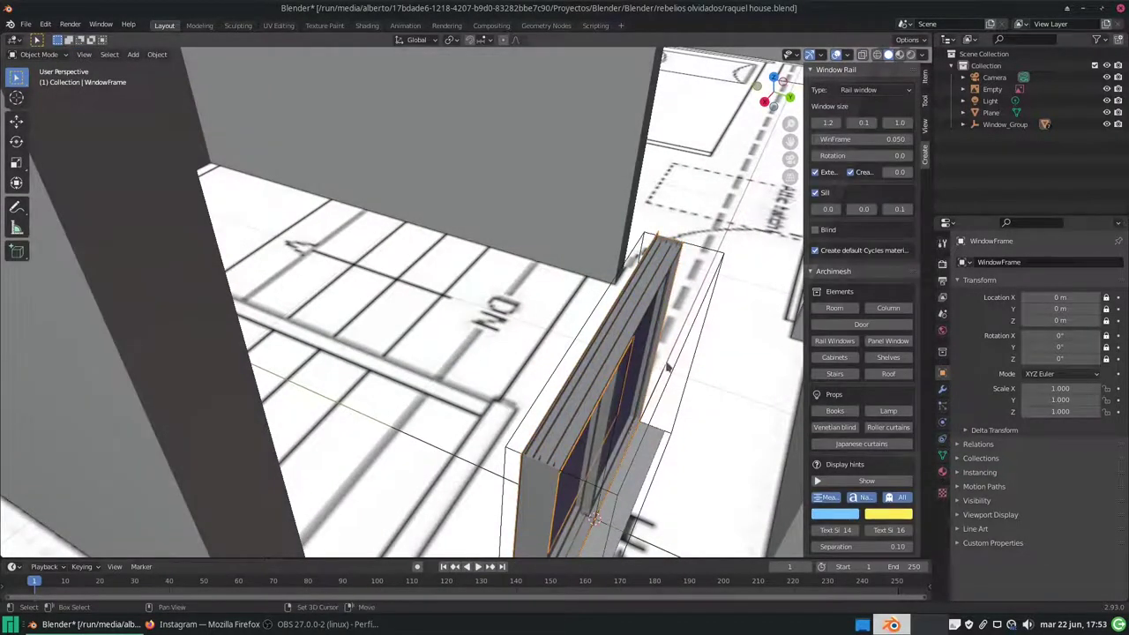
# - Select the window parts in turn and nudge the WindowFrame to a new position
pyautogui.keyDown('shift'); pyautogui.click(668, 369); pyautogui.keyUp('shift')
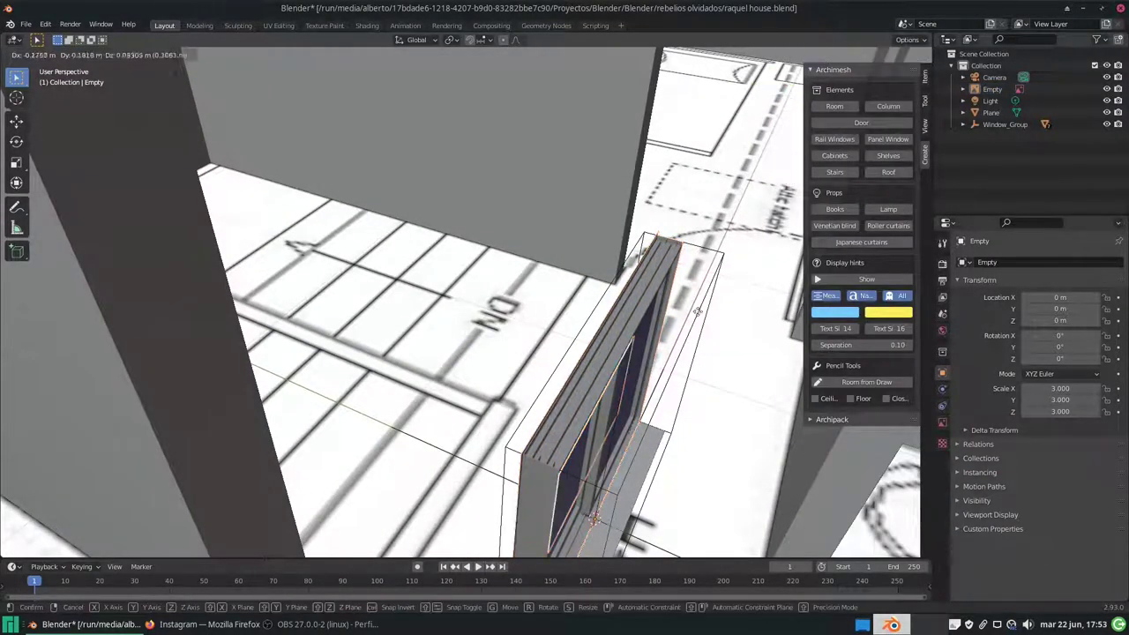
pyautogui.click(609, 357)
pyautogui.press('Tab')
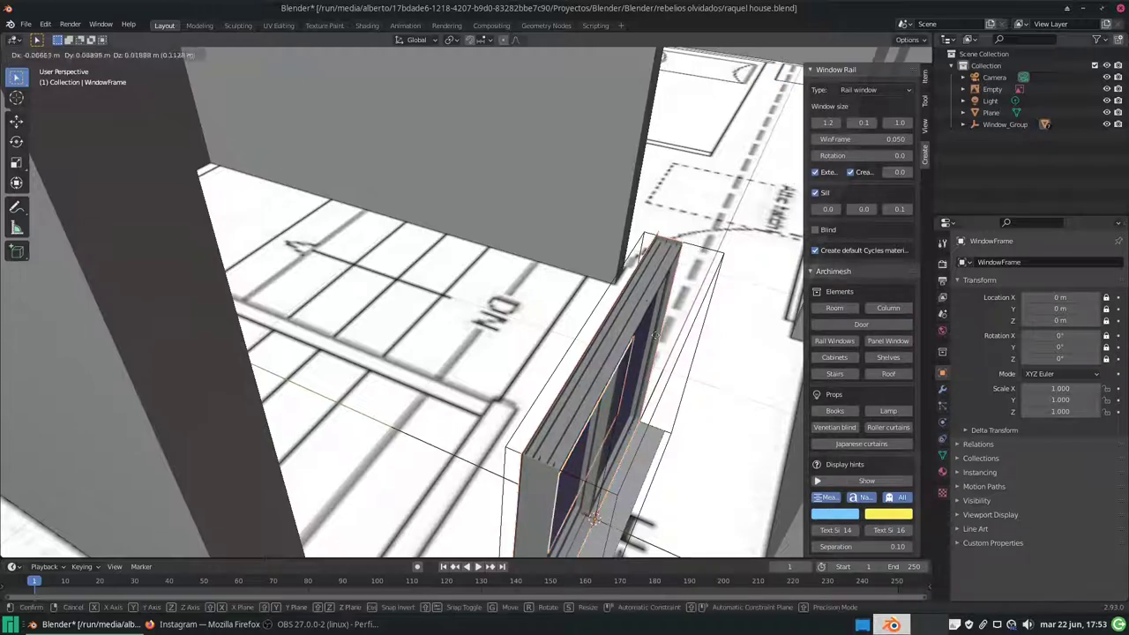
pyautogui.press('Tab')
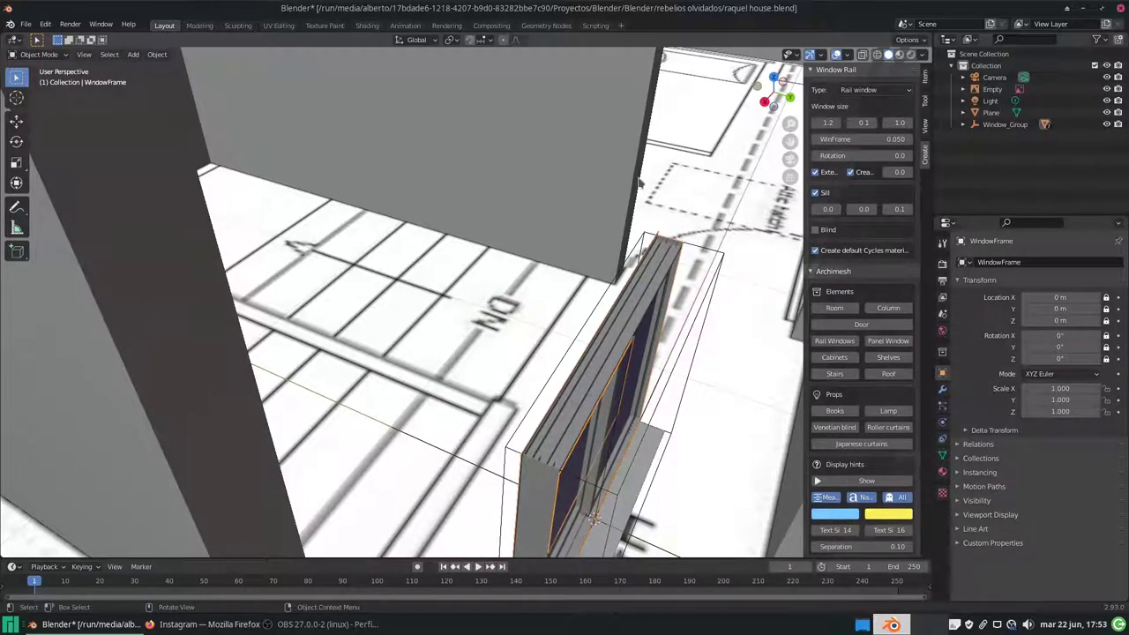
pyautogui.scroll(-3, 570, 362)
pyautogui.moveTo(569, 362)
pyautogui.mouseDown(button='middle')
pyautogui.moveTo(536, 424)
pyautogui.moveTo(488, 420)
pyautogui.mouseUp(button='middle')
pyautogui.click(488, 420)
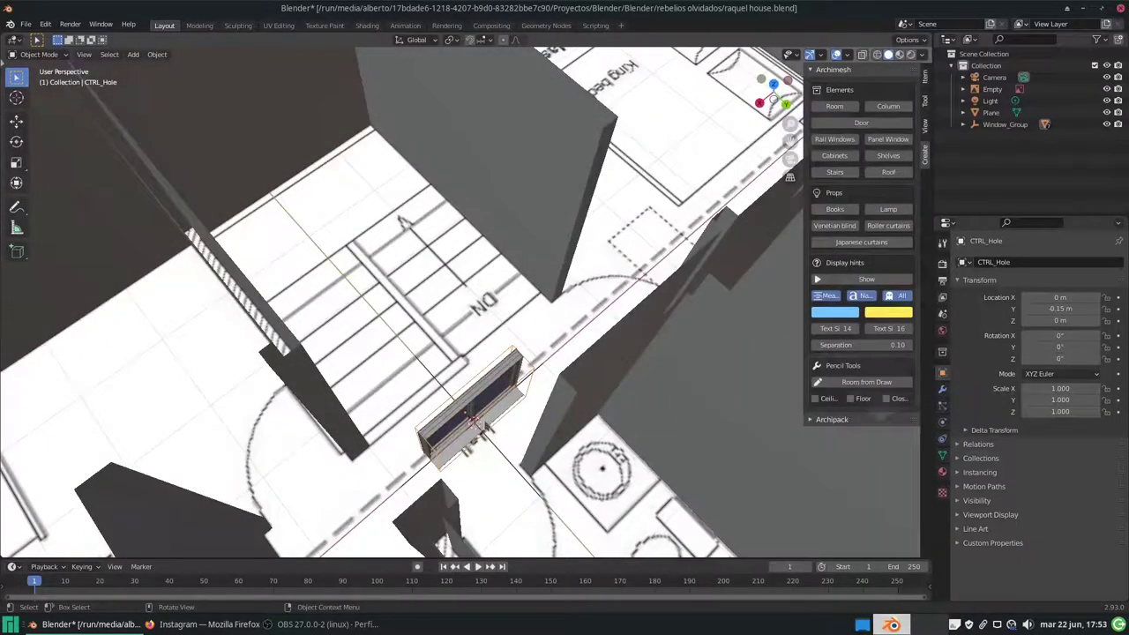
pyautogui.click(484, 426)
pyautogui.click(480, 427)
pyautogui.click(478, 422)
pyautogui.press('g')
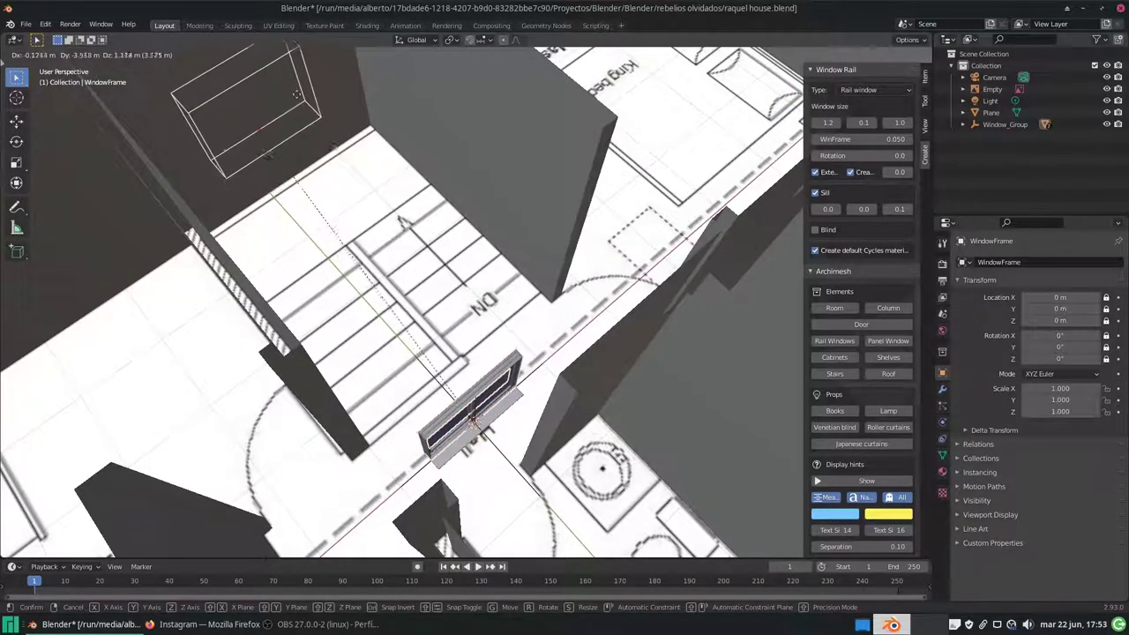
pyautogui.click(299, 99)
pyautogui.moveTo(269, 167)
pyautogui.mouseDown(button='middle')
pyautogui.moveTo(338, 163)
pyautogui.moveTo(409, 202)
pyautogui.mouseUp(button='middle')
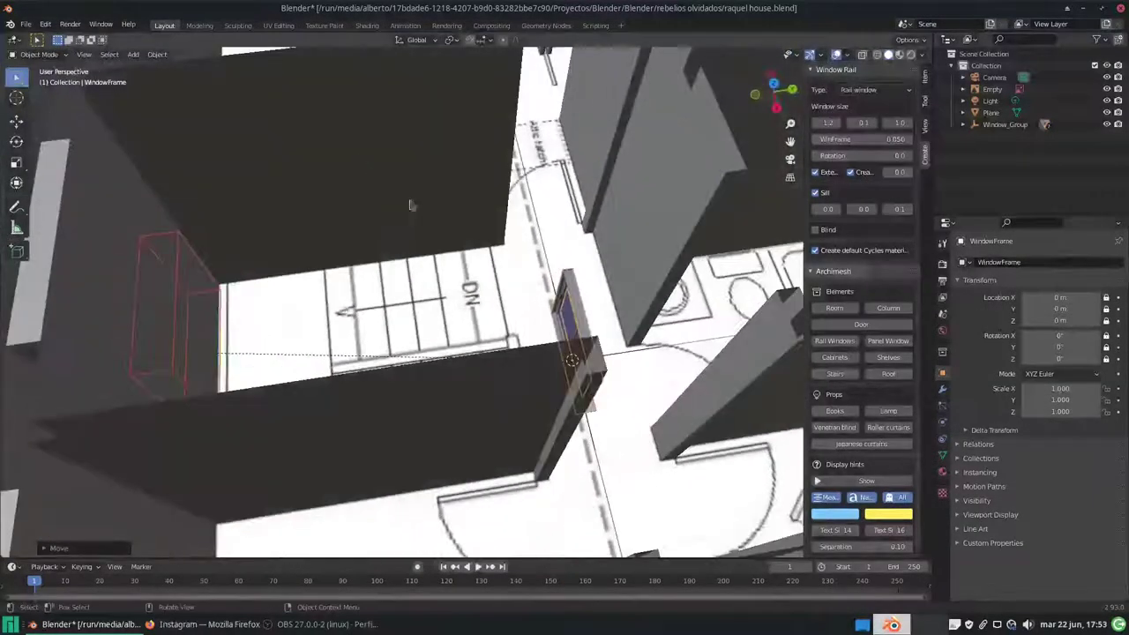
# - Nudge the right window pane Window.R slightly
pyautogui.click(578, 314)
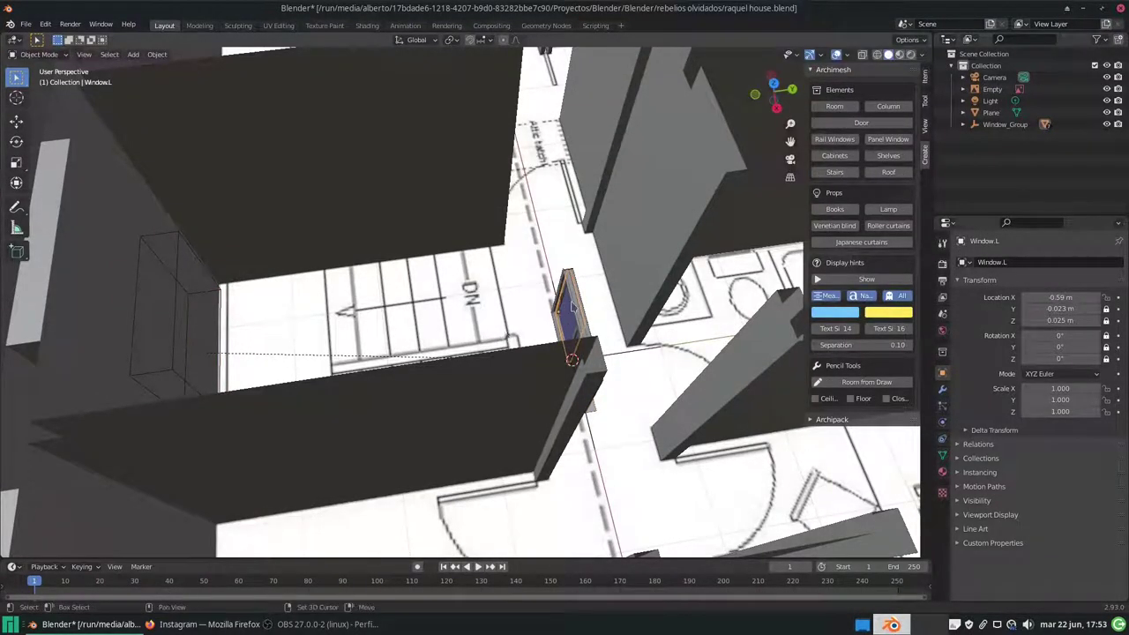
pyautogui.click(571, 305)
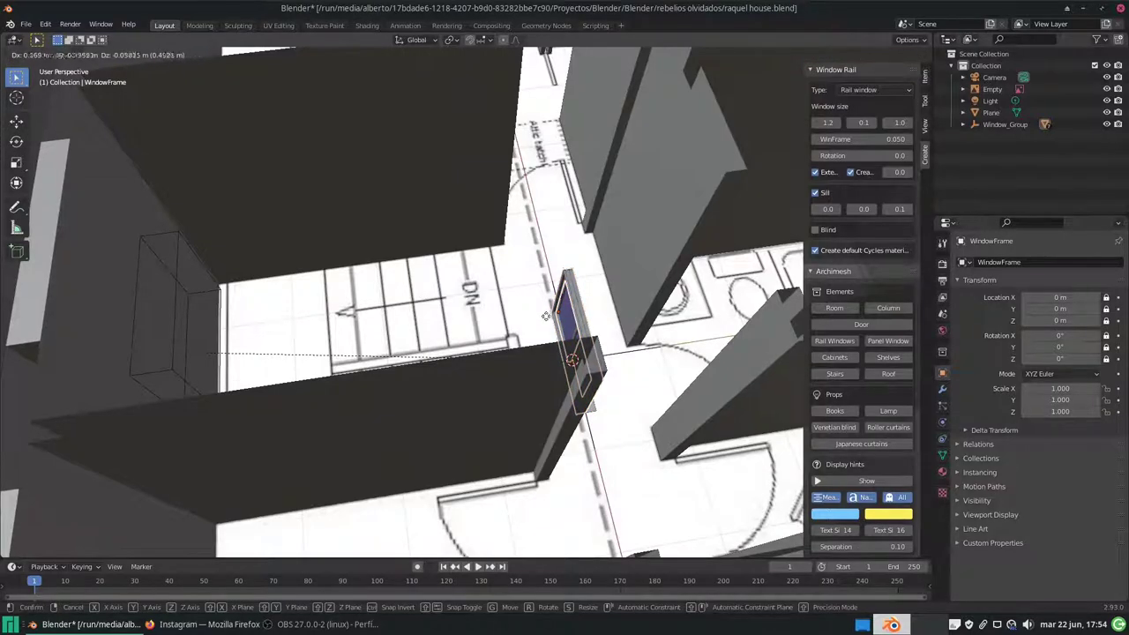
pyautogui.moveTo(572, 305)
pyautogui.mouseDown(button='middle')
pyautogui.moveTo(539, 338)
pyautogui.moveTo(514, 397)
pyautogui.mouseUp(button='middle')
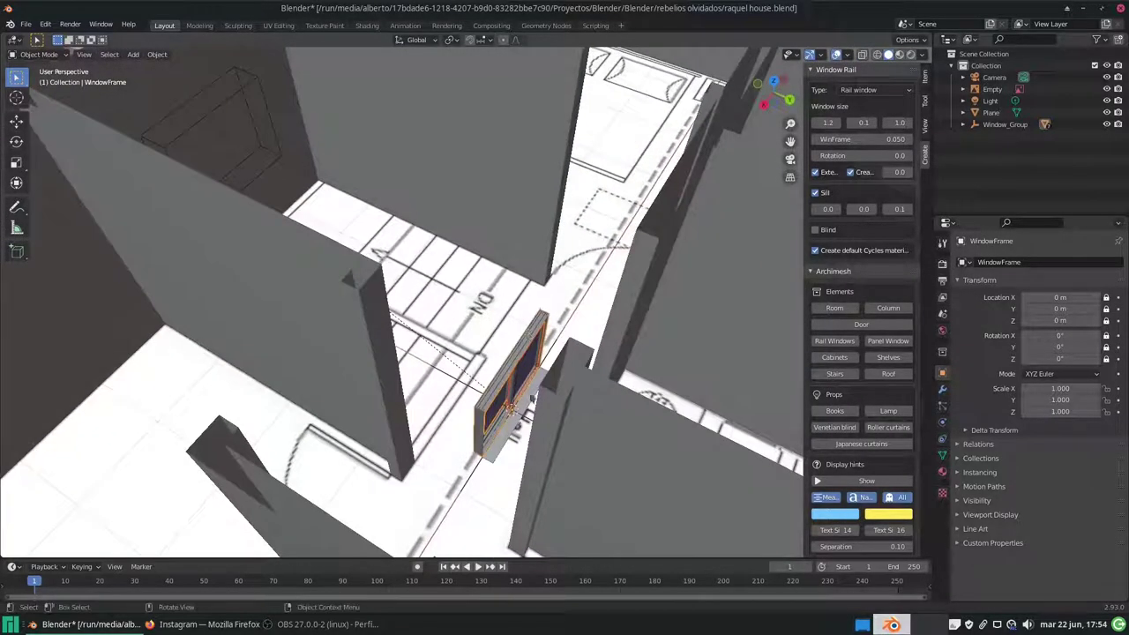
pyautogui.click(514, 396)
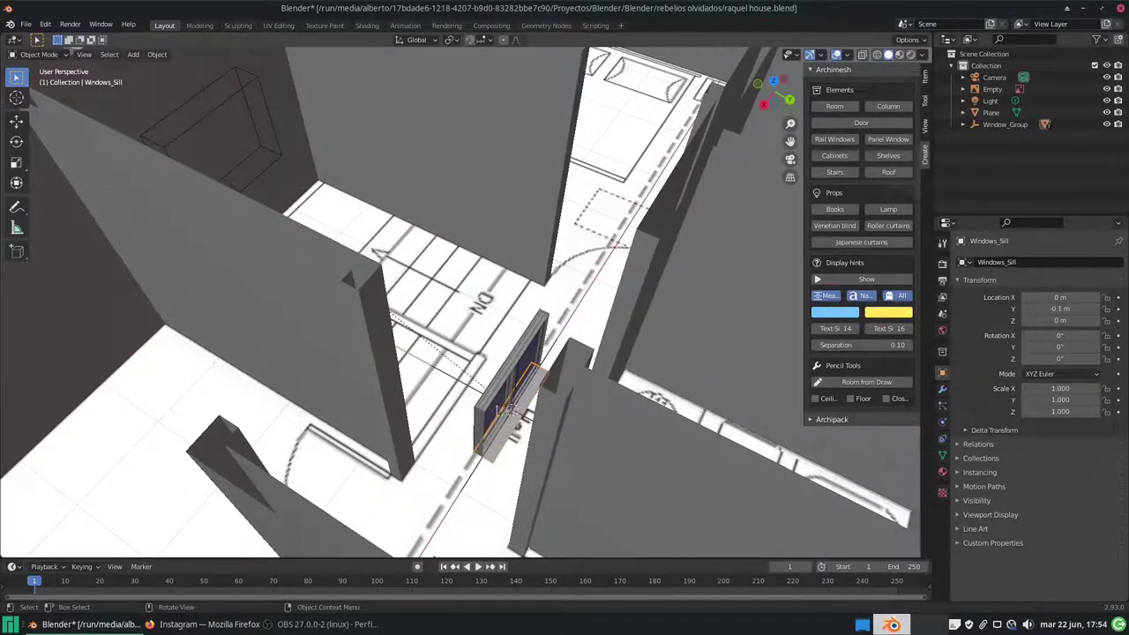
pyautogui.click(508, 374)
pyautogui.click(503, 381)
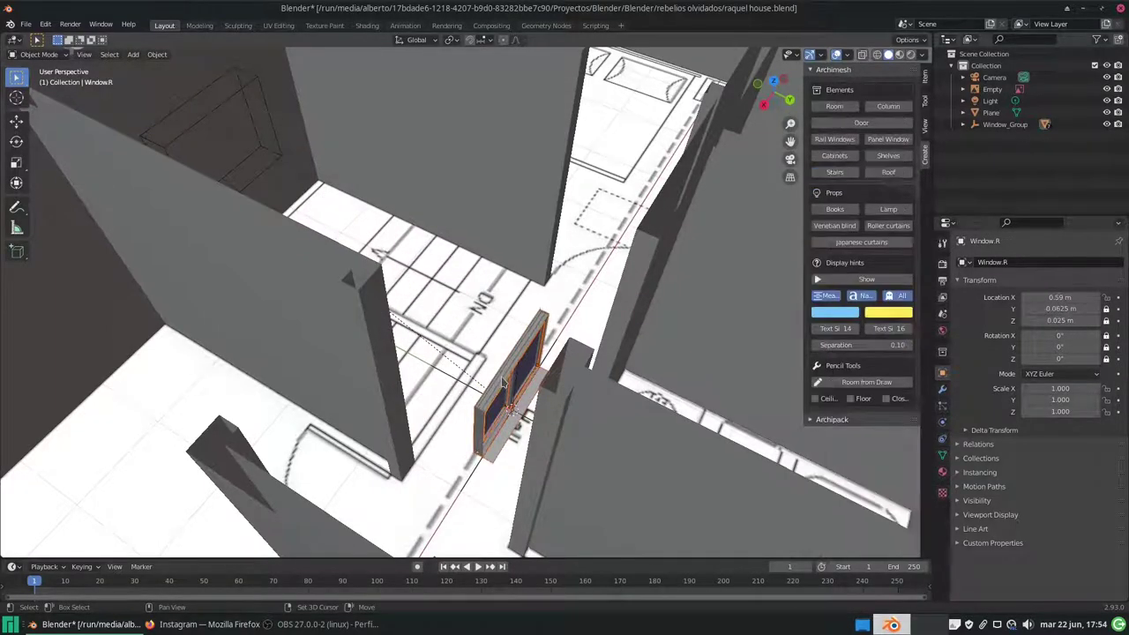
pyautogui.press('g')
pyautogui.click(514, 353)
# - Select the window group and delete the rail window with all its parts
pyautogui.click(516, 370)
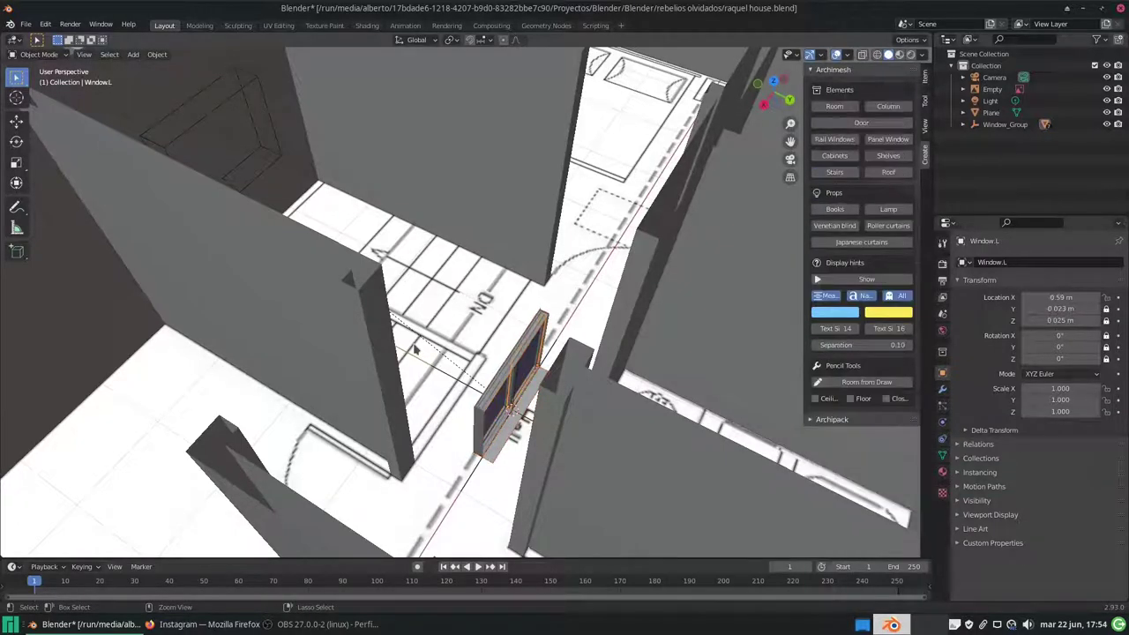
pyautogui.click(415, 350)
pyautogui.click(415, 348)
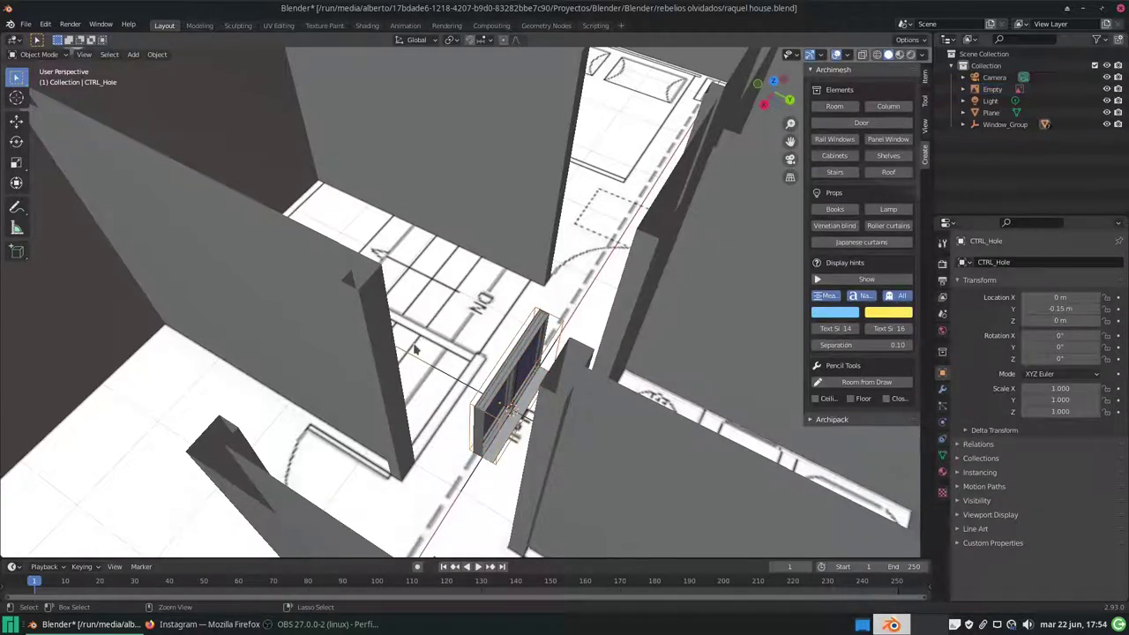
pyautogui.press('Tab')
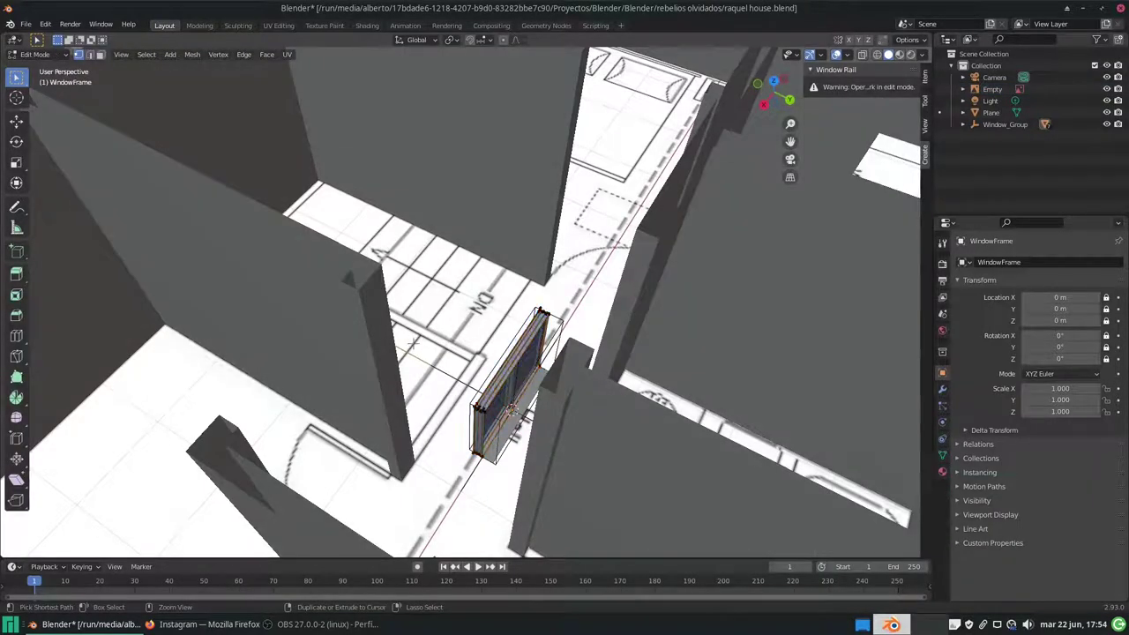
pyautogui.press('Tab')
pyautogui.press('Delete')
pyautogui.click(548, 375)
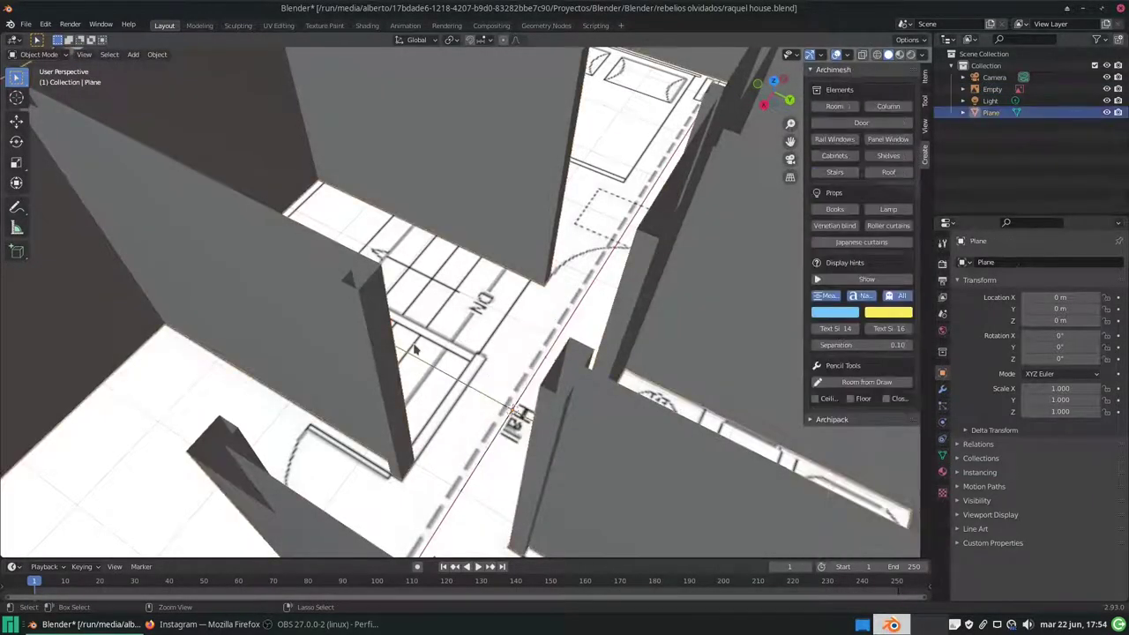
pyautogui.moveTo(549, 375); pyautogui.dragTo(690, 352, button='middle')
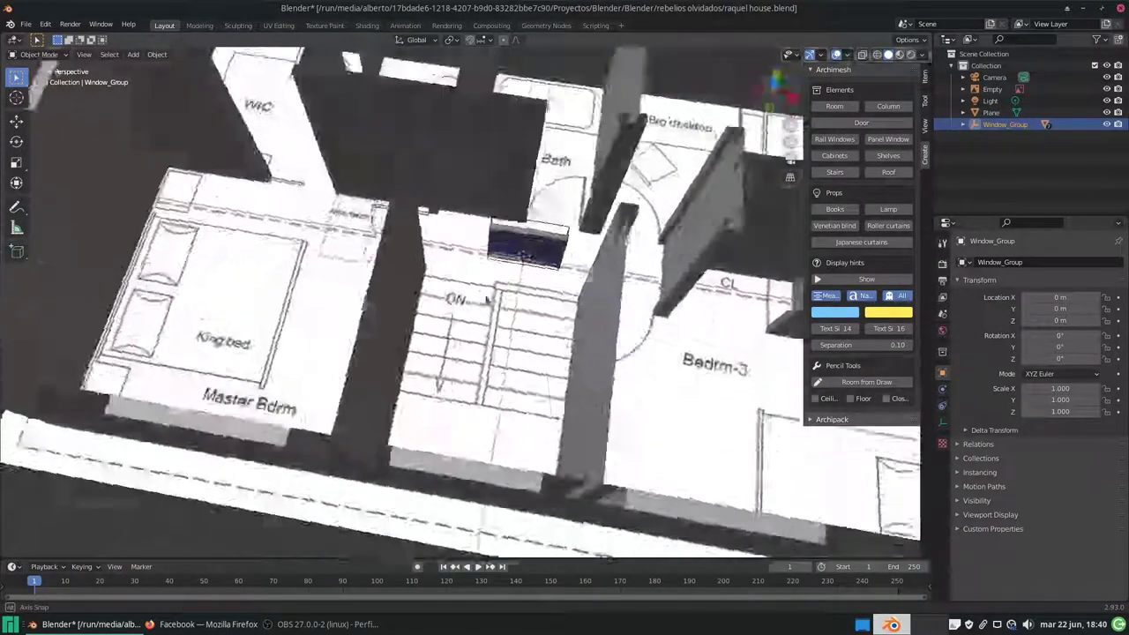
pyautogui.scroll(1, 549, 286)
pyautogui.scroll(1, 583, 239)
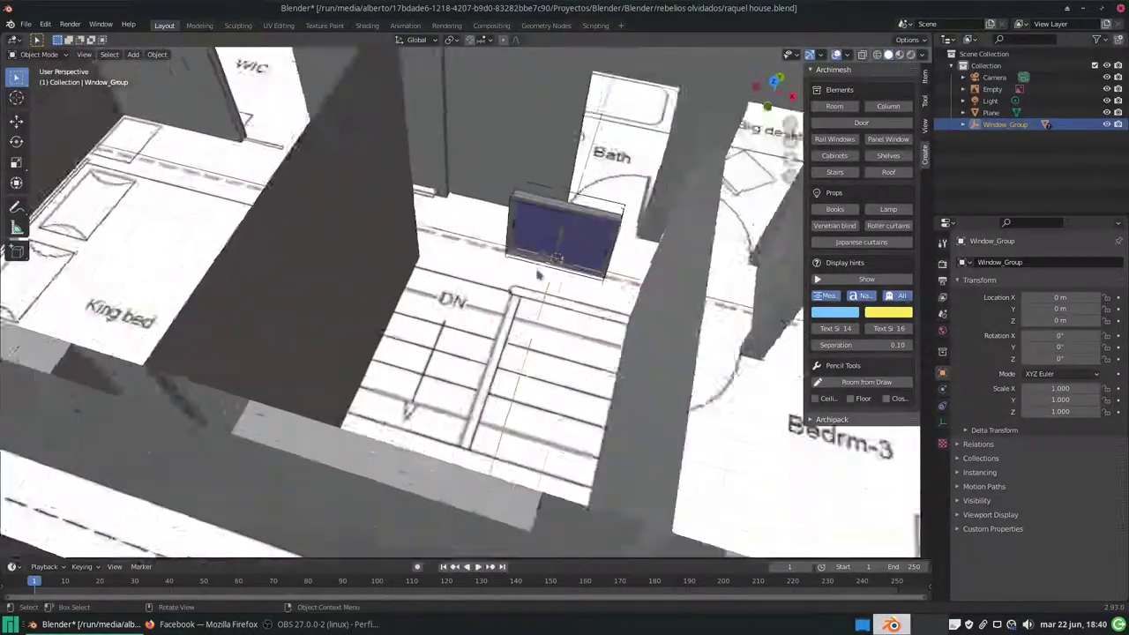
pyautogui.scroll(1, 626, 188)
pyautogui.moveTo(623, 231)
pyautogui.mouseDown(button='middle')
pyautogui.moveTo(608, 223)
pyautogui.moveTo(609, 197)
pyautogui.mouseUp(button='middle')
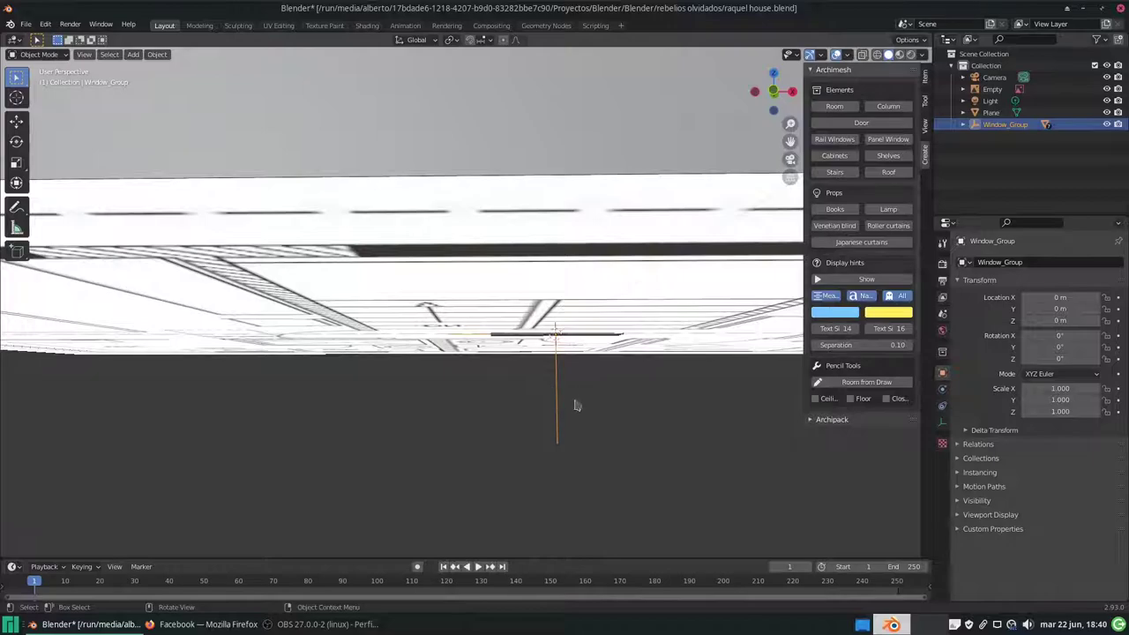
pyautogui.moveTo(575, 405); pyautogui.dragTo(607, 368, button='middle')
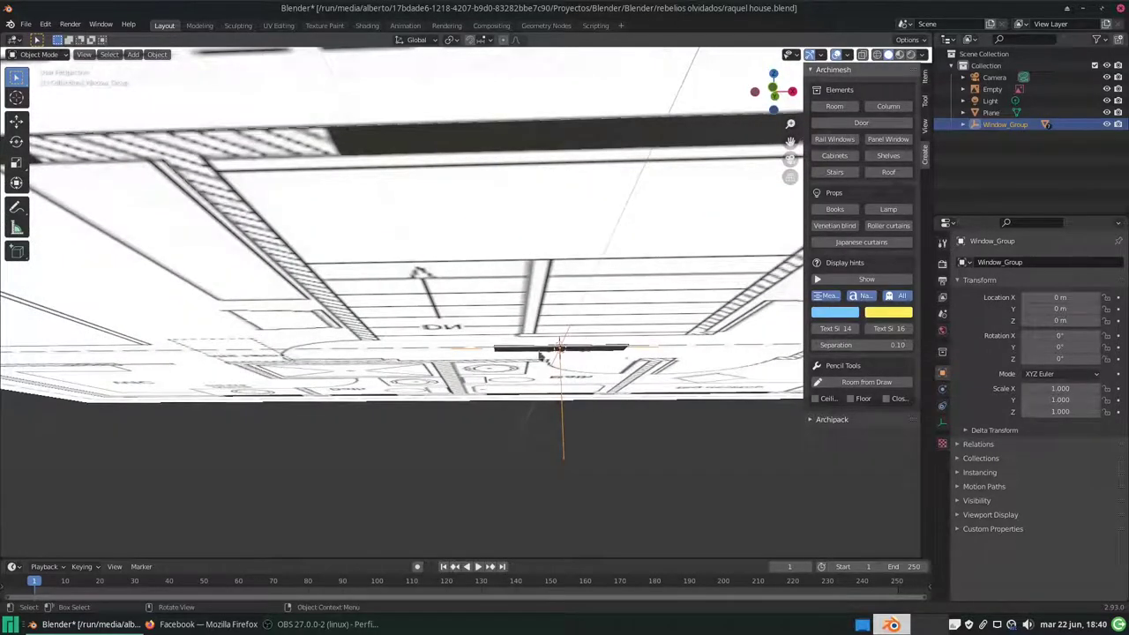
pyautogui.click(963, 125)
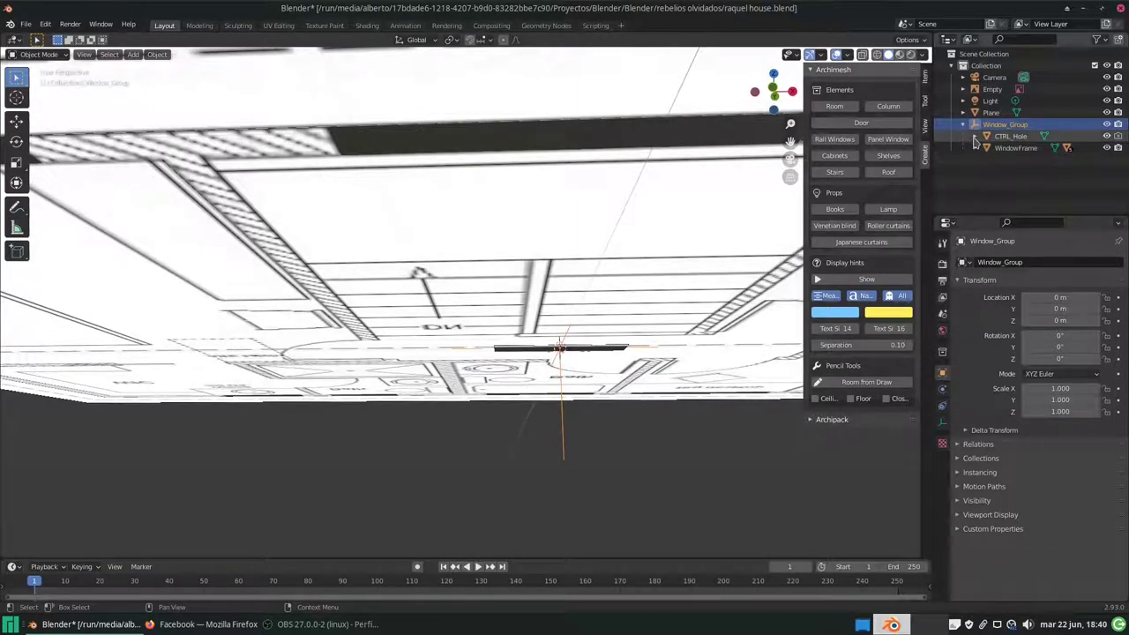
pyautogui.click(974, 137)
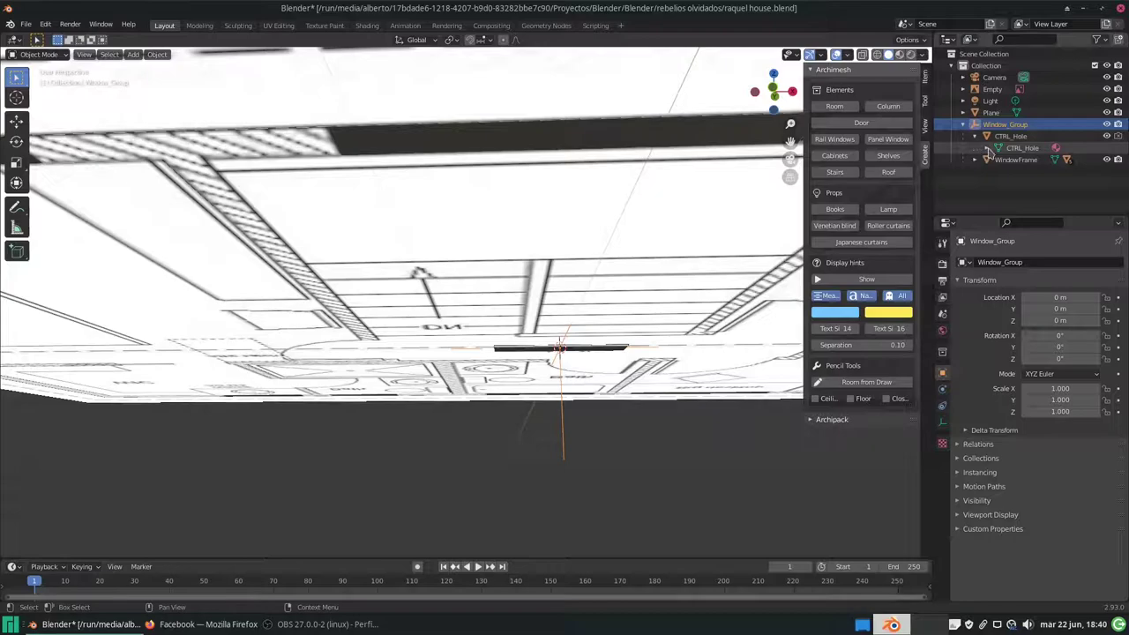
pyautogui.click(976, 159)
pyautogui.scroll(-1, 1085, 176)
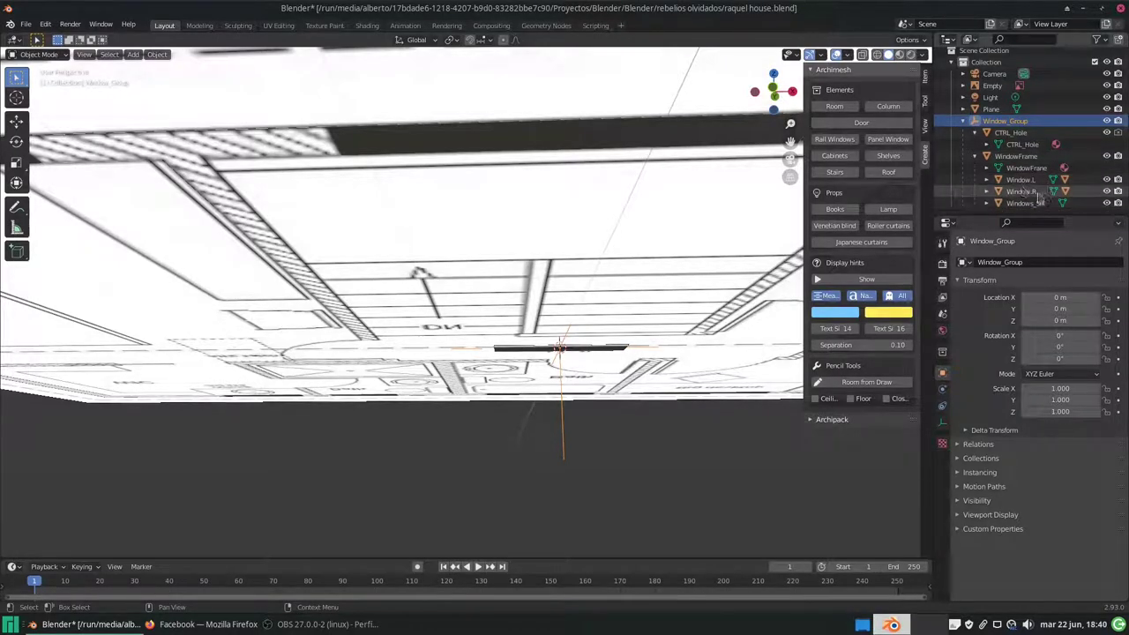
pyautogui.click(963, 122)
pyautogui.moveTo(657, 344)
pyautogui.mouseDown(button='middle')
pyautogui.moveTo(557, 425)
pyautogui.moveTo(368, 349)
pyautogui.mouseUp(button='middle')
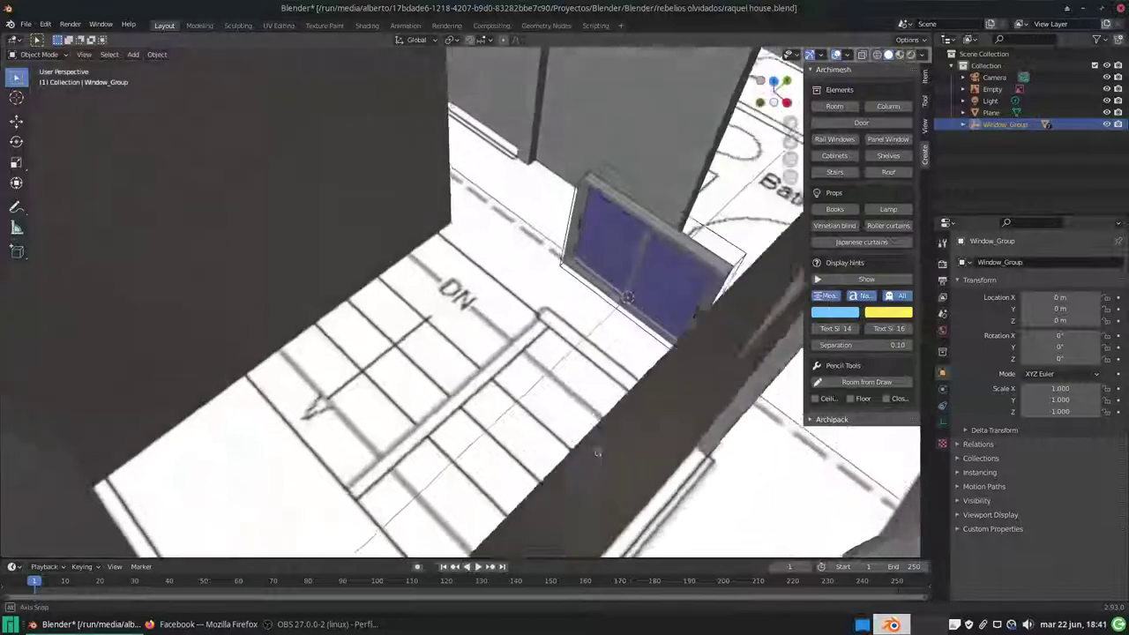
# - Rotate the window group 90° about the Z axis
pyautogui.scroll(3, 369, 350)
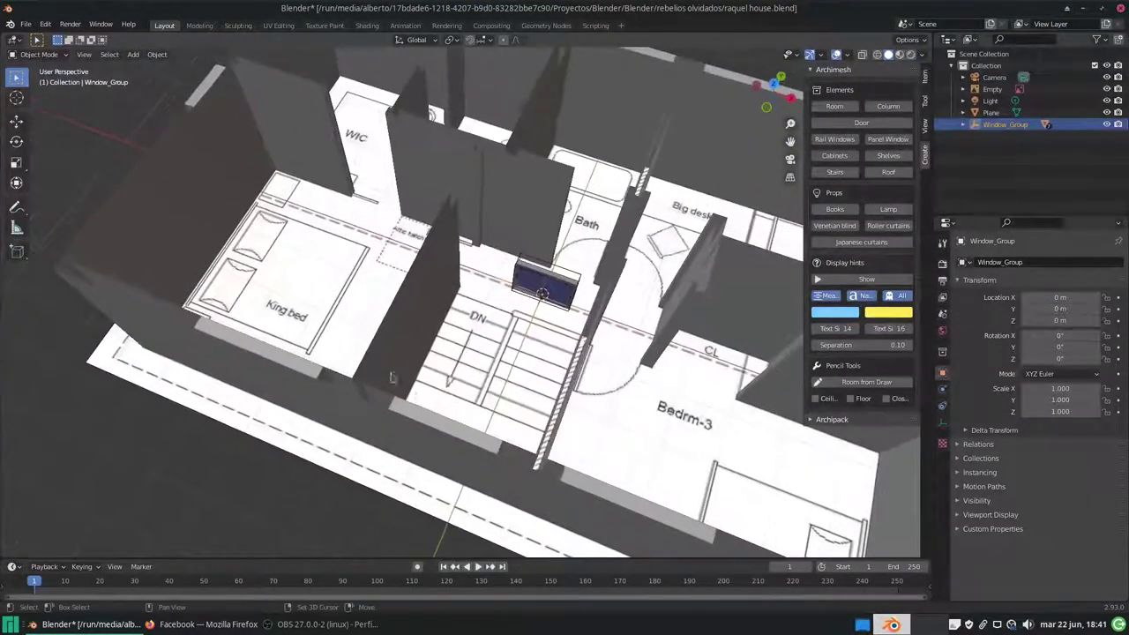
pyautogui.moveTo(369, 349)
pyautogui.keyDown('shift'); pyautogui.mouseDown(button='middle')
pyautogui.moveTo(445, 350)
pyautogui.moveTo(470, 282)
pyautogui.mouseUp(button='middle'); pyautogui.keyUp('shift')
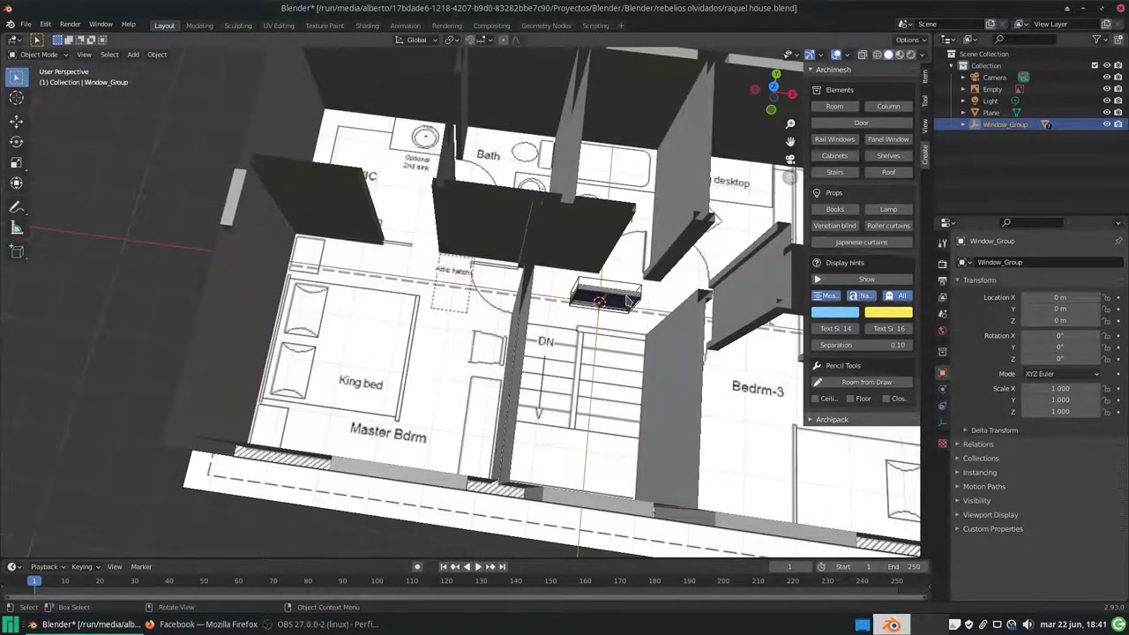
pyautogui.press('r')
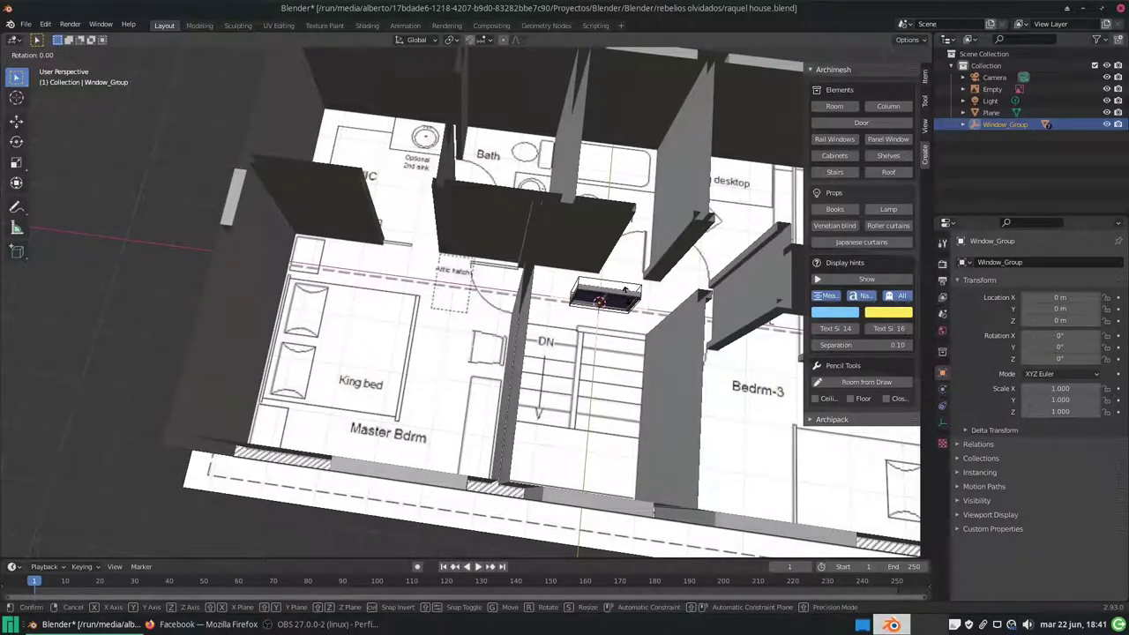
pyautogui.press('z')
pyautogui.press('9')
pyautogui.press('0')
pyautogui.press('Return')
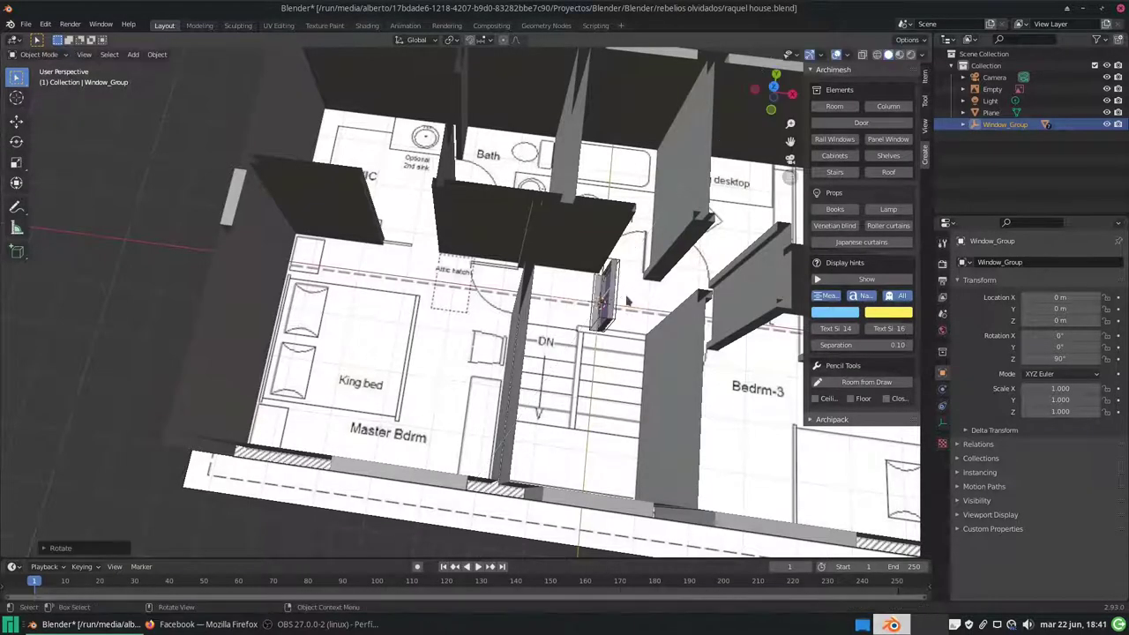
# - Slide the window along X to −6.562 m onto the master bedroom's outer wall
pyautogui.press('g')
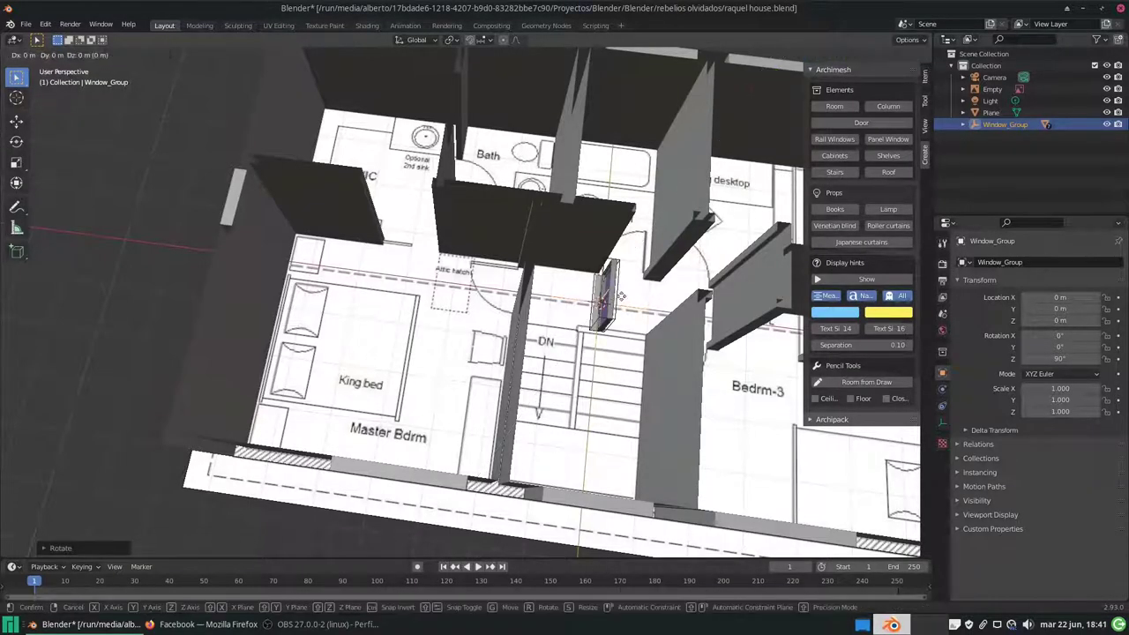
pyautogui.hotkey('shift', 'z')
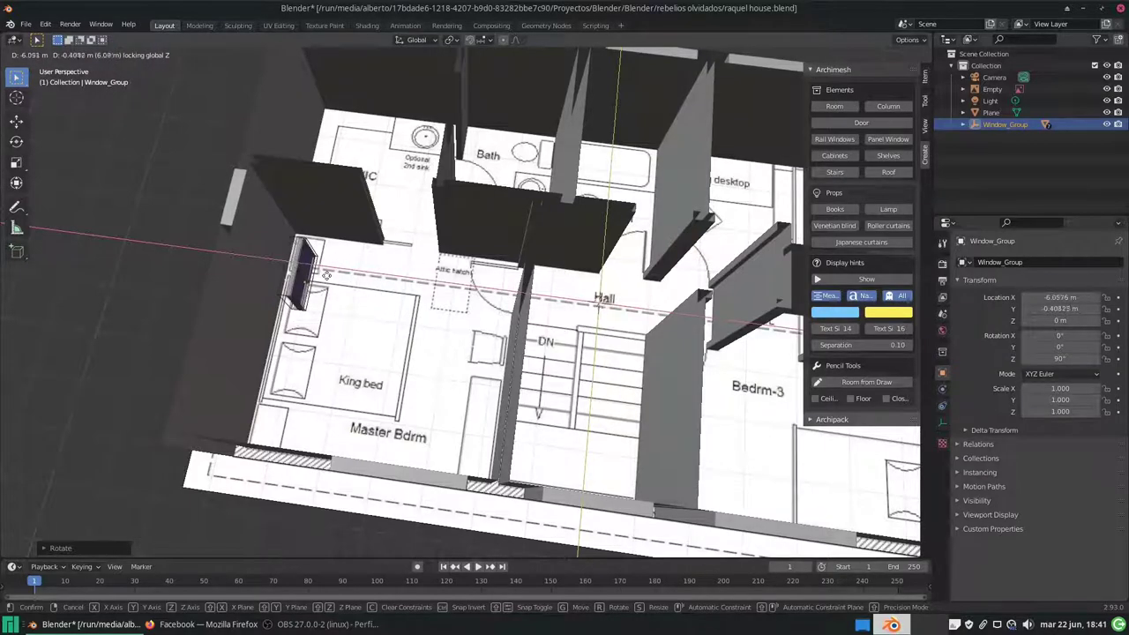
pyautogui.rightClick(330, 259)
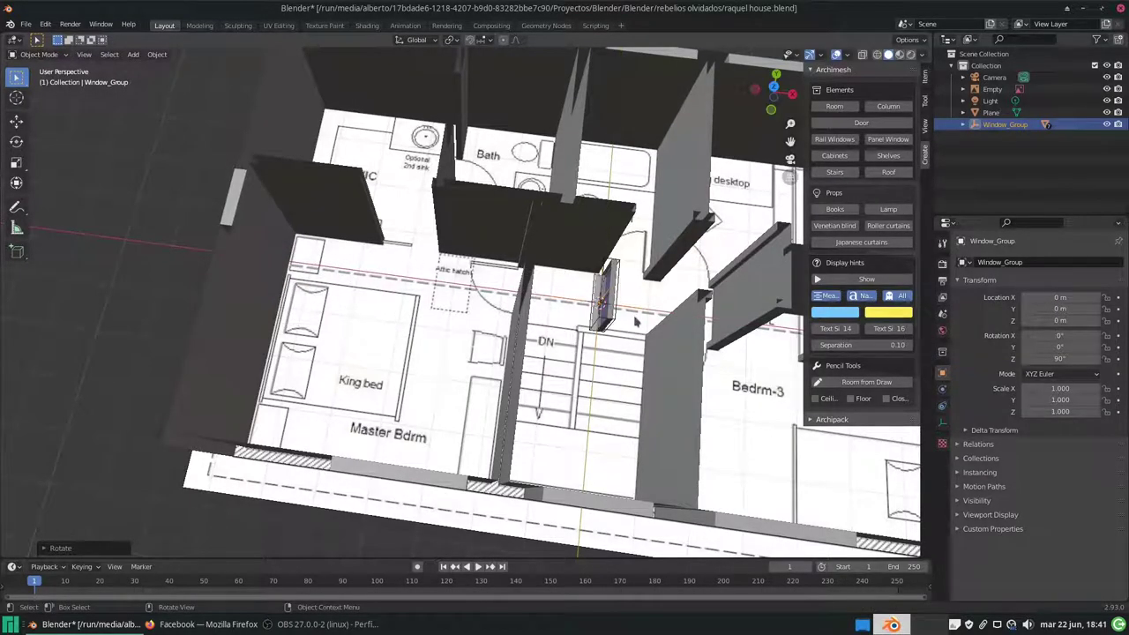
pyautogui.press('g')
pyautogui.press('x')
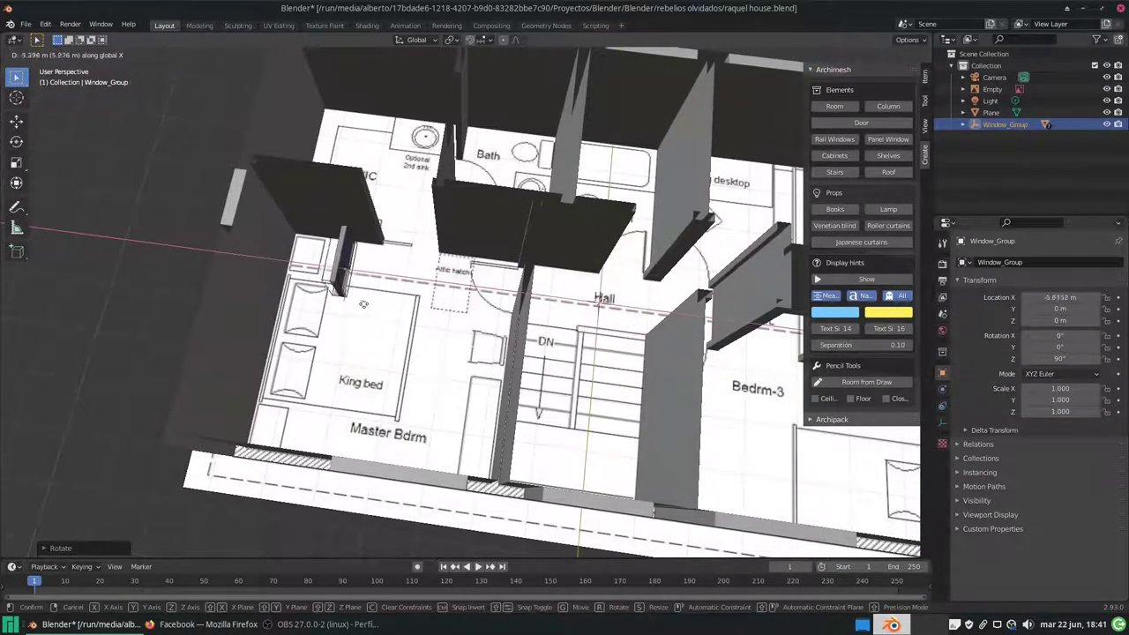
pyautogui.click(317, 304)
pyautogui.moveTo(252, 306)
pyautogui.mouseDown(button='middle')
pyautogui.moveTo(346, 255)
pyautogui.moveTo(317, 235)
pyautogui.mouseUp(button='middle')
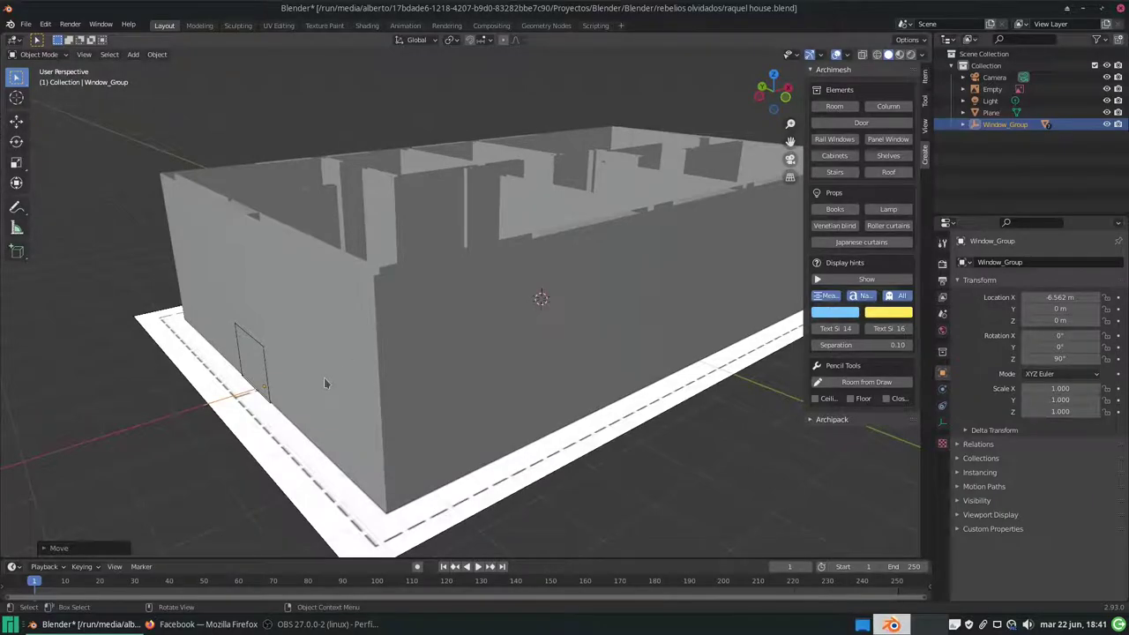
# - Lift the window vertically to Z 1.4002 m and zoom in to inspect it in the wall
pyautogui.press('g')
pyautogui.press('z')
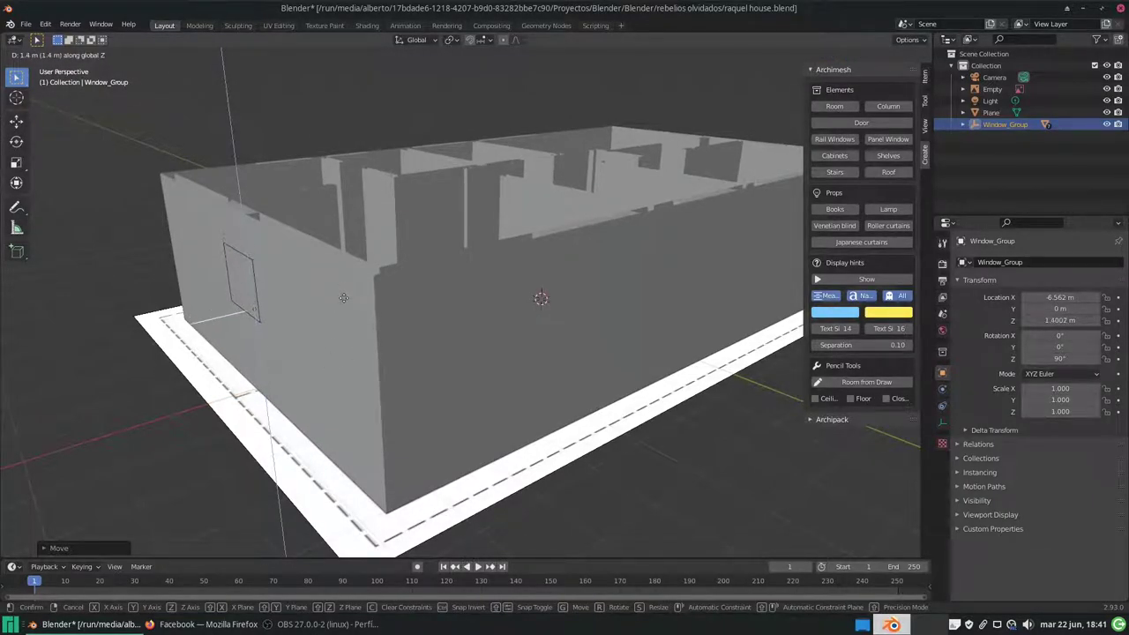
pyautogui.click(344, 300)
pyautogui.moveTo(511, 291)
pyautogui.mouseDown(button='middle')
pyautogui.moveTo(529, 293)
pyautogui.moveTo(514, 382)
pyautogui.mouseUp(button='middle')
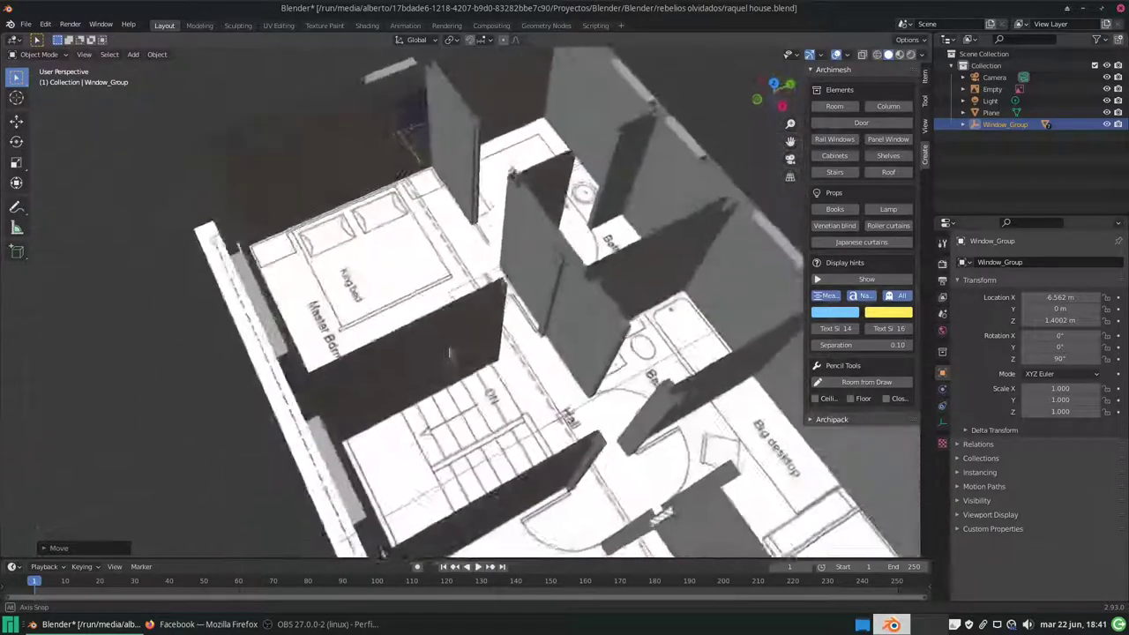
pyautogui.scroll(2, 514, 382)
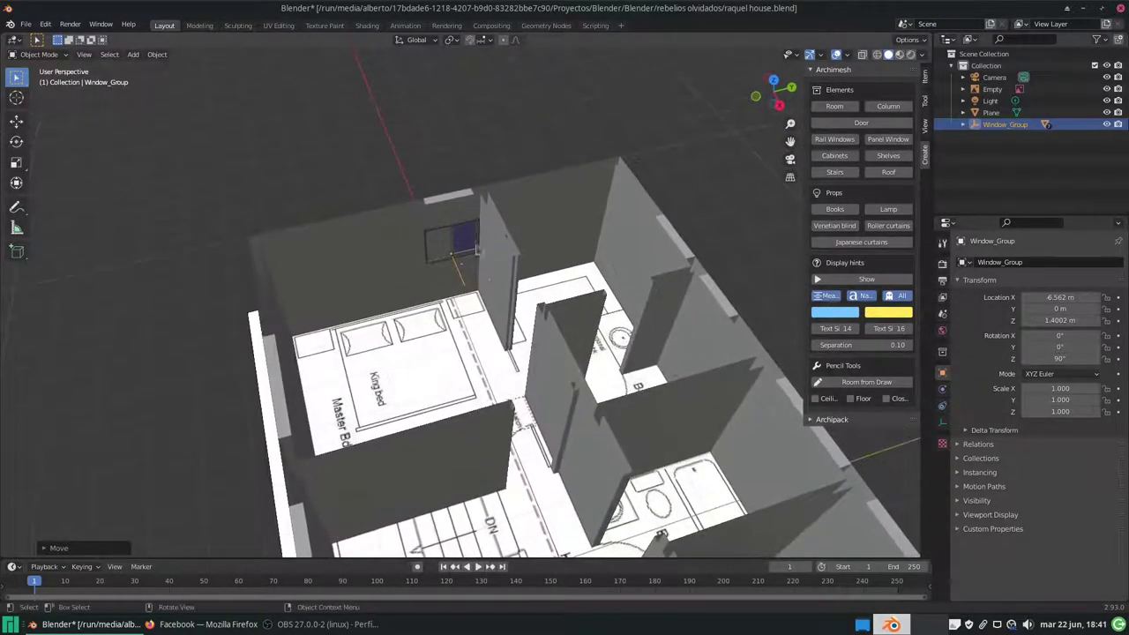
pyautogui.scroll(1, 513, 382)
pyautogui.scroll(3, 494, 370)
pyautogui.moveTo(476, 366)
pyautogui.mouseDown(button='middle')
pyautogui.moveTo(454, 356)
pyautogui.moveTo(468, 279)
pyautogui.mouseUp(button='middle')
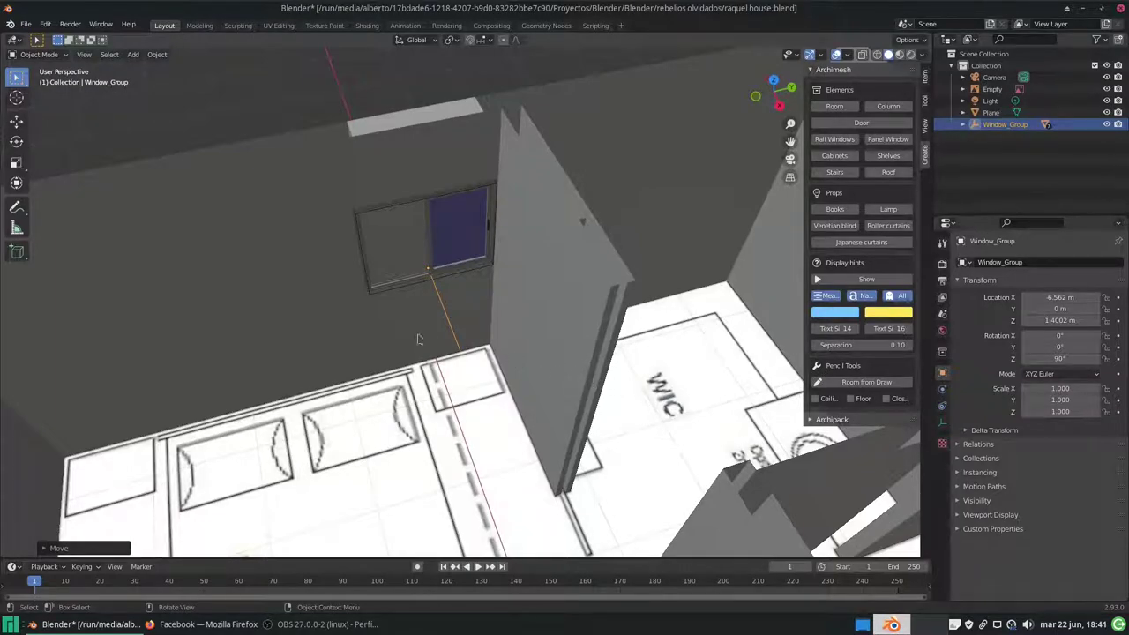
pyautogui.moveTo(324, 346)
pyautogui.mouseDown(button='middle')
pyautogui.moveTo(354, 425)
pyautogui.moveTo(436, 297)
pyautogui.moveTo(582, 308)
pyautogui.moveTo(545, 324)
pyautogui.moveTo(484, 328)
pyautogui.mouseUp(button='middle')
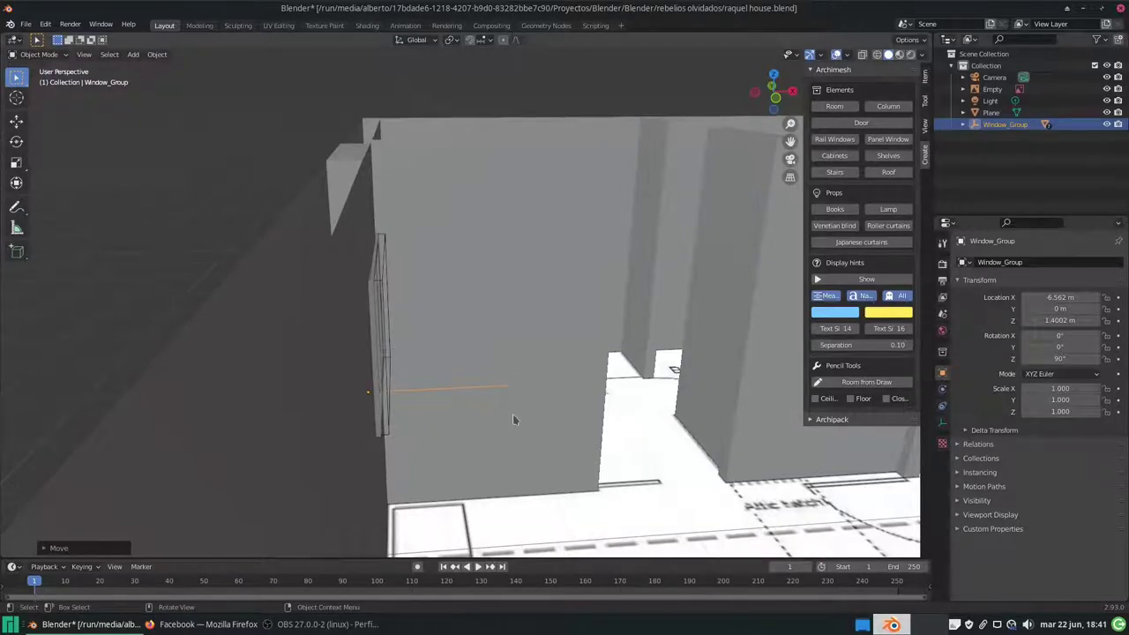
# - Stretch the window along the global X axis
pyautogui.press('s')
pyautogui.press('x')
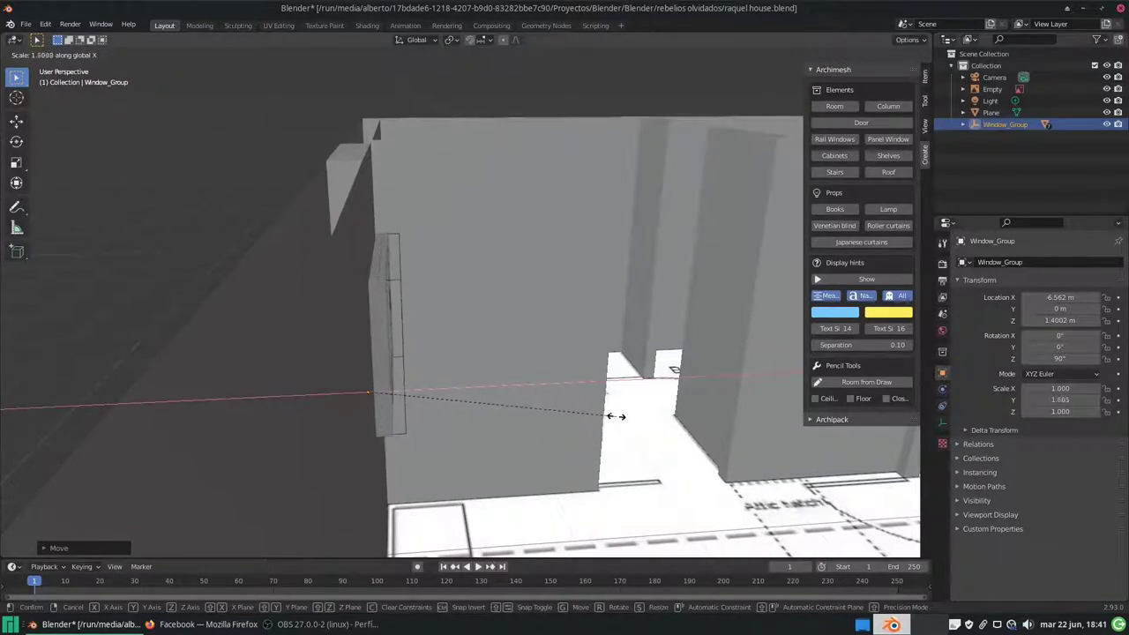
pyautogui.click(612, 411)
pyautogui.moveTo(453, 396); pyautogui.dragTo(467, 379, button='middle')
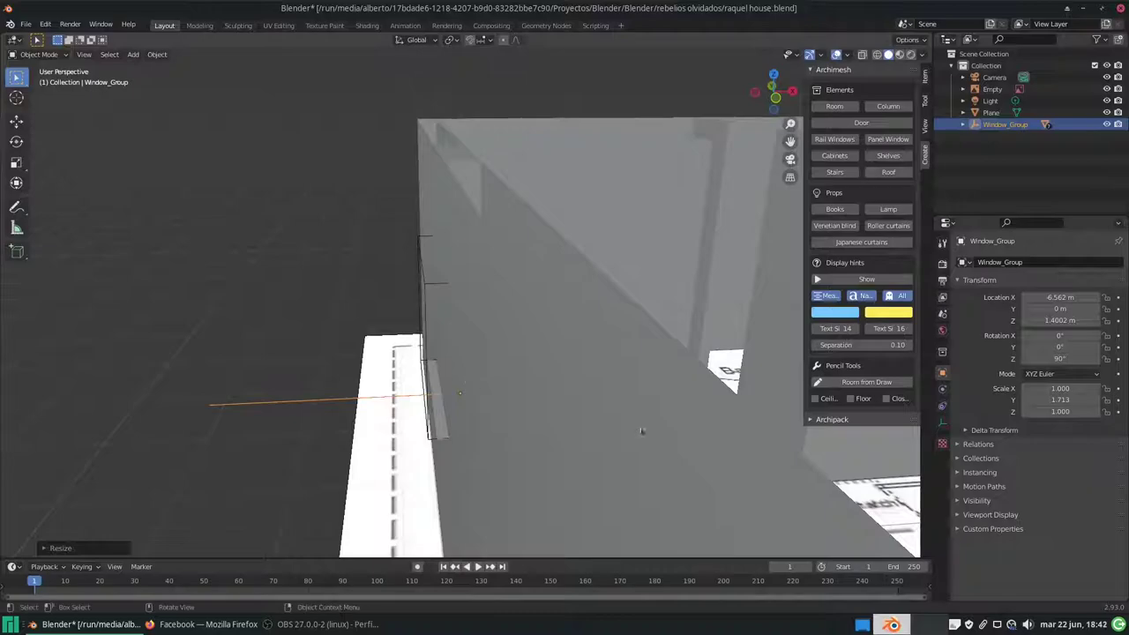
# - Shift the window along X to −6.782 m
pyautogui.press('g')
pyautogui.press('x')
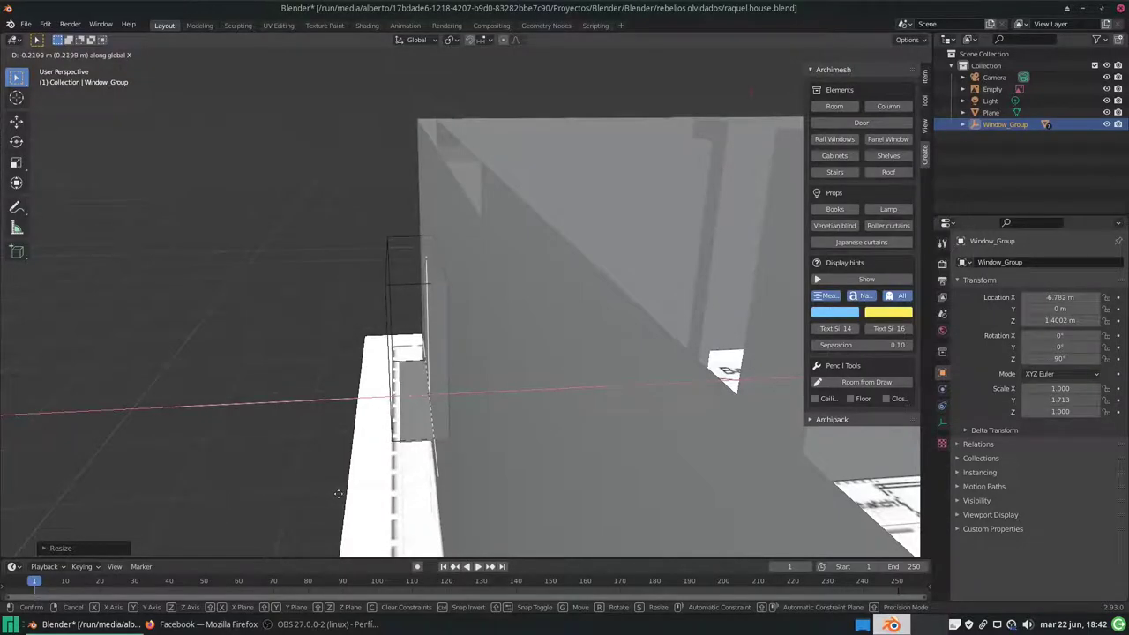
pyautogui.click(521, 469)
pyautogui.scroll(3, 469, 462)
pyautogui.scroll(-3, 468, 463)
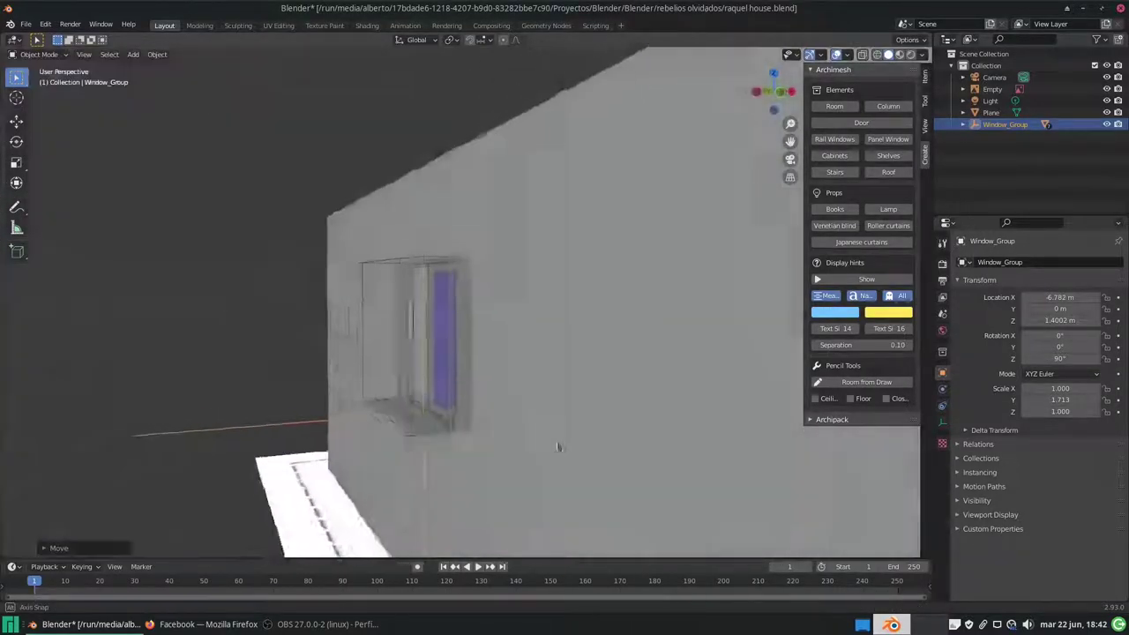
pyautogui.moveTo(503, 456); pyautogui.dragTo(691, 446, button='middle')
pyautogui.moveTo(717, 464); pyautogui.dragTo(590, 469, button='middle')
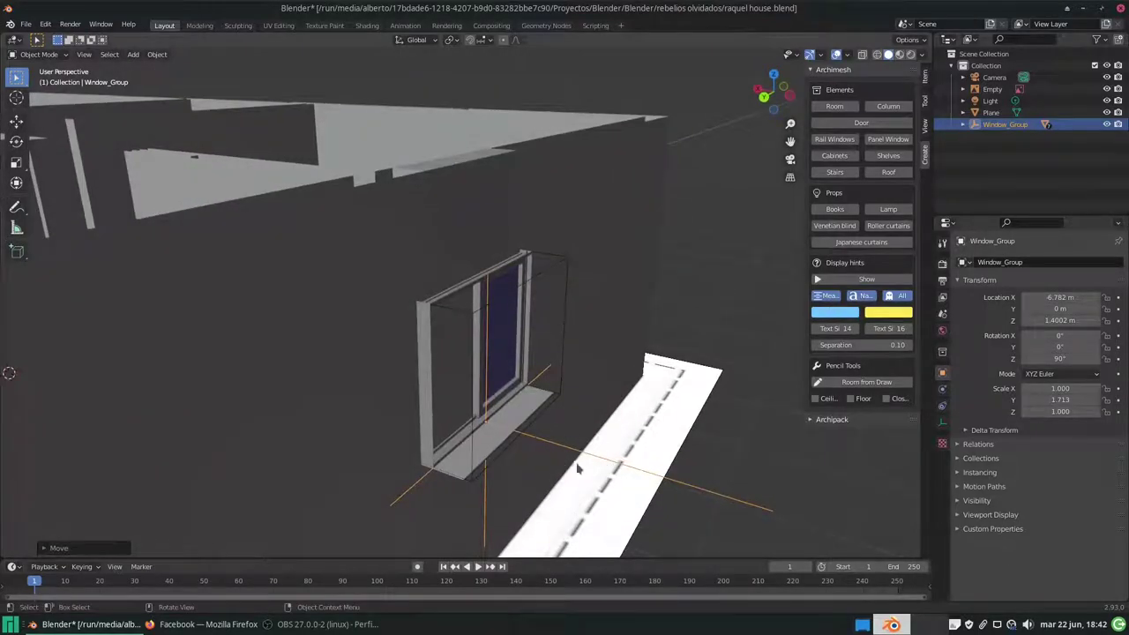
# - Stretch the window further along X to a Y scale of 2.095
pyautogui.press('s')
pyautogui.press('x')
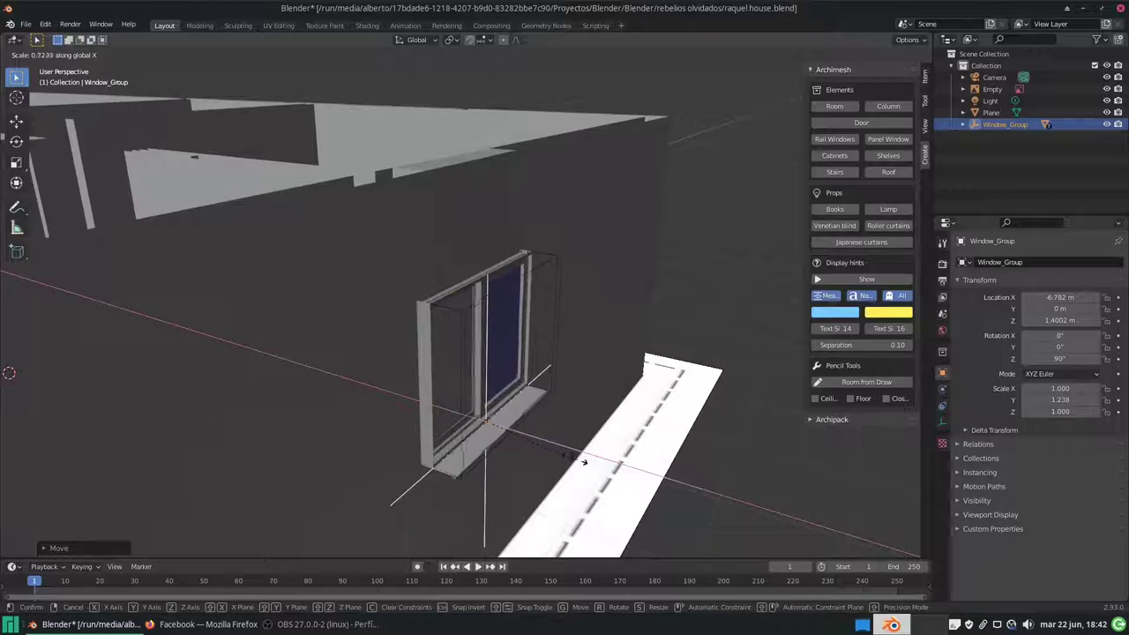
pyautogui.click(632, 473)
pyautogui.moveTo(420, 404); pyautogui.dragTo(473, 394, button='middle')
pyautogui.scroll(5, 473, 394)
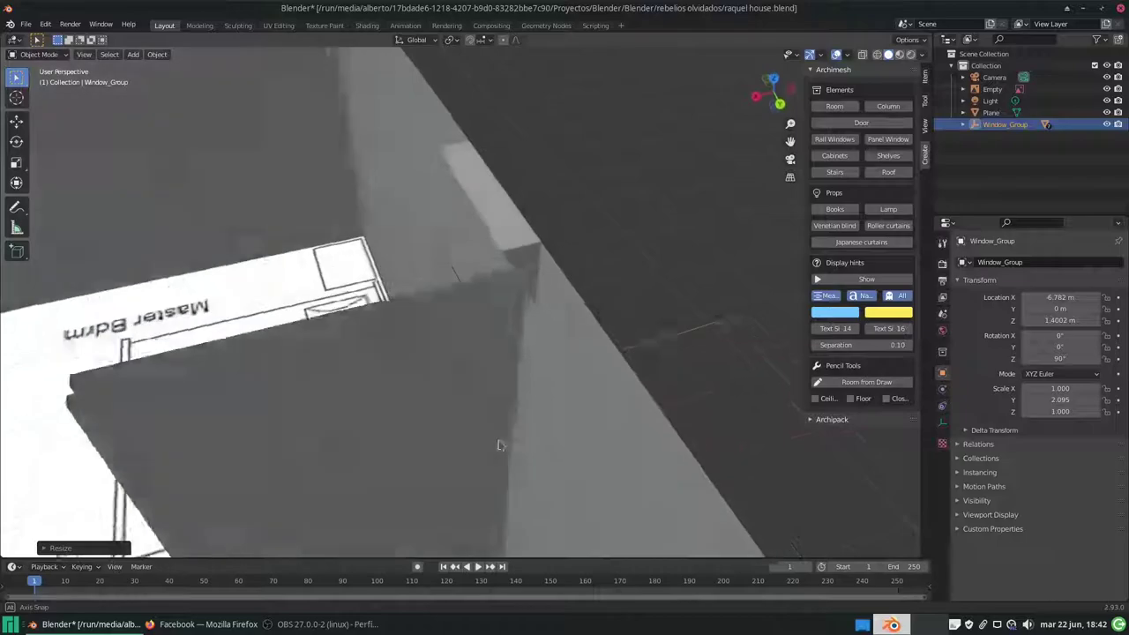
pyautogui.moveTo(498, 445)
pyautogui.mouseDown(button='middle')
pyautogui.moveTo(506, 504)
pyautogui.moveTo(490, 495)
pyautogui.moveTo(521, 476)
pyautogui.mouseUp(button='middle')
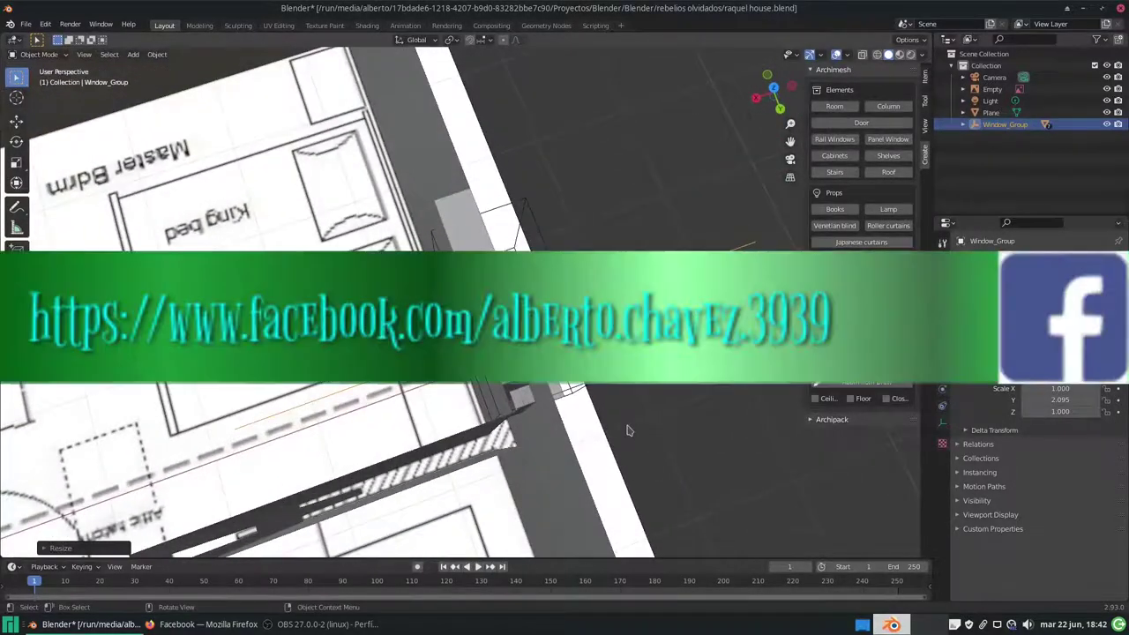
# - Slide the window along X and narrow it with a Y-axis scale
pyautogui.press('g')
pyautogui.press('x')
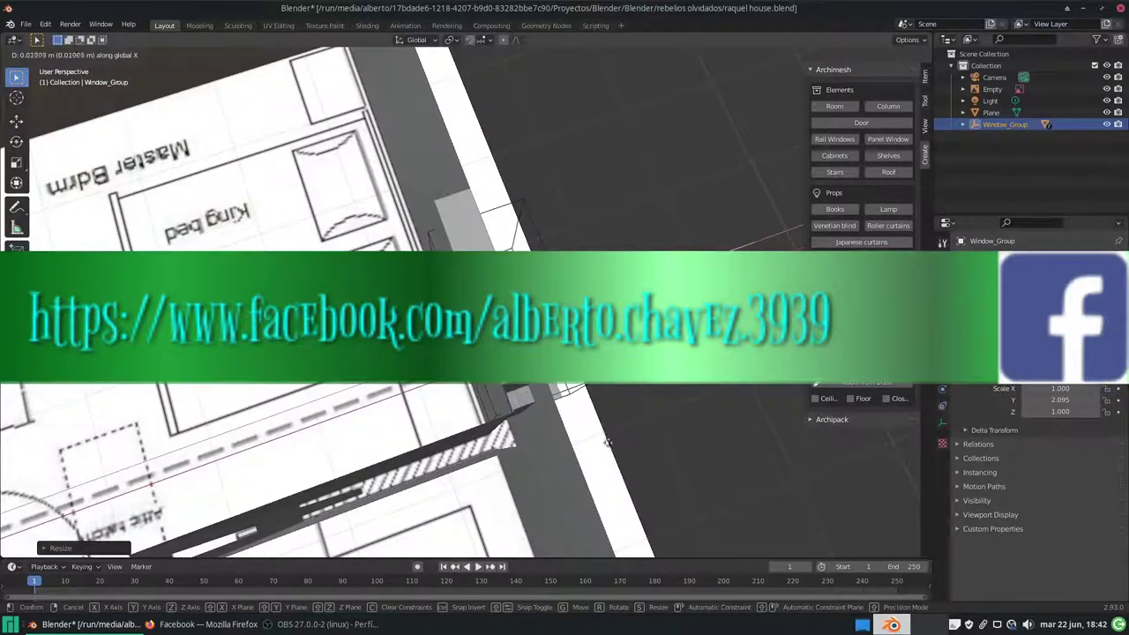
pyautogui.click(523, 496)
pyautogui.moveTo(523, 495)
pyautogui.mouseDown(button='middle')
pyautogui.moveTo(584, 411)
pyautogui.moveTo(740, 435)
pyautogui.mouseUp(button='middle')
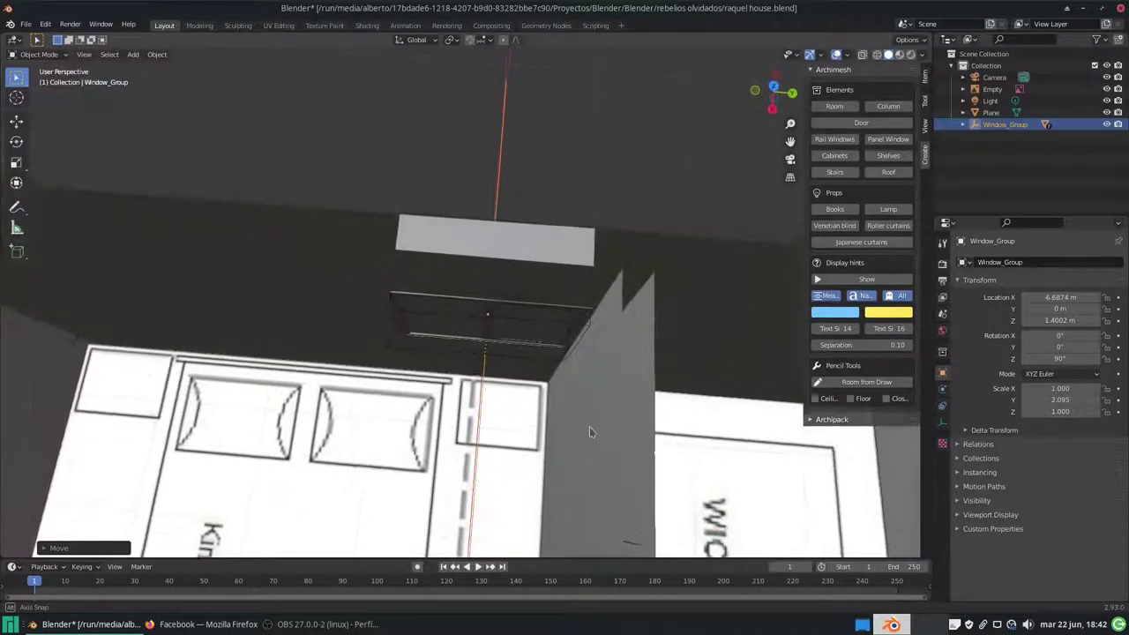
pyautogui.press('s')
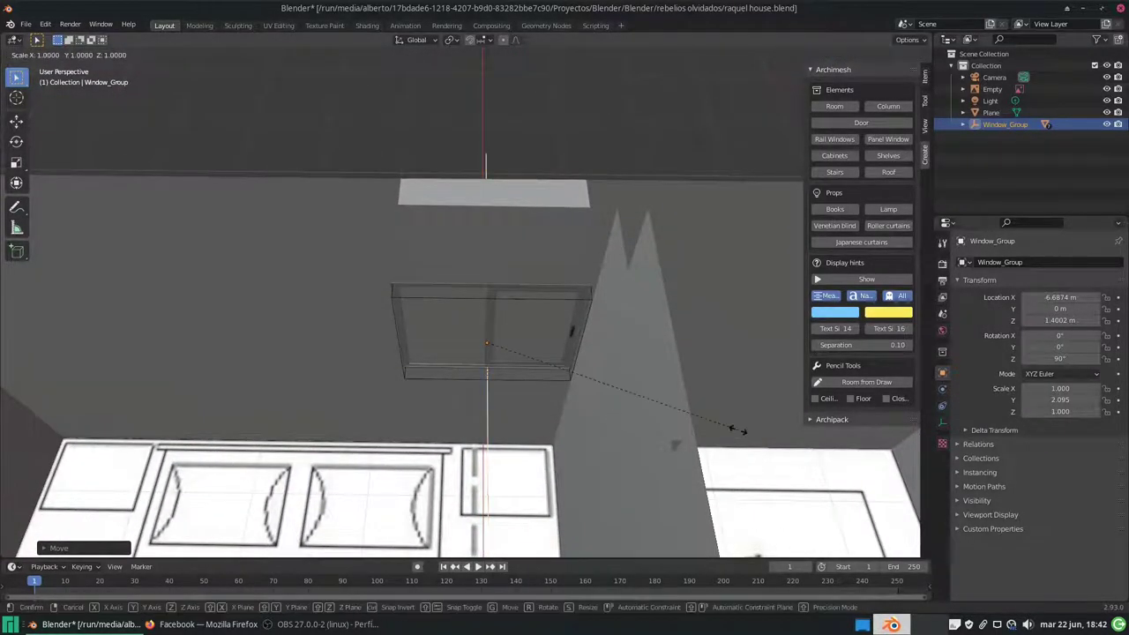
pyautogui.press('y')
pyautogui.click(693, 434)
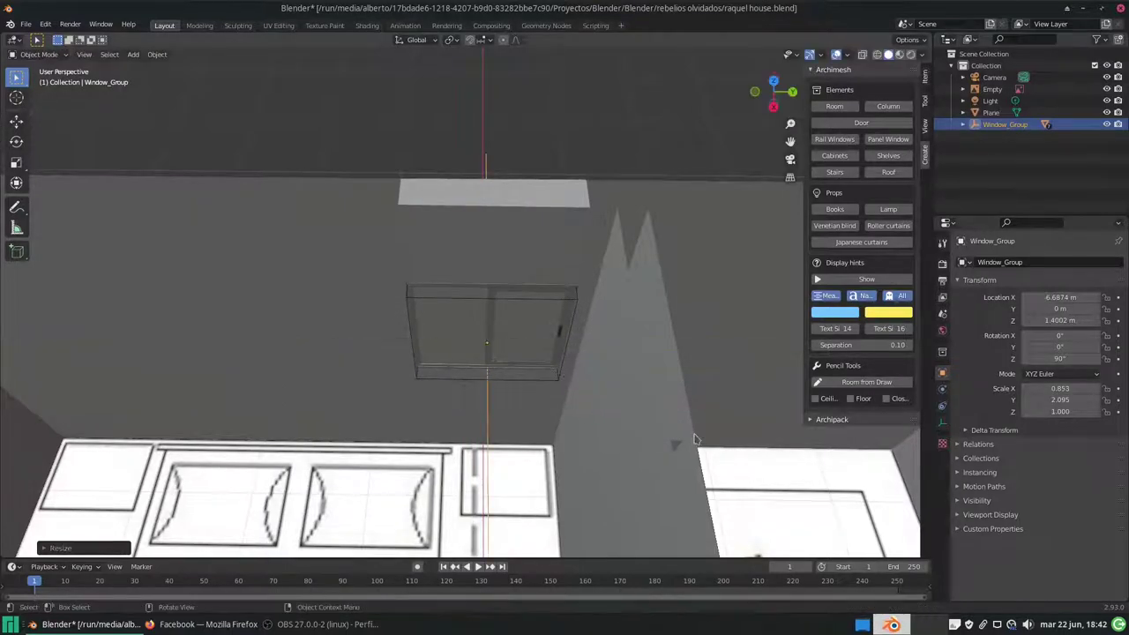
pyautogui.moveTo(692, 437)
pyautogui.mouseDown(button='middle')
pyautogui.moveTo(552, 330)
pyautogui.moveTo(577, 347)
pyautogui.moveTo(618, 347)
pyautogui.moveTo(679, 304)
pyautogui.mouseUp(button='middle')
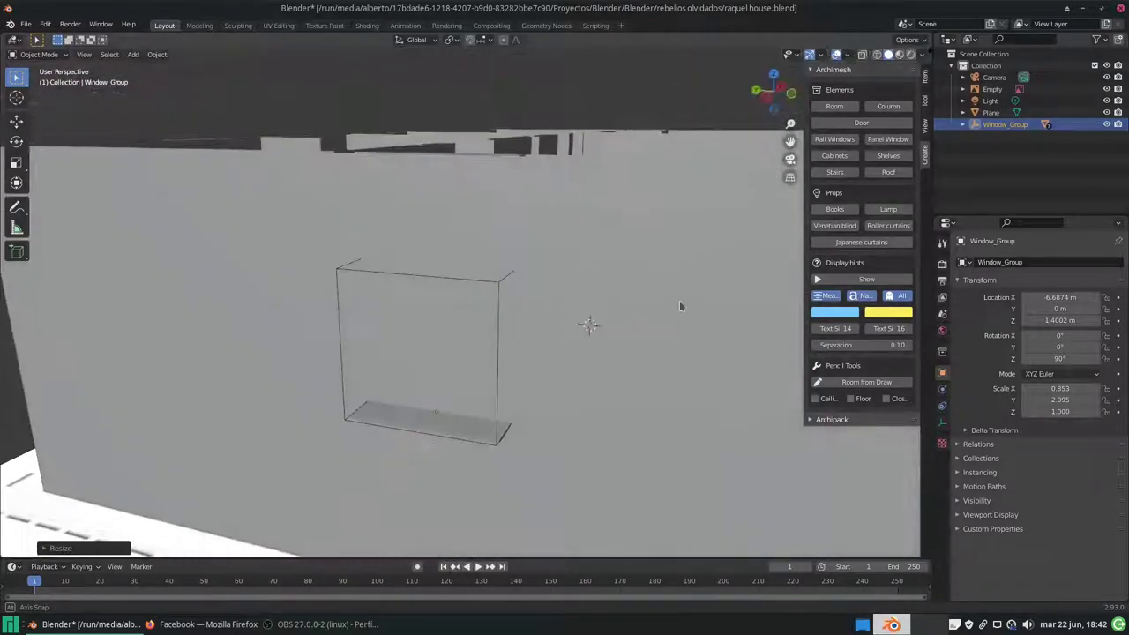
pyautogui.moveTo(479, 302); pyautogui.dragTo(549, 291, button='middle')
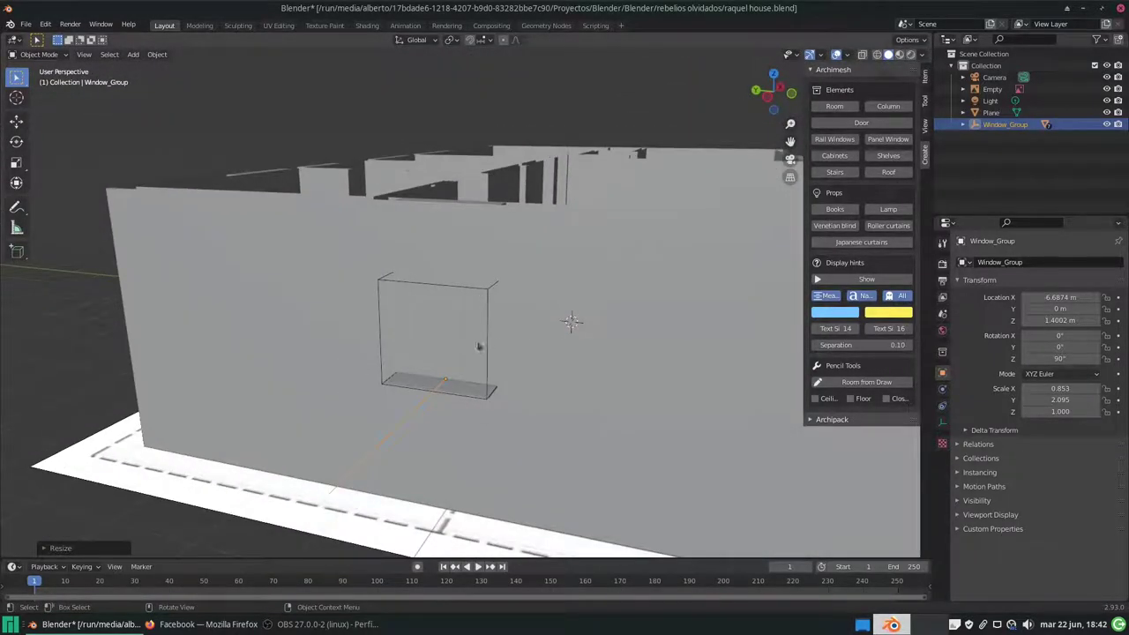
pyautogui.moveTo(497, 368)
pyautogui.mouseDown(button='middle')
pyautogui.moveTo(475, 341)
pyautogui.moveTo(449, 373)
pyautogui.mouseUp(button='middle')
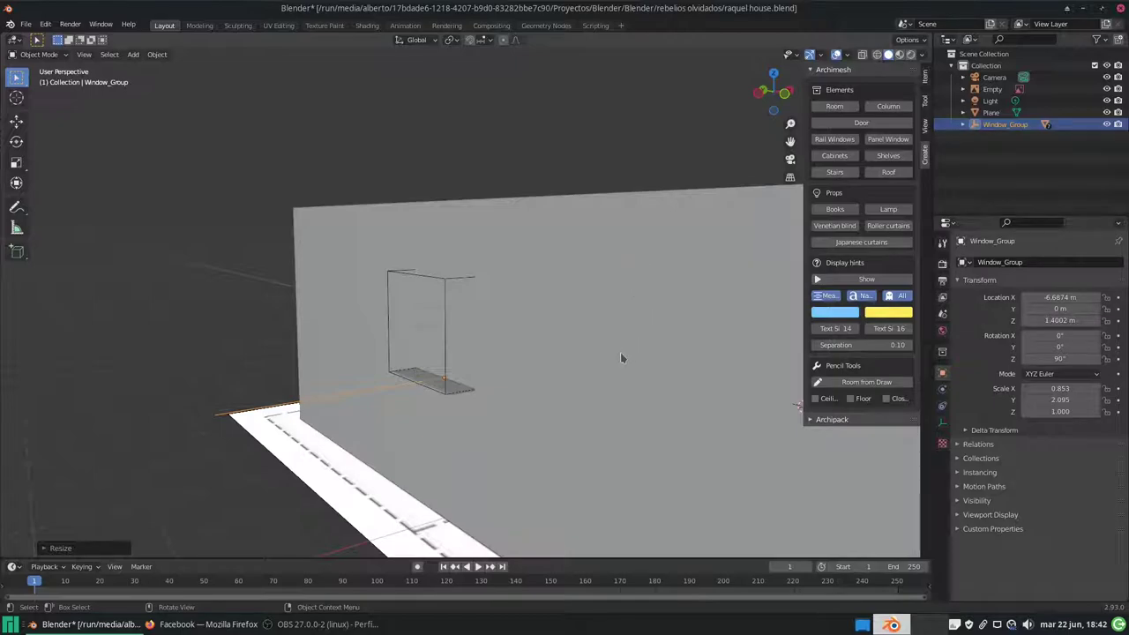
pyautogui.moveTo(623, 355)
pyautogui.mouseDown(button='middle')
pyautogui.moveTo(588, 355)
pyautogui.moveTo(536, 386)
pyautogui.mouseUp(button='middle')
# - Enlarge the window box along X and shift it further along X
pyautogui.press('s')
pyautogui.press('x')
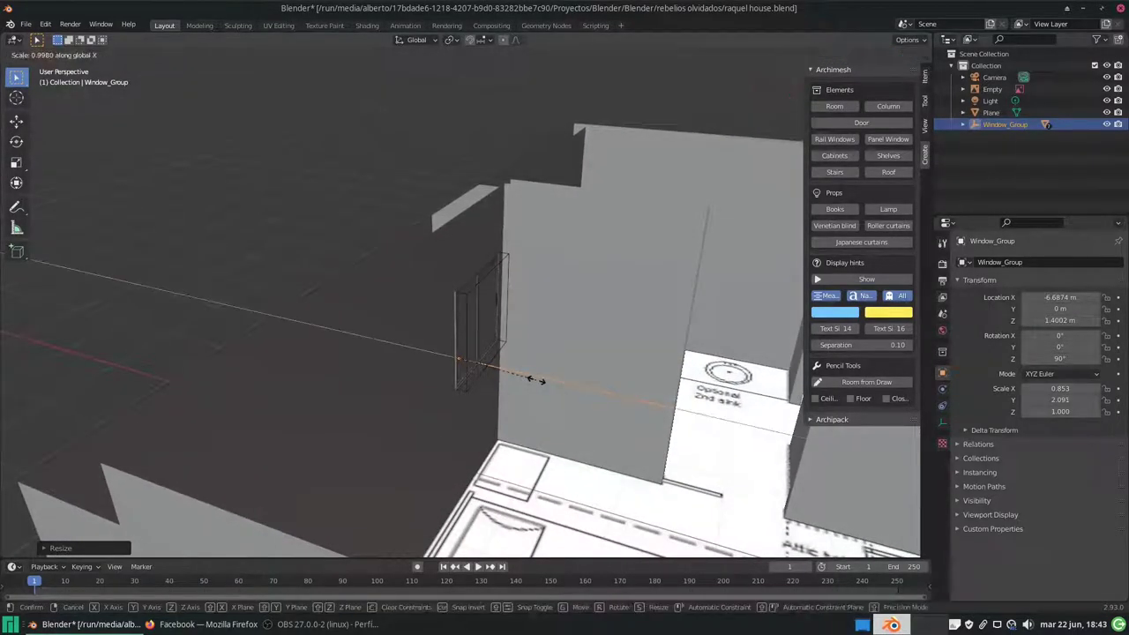
pyautogui.click(570, 386)
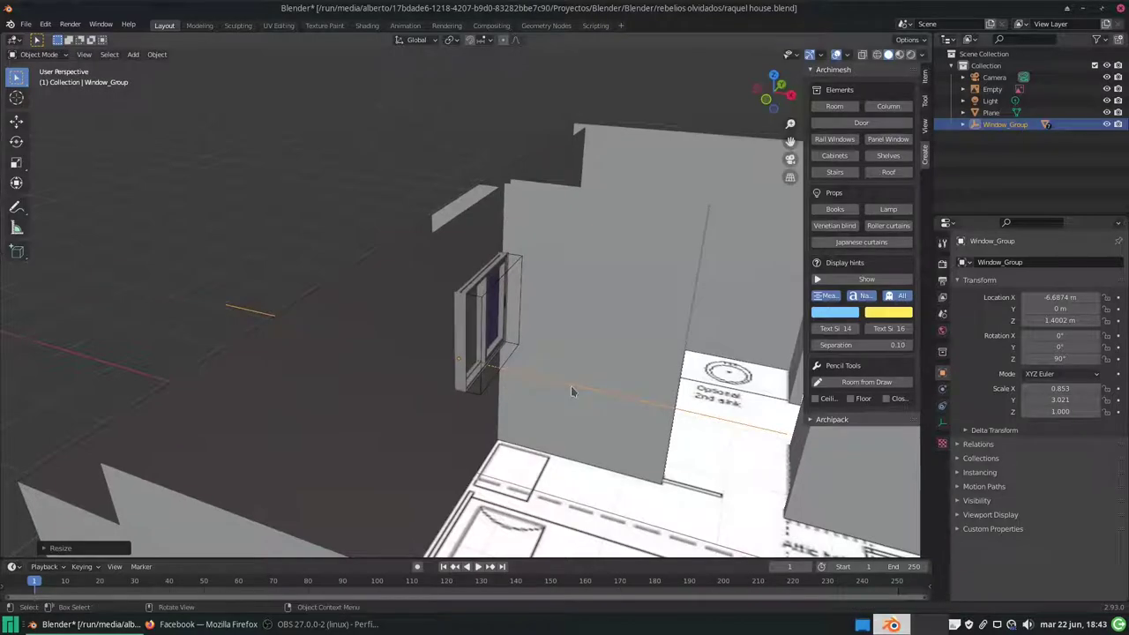
pyautogui.press('g')
pyautogui.press('x')
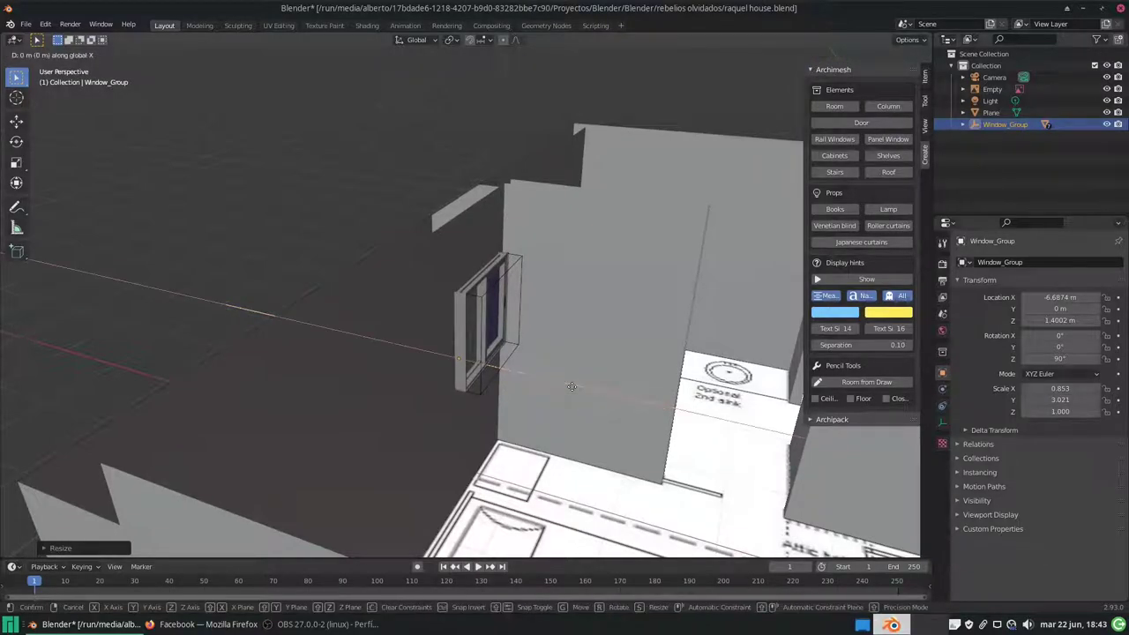
pyautogui.click(567, 386)
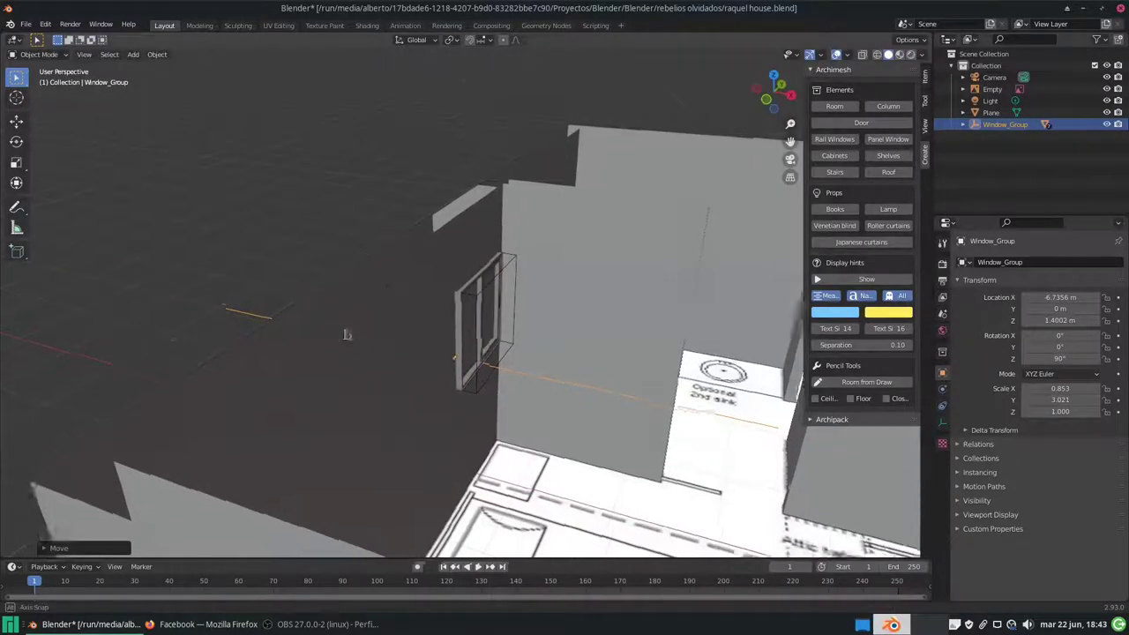
pyautogui.moveTo(345, 330)
pyautogui.mouseDown(button='middle')
pyautogui.moveTo(532, 298)
pyautogui.moveTo(582, 316)
pyautogui.moveTo(565, 353)
pyautogui.moveTo(415, 386)
pyautogui.mouseUp(button='middle')
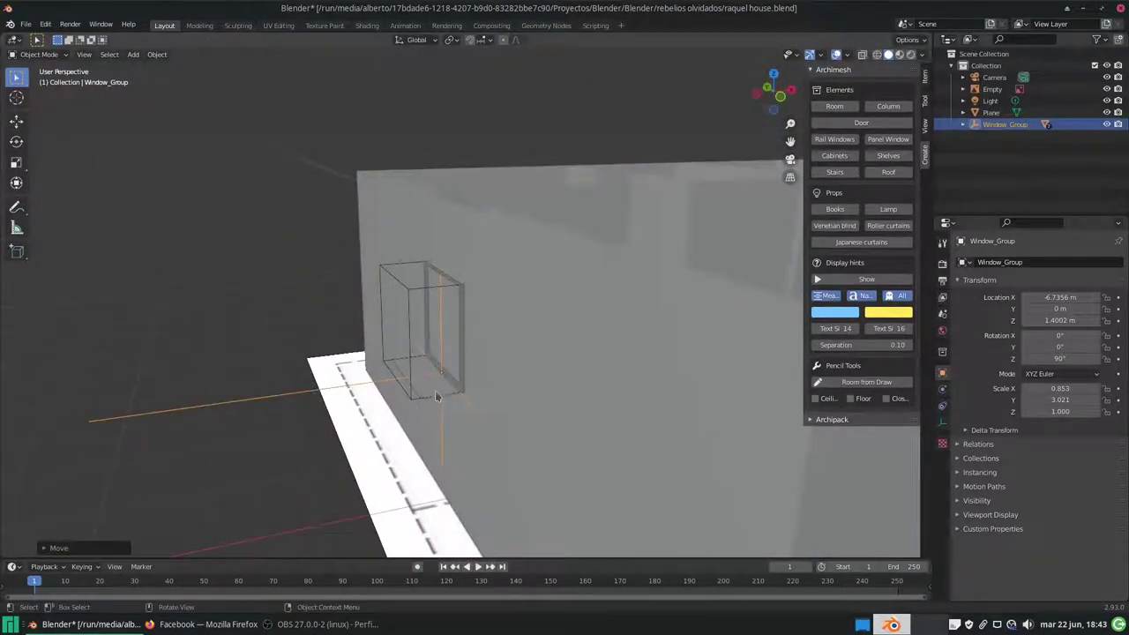
pyautogui.press('g')
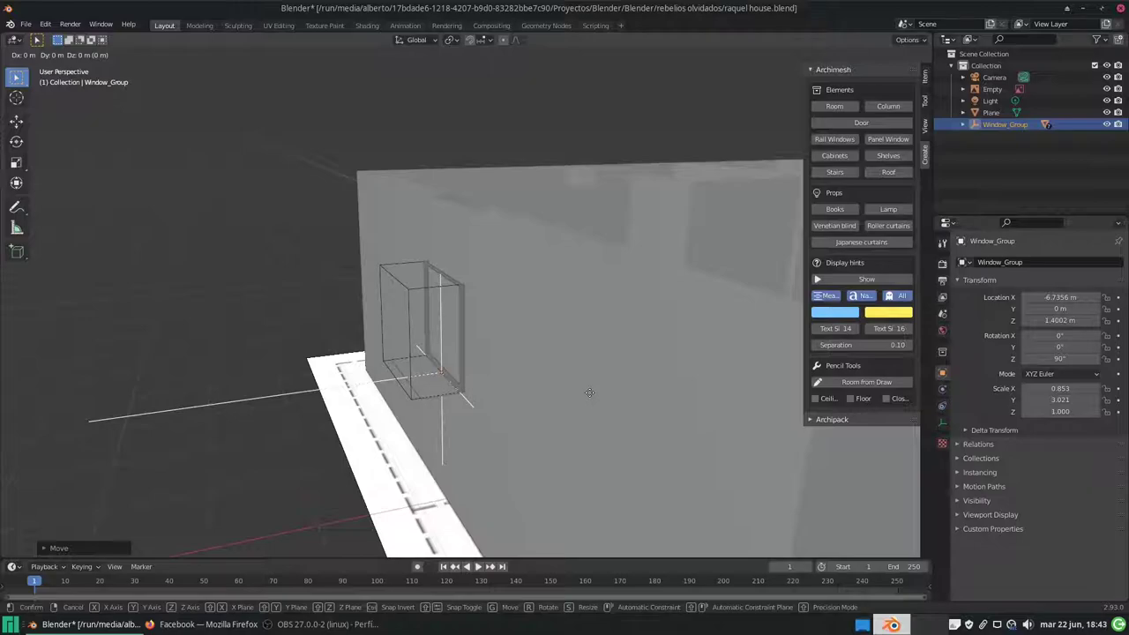
pyautogui.press('Escape')
# - Redo the X stretch more modestly and slide the window into the wall opening
pyautogui.press('s')
pyautogui.press('x')
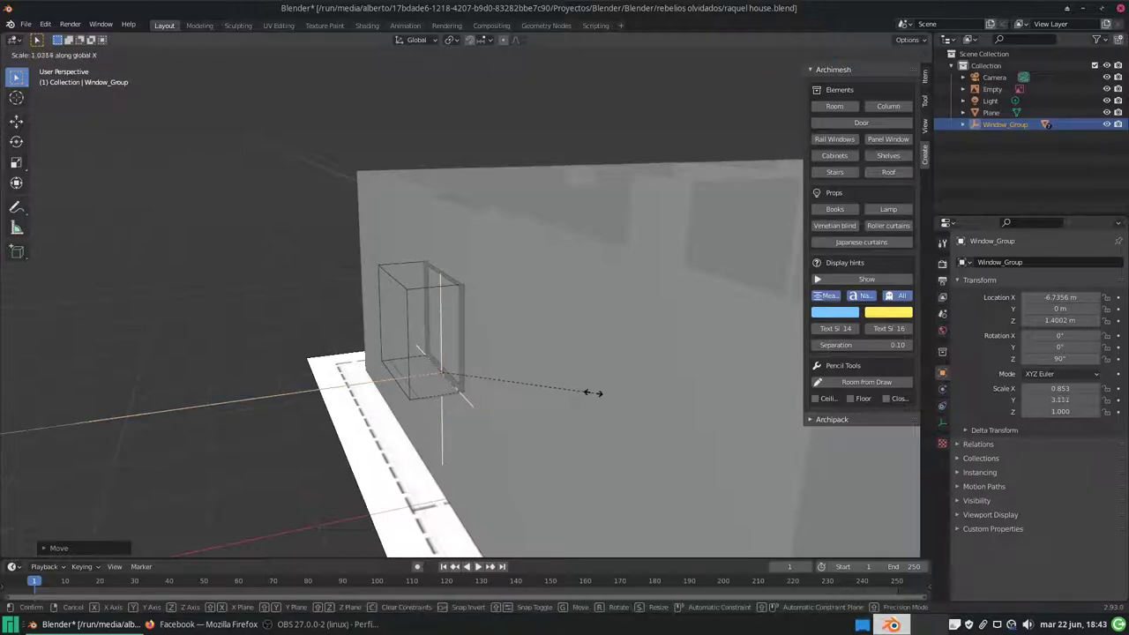
pyautogui.click(732, 416)
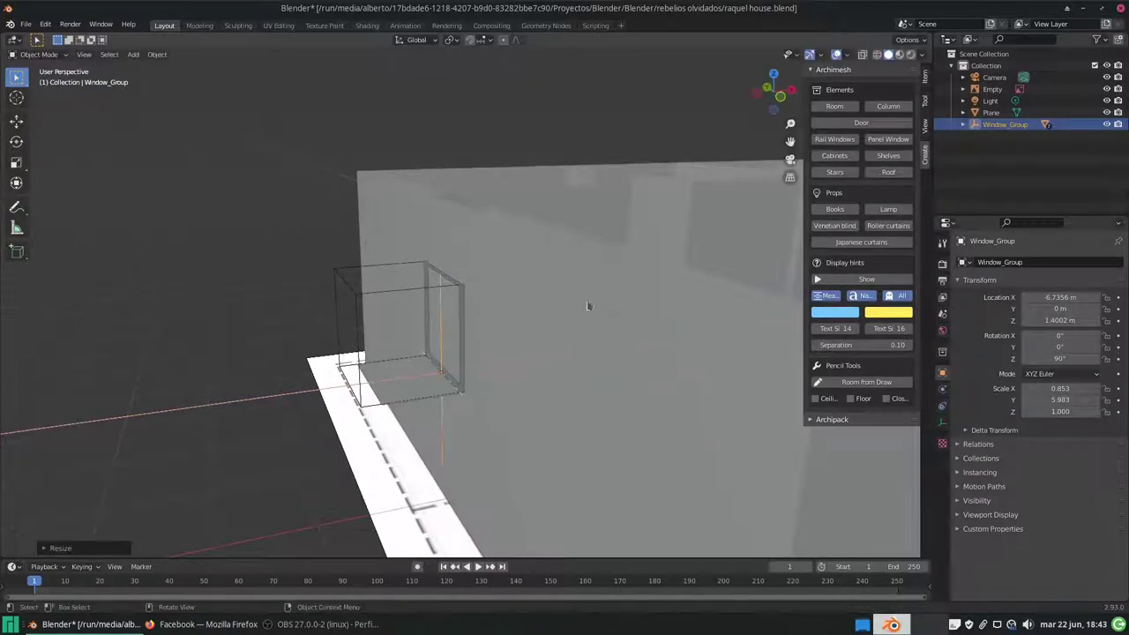
pyautogui.moveTo(590, 308)
pyautogui.mouseDown(button='middle')
pyautogui.moveTo(541, 333)
pyautogui.moveTo(537, 353)
pyautogui.moveTo(569, 371)
pyautogui.mouseUp(button='middle')
pyautogui.hotkey('ctrl', 'z')
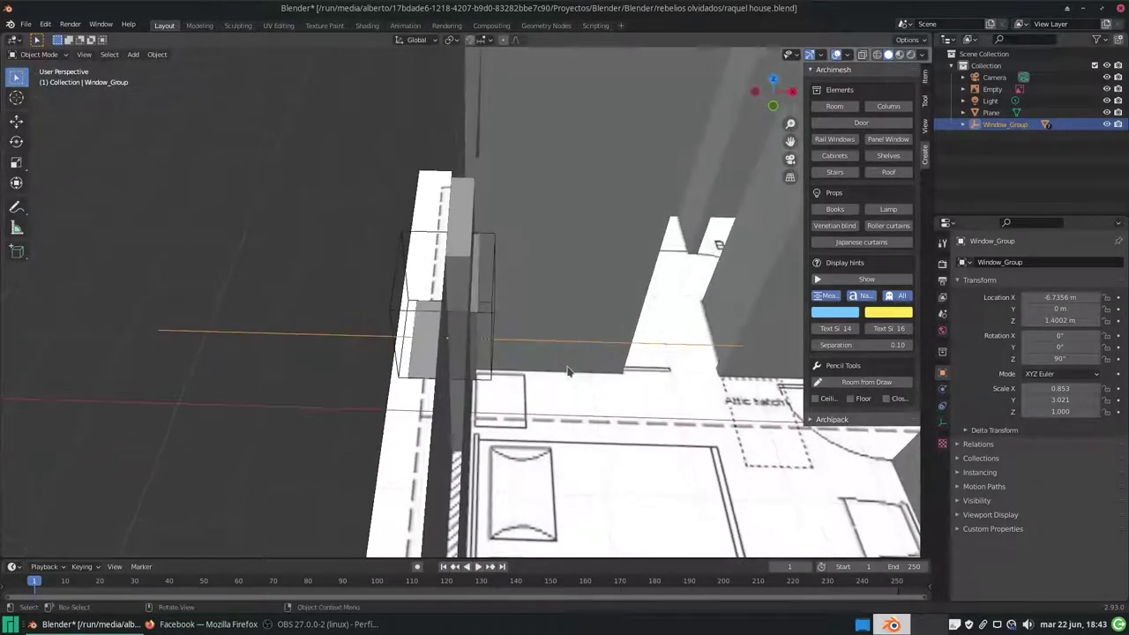
pyautogui.press('s')
pyautogui.press('x')
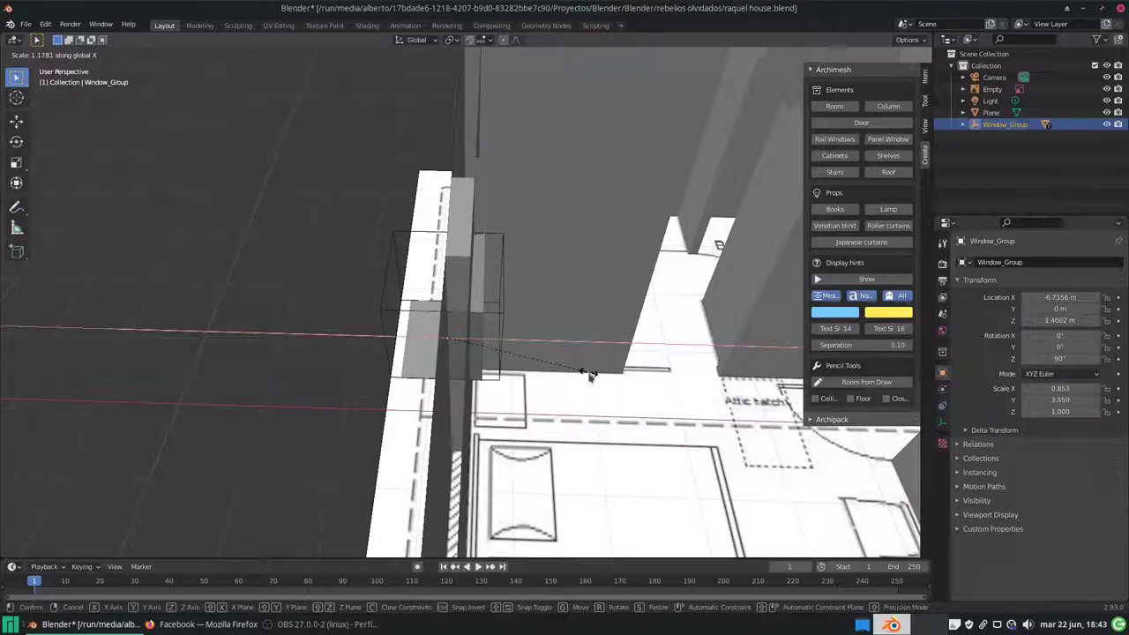
pyautogui.click(587, 375)
pyautogui.moveTo(586, 375); pyautogui.dragTo(483, 332, button='middle')
pyautogui.press('g')
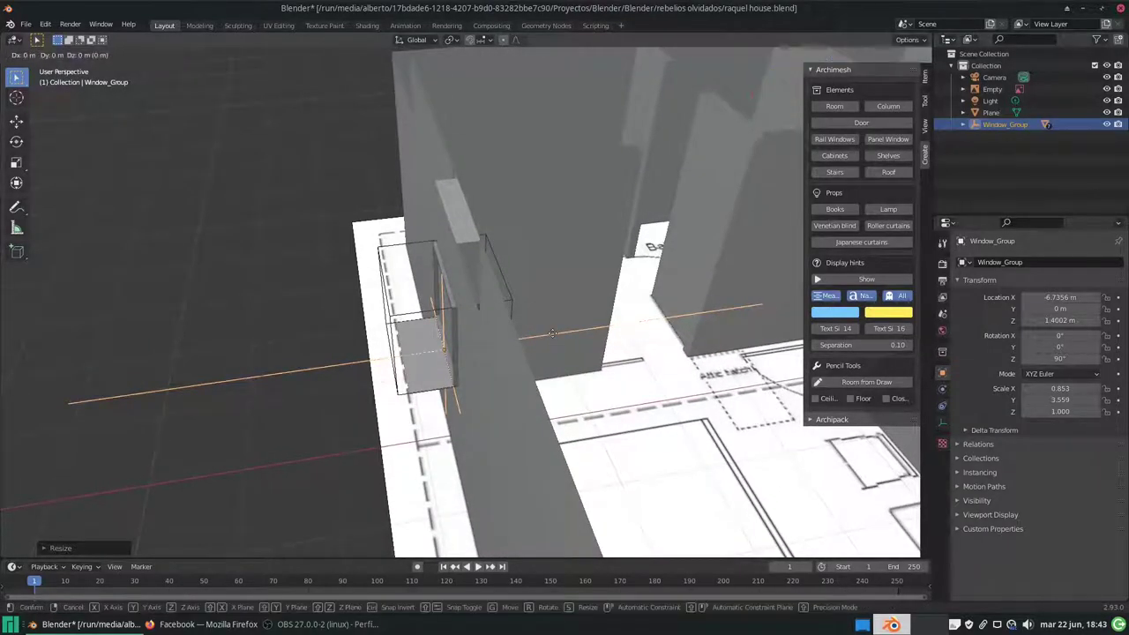
pyautogui.press('x')
pyautogui.click(523, 350)
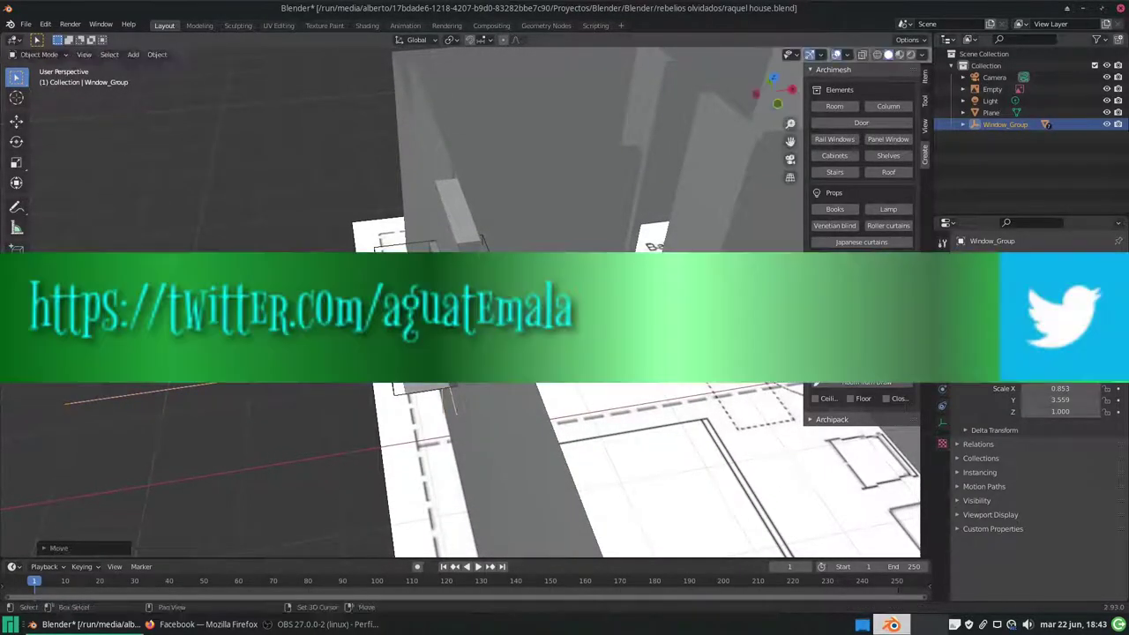
pyautogui.moveTo(523, 350)
pyautogui.mouseDown(button='middle')
pyautogui.moveTo(494, 317)
pyautogui.moveTo(458, 327)
pyautogui.moveTo(442, 423)
pyautogui.moveTo(454, 433)
pyautogui.moveTo(427, 448)
pyautogui.mouseUp(button='middle')
# - Narrow the Windows_Sill to Scale Y 0.678 to fit the window, then select the wall plane
pyautogui.click(442, 424)
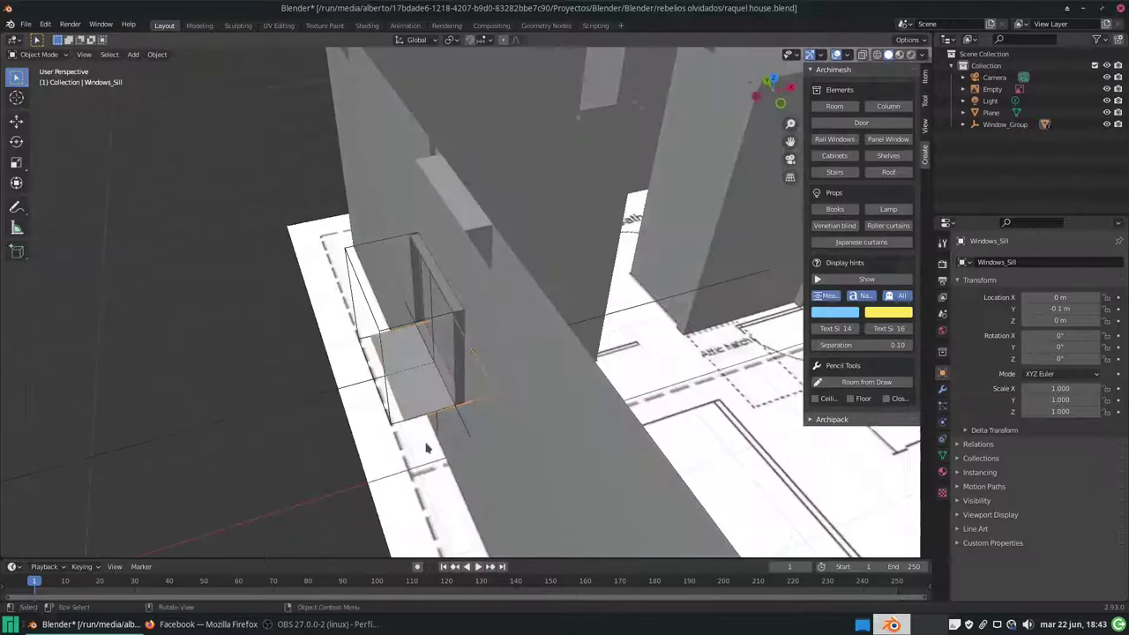
pyautogui.press('s')
pyautogui.press('x')
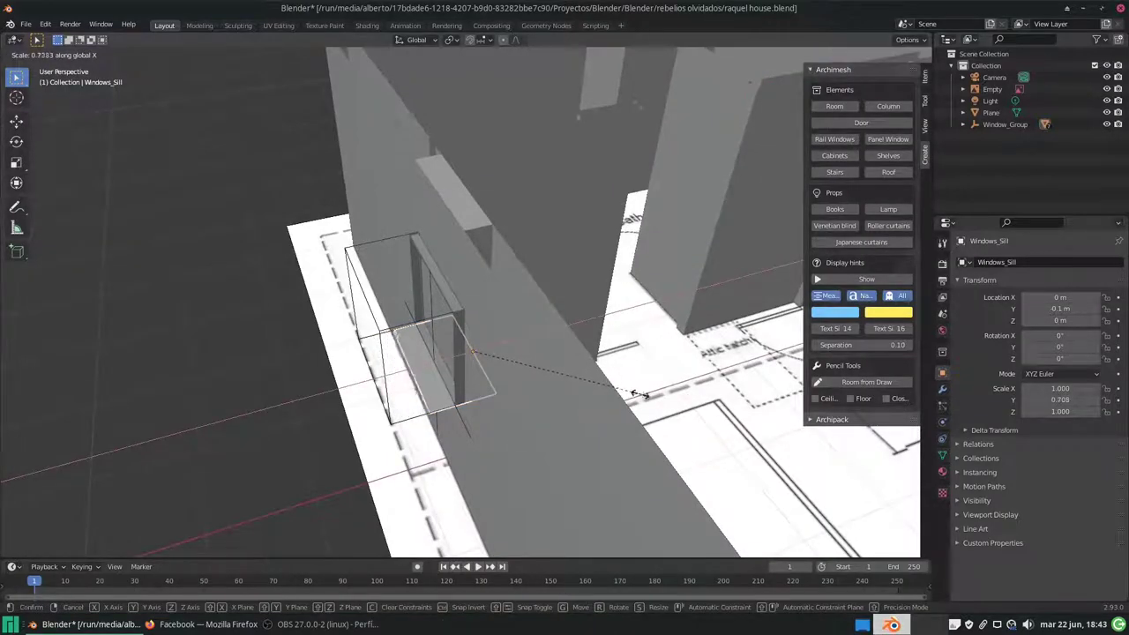
pyautogui.click(628, 391)
pyautogui.moveTo(577, 373)
pyautogui.mouseDown(button='middle')
pyautogui.moveTo(537, 374)
pyautogui.moveTo(655, 317)
pyautogui.moveTo(675, 330)
pyautogui.mouseUp(button='middle')
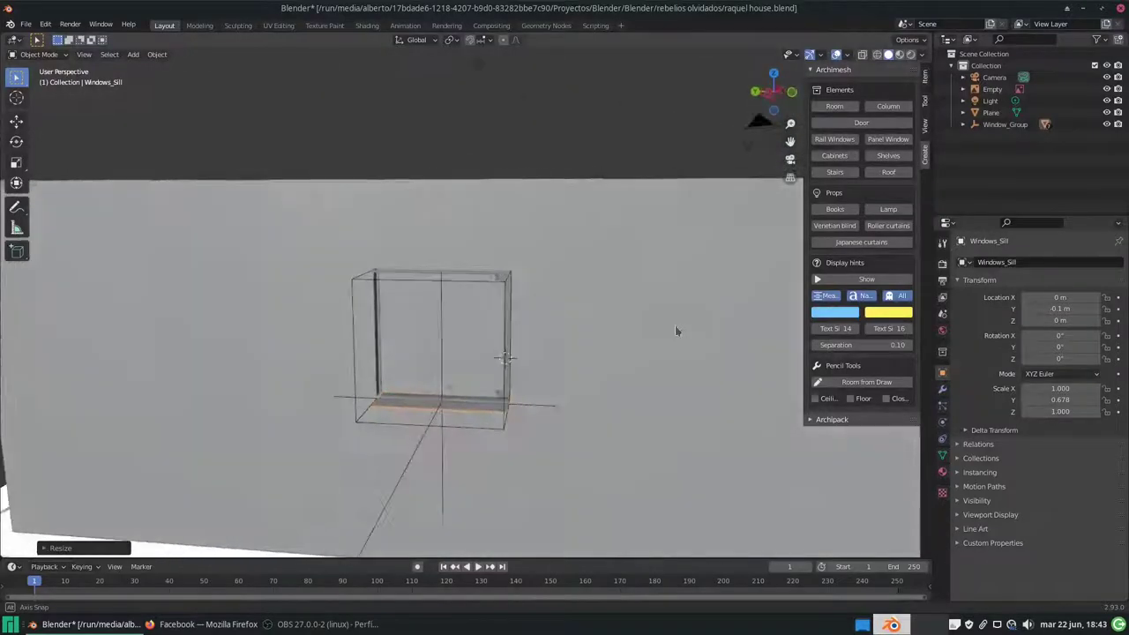
pyautogui.moveTo(429, 317)
pyautogui.mouseDown(button='middle')
pyautogui.moveTo(486, 326)
pyautogui.moveTo(397, 303)
pyautogui.moveTo(416, 292)
pyautogui.mouseUp(button='middle')
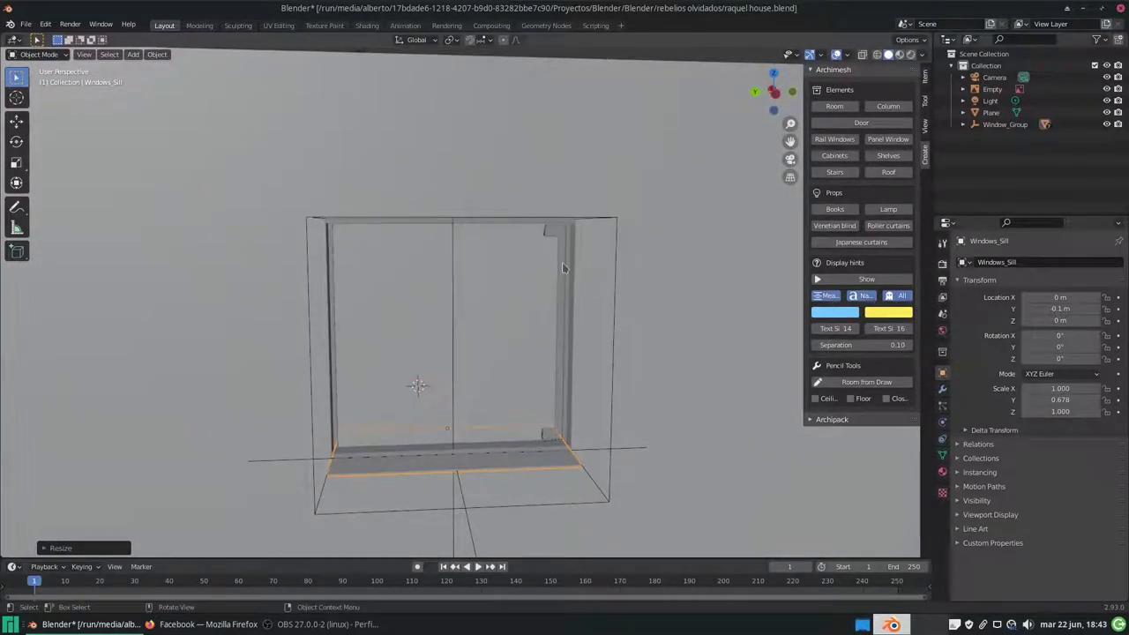
pyautogui.click(414, 172)
pyautogui.scroll(-3, 556, 232)
# - Edit the wall mesh and knife-cut across it along the window frame's top edge
pyautogui.press('Tab')
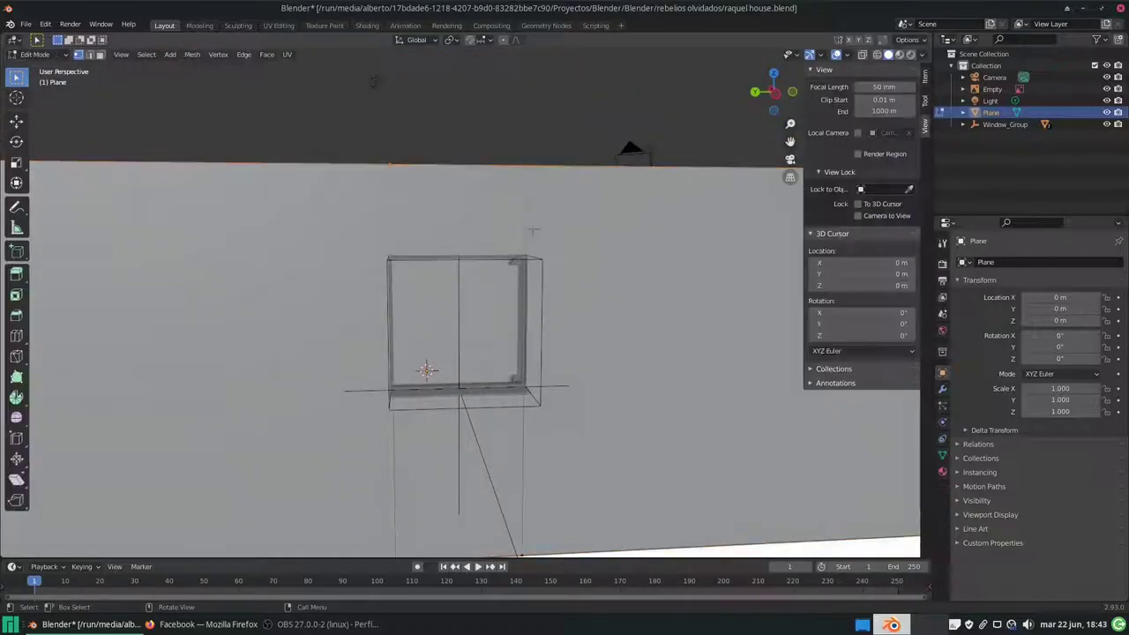
pyautogui.moveTo(449, 212); pyautogui.dragTo(402, 223, button='middle')
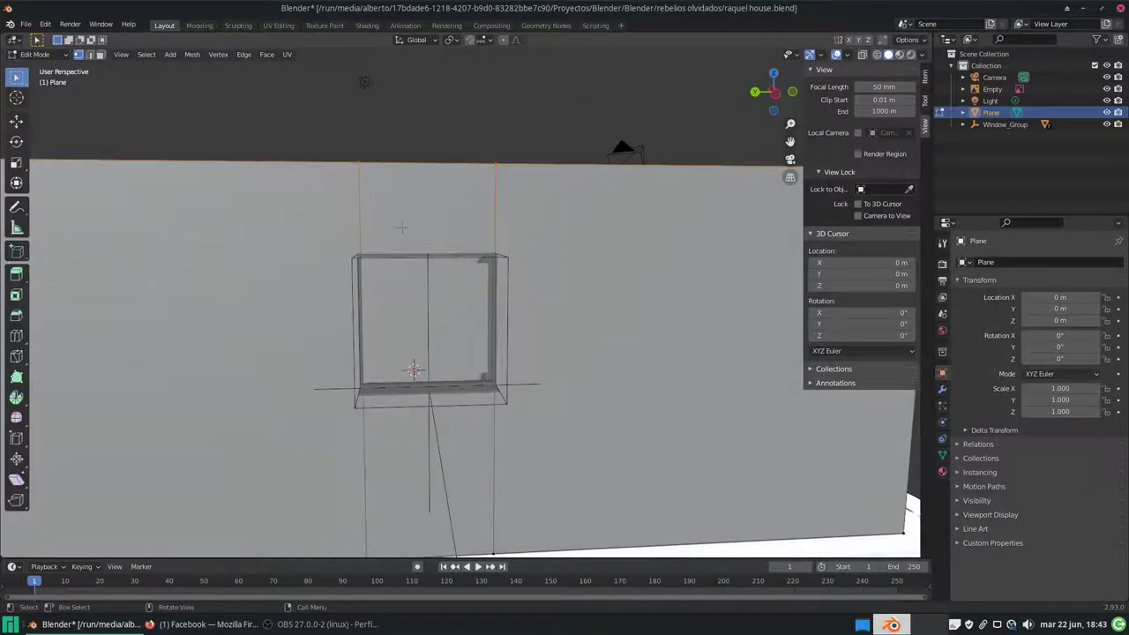
pyautogui.hotkey('ctrl', 'r')
pyautogui.moveTo(461, 488)
pyautogui.mouseDown(button='middle')
pyautogui.moveTo(529, 333)
pyautogui.moveTo(469, 301)
pyautogui.mouseUp(button='middle')
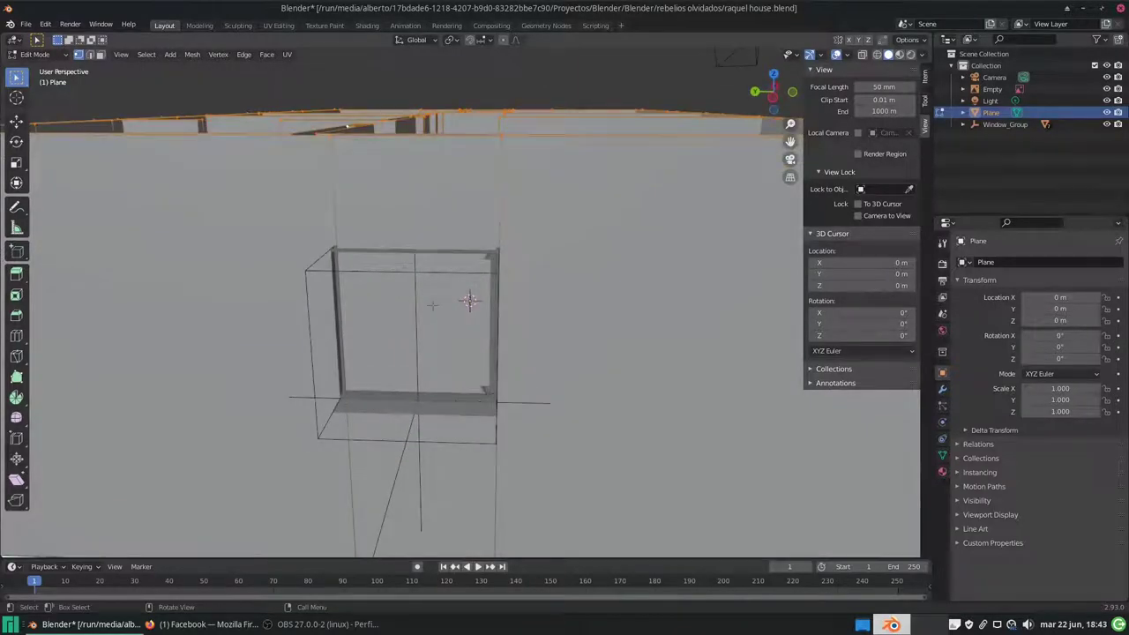
pyautogui.hotkey('alt', 'a')
pyautogui.hotkey('ctrl', 'r')
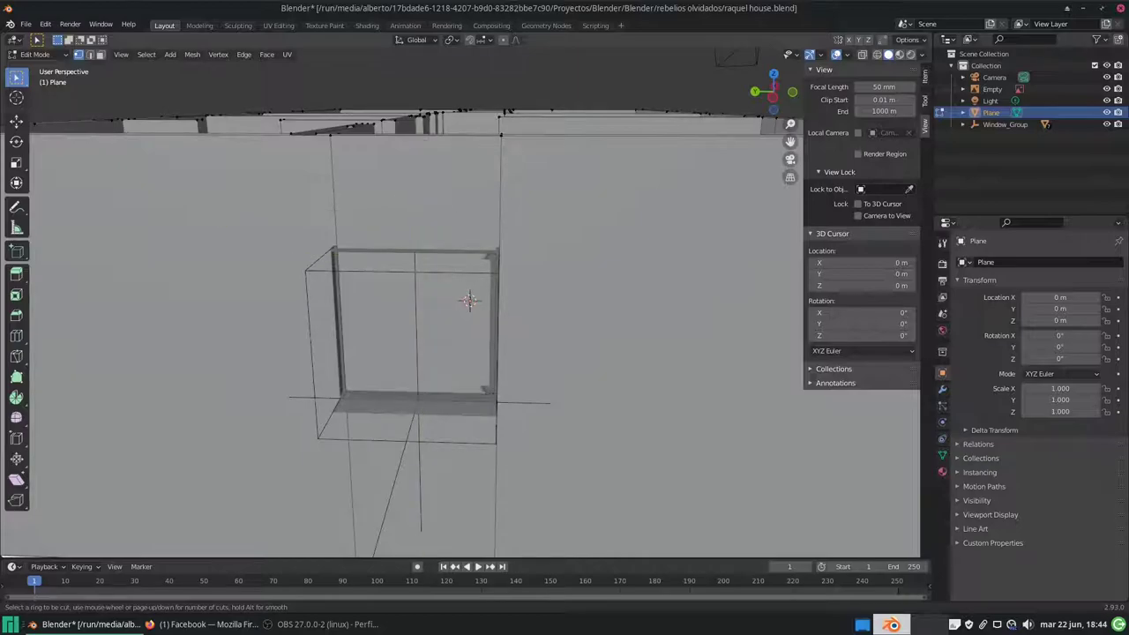
pyautogui.press('Escape')
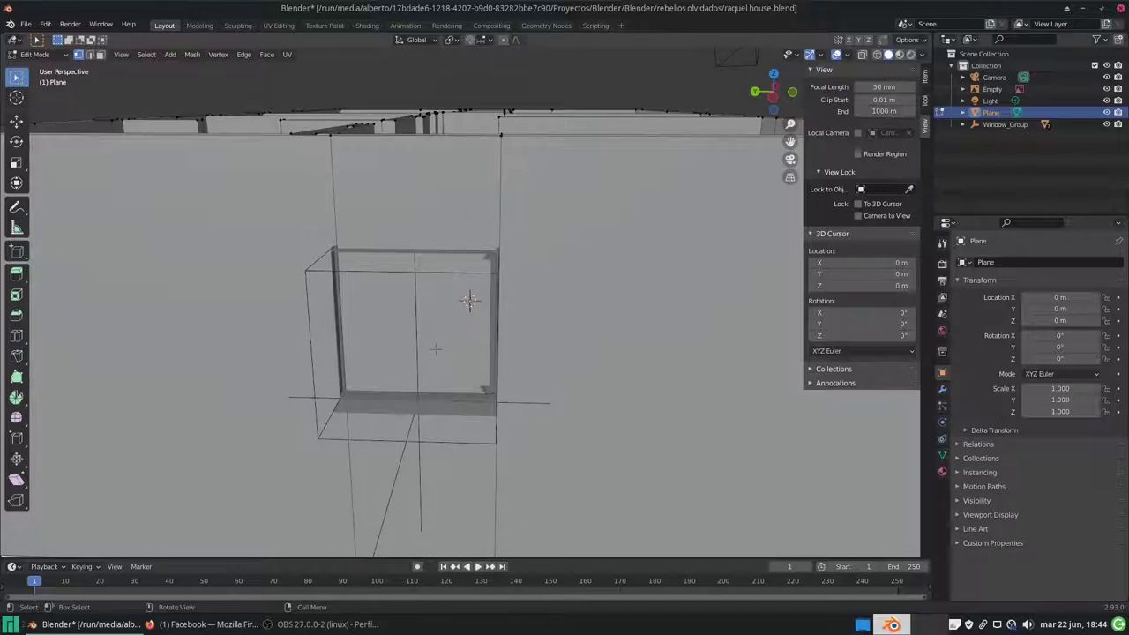
pyautogui.press('k')
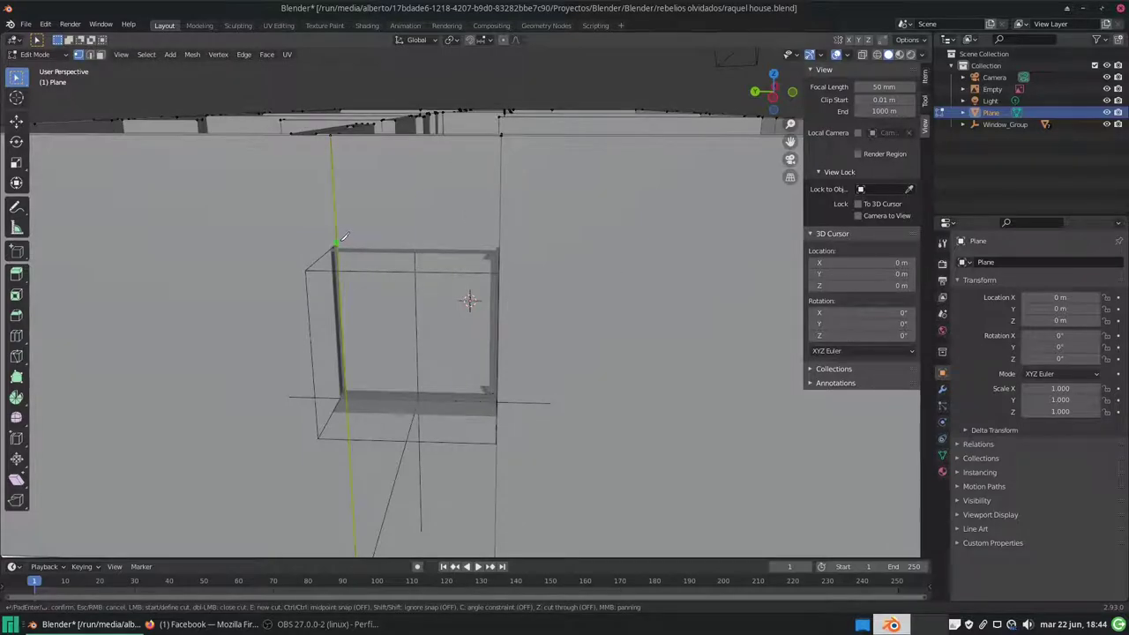
pyautogui.click(342, 237)
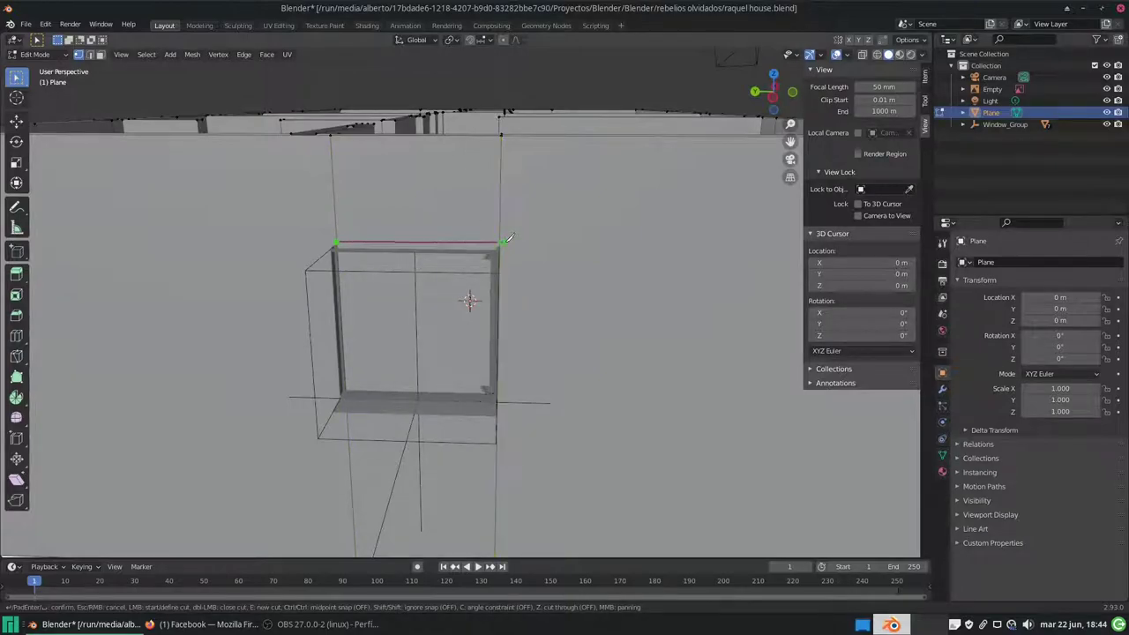
pyautogui.press('Return')
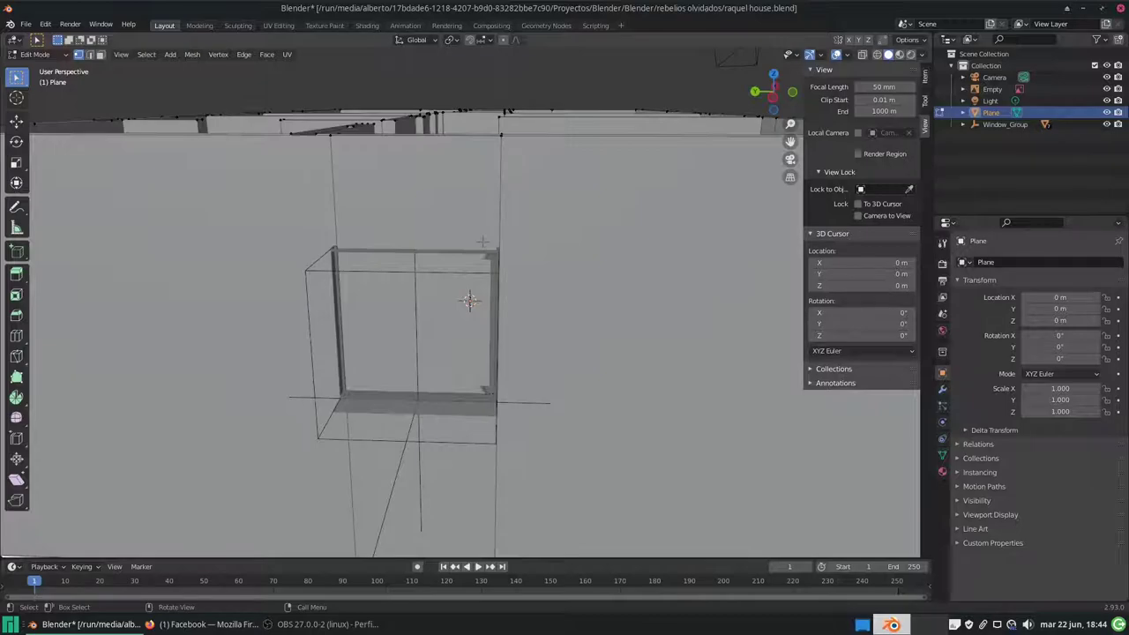
# - In Left view, knife-cut the wall along the window's top edge
pyautogui.press('ctrl+KP_3')
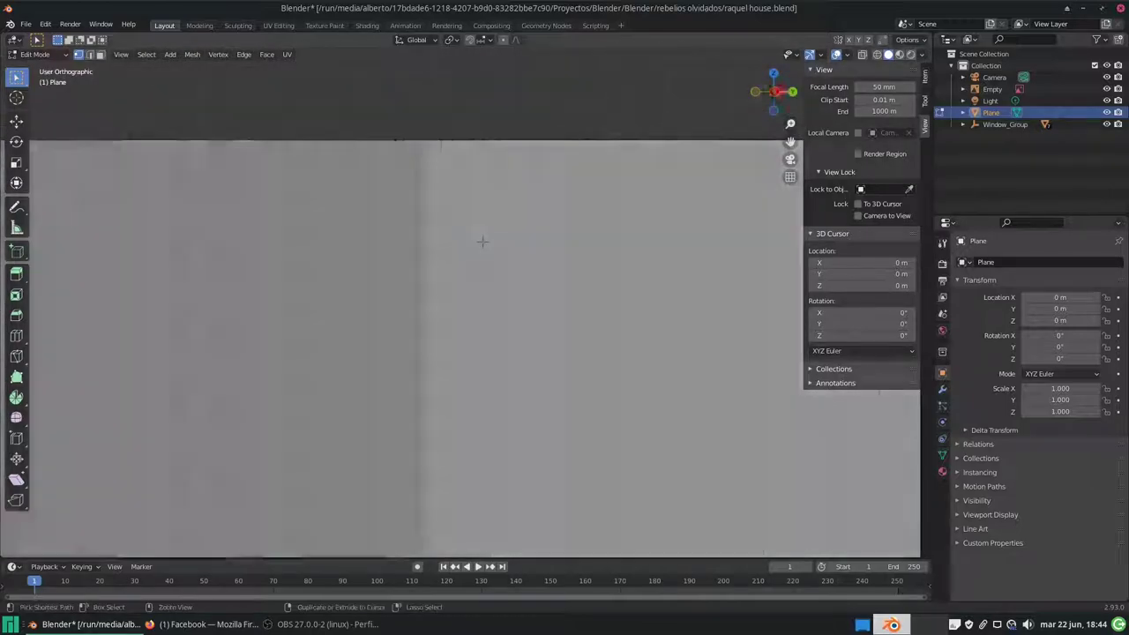
pyautogui.scroll(-5, 386, 270)
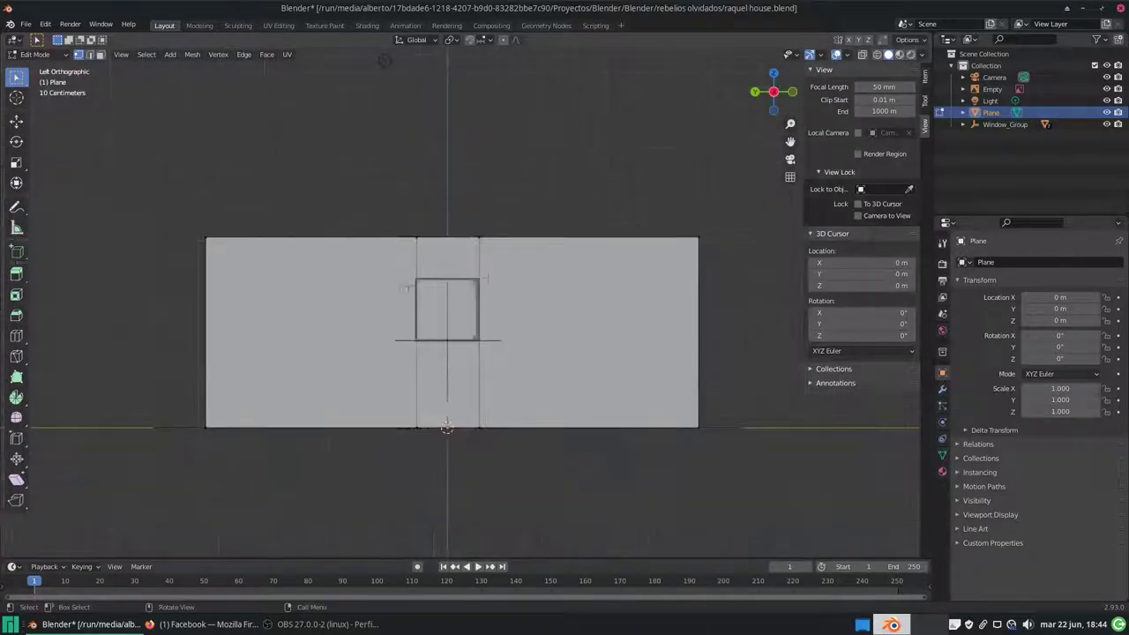
pyautogui.scroll(3, 414, 256)
pyautogui.scroll(3, 442, 246)
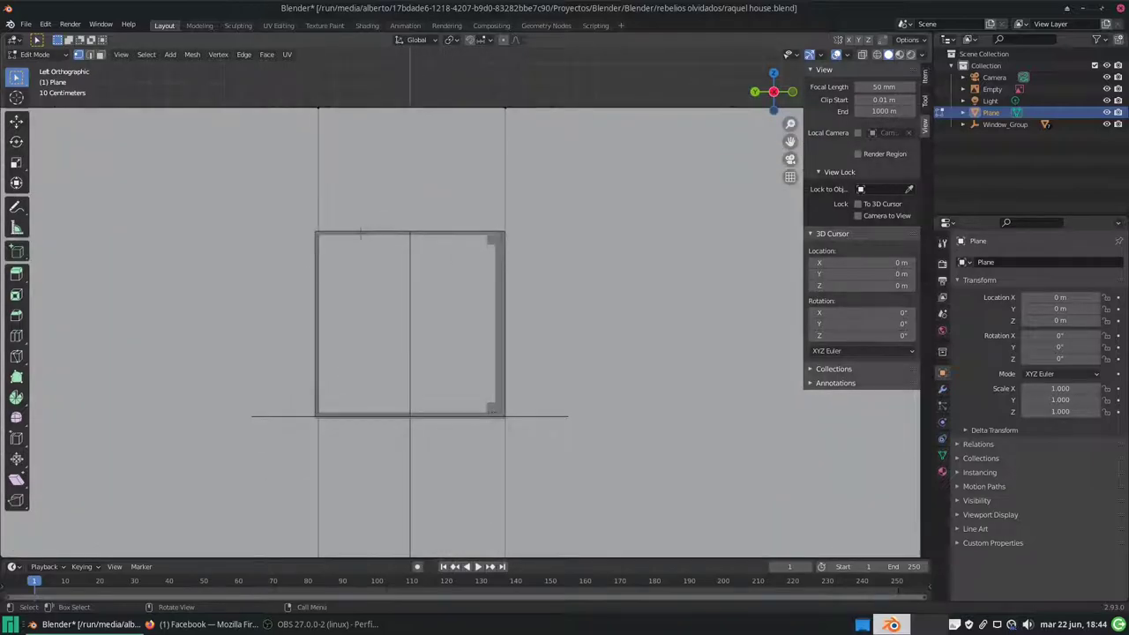
pyautogui.press('k')
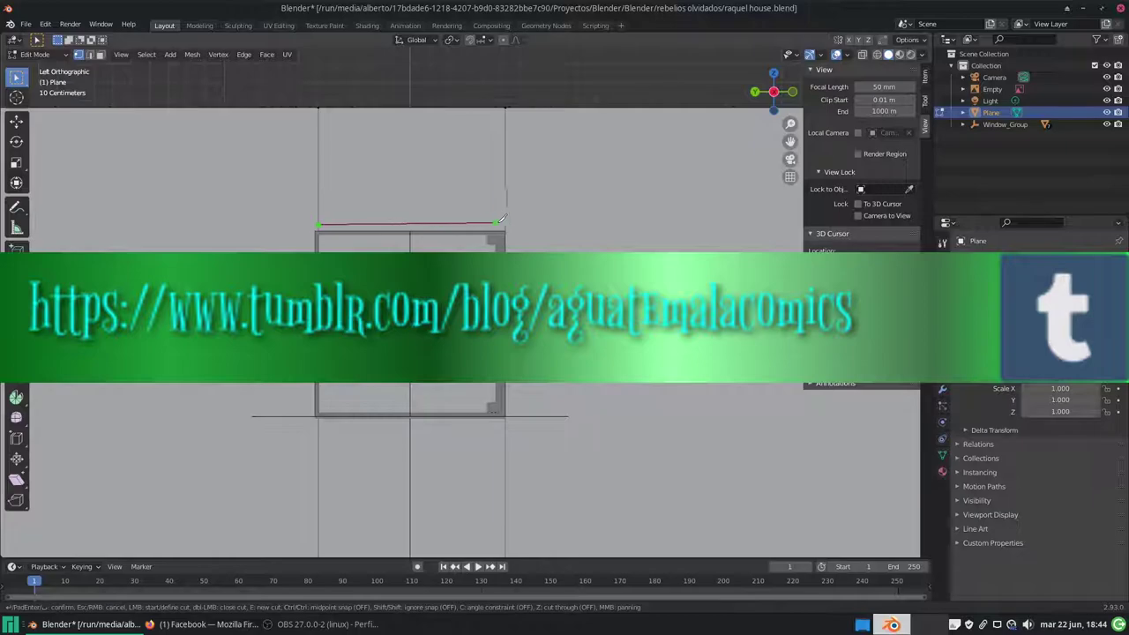
pyautogui.press('Return')
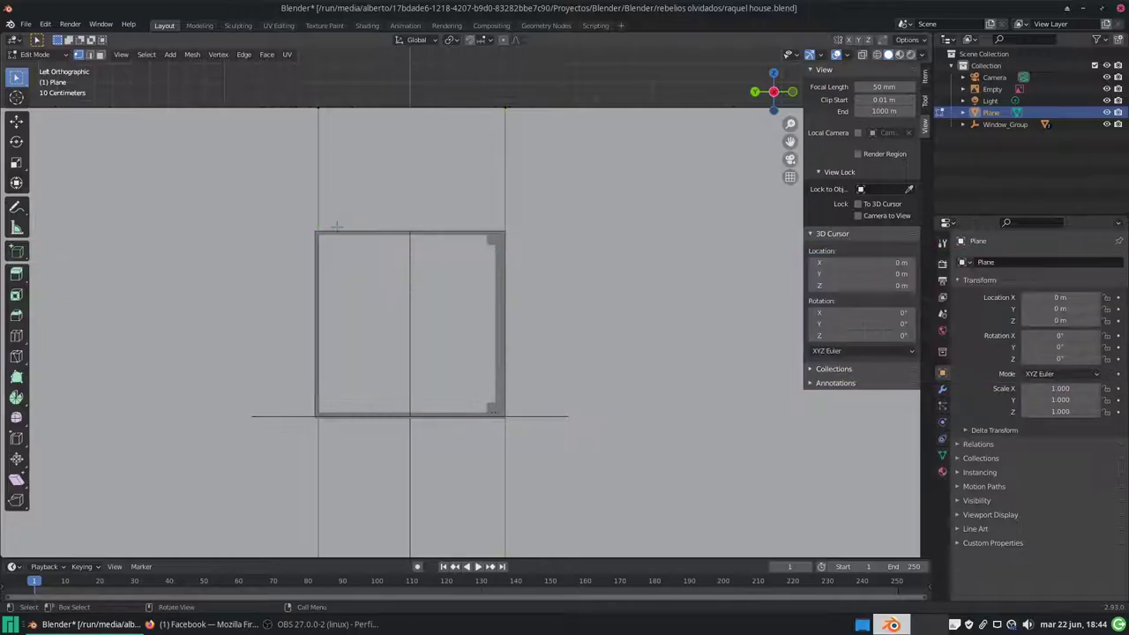
pyautogui.press('k')
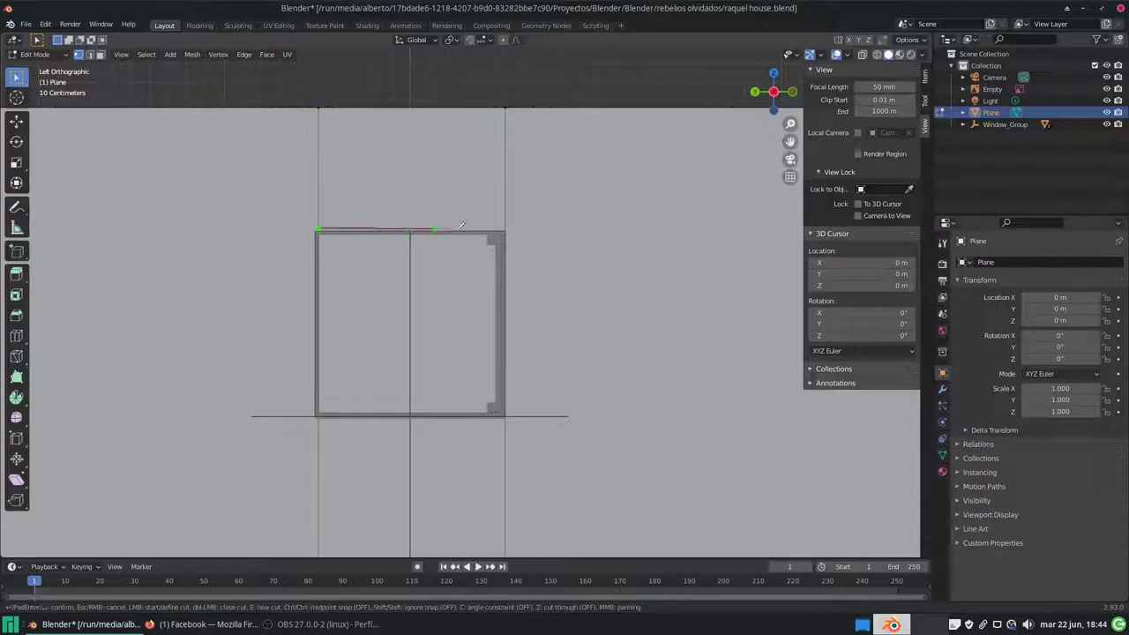
pyautogui.click(505, 226)
pyautogui.press('Return')
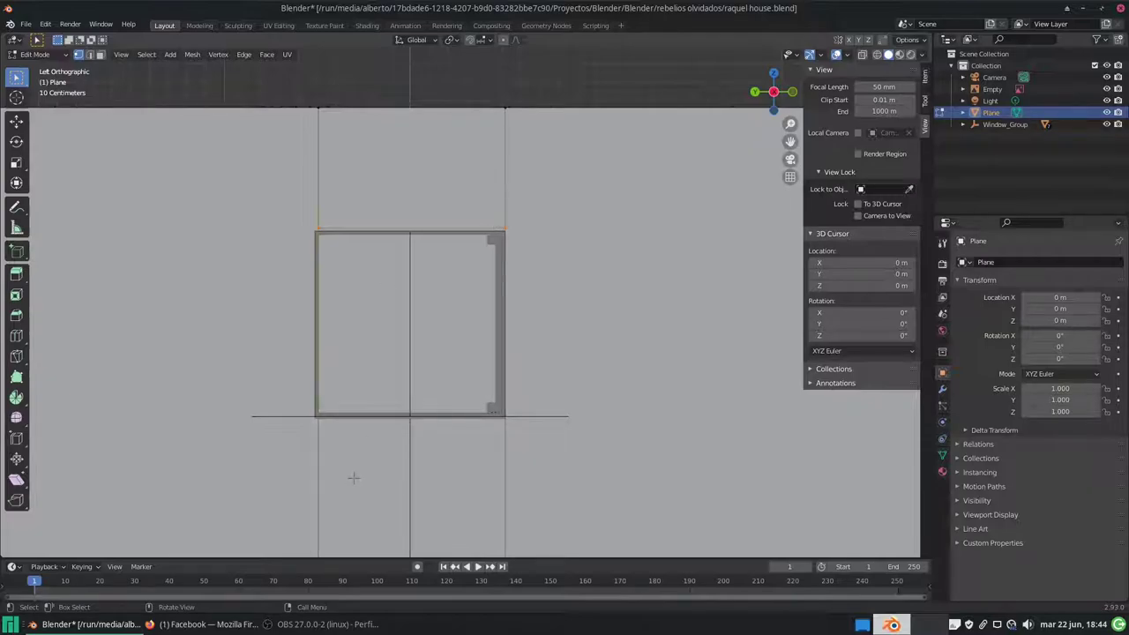
# - Knife-cut the wall along the window's bottom edge, ignoring snapping
pyautogui.keyDown('shift'); pyautogui.moveTo(364, 434); pyautogui.dragTo(373, 355, button='middle'); pyautogui.keyUp('shift')
pyautogui.scroll(5, 373, 353)
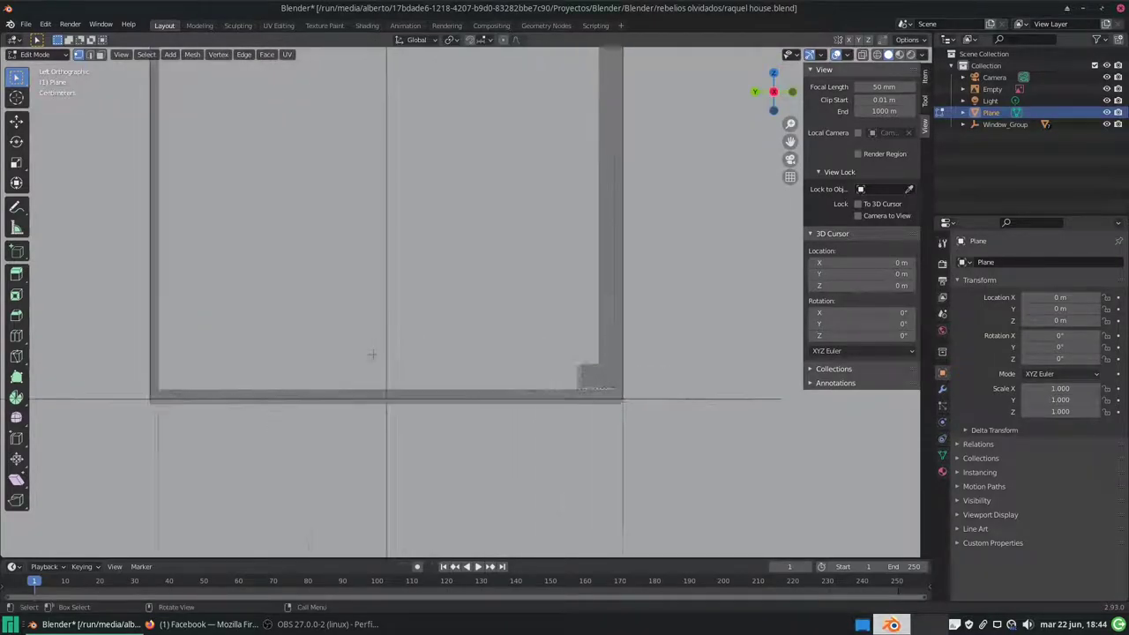
pyautogui.scroll(1, 388, 340)
pyautogui.keyDown('shift'); pyautogui.moveTo(284, 435); pyautogui.dragTo(380, 347, button='middle'); pyautogui.keyUp('shift')
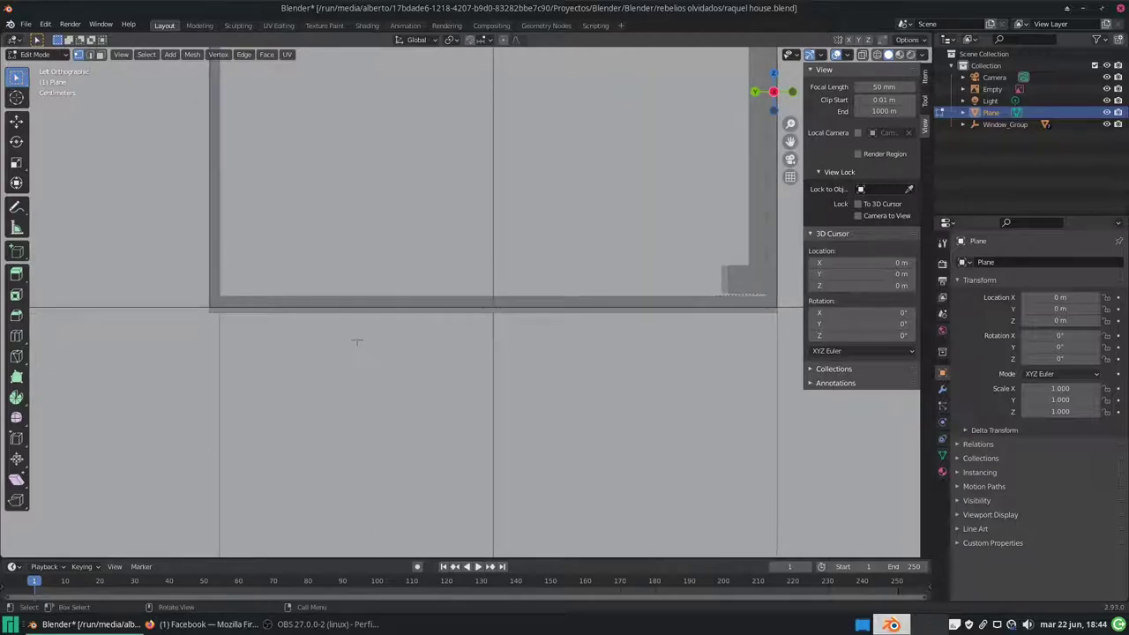
pyautogui.press('k')
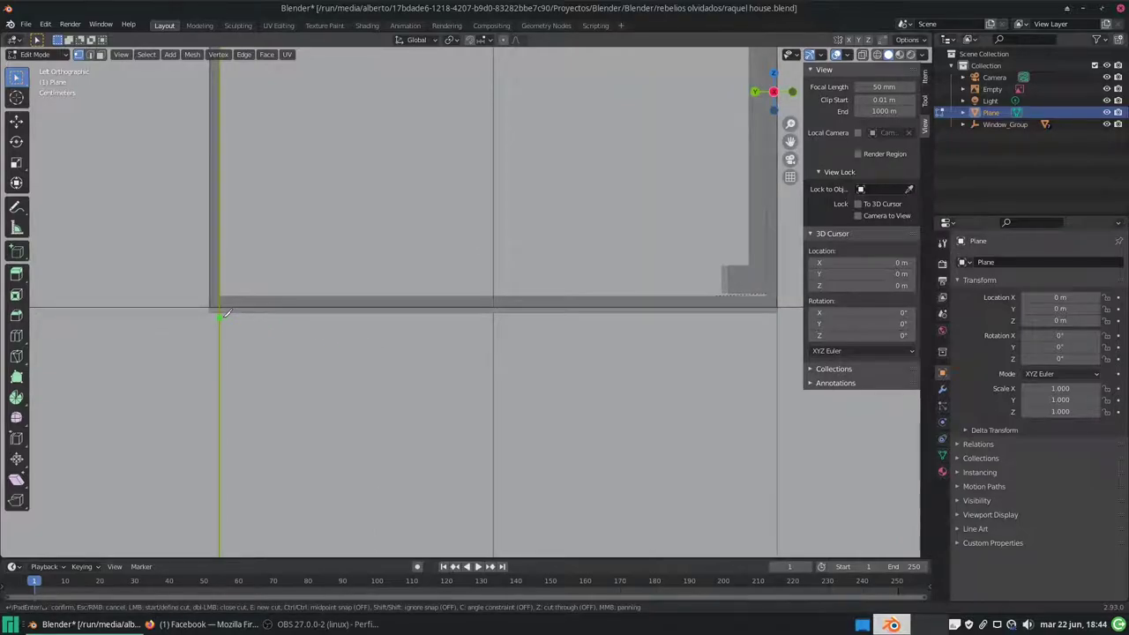
pyautogui.click(221, 314)
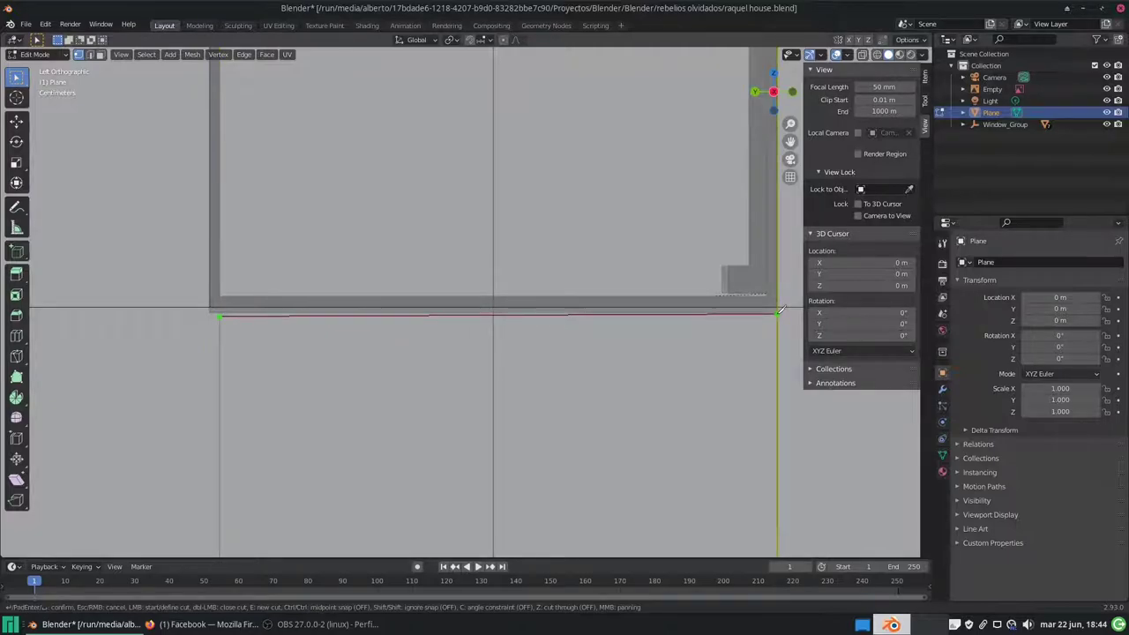
pyautogui.press('shift')
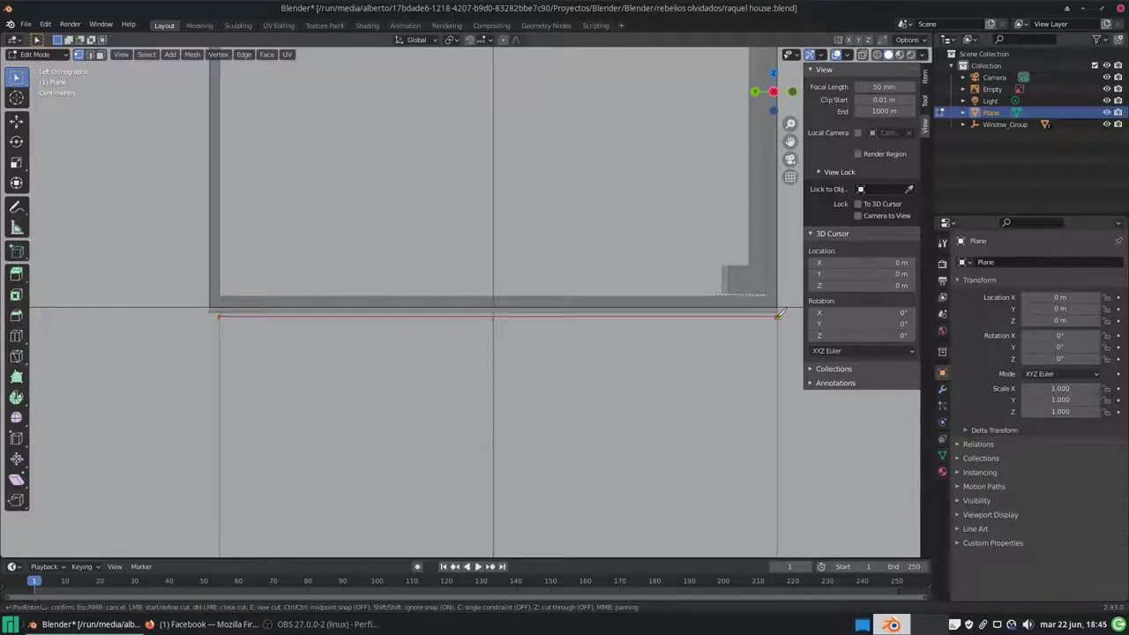
pyautogui.press('Return')
pyautogui.scroll(-2, 777, 315)
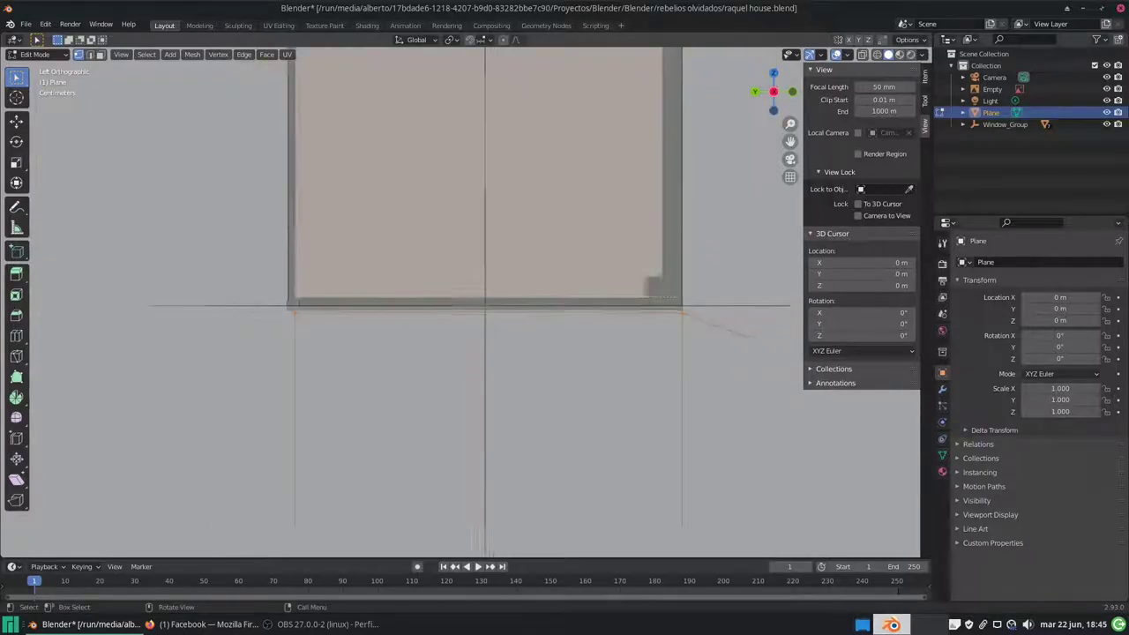
pyautogui.scroll(-4, 776, 315)
# - Delete the vertices of the cut wall section inside the window frame, then inspect the window
pyautogui.rightClick(530, 296)
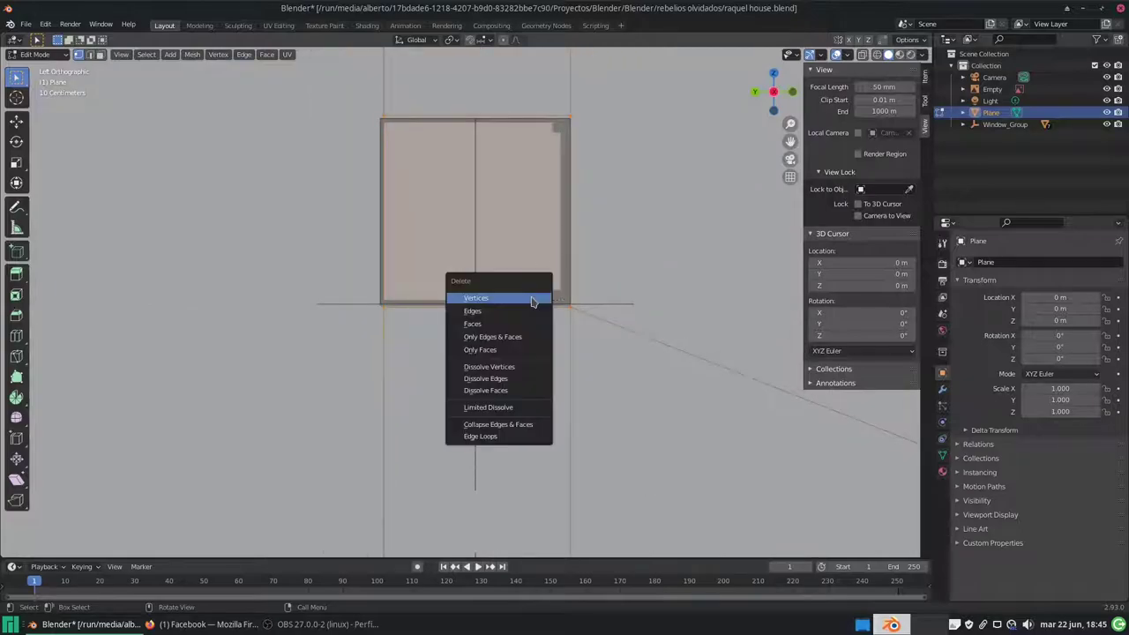
pyautogui.click(512, 321)
pyautogui.moveTo(595, 258)
pyautogui.mouseDown(button='middle')
pyautogui.moveTo(476, 415)
pyautogui.moveTo(377, 317)
pyautogui.moveTo(366, 272)
pyautogui.mouseUp(button='middle')
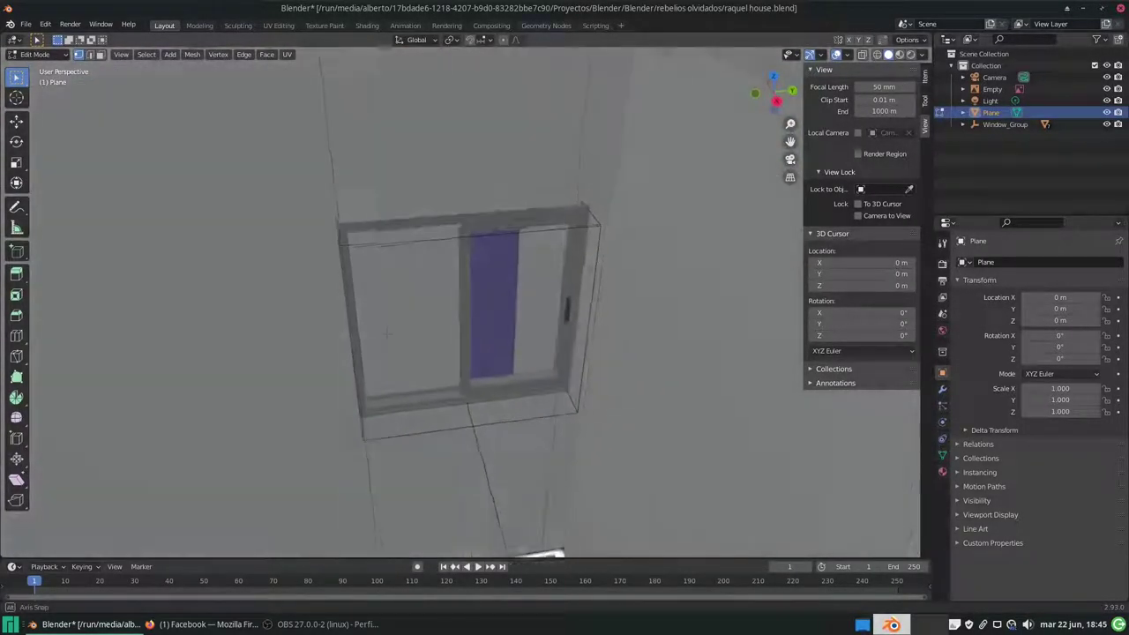
pyautogui.scroll(3, 367, 271)
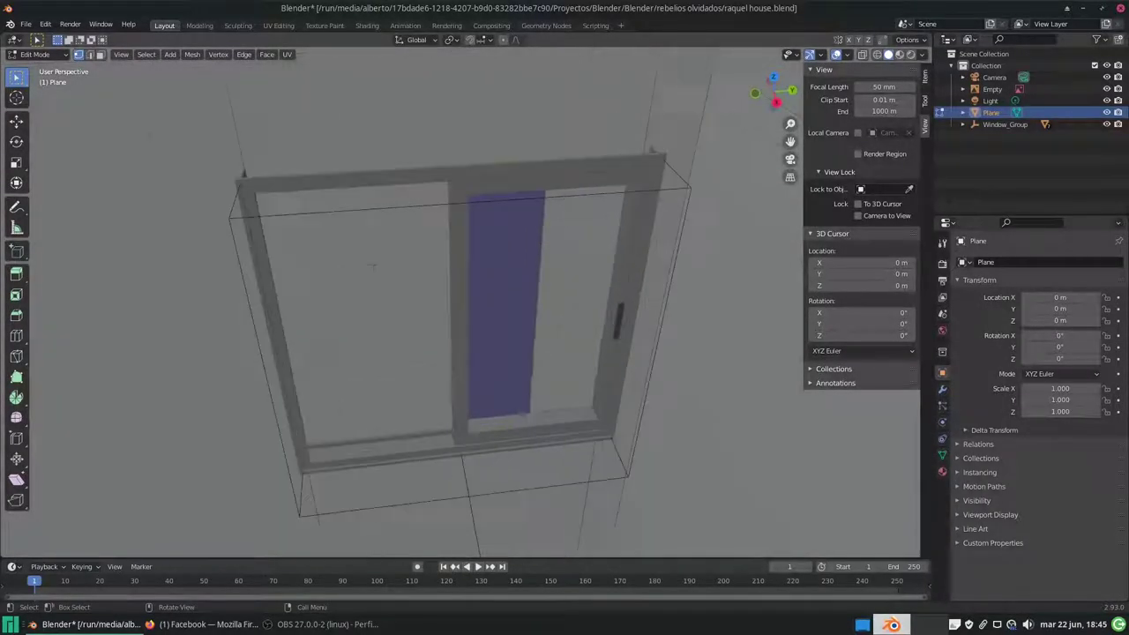
pyautogui.scroll(3, 366, 271)
pyautogui.moveTo(366, 272)
pyautogui.mouseDown(button='middle')
pyautogui.moveTo(404, 341)
pyautogui.moveTo(302, 269)
pyautogui.mouseUp(button='middle')
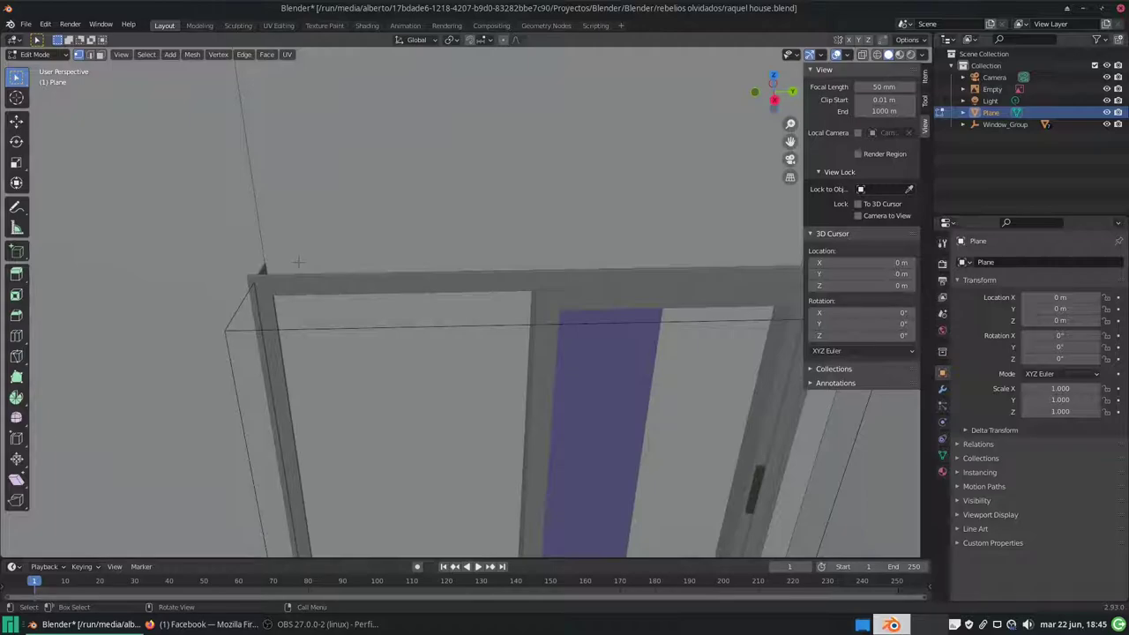
# - From the Right view, start a knife cut at the frame's top-left corner on the other wall face
pyautogui.press('KP_3')
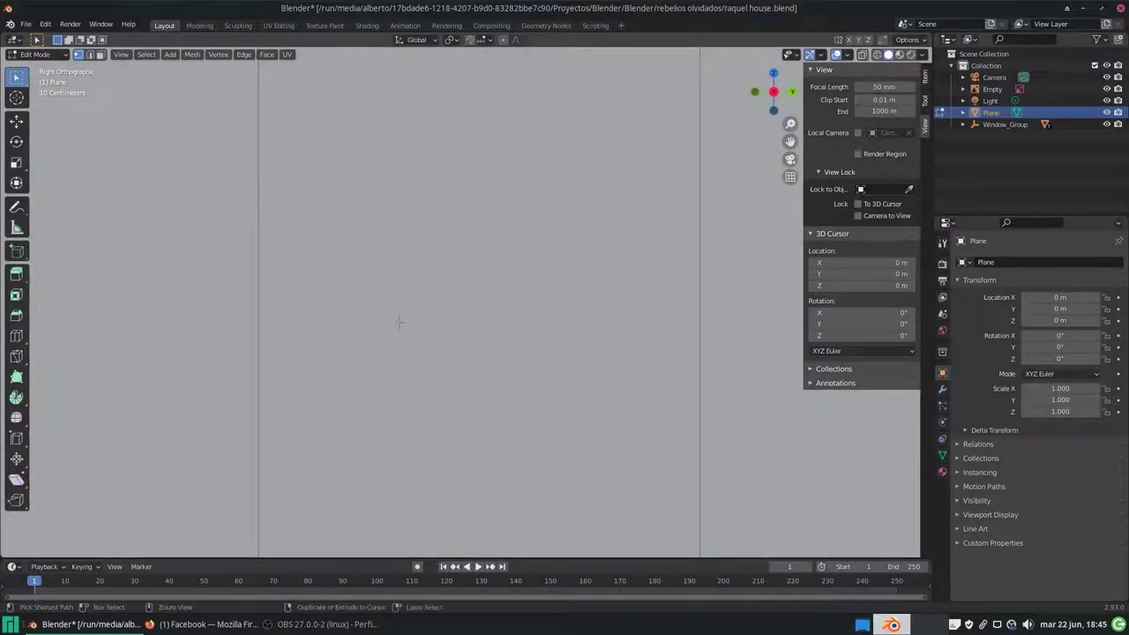
pyautogui.scroll(2, 429, 278)
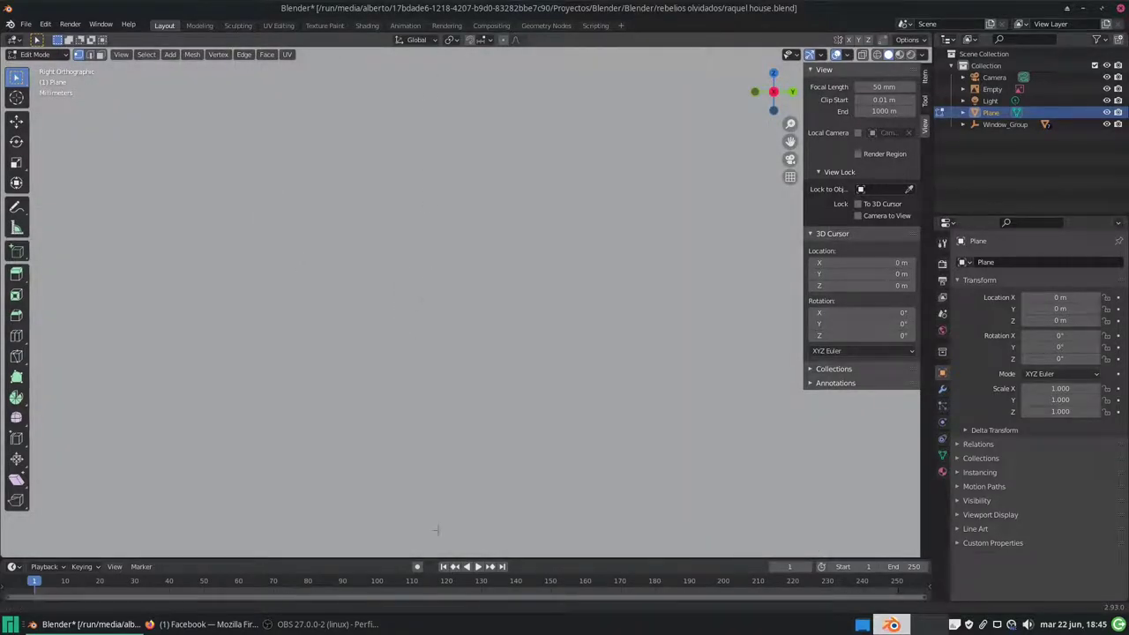
pyautogui.scroll(-3, 436, 201)
pyautogui.moveTo(436, 201)
pyautogui.mouseDown(button='middle')
pyautogui.moveTo(379, 229)
pyautogui.moveTo(436, 213)
pyautogui.mouseUp(button='middle')
pyautogui.scroll(4, 436, 213)
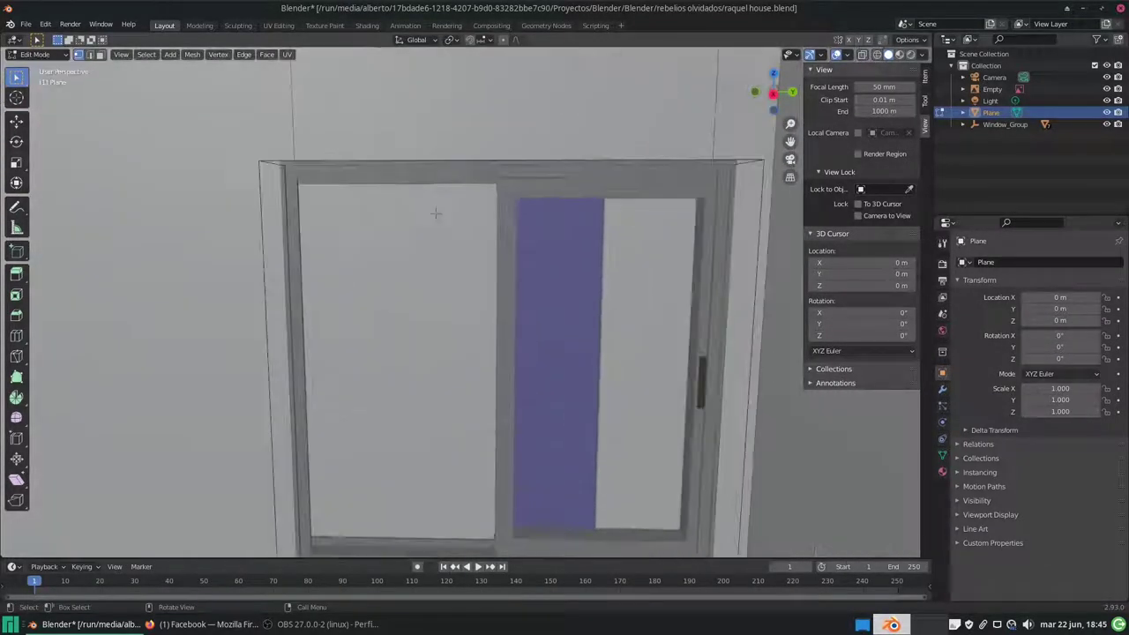
pyautogui.press('k')
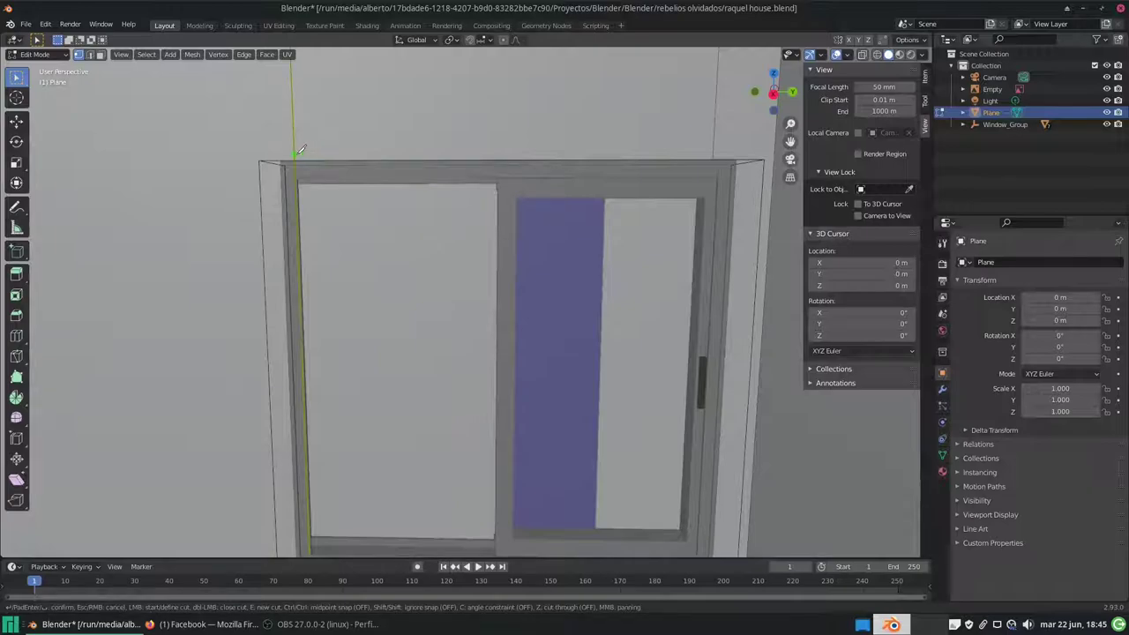
pyautogui.click(296, 152)
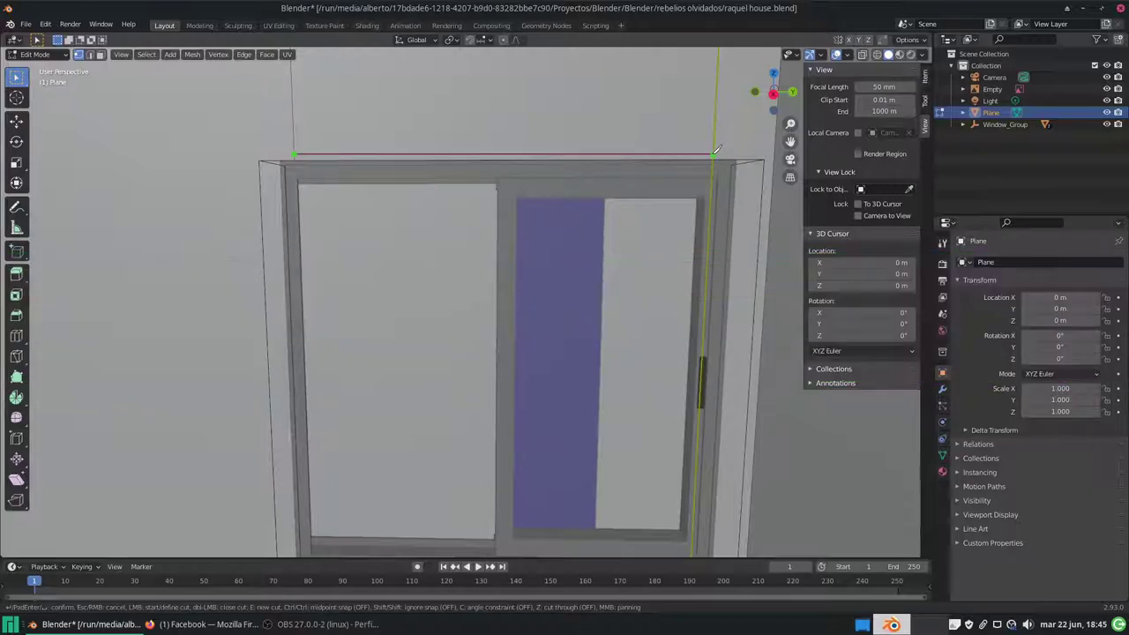
# - Complete the knife cuts along the window frame's top and bottom edges on this wall face
pyautogui.click(715, 152)
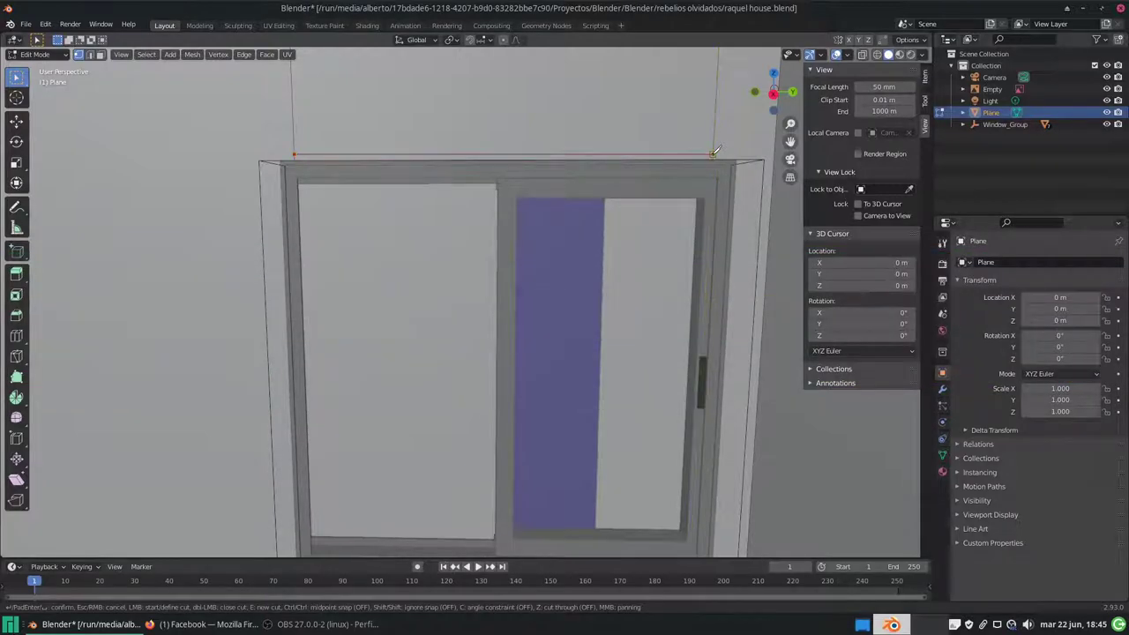
pyautogui.press('Return')
pyautogui.keyDown('shift'); pyautogui.moveTo(611, 376); pyautogui.dragTo(630, 209, button='middle'); pyautogui.keyUp('shift')
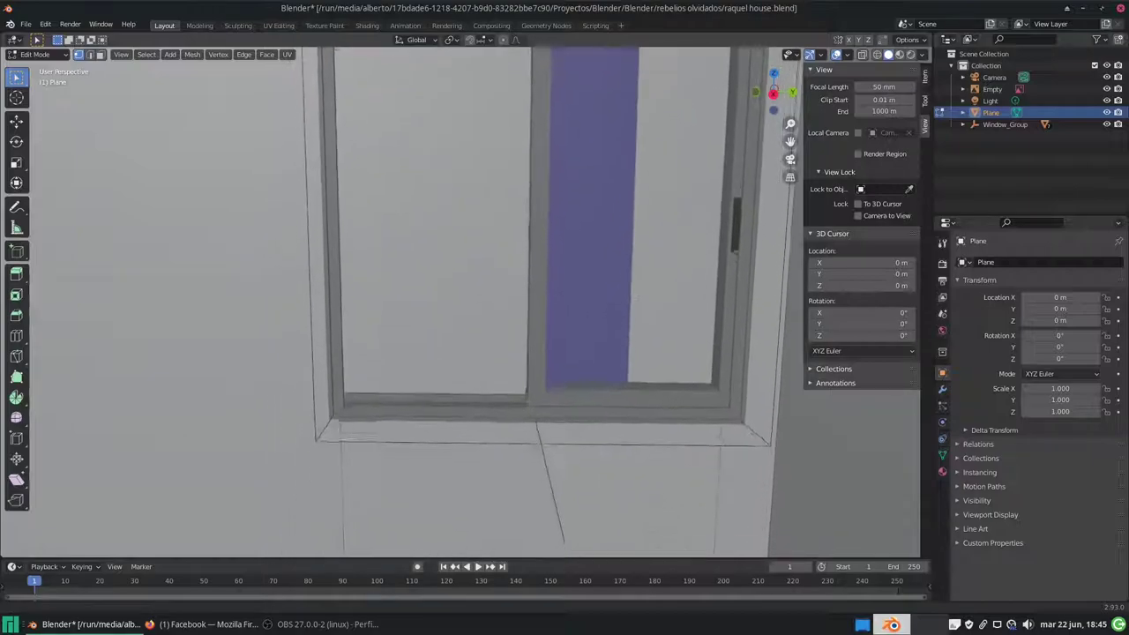
pyautogui.press('k')
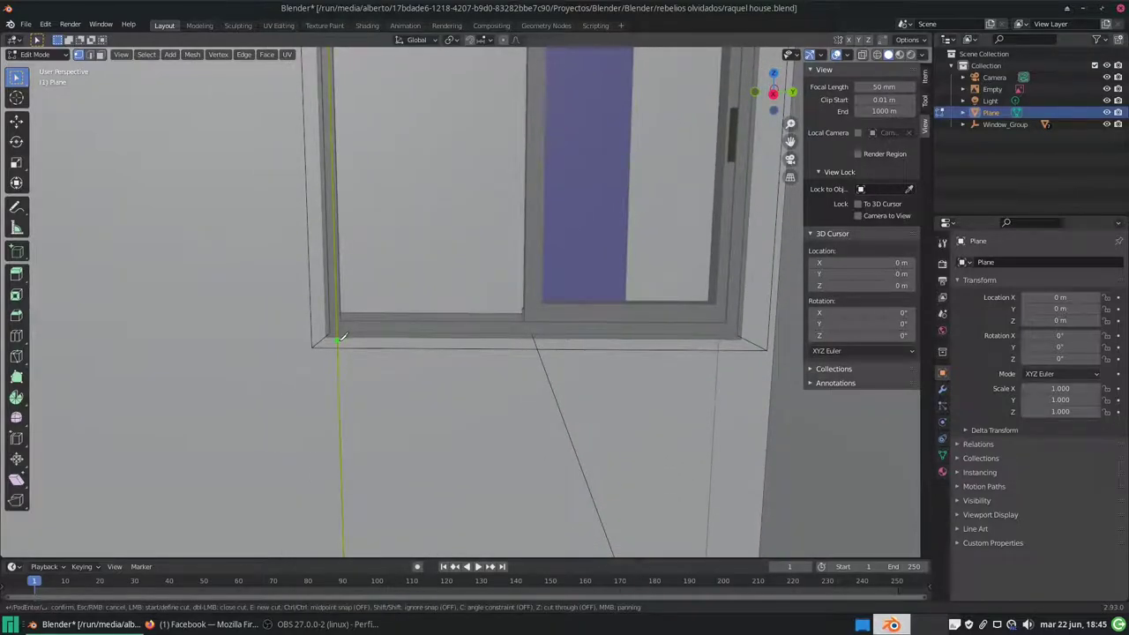
pyautogui.click(339, 339)
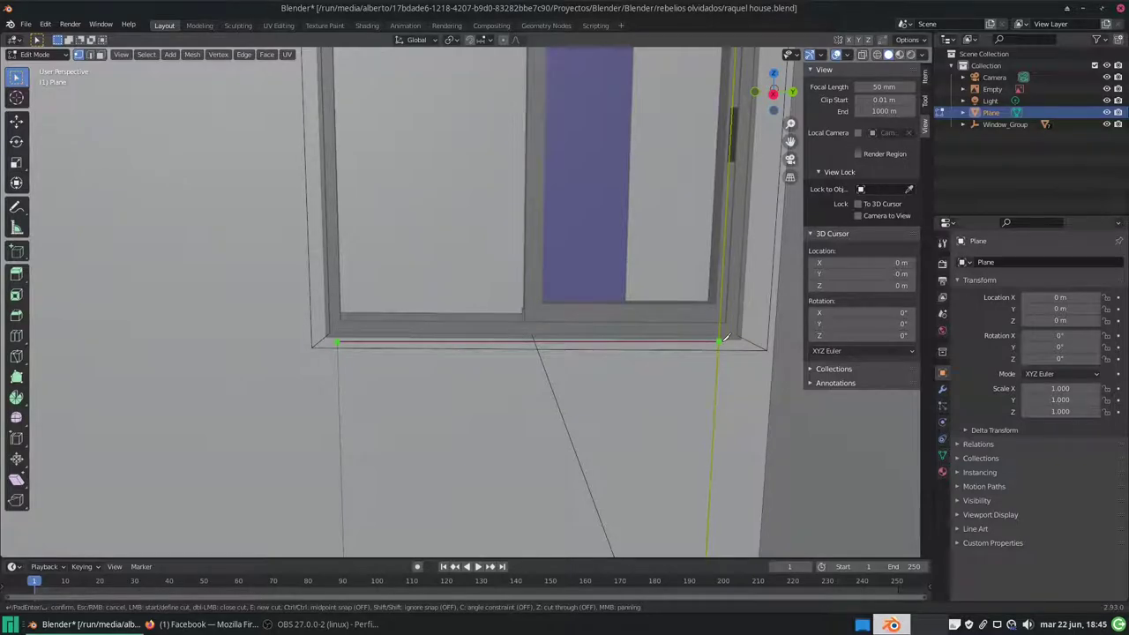
pyautogui.click(725, 337)
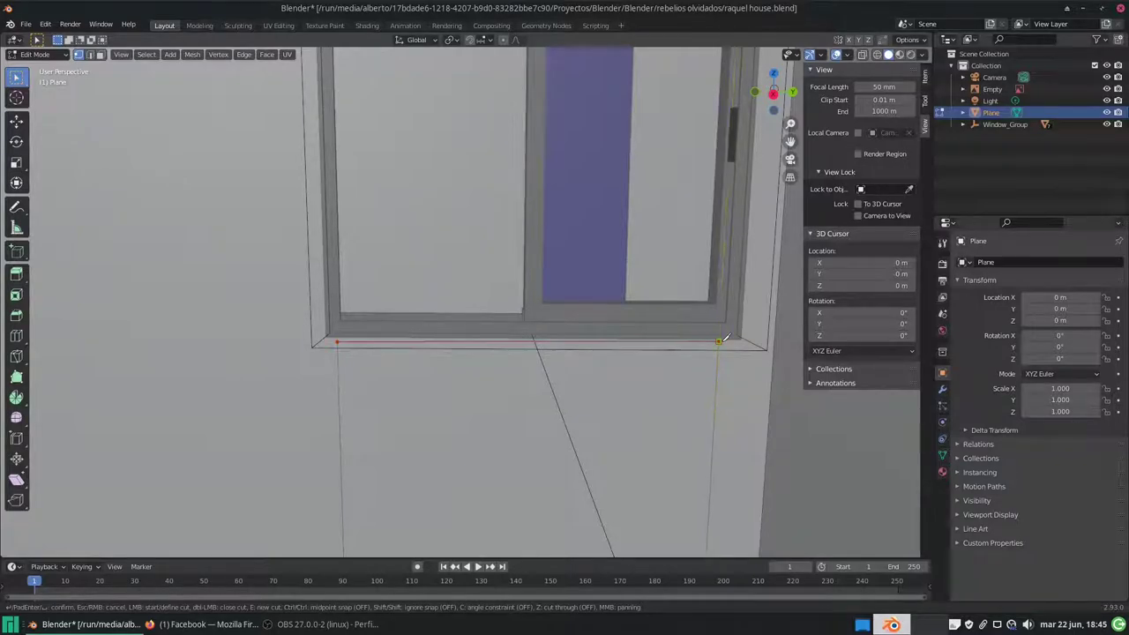
pyautogui.press('Return')
# - Delete the wall face inside the window frame and check the new opening
pyautogui.press('x')
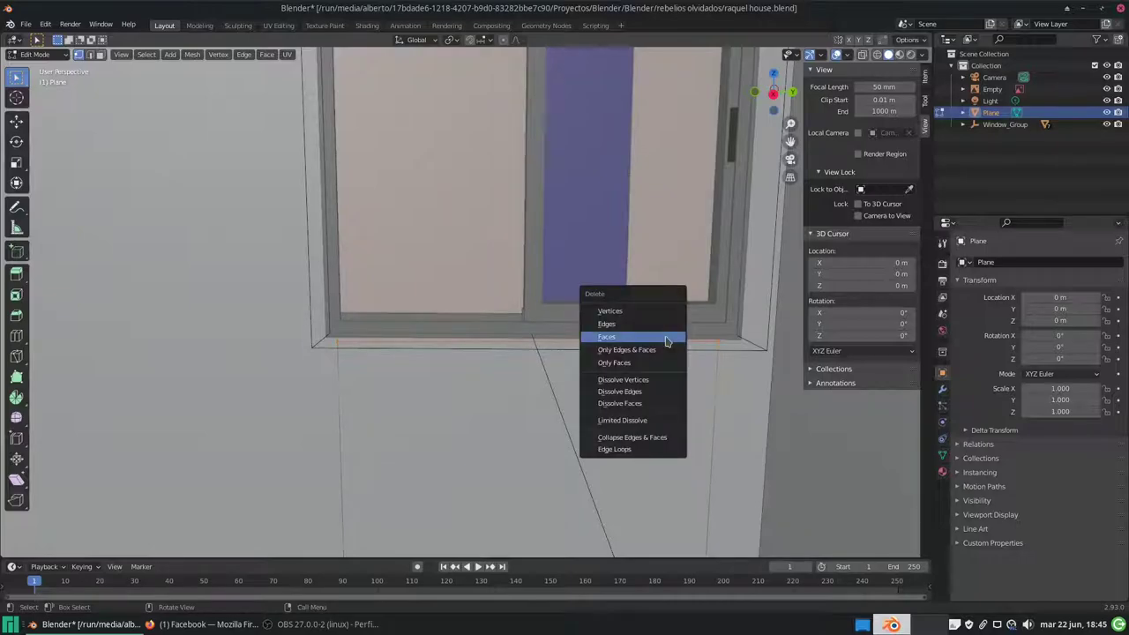
pyautogui.click(667, 341)
pyautogui.moveTo(667, 341)
pyautogui.mouseDown(button='middle')
pyautogui.moveTo(791, 306)
pyautogui.moveTo(776, 291)
pyautogui.mouseUp(button='middle')
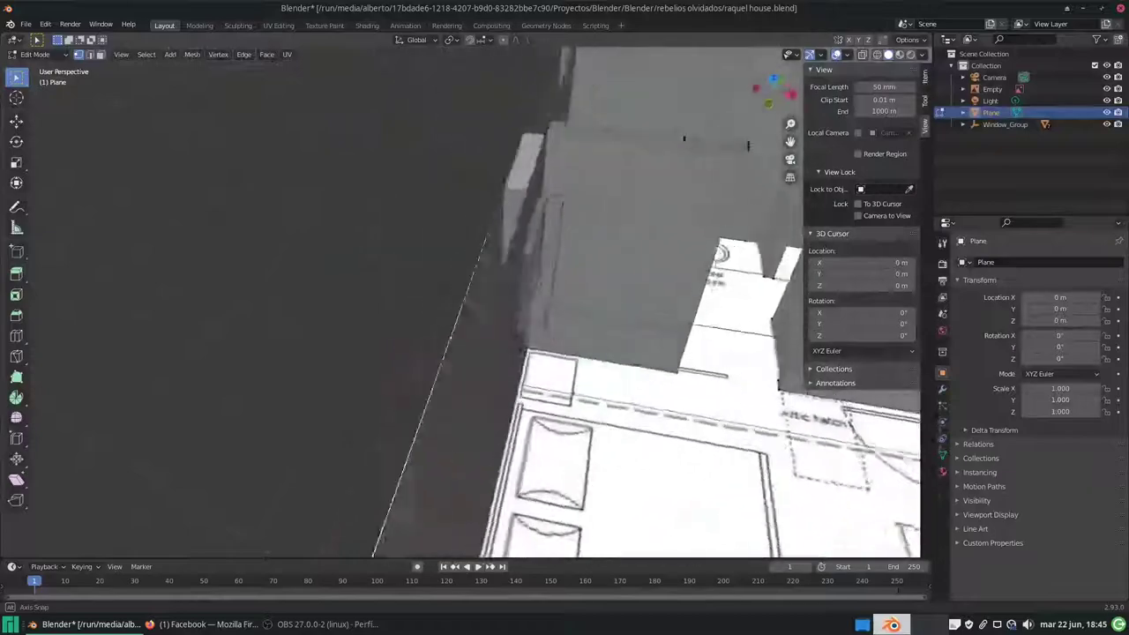
# - Frame the whole walled floor plan from above and return to Object Mode
pyautogui.moveTo(748, 146); pyautogui.dragTo(796, 271, button='middle')
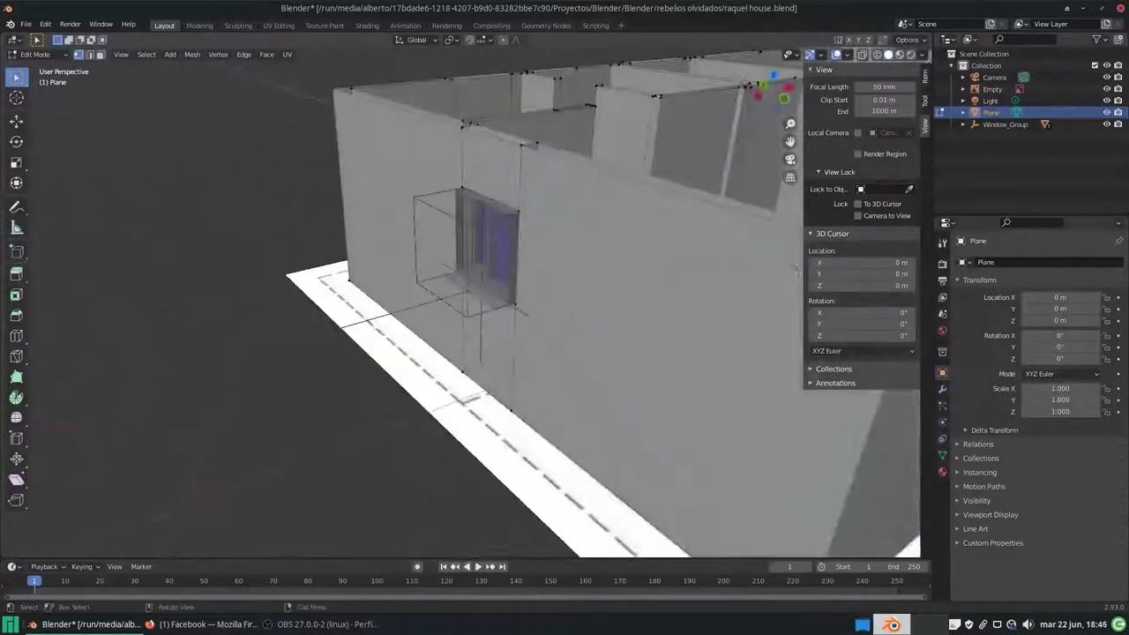
pyautogui.scroll(-5, 617, 496)
pyautogui.moveTo(618, 497)
pyautogui.mouseDown(button='middle')
pyautogui.moveTo(594, 499)
pyautogui.moveTo(677, 271)
pyautogui.moveTo(499, 232)
pyautogui.mouseUp(button='middle')
pyautogui.scroll(3, 676, 272)
pyautogui.scroll(3, 677, 272)
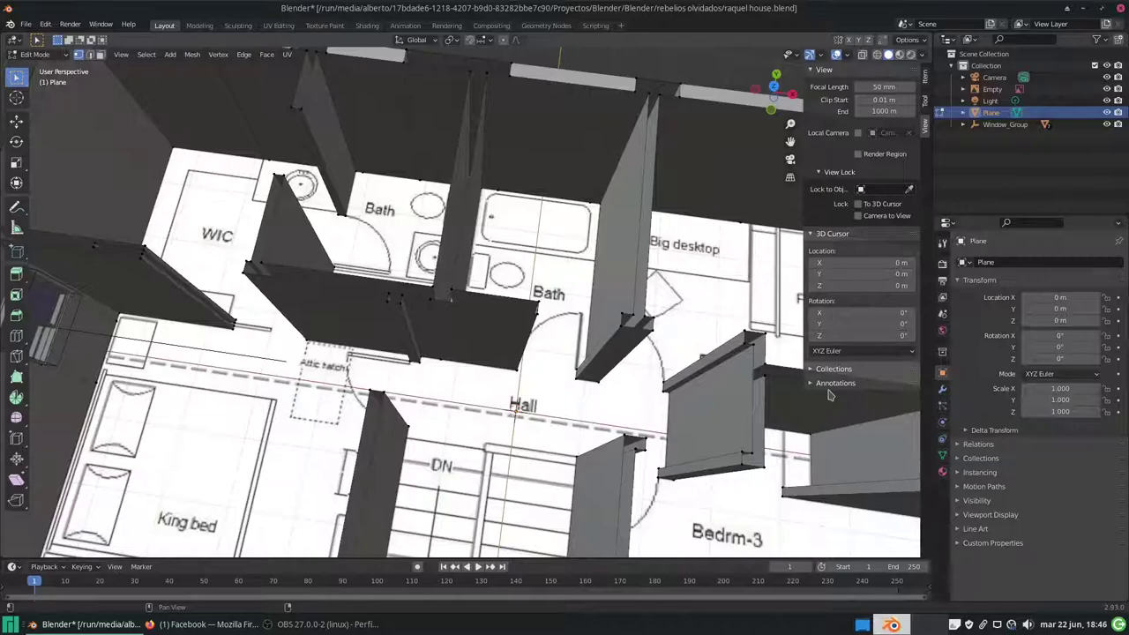
pyautogui.keyDown('shift'); pyautogui.moveTo(829, 394); pyautogui.dragTo(783, 391, button='middle'); pyautogui.keyUp('shift')
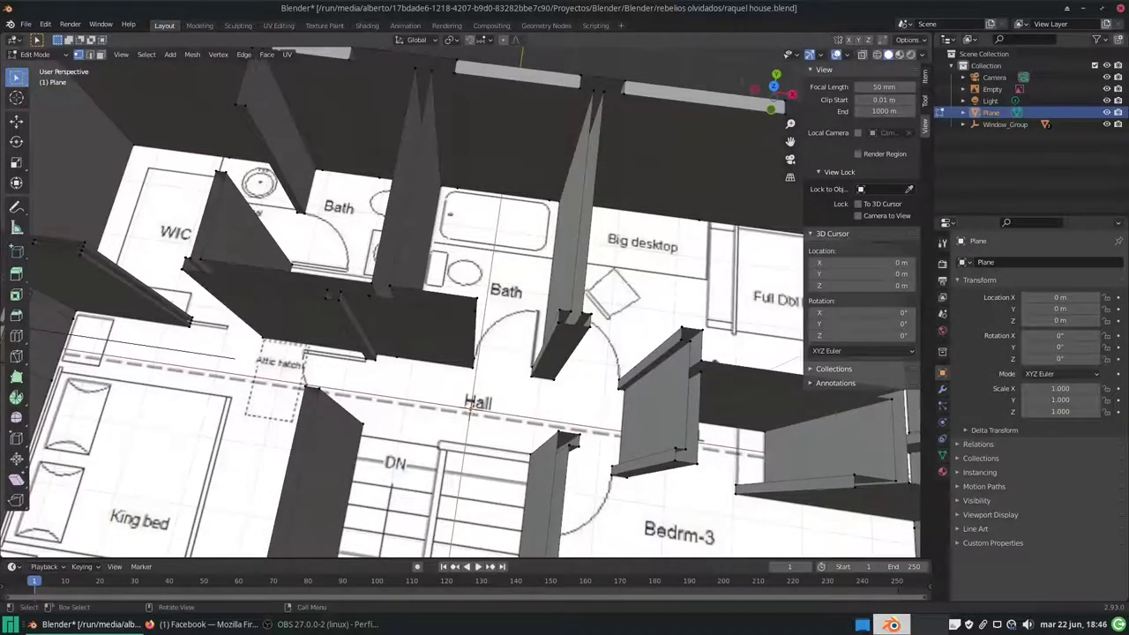
pyautogui.scroll(-3, 363, 262)
pyautogui.scroll(-2, 363, 265)
pyautogui.press('Tab')
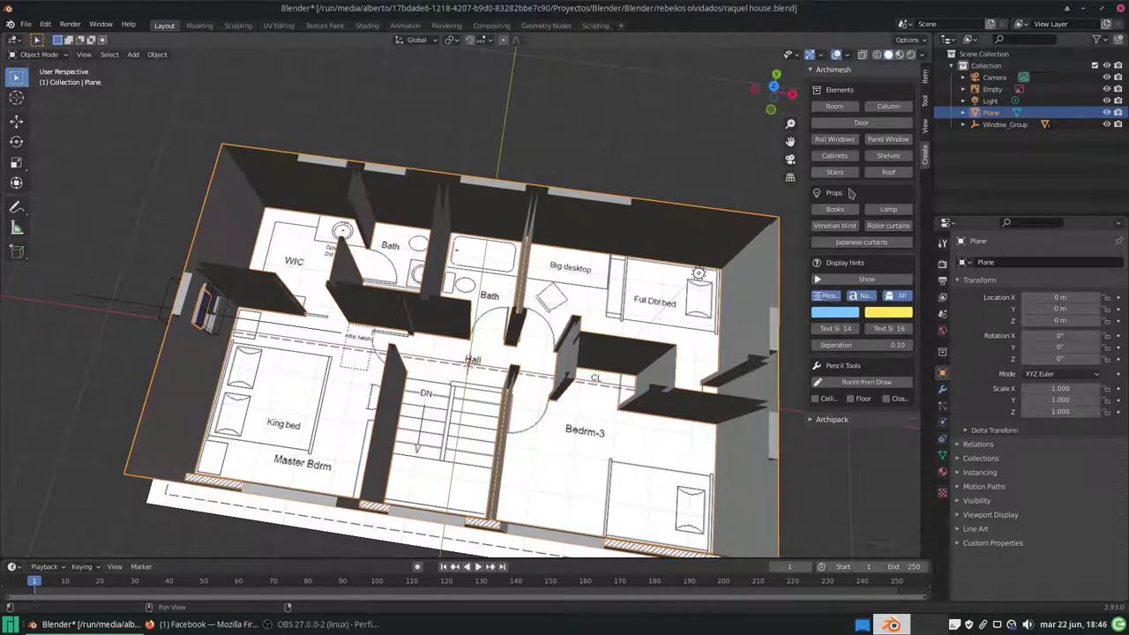
pyautogui.click(887, 139)
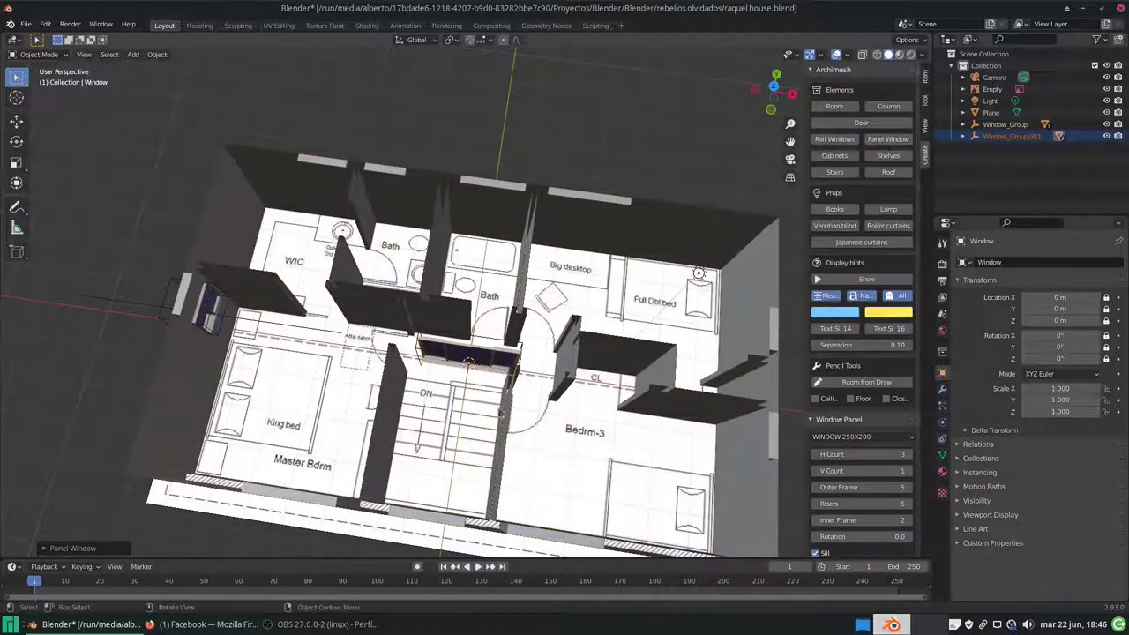
pyautogui.moveTo(503, 414); pyautogui.dragTo(505, 339, button='middle')
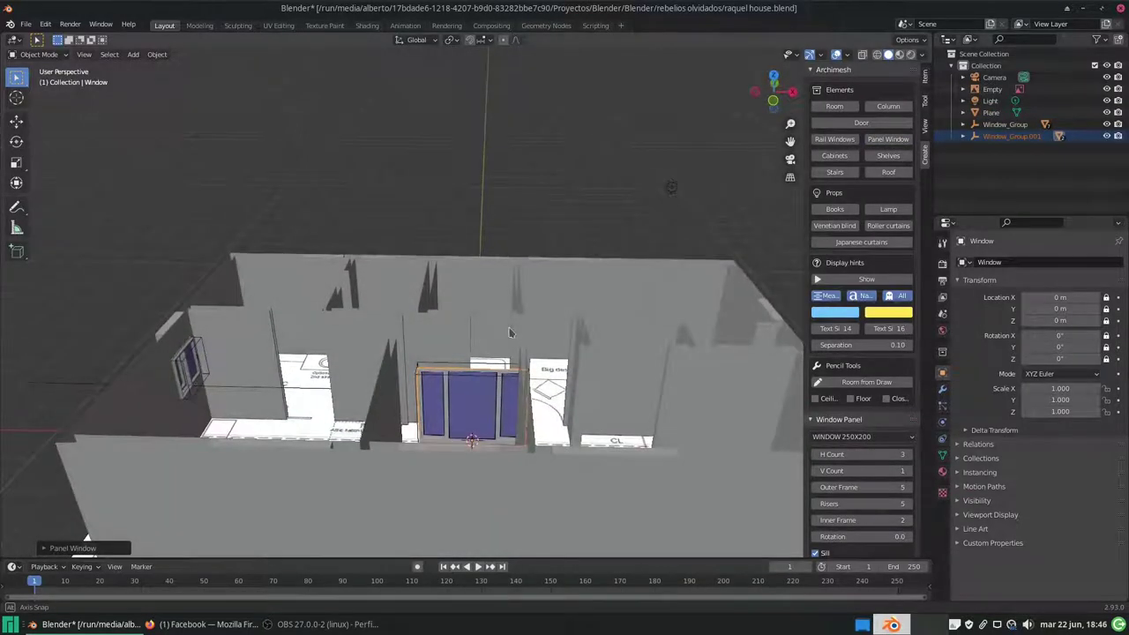
pyautogui.hotkey('ctrl', 'z')
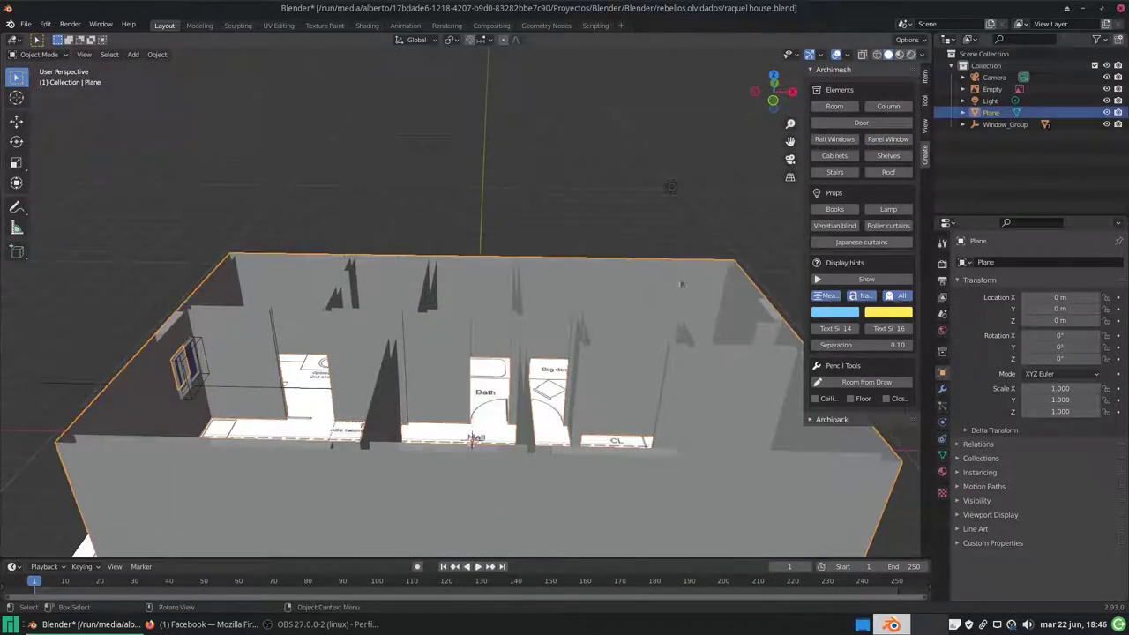
pyautogui.moveTo(683, 284)
pyautogui.mouseDown(button='middle')
pyautogui.moveTo(693, 270)
pyautogui.moveTo(687, 313)
pyautogui.moveTo(697, 283)
pyautogui.mouseUp(button='middle')
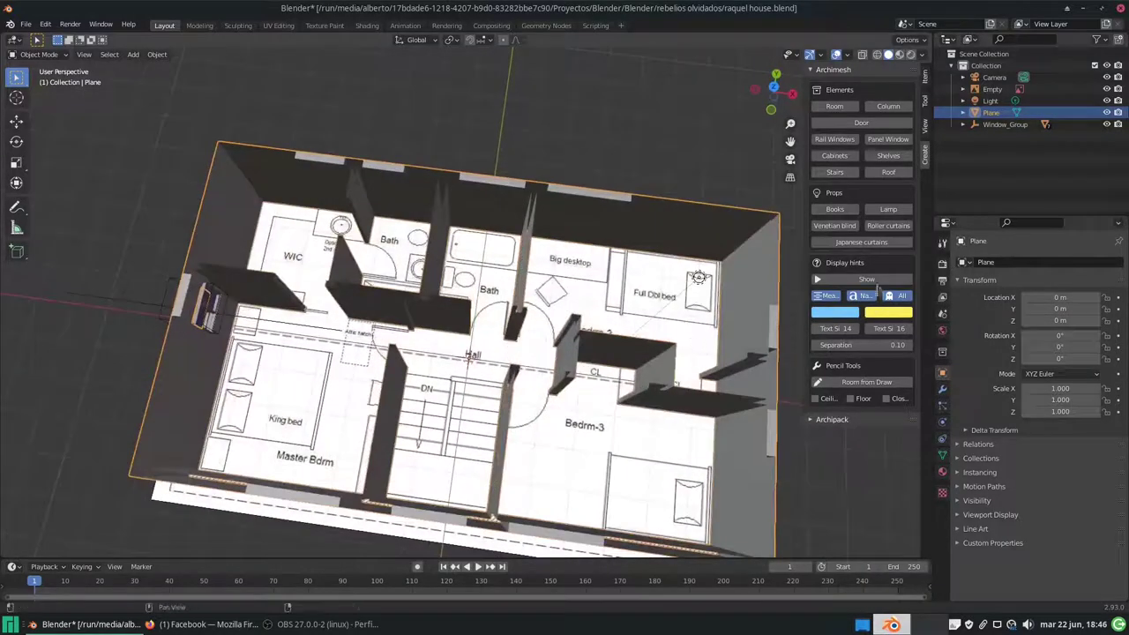
# - Add an Archimesh rail window and select its Window_Group.001 object
pyautogui.click(834, 139)
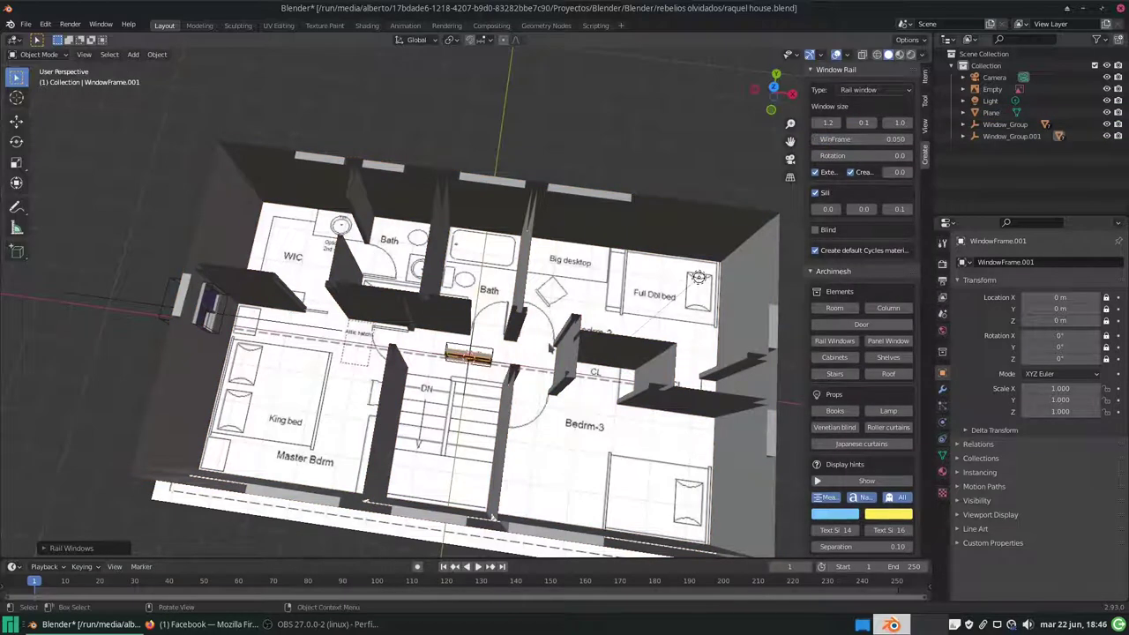
pyautogui.moveTo(457, 413); pyautogui.dragTo(476, 339, button='middle')
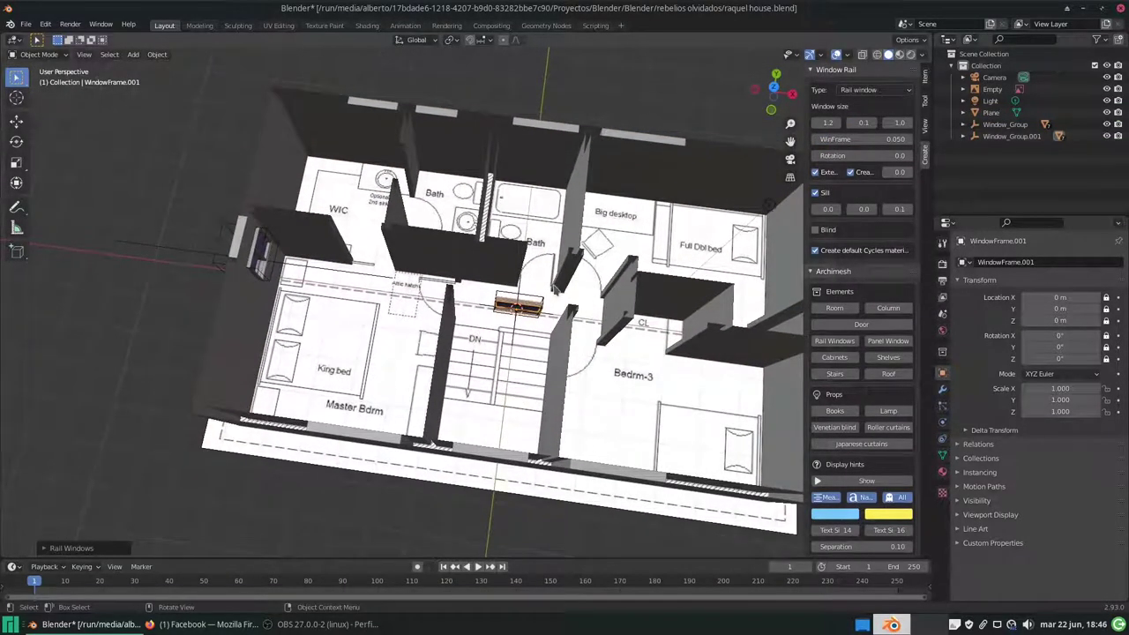
pyautogui.moveTo(545, 303); pyautogui.dragTo(559, 415, button='middle')
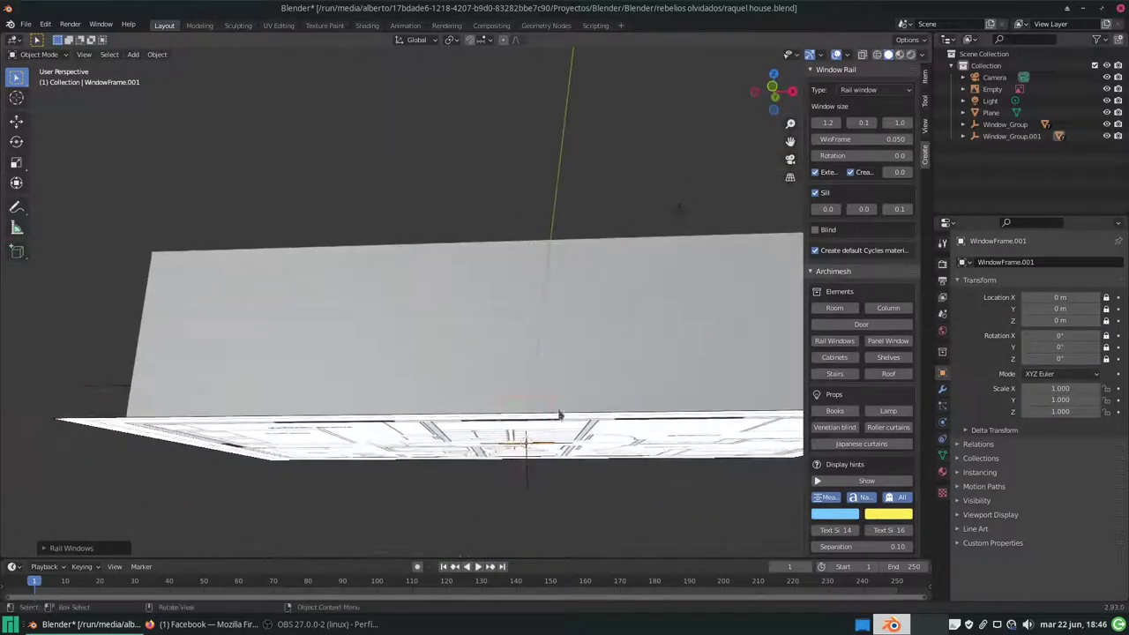
pyautogui.click(525, 468)
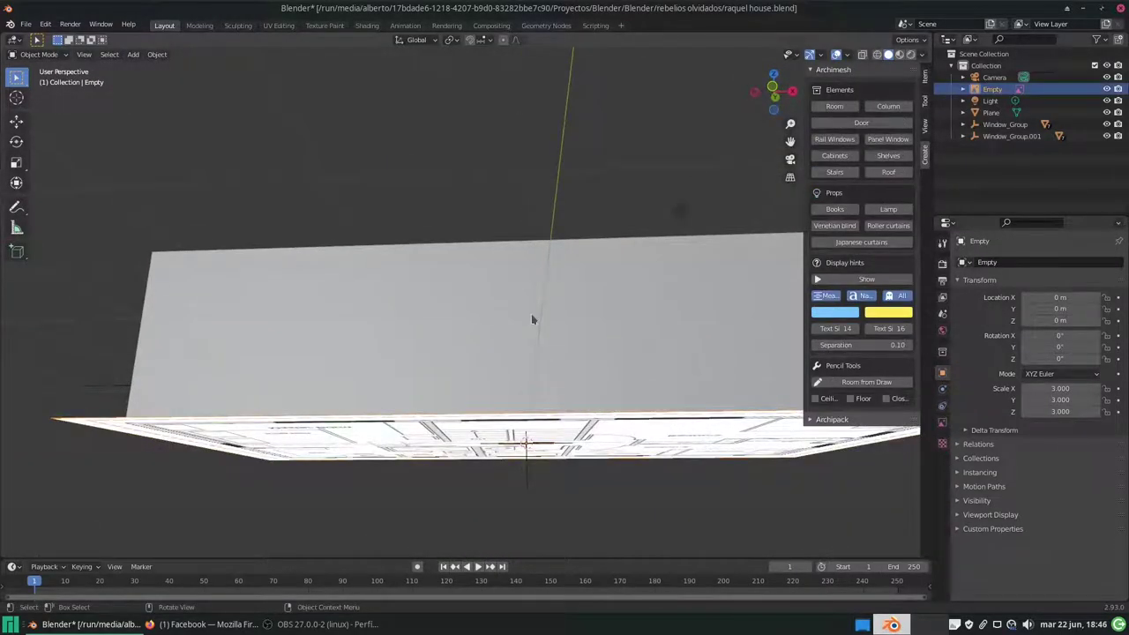
pyautogui.click(524, 479)
pyautogui.moveTo(524, 479)
pyautogui.mouseDown(button='middle')
pyautogui.moveTo(529, 349)
pyautogui.moveTo(540, 381)
pyautogui.mouseUp(button='middle')
# - Move Window_Group.001 flat along the floor to the Master Bdrm wall at X −3.6165 m, Y −3.916 m
pyautogui.press('g')
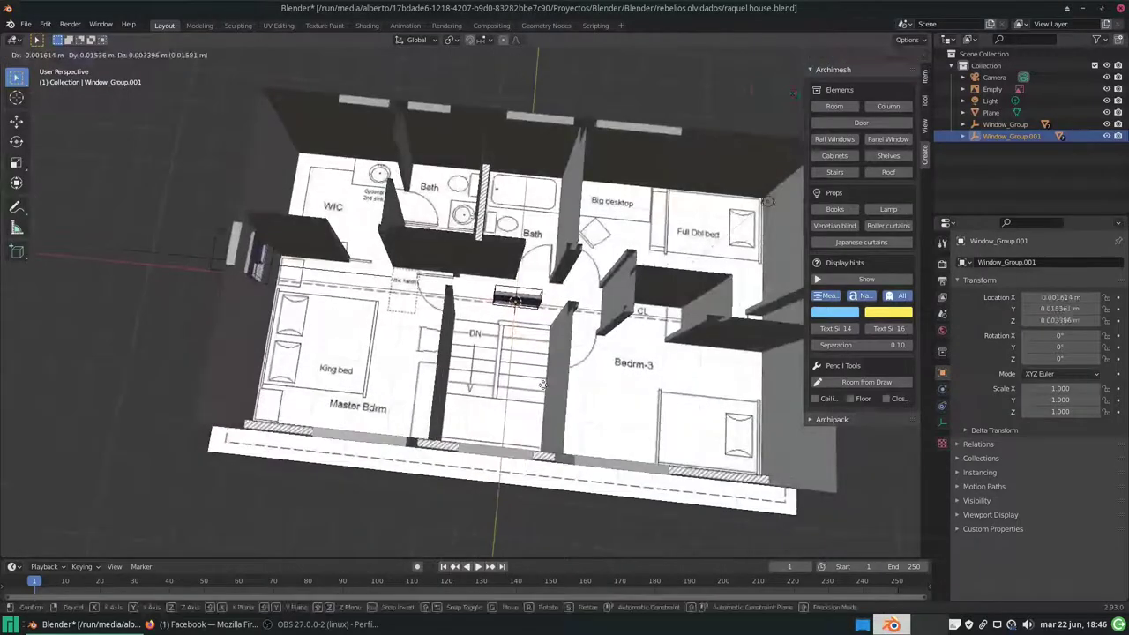
pyautogui.hotkey('shift', 'z')
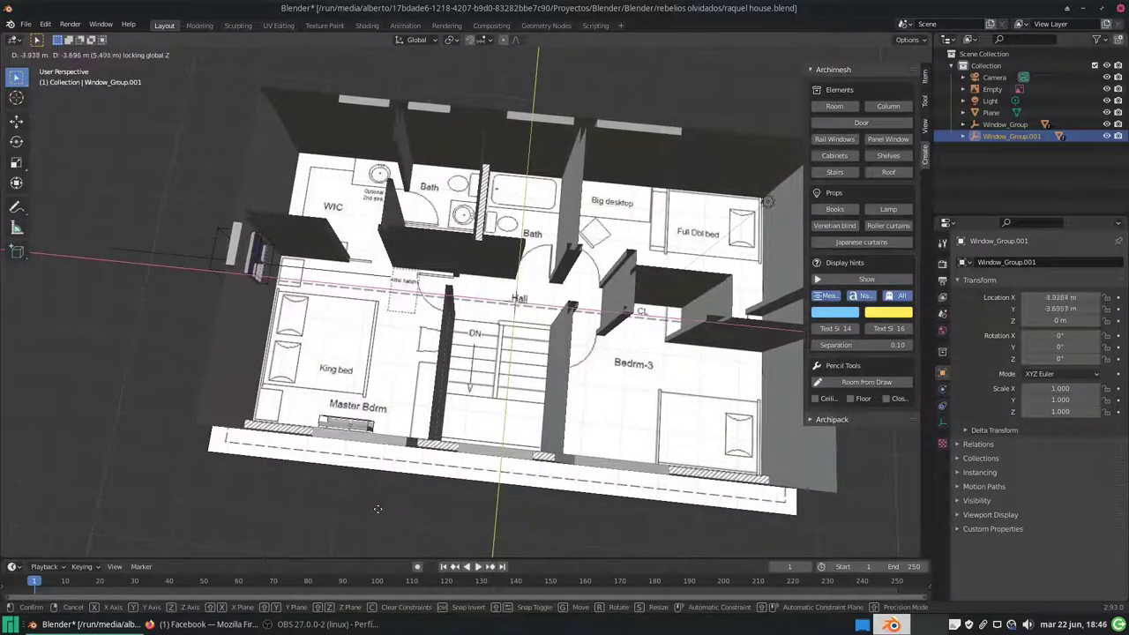
pyautogui.click(388, 516)
pyautogui.moveTo(441, 493)
pyautogui.mouseDown(button='middle')
pyautogui.moveTo(187, 443)
pyautogui.moveTo(521, 344)
pyautogui.moveTo(487, 327)
pyautogui.moveTo(492, 315)
pyautogui.moveTo(594, 315)
pyautogui.mouseUp(button='middle')
pyautogui.scroll(3, 455, 362)
pyautogui.scroll(2, 455, 361)
pyautogui.scroll(2, 455, 362)
pyautogui.scroll(1, 520, 344)
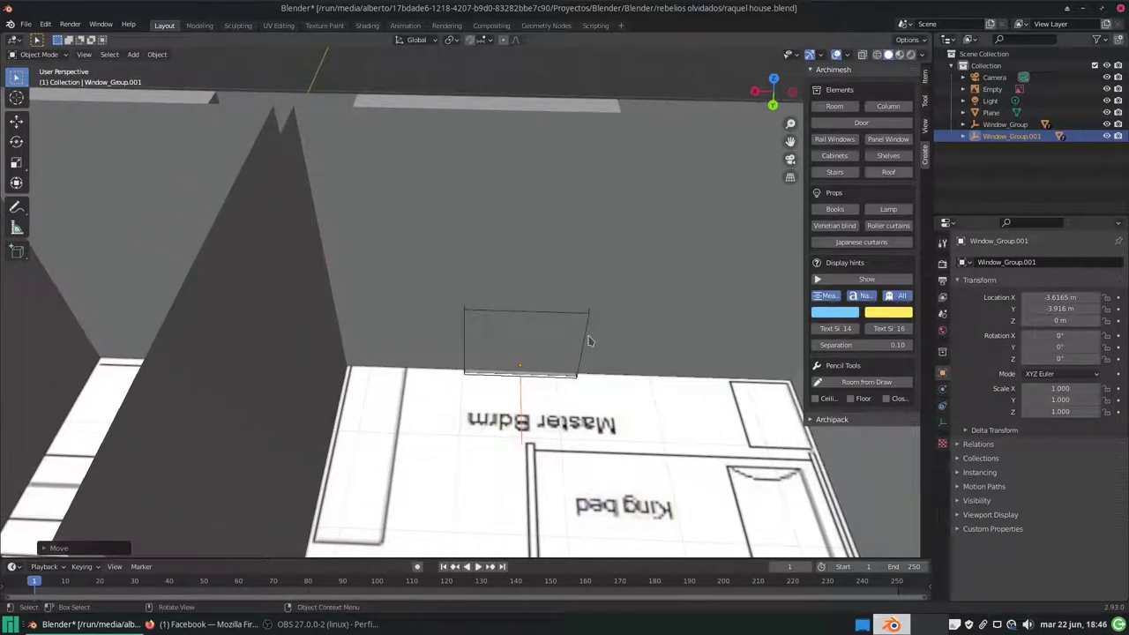
# - Raise Window_Group.001 to about Z 2.0177 m and slide it along X
pyautogui.press('g')
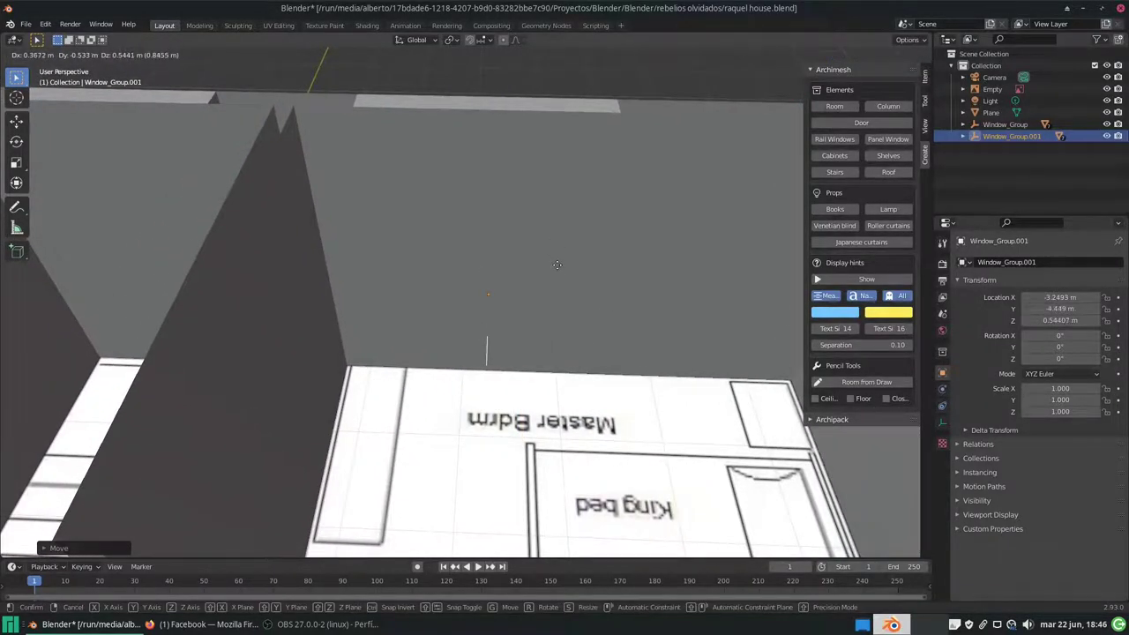
pyautogui.press('z')
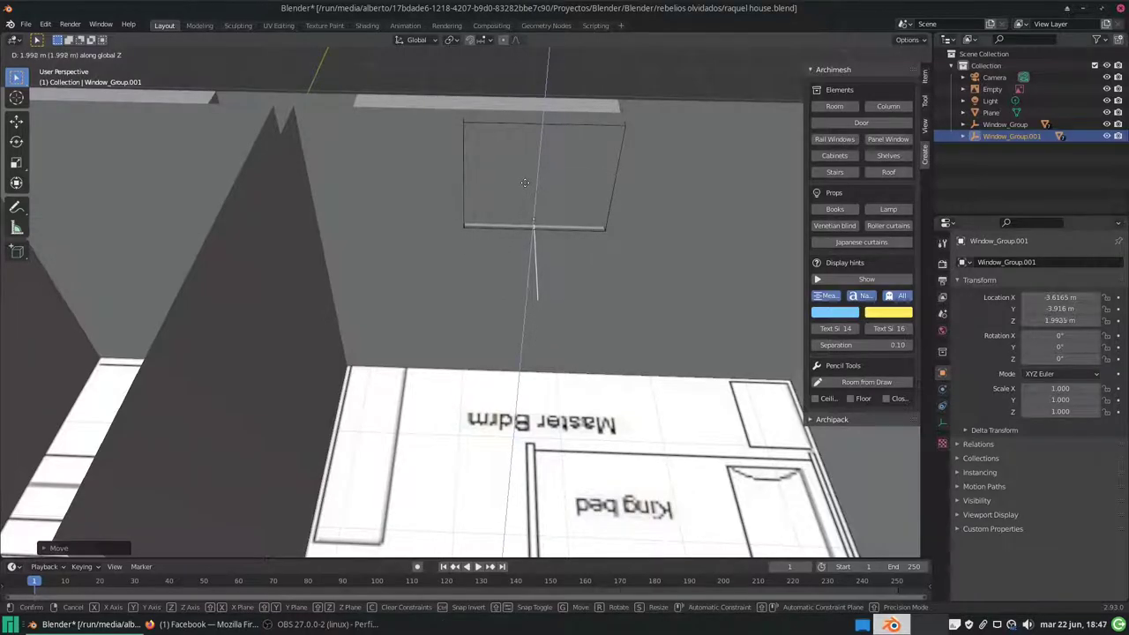
pyautogui.click(526, 181)
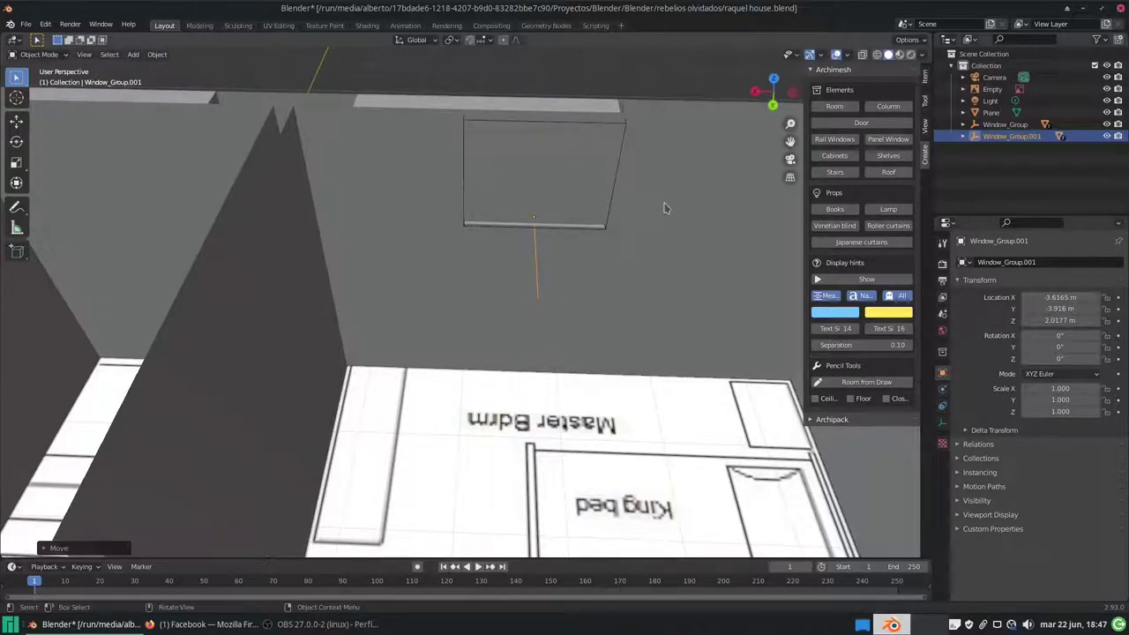
pyautogui.press('g')
pyautogui.press('x')
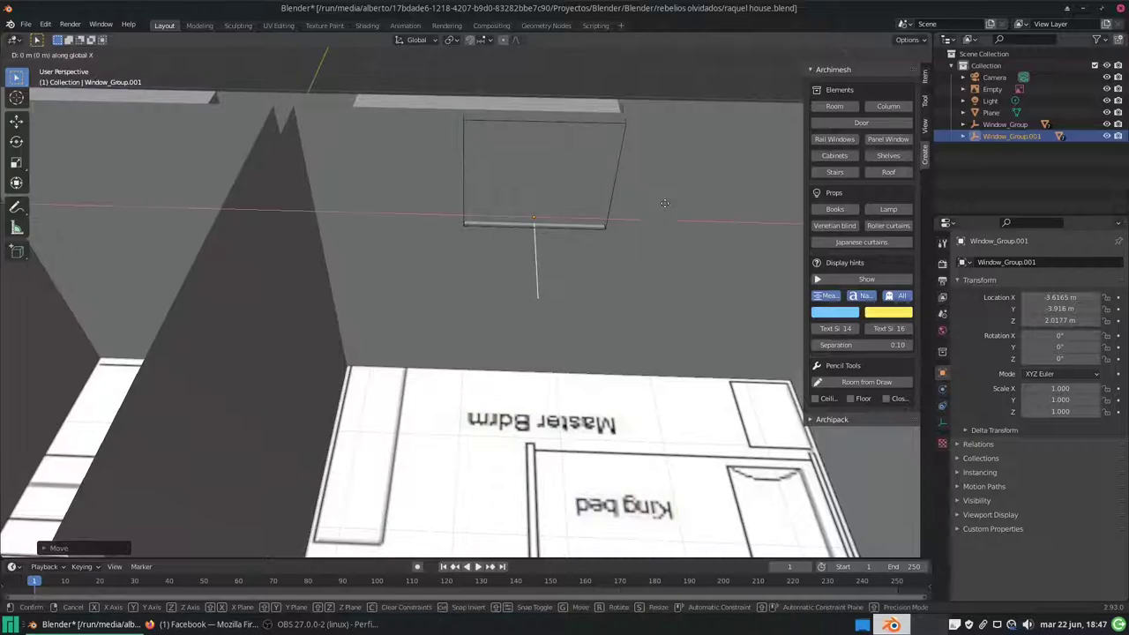
pyautogui.click(623, 208)
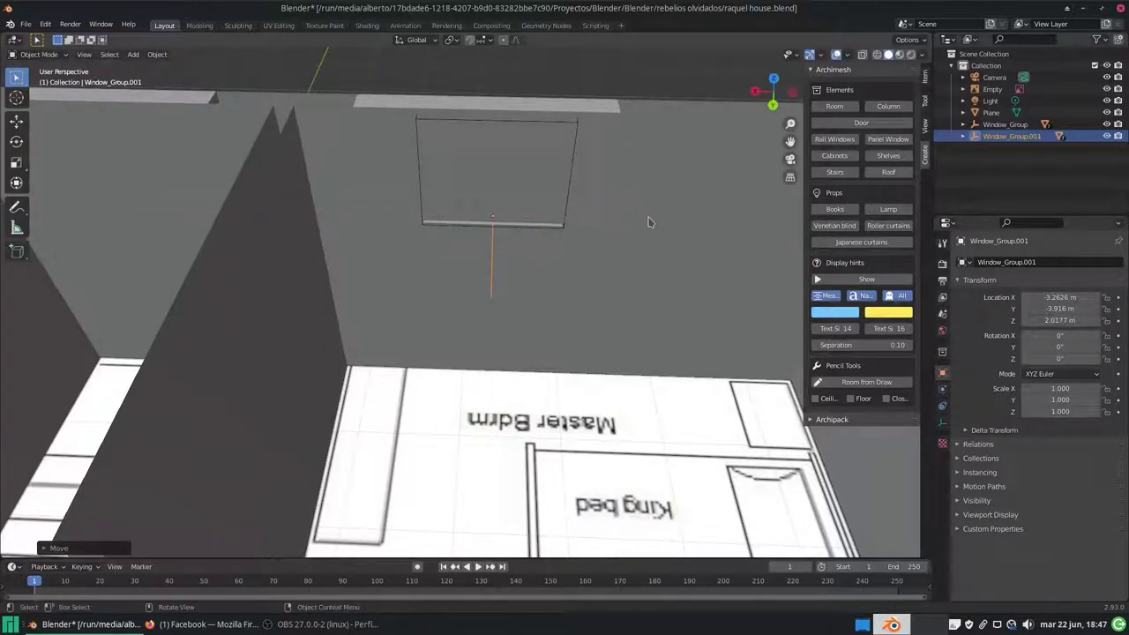
# - Widen the window to Scale X 1.674, nudging it along X to −3.182 m
pyautogui.press('s')
pyautogui.press('x')
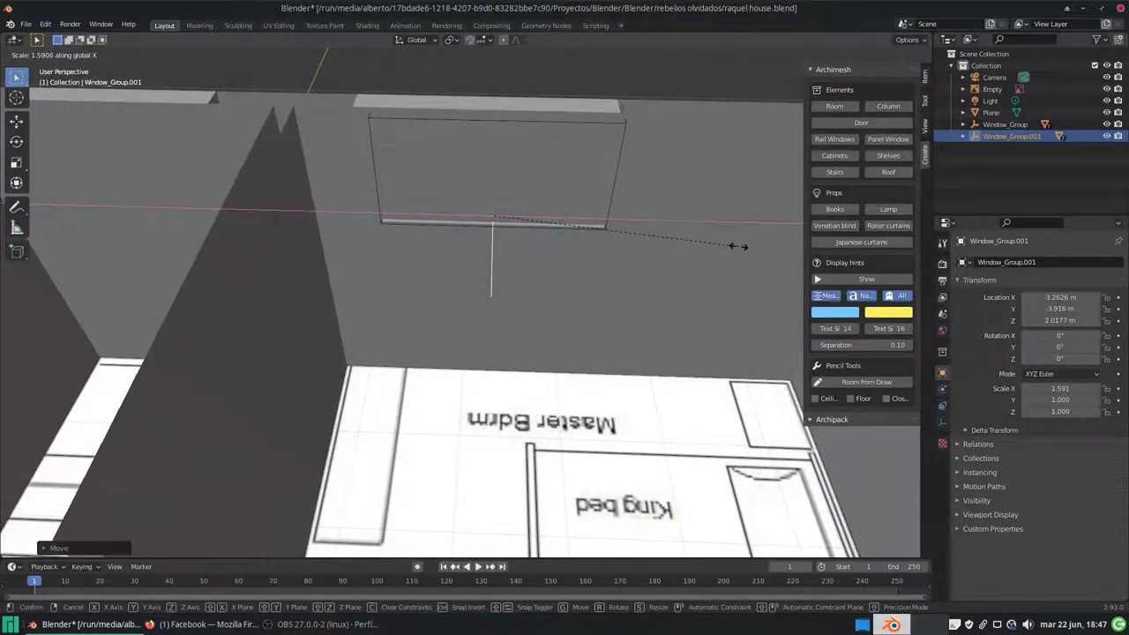
pyautogui.click(741, 249)
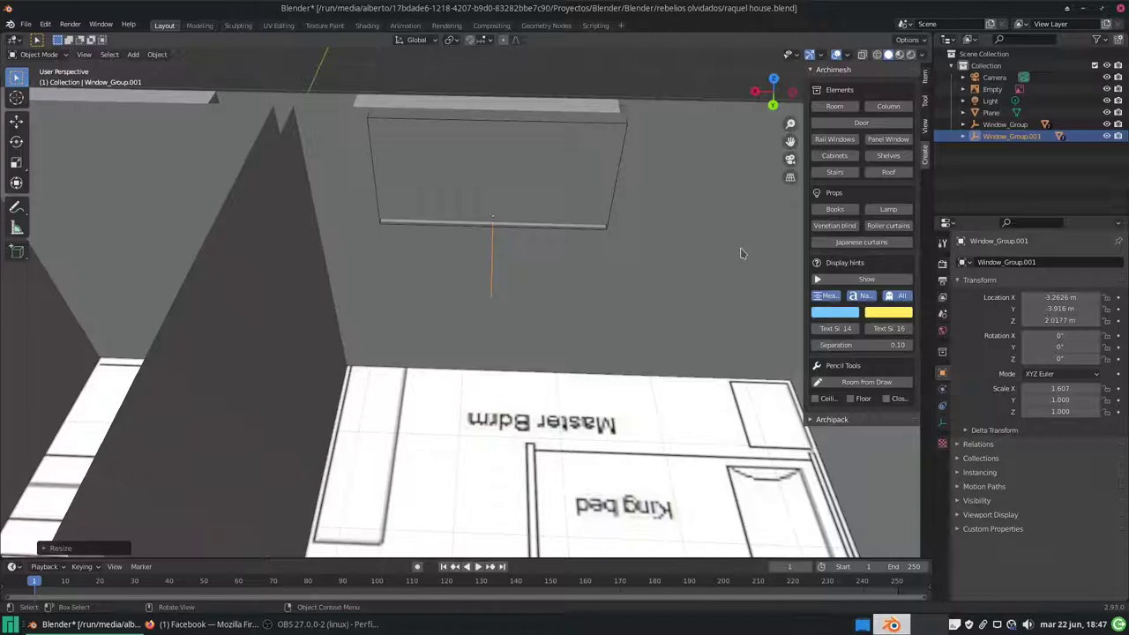
pyautogui.press('g')
pyautogui.press('x')
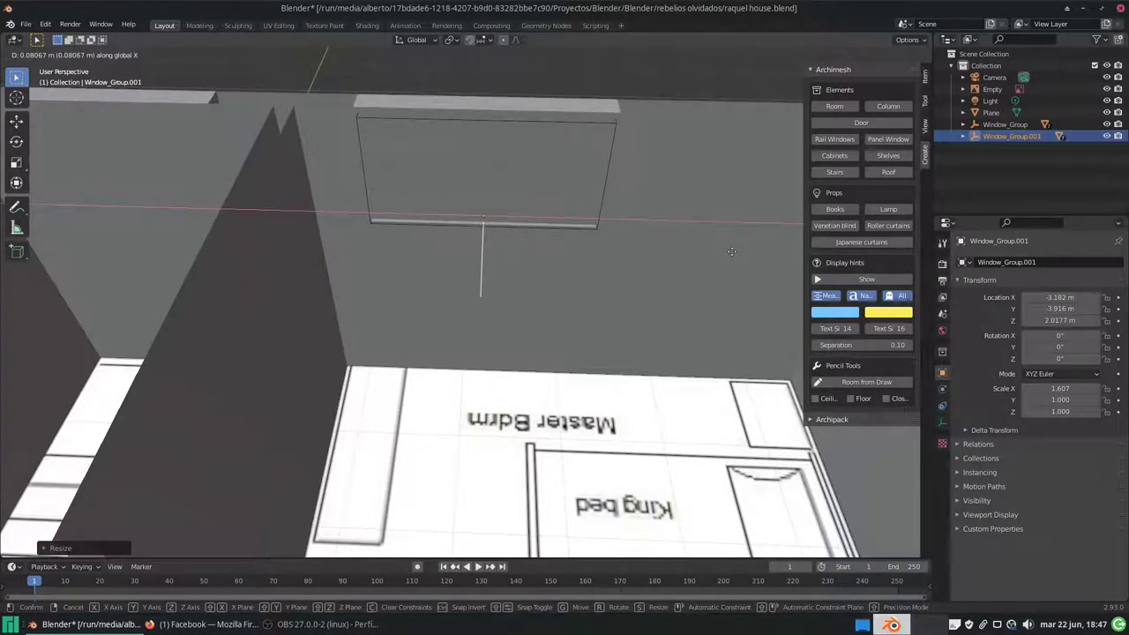
pyautogui.click(731, 252)
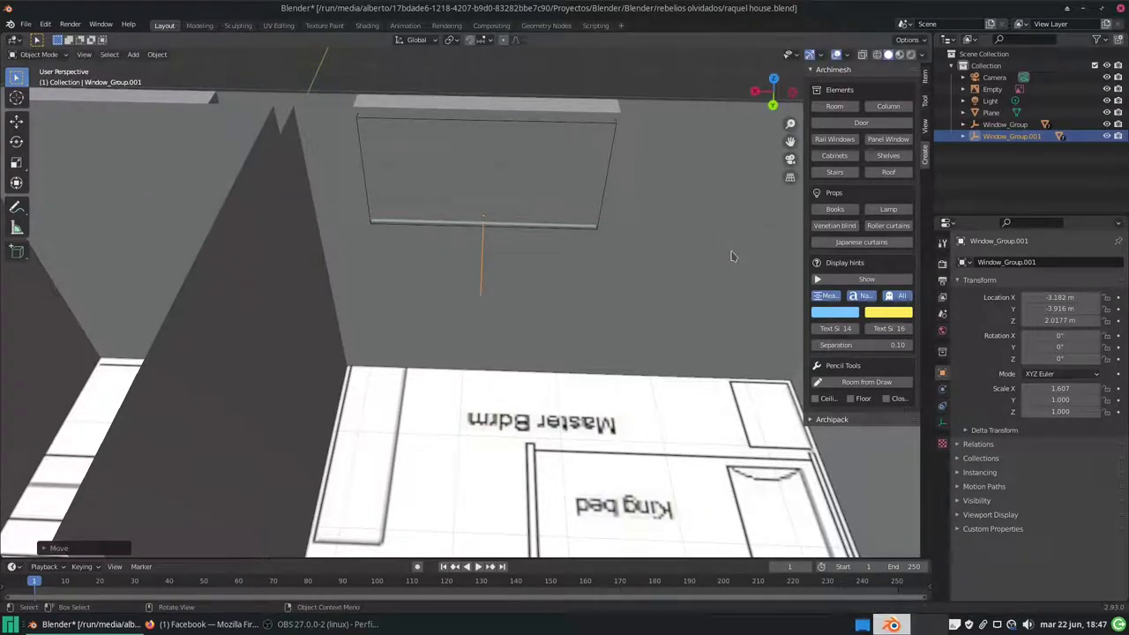
pyautogui.press('s')
pyautogui.press('x')
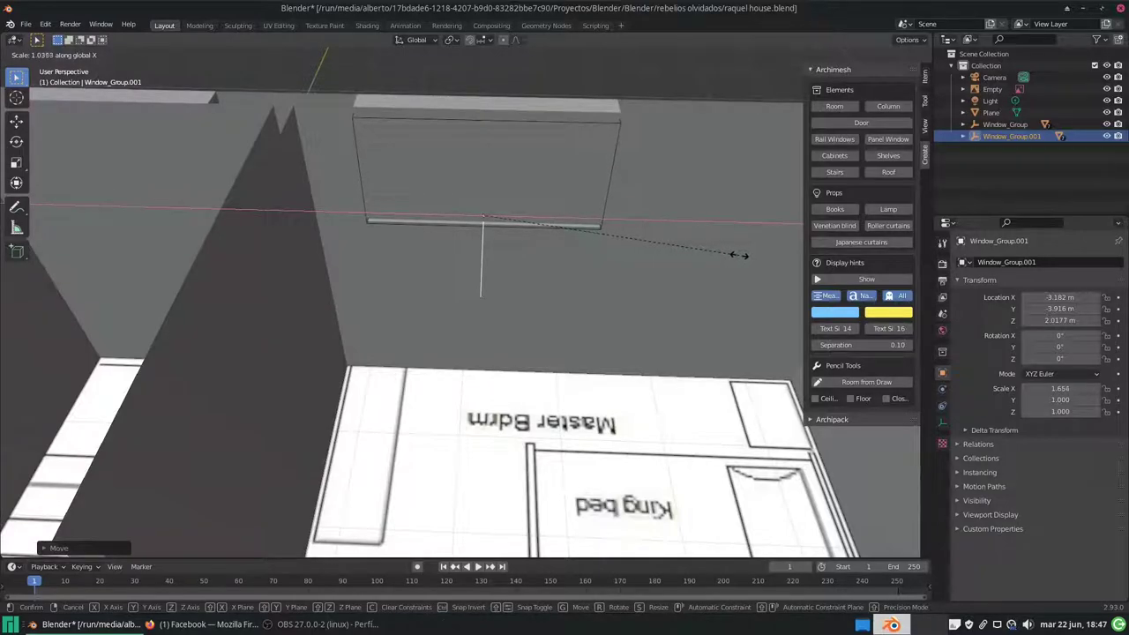
pyautogui.click(741, 259)
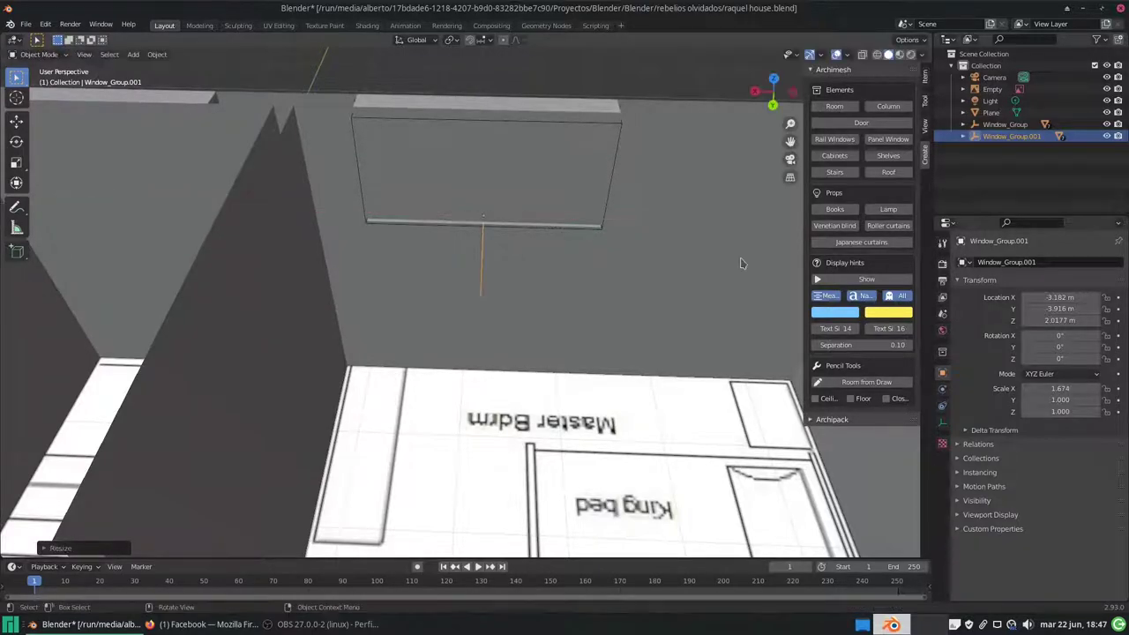
pyautogui.moveTo(456, 231)
pyautogui.mouseDown(button='middle')
pyautogui.moveTo(346, 278)
pyautogui.moveTo(443, 326)
pyautogui.moveTo(550, 260)
pyautogui.mouseUp(button='middle')
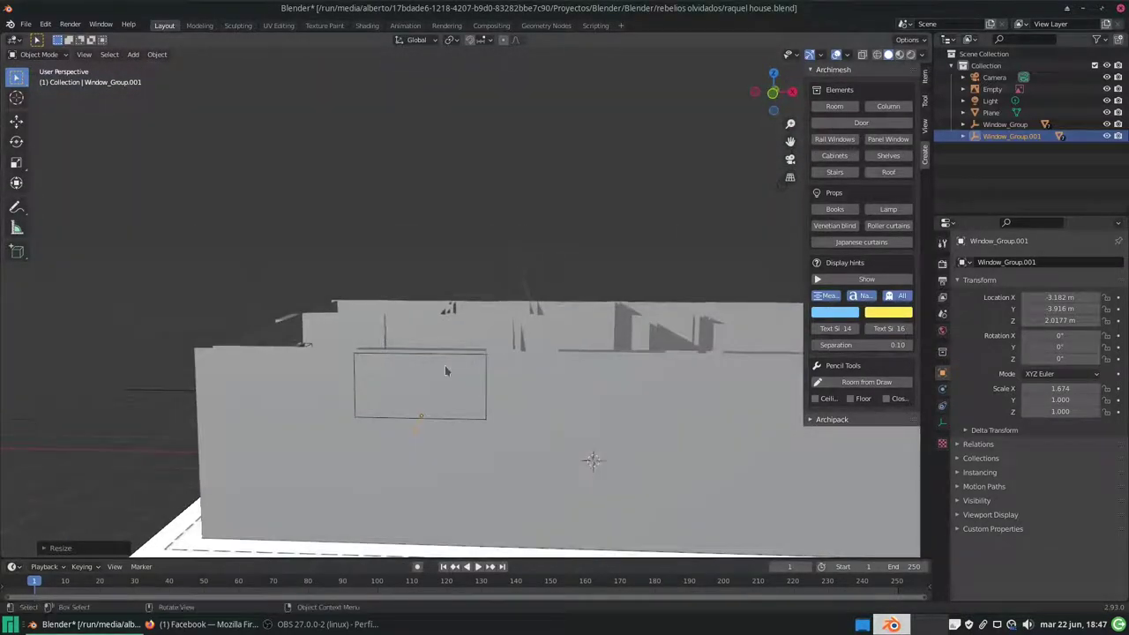
# - Lower Window_Group.001 slightly along Z
pyautogui.scroll(3, 449, 373)
pyautogui.moveTo(412, 430); pyautogui.dragTo(468, 216, button='middle')
pyautogui.press('g')
pyautogui.press('z')
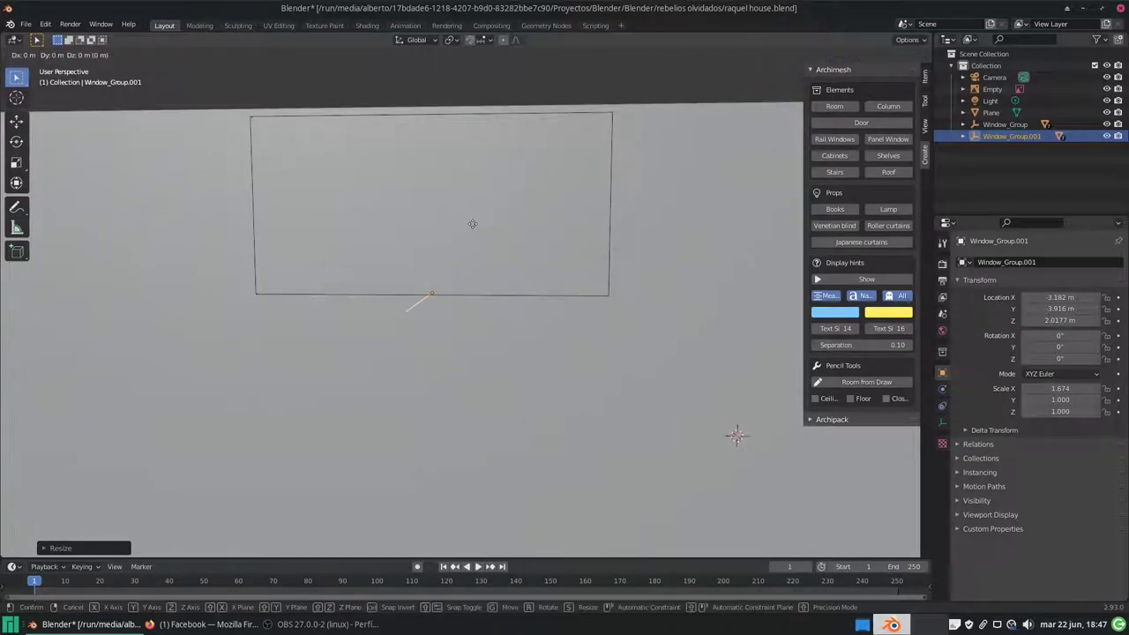
pyautogui.click(475, 248)
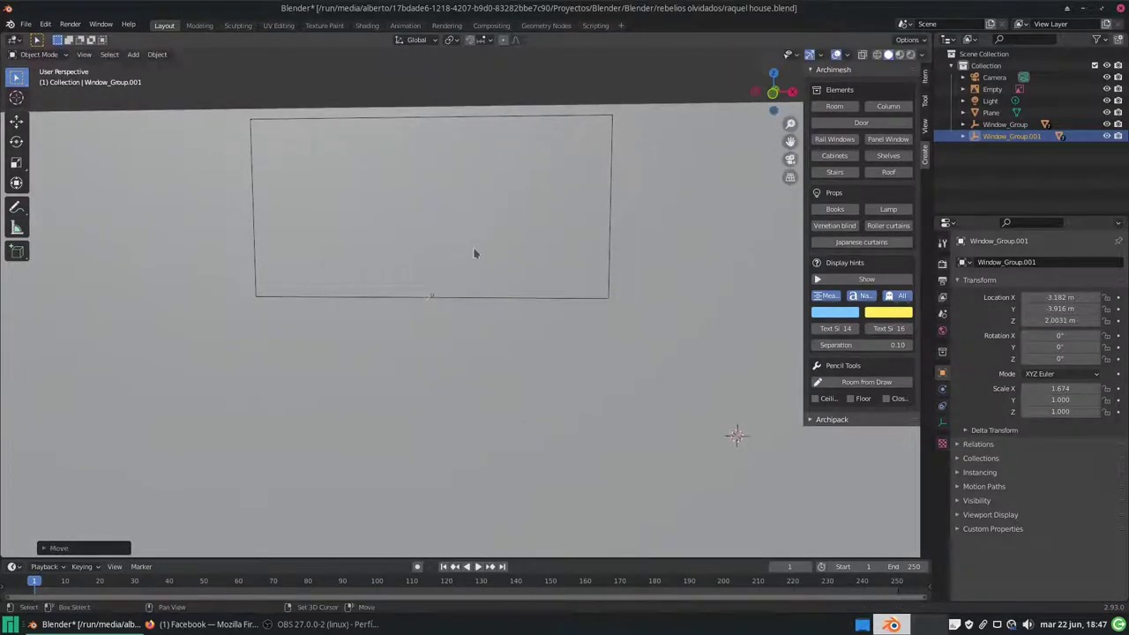
# - Enter Edit Mode on the wall plane and frame the window rectangle in front view
pyautogui.moveTo(412, 250); pyautogui.dragTo(423, 297, button='middle')
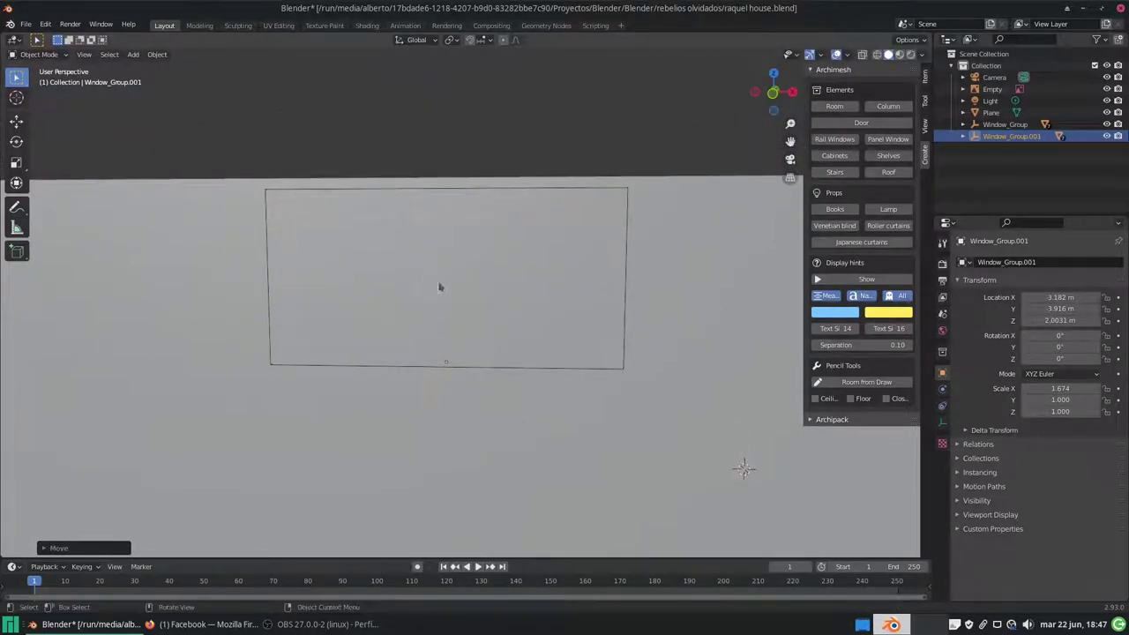
pyautogui.click(575, 438)
pyautogui.press('Tab')
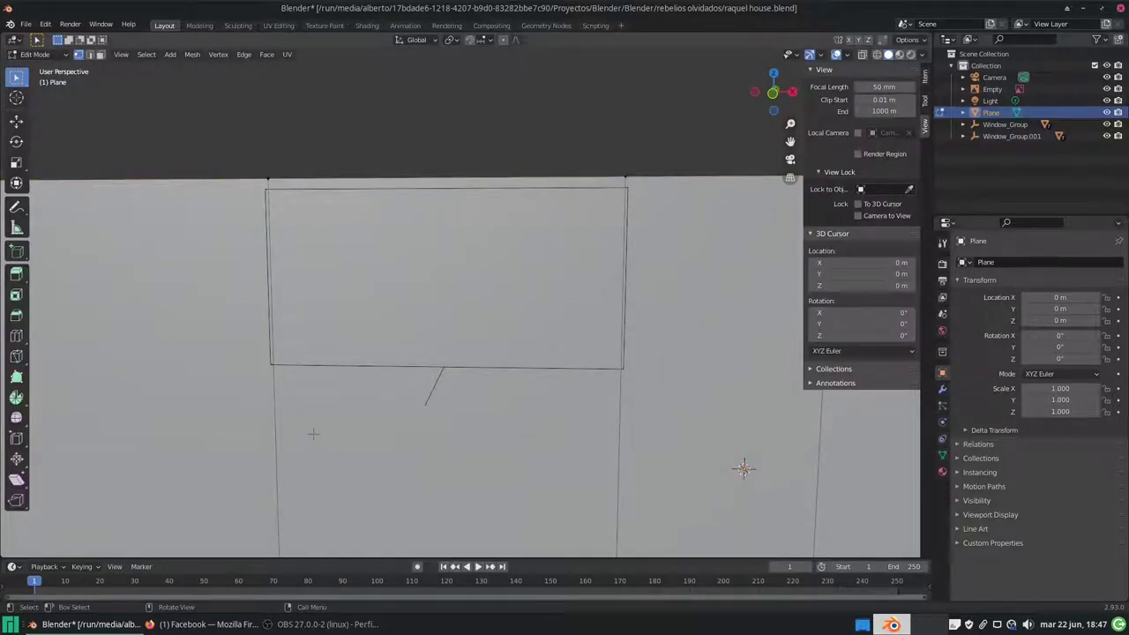
pyautogui.hotkey('ctrl', 'r')
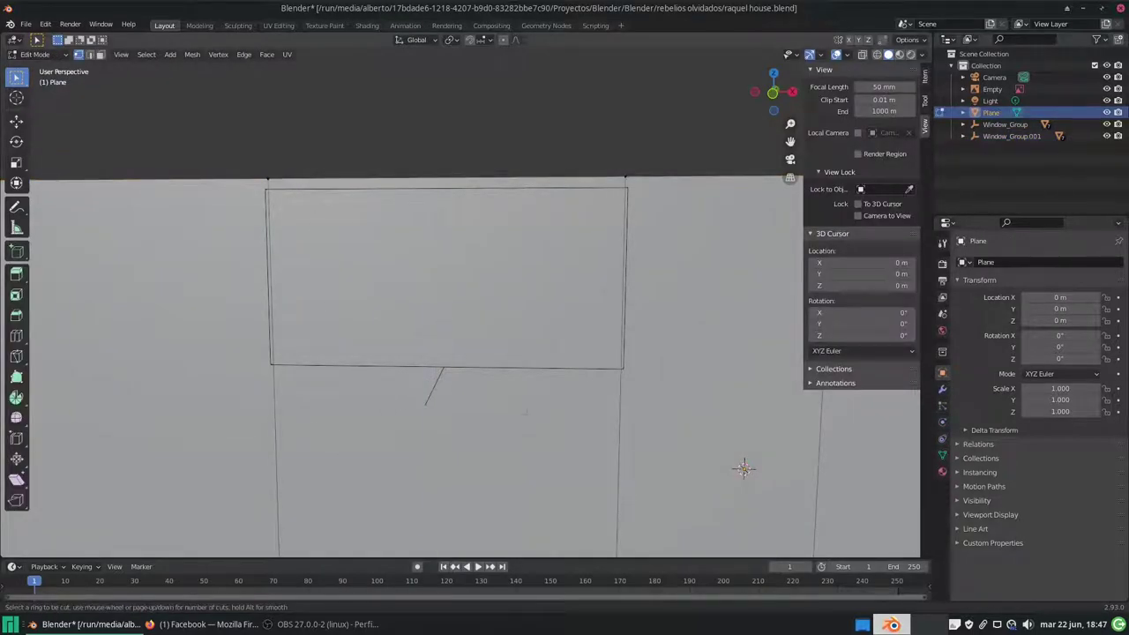
pyautogui.press('Escape')
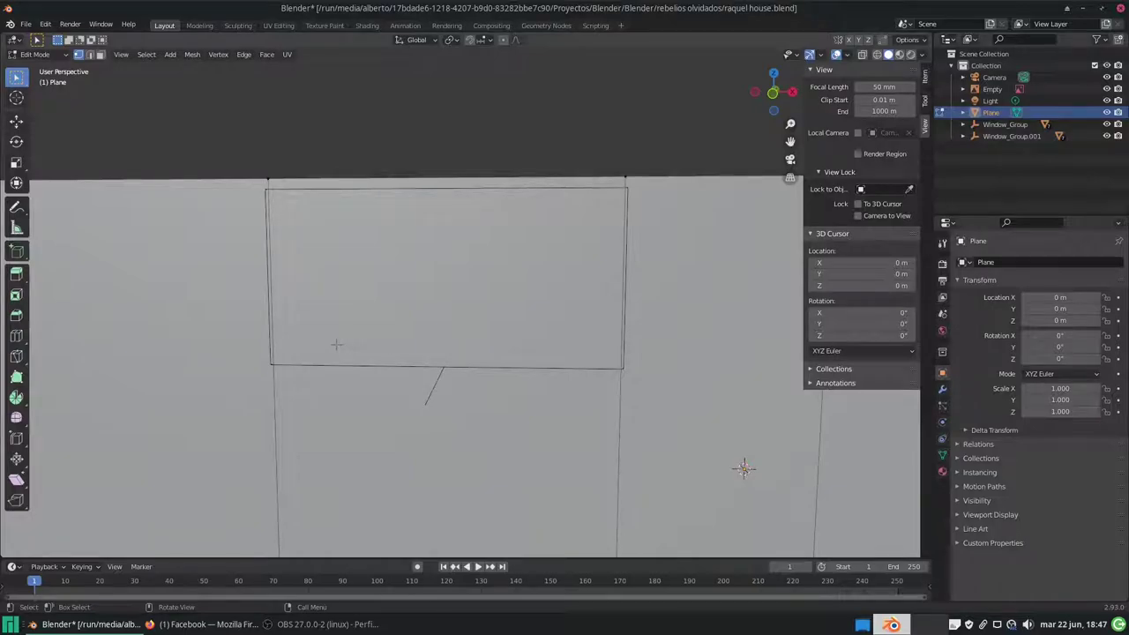
pyautogui.press('ctrl+KP_3')
pyautogui.press('ctrl+KP_1')
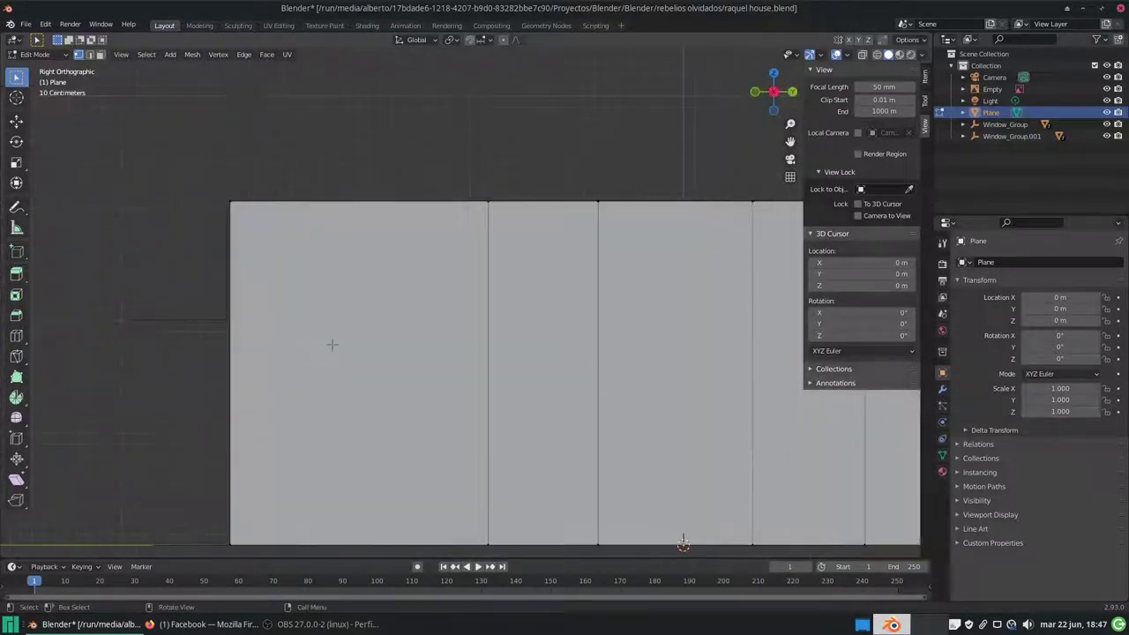
pyautogui.press('KP_1')
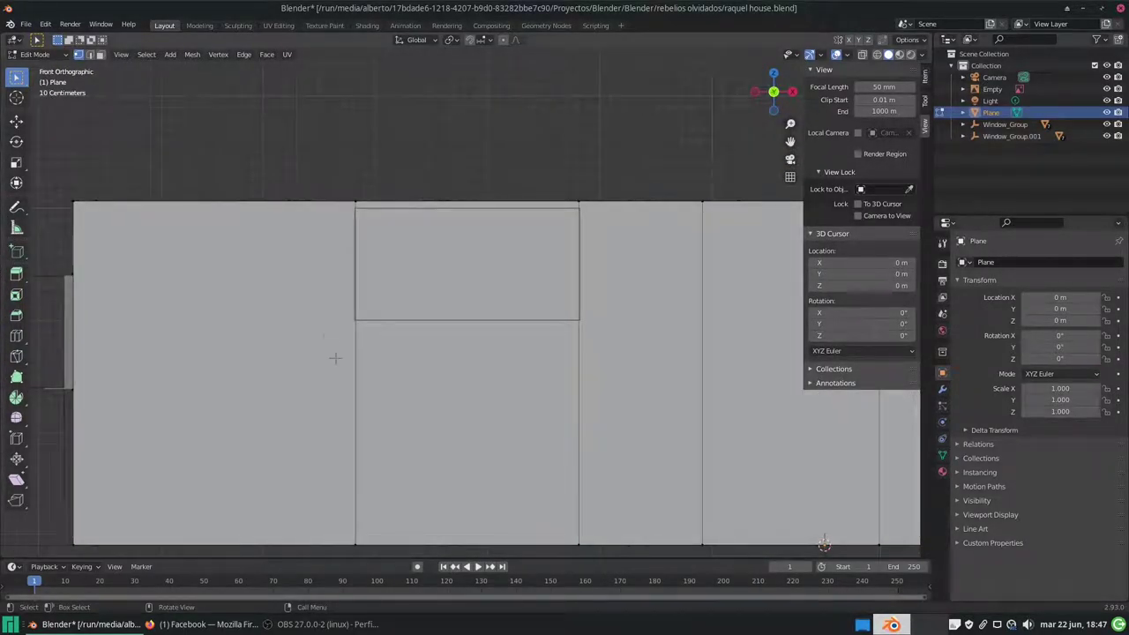
pyautogui.moveTo(335, 356)
pyautogui.mouseDown(button='middle')
pyautogui.moveTo(514, 277)
pyautogui.moveTo(645, 179)
pyautogui.moveTo(617, 370)
pyautogui.moveTo(405, 260)
pyautogui.mouseUp(button='middle')
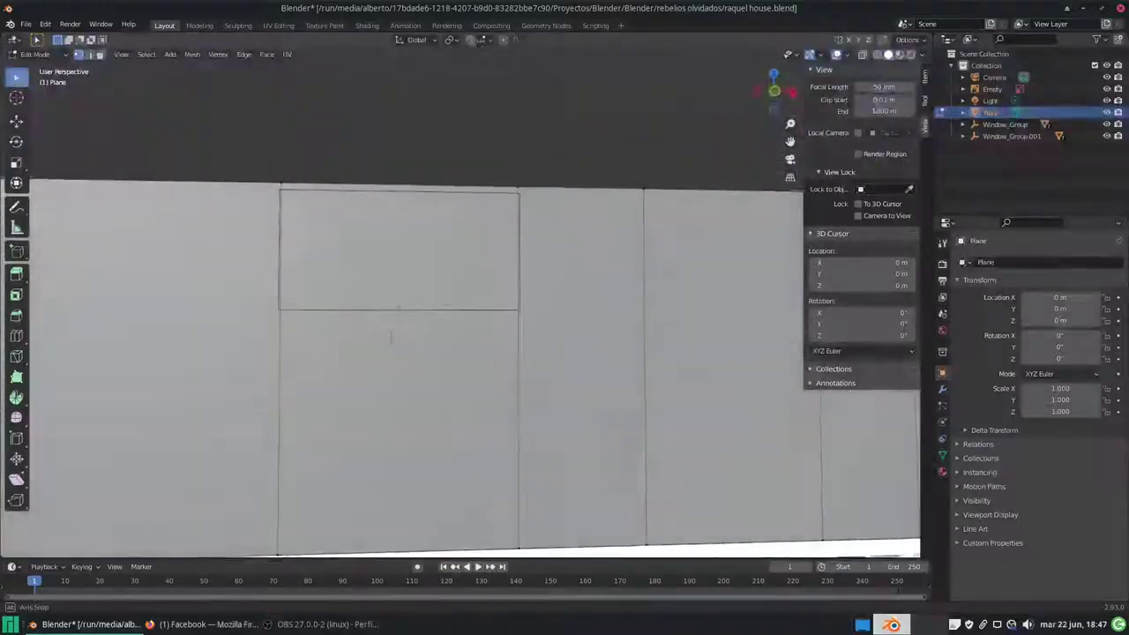
pyautogui.scroll(4, 405, 261)
pyautogui.press('KP_1')
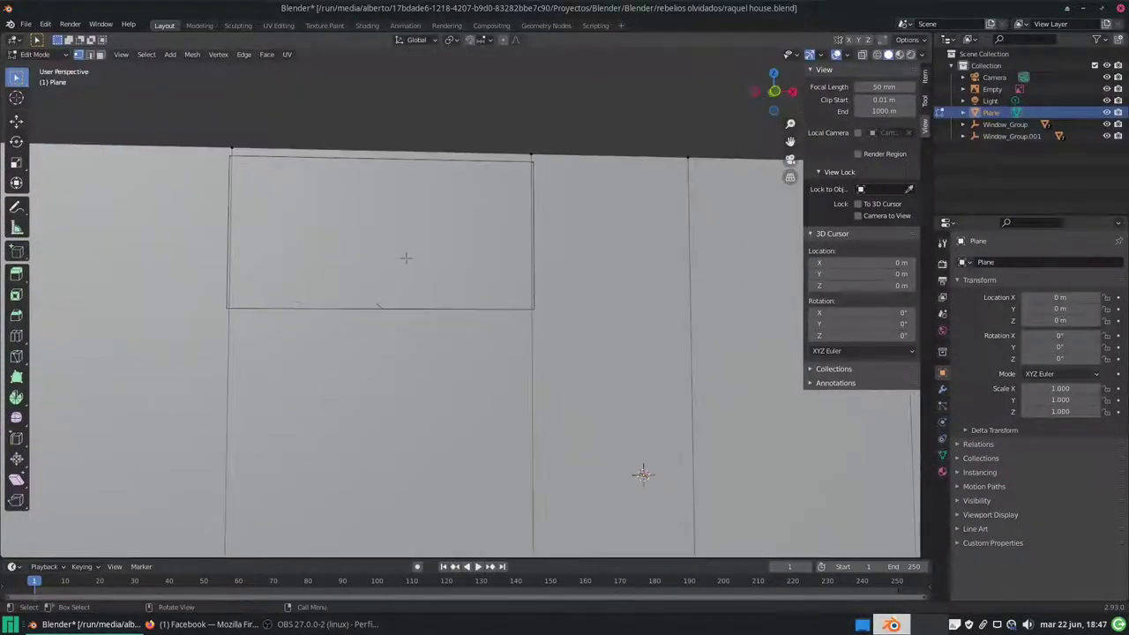
pyautogui.scroll(-2, 404, 261)
pyautogui.scroll(2, 410, 254)
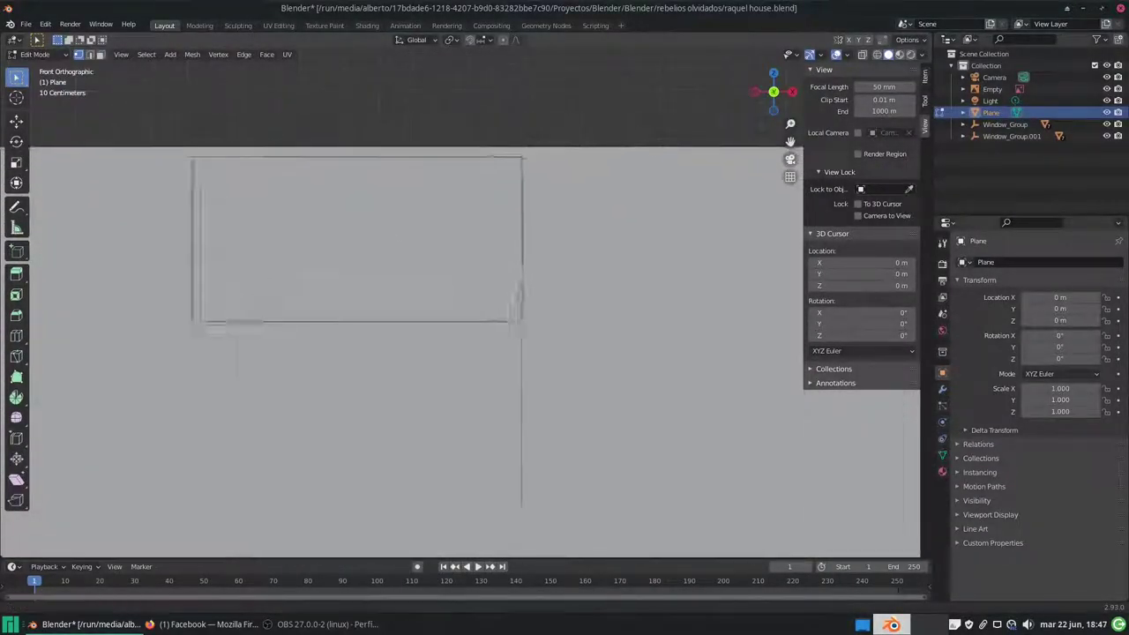
pyautogui.scroll(3, 410, 253)
pyautogui.keyDown('shift'); pyautogui.moveTo(410, 253); pyautogui.dragTo(581, 398, button='middle'); pyautogui.keyUp('shift')
pyautogui.keyDown('shift'); pyautogui.moveTo(509, 309); pyautogui.dragTo(542, 323, button='middle'); pyautogui.keyUp('shift')
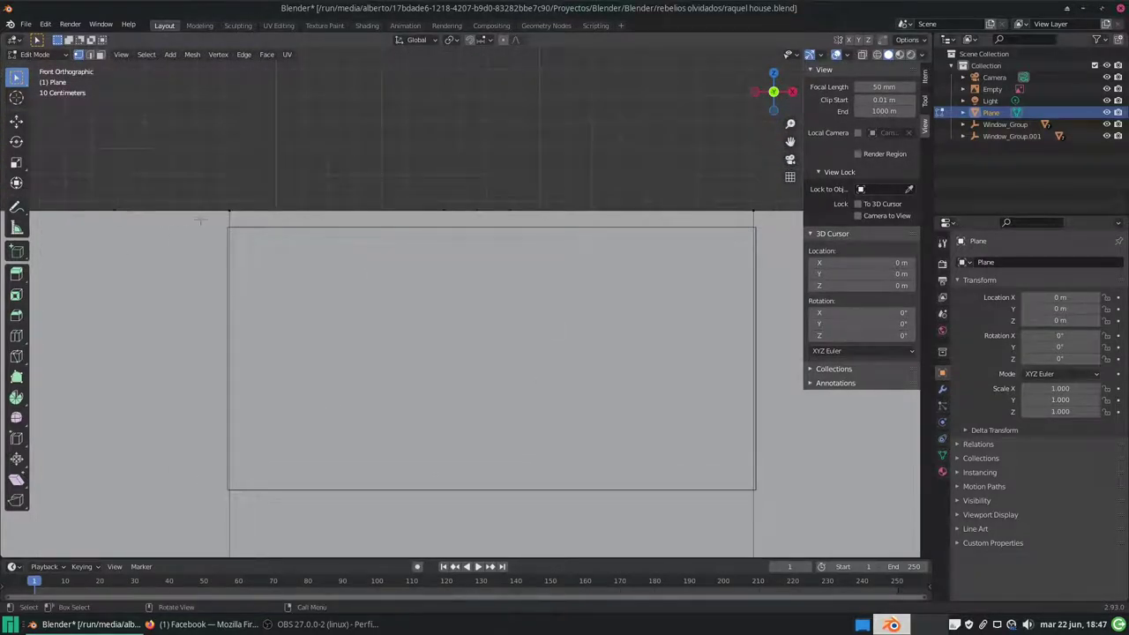
# - Knife-cut the wall along the window's top and bottom edges
pyautogui.press('k')
pyautogui.click(230, 221)
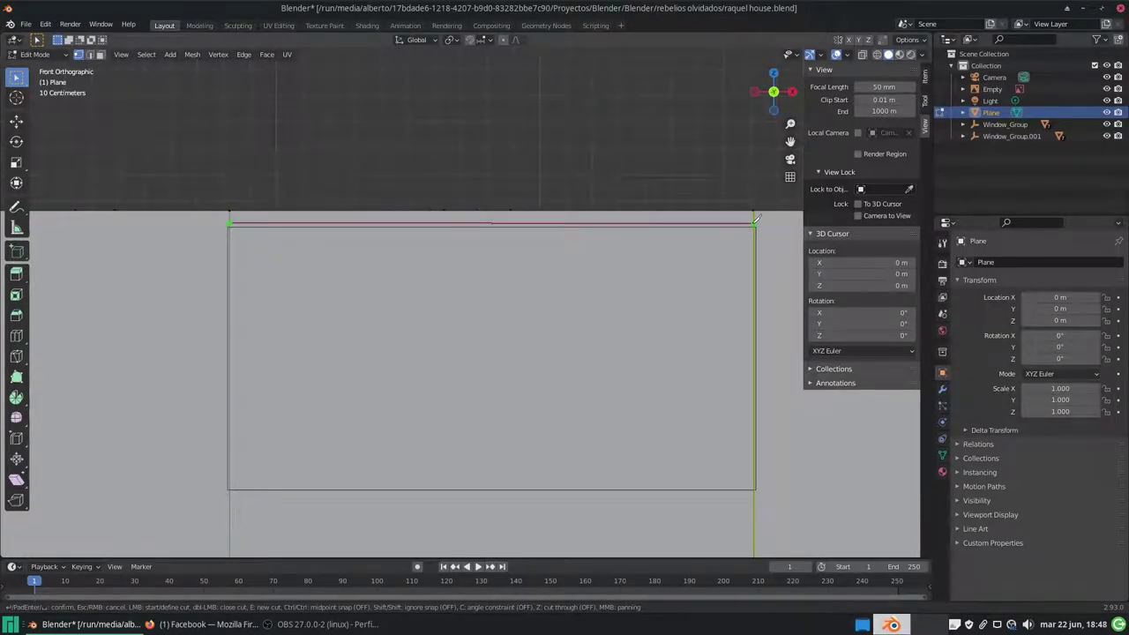
pyautogui.click(755, 221)
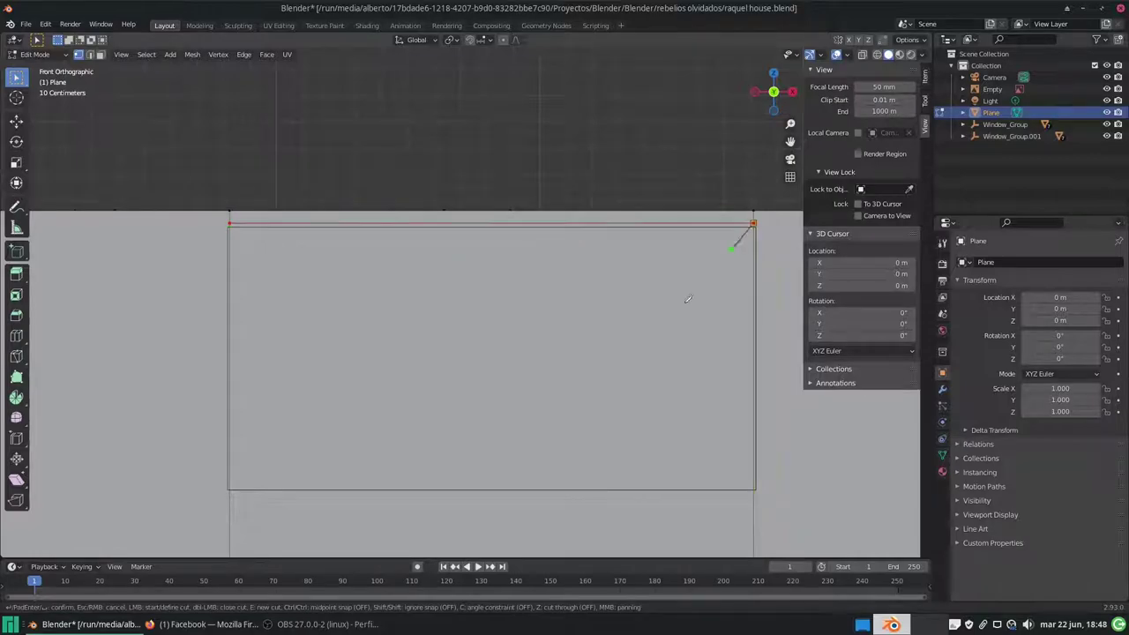
pyautogui.press('Return')
pyautogui.keyDown('shift'); pyautogui.moveTo(521, 403); pyautogui.dragTo(539, 314, button='middle'); pyautogui.keyUp('shift')
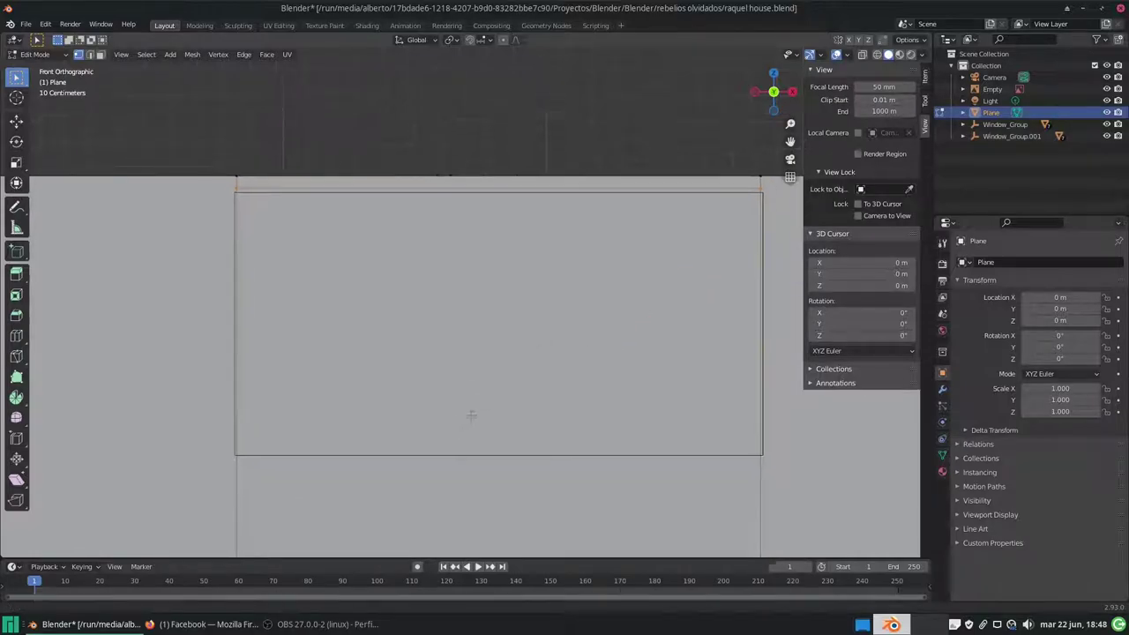
pyautogui.press('k')
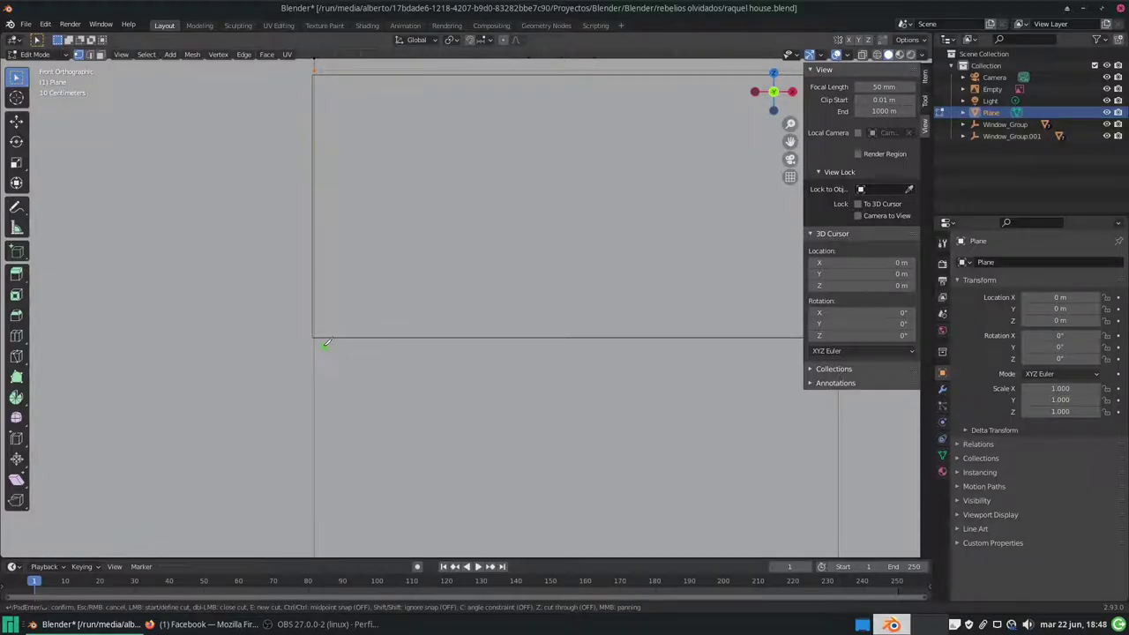
pyautogui.click(316, 341)
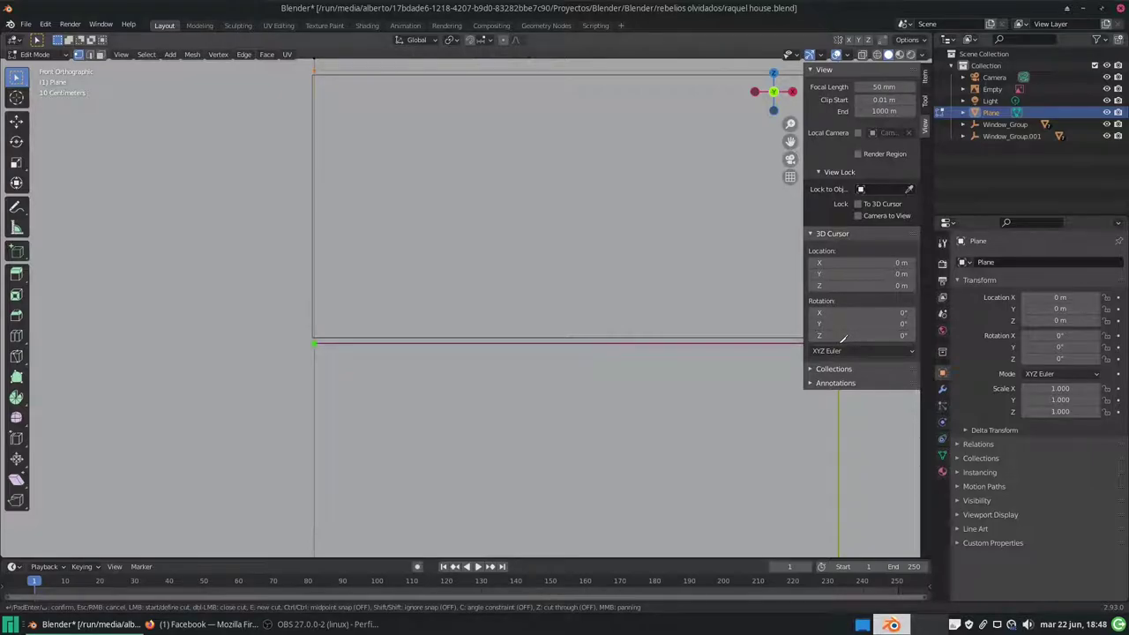
pyautogui.press('Return')
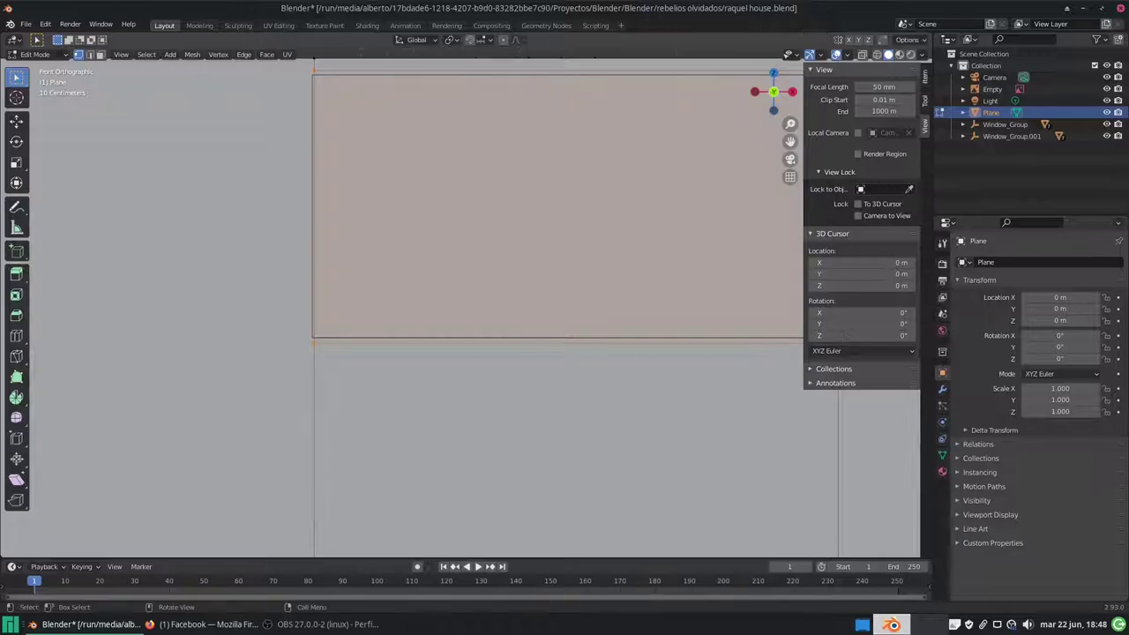
# - Delete the wall face covering the window
pyautogui.press('x')
pyautogui.click(580, 371)
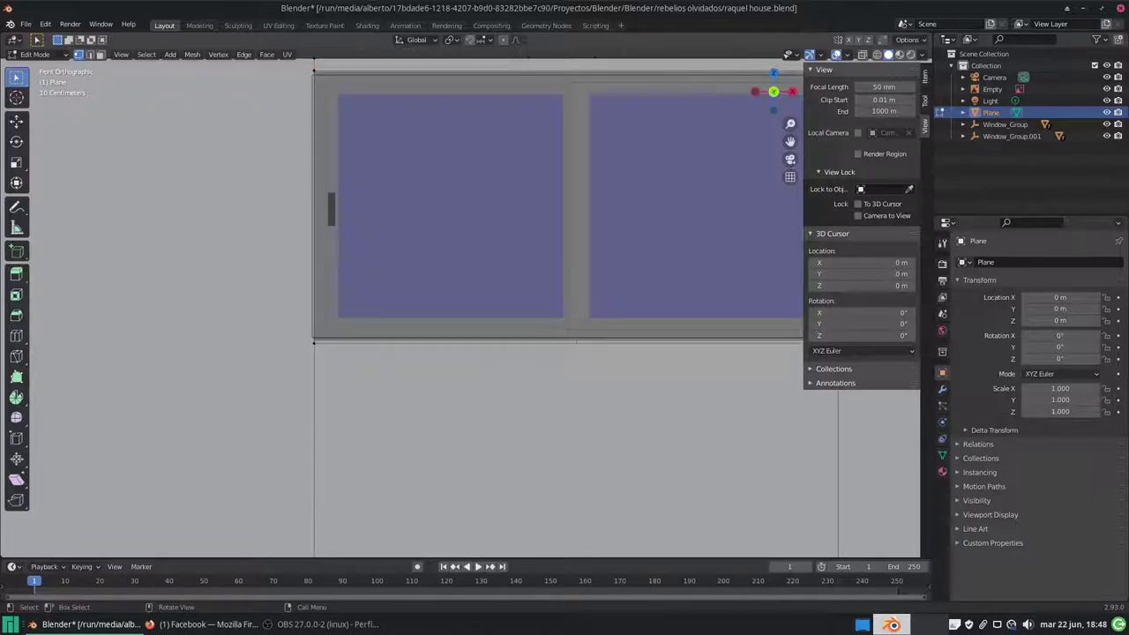
pyautogui.scroll(-2, 581, 372)
# - Knife-cut the wall along the second window's top edge
pyautogui.scroll(-1, 581, 372)
pyautogui.moveTo(580, 371)
pyautogui.mouseDown(button='middle')
pyautogui.moveTo(485, 282)
pyautogui.moveTo(476, 300)
pyautogui.moveTo(476, 251)
pyautogui.moveTo(450, 243)
pyautogui.mouseUp(button='middle')
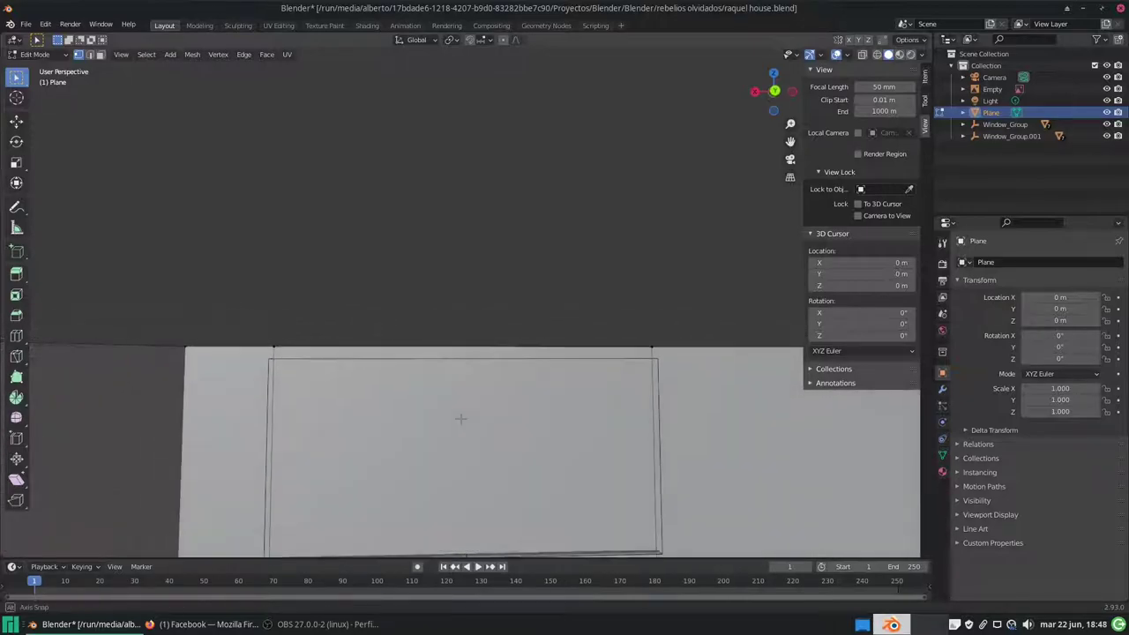
pyautogui.moveTo(458, 416)
pyautogui.mouseDown(button='middle')
pyautogui.moveTo(313, 435)
pyautogui.moveTo(312, 481)
pyautogui.mouseUp(button='middle')
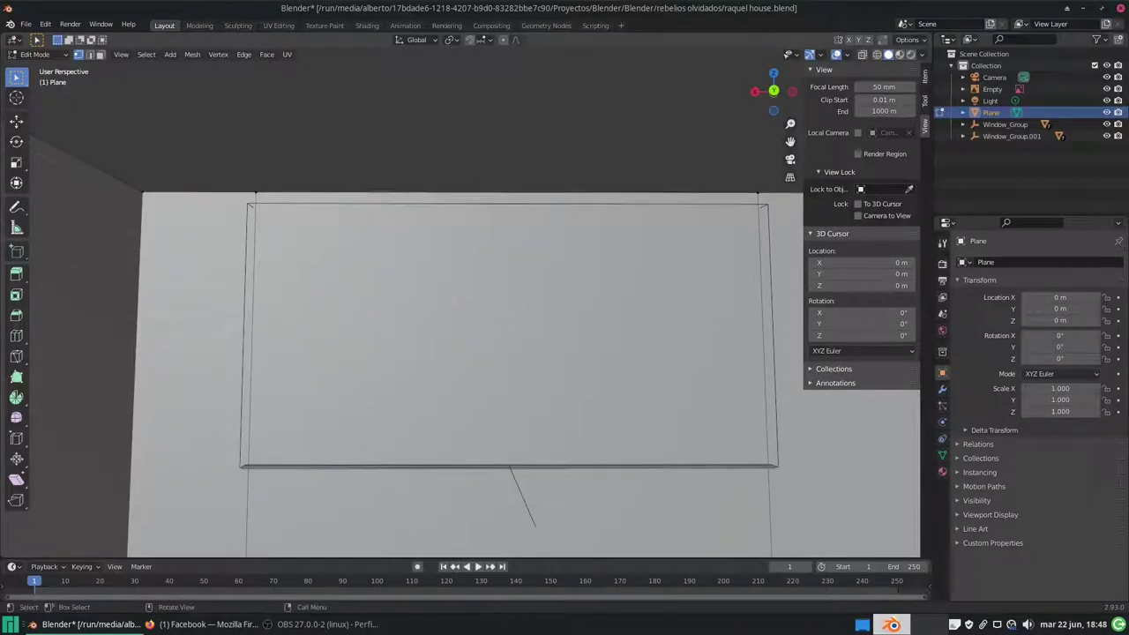
pyautogui.moveTo(573, 333); pyautogui.dragTo(564, 353, button='middle')
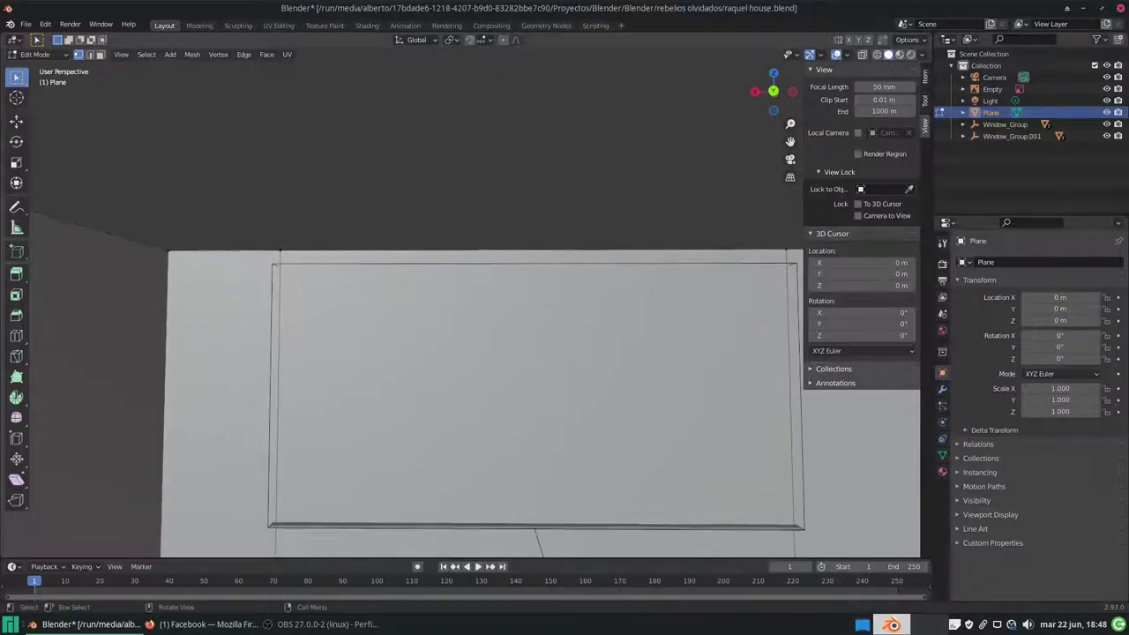
pyautogui.press('k')
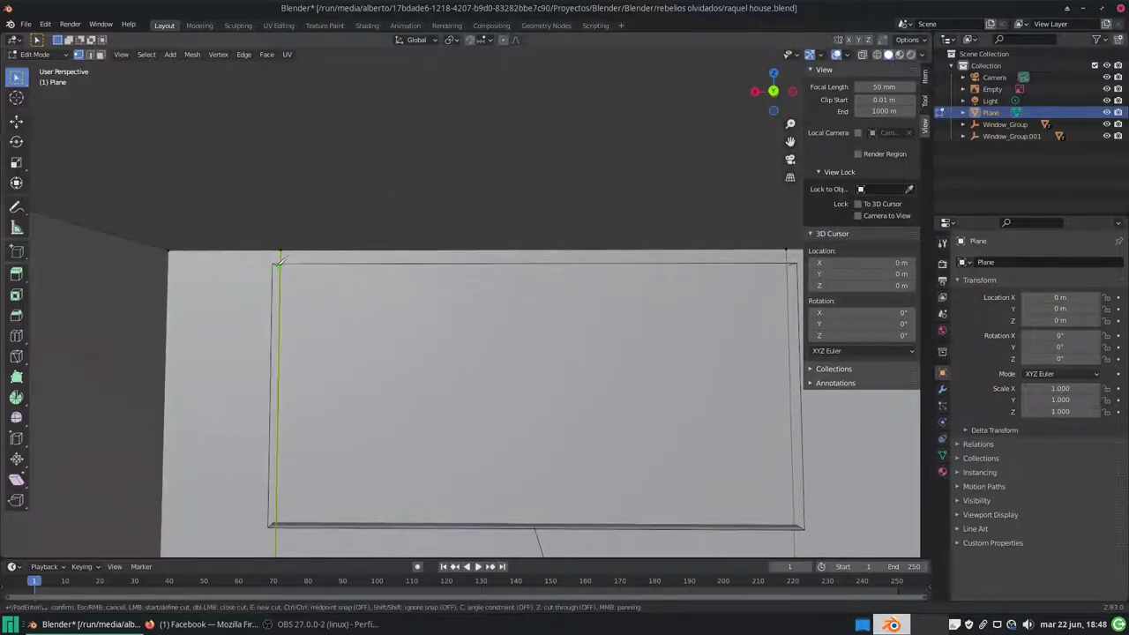
pyautogui.click(280, 258)
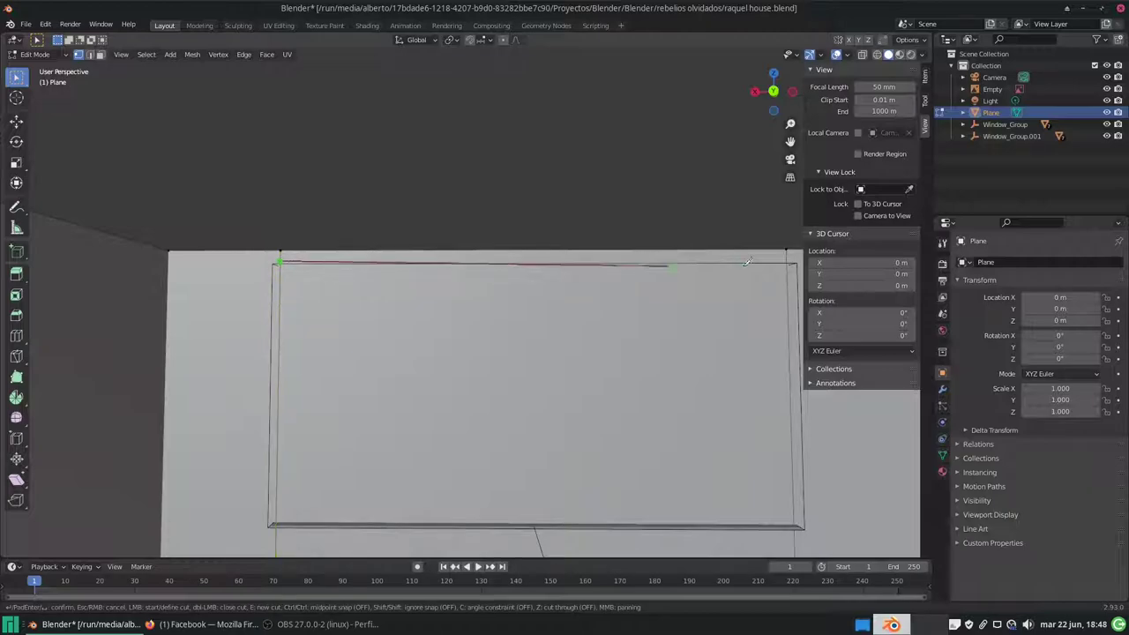
pyautogui.click(790, 258)
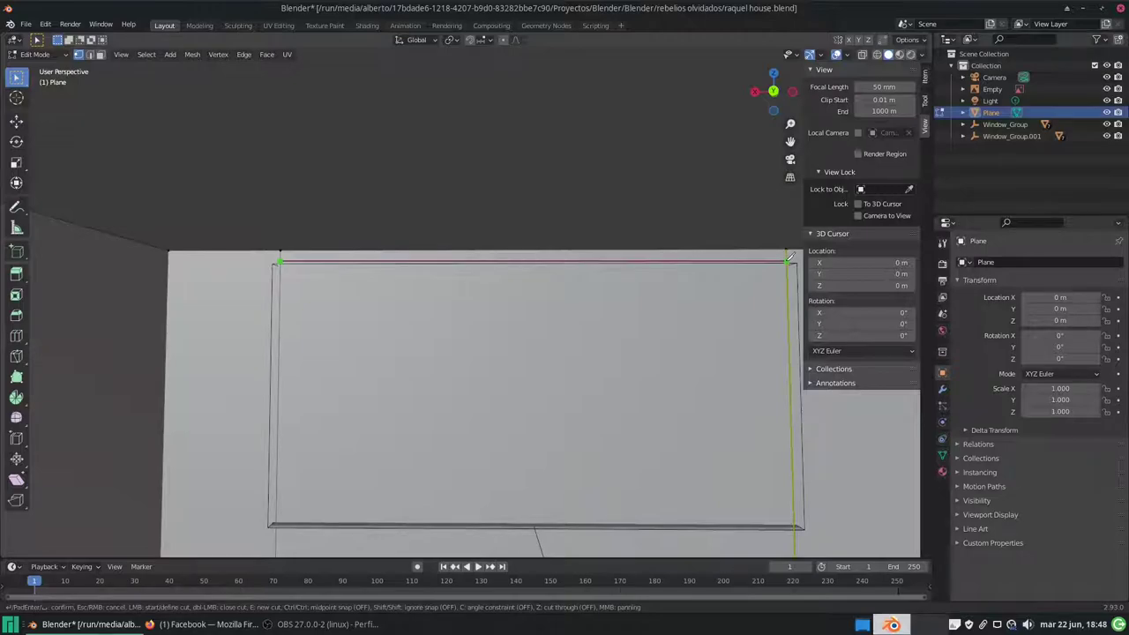
pyautogui.click(790, 258)
pyautogui.press('Return')
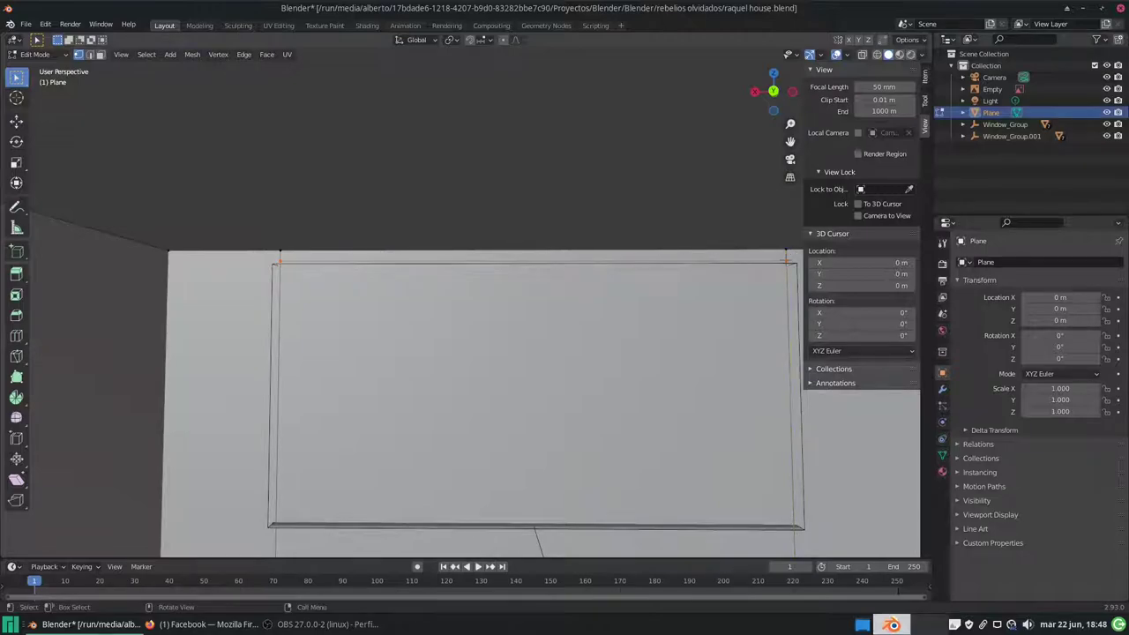
# - Cut along the second window's bottom edge and delete the enclosed wall face
pyautogui.keyDown('shift'); pyautogui.moveTo(528, 487); pyautogui.dragTo(452, 414, button='middle'); pyautogui.keyUp('shift')
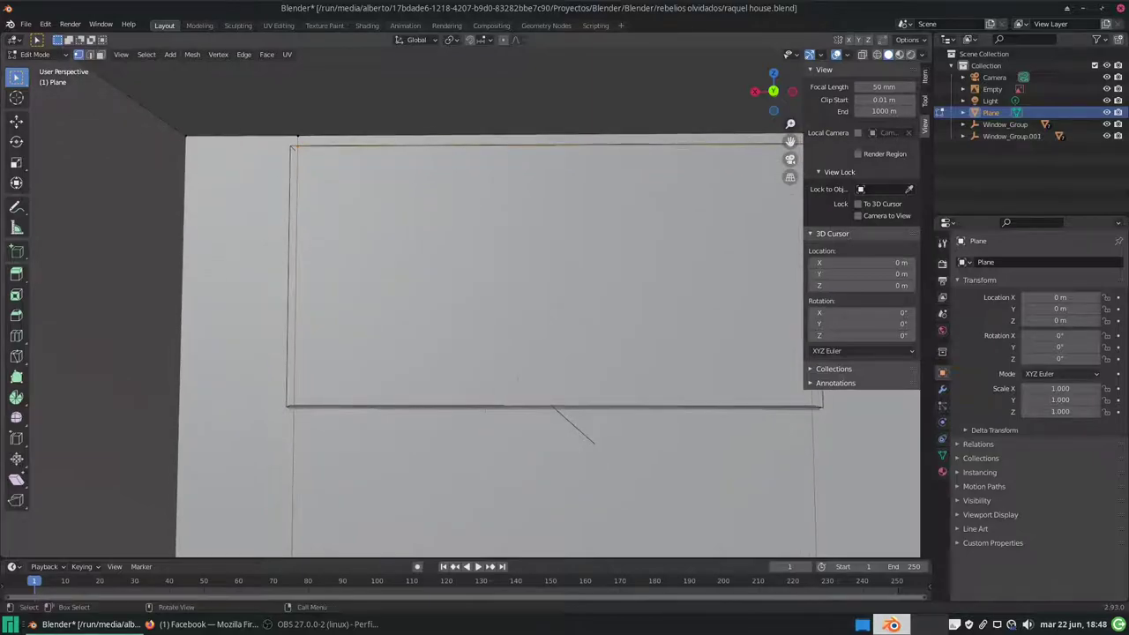
pyautogui.press('k')
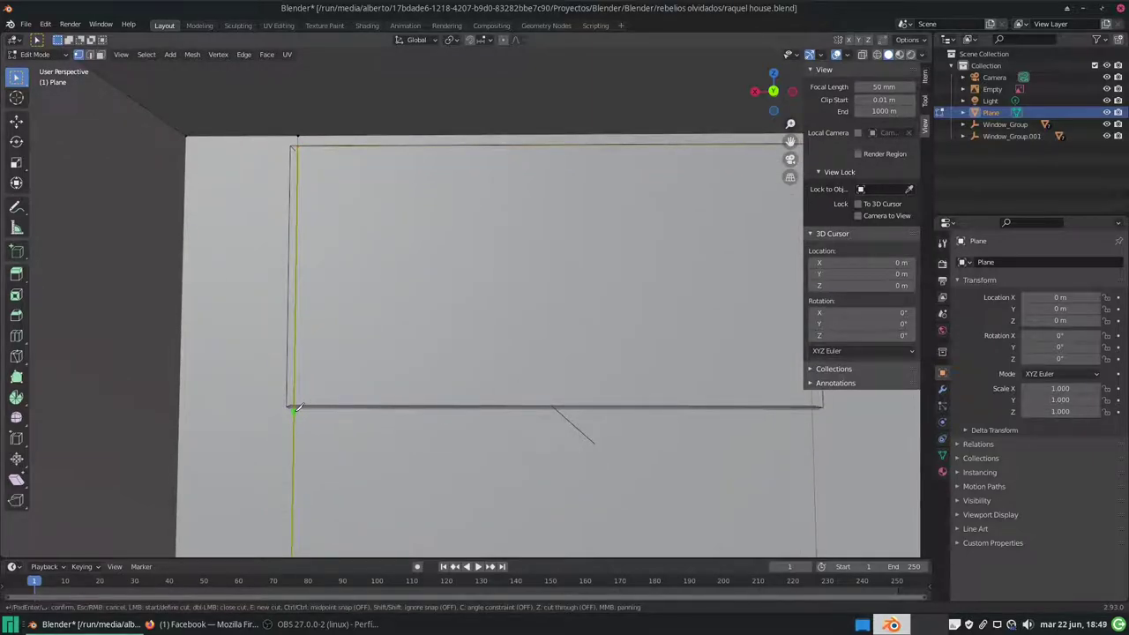
pyautogui.click(296, 408)
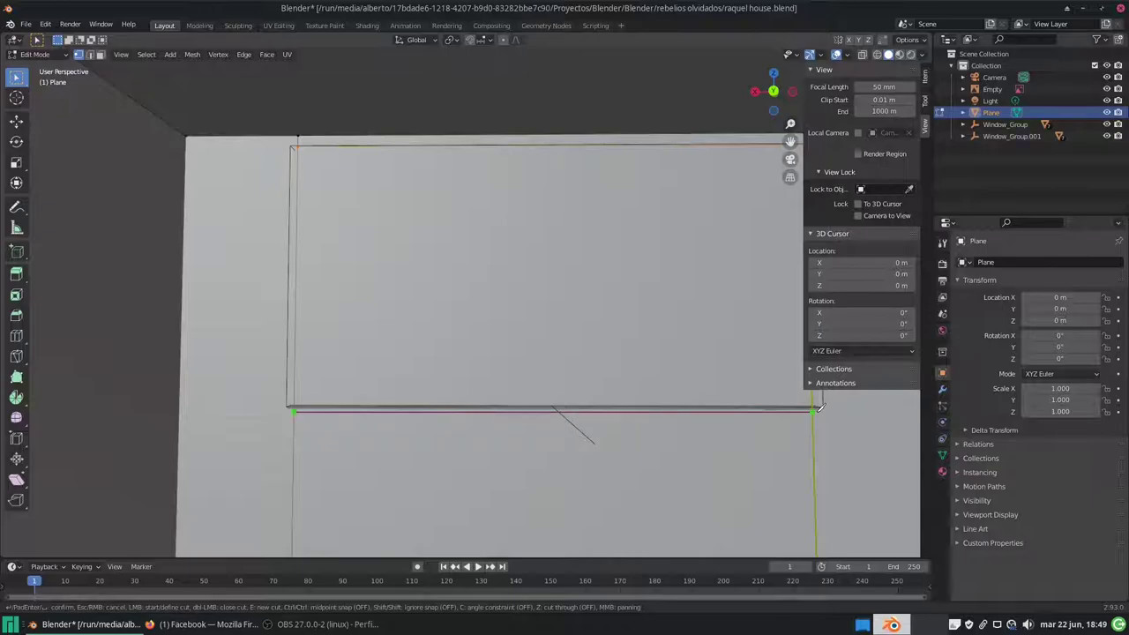
pyautogui.click(814, 410)
pyautogui.press('Return')
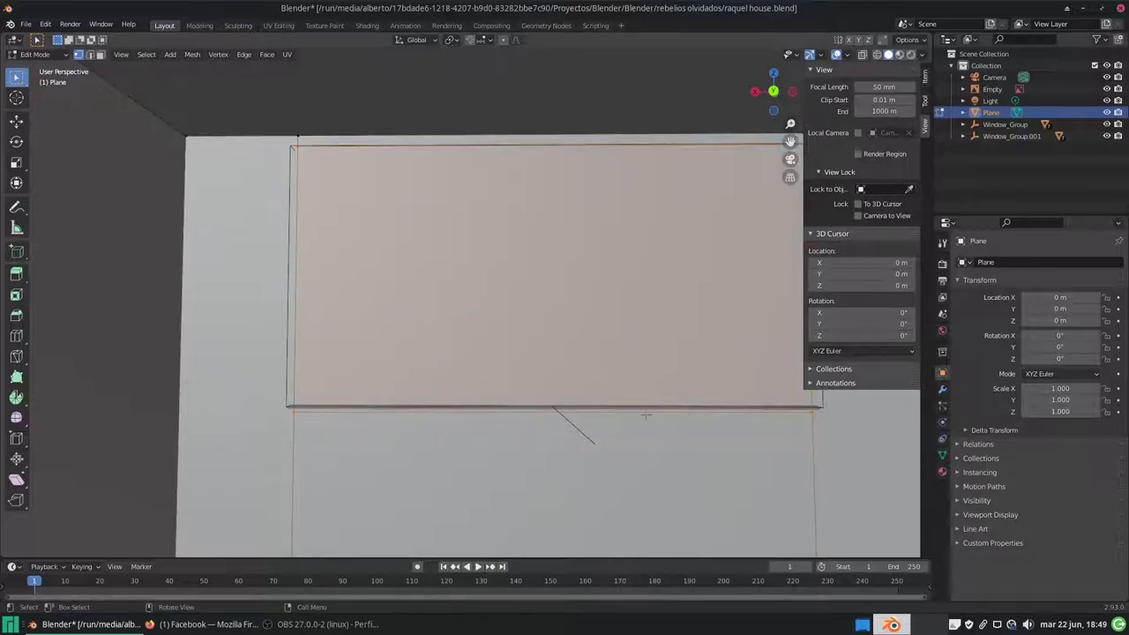
pyautogui.press('x')
pyautogui.click(645, 422)
# - Return to Object Mode and select the whole Window_Group.001
pyautogui.scroll(-3, 645, 422)
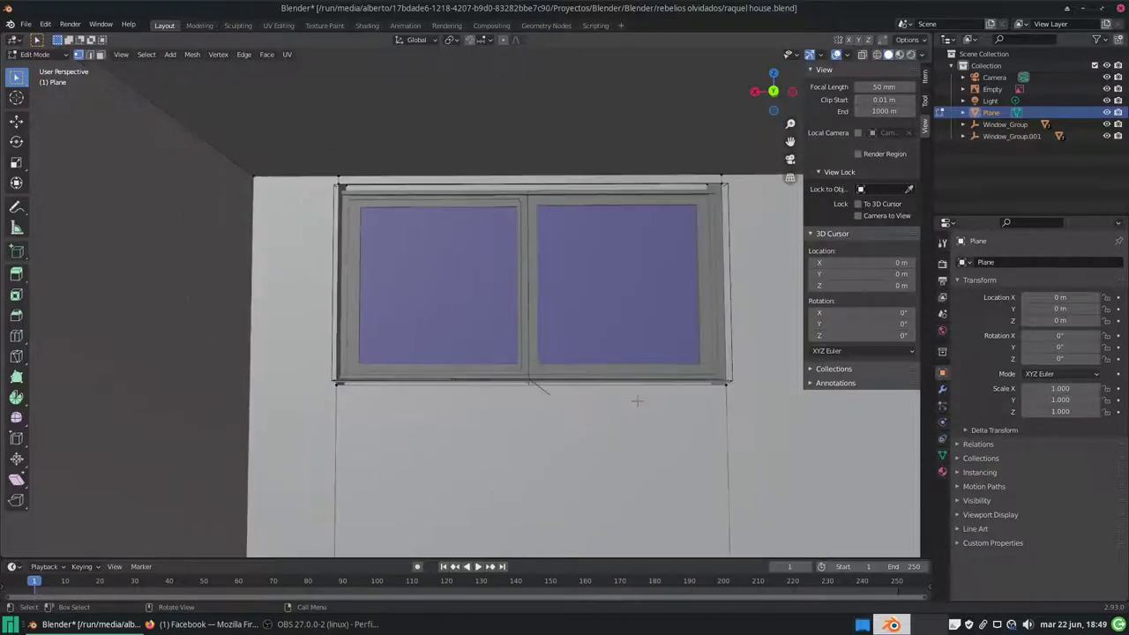
pyautogui.moveTo(645, 422)
pyautogui.mouseDown(button='middle')
pyautogui.moveTo(573, 370)
pyautogui.moveTo(550, 311)
pyautogui.mouseUp(button='middle')
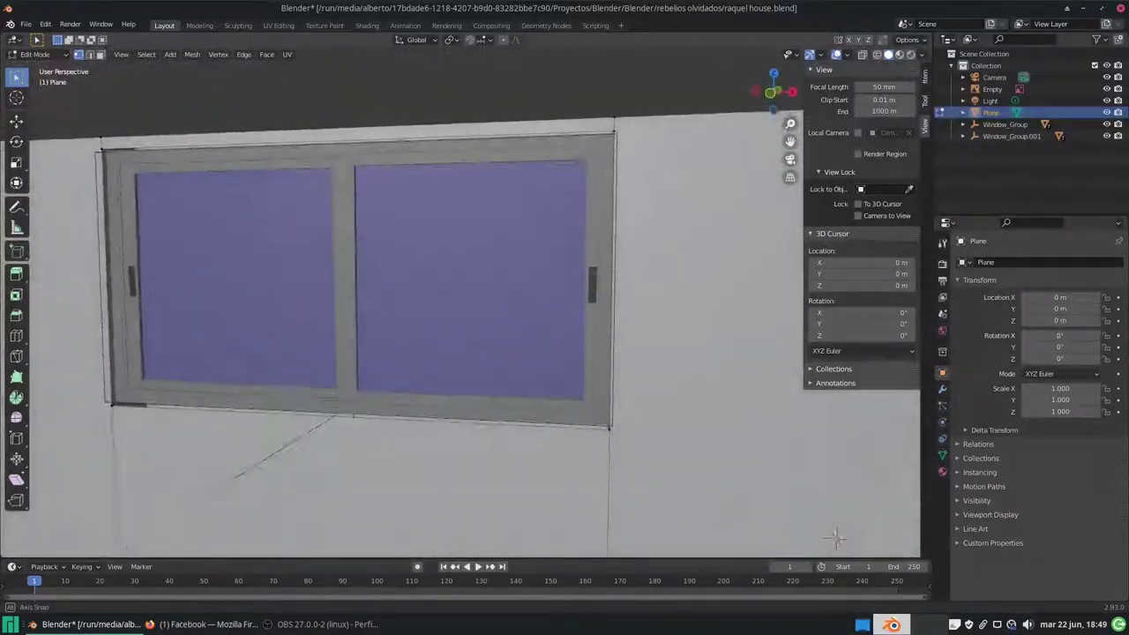
pyautogui.moveTo(551, 311)
pyautogui.mouseDown(button='middle')
pyautogui.moveTo(618, 318)
pyautogui.moveTo(599, 265)
pyautogui.moveTo(565, 291)
pyautogui.moveTo(547, 265)
pyautogui.mouseUp(button='middle')
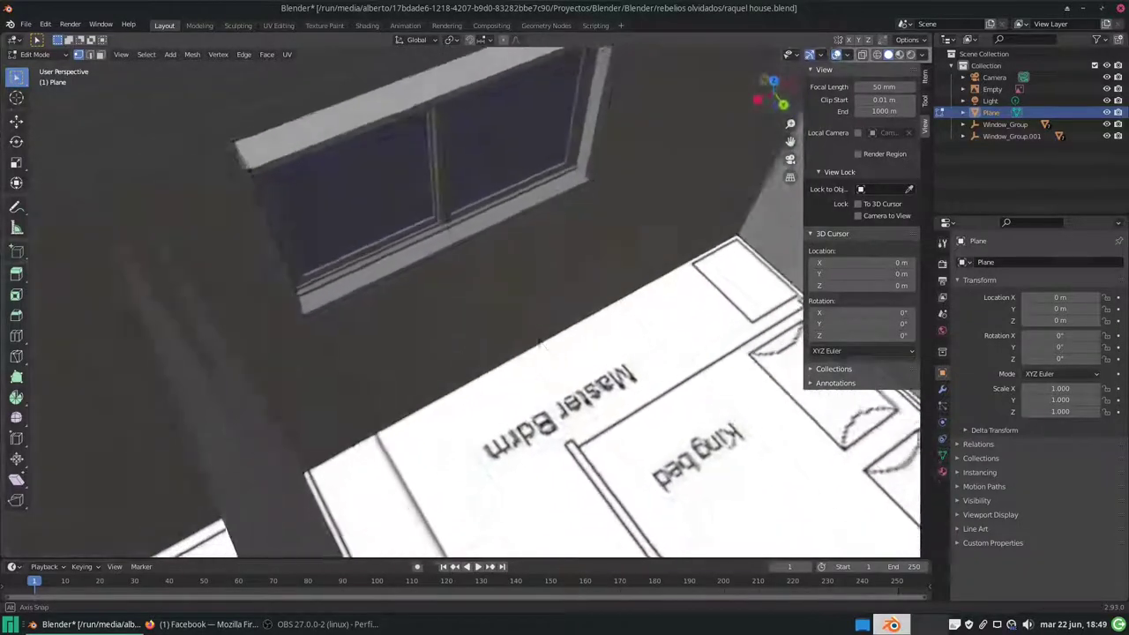
pyautogui.moveTo(228, 553); pyautogui.dragTo(533, 331, button='middle')
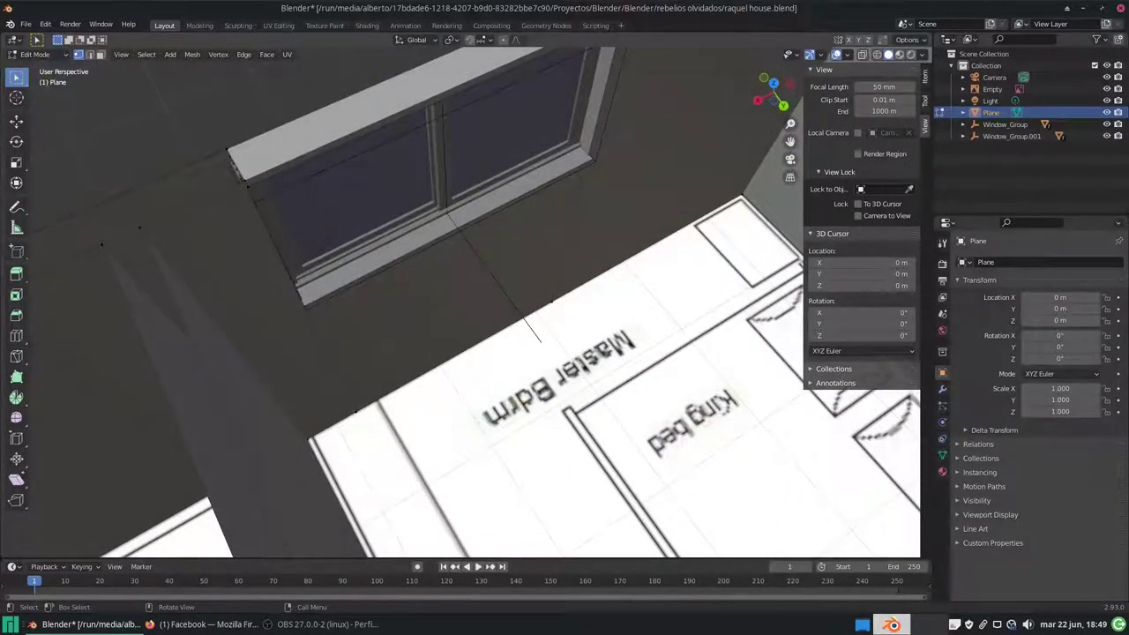
pyautogui.press('Tab')
pyautogui.click(497, 284)
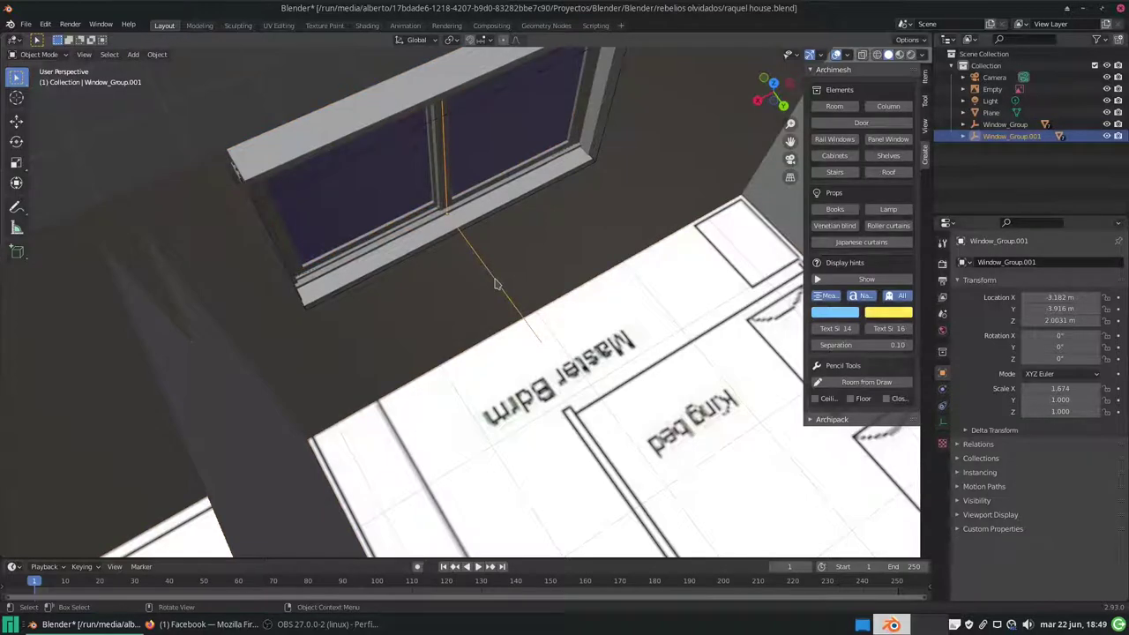
pyautogui.click(413, 189)
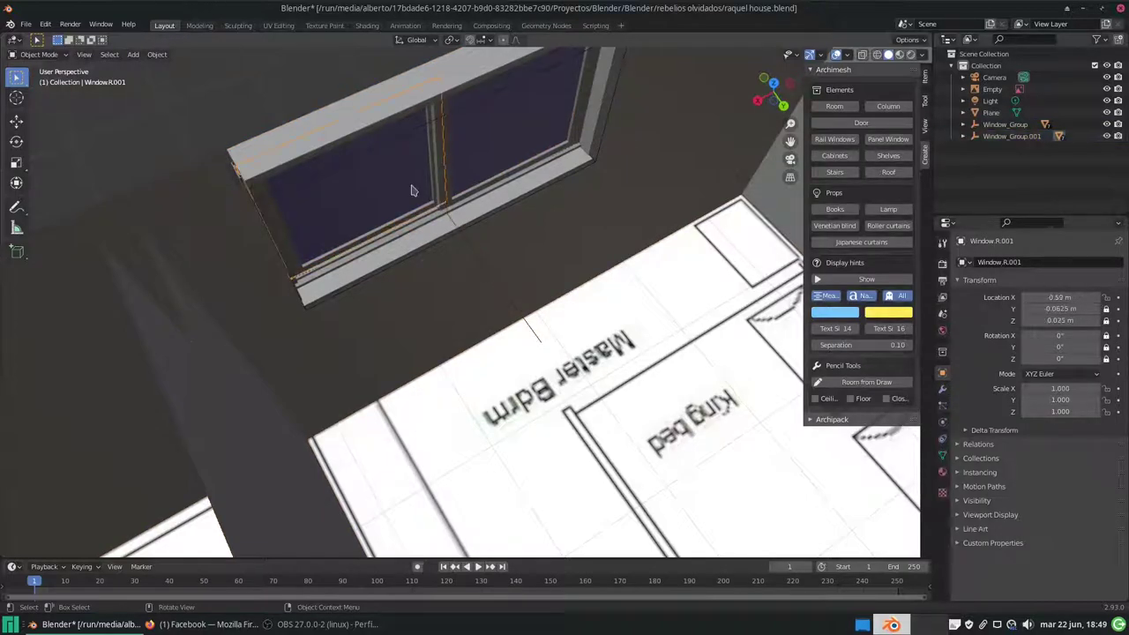
pyautogui.click(476, 185)
pyautogui.click(463, 246)
pyautogui.click(475, 253)
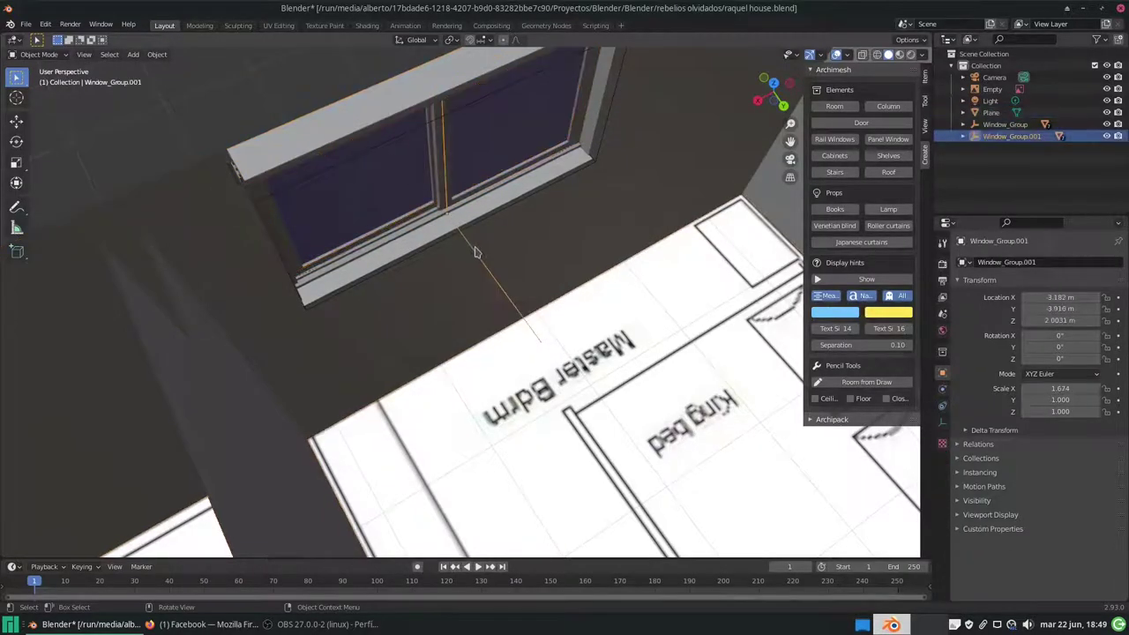
pyautogui.moveTo(477, 256); pyautogui.dragTo(611, 316, button='middle')
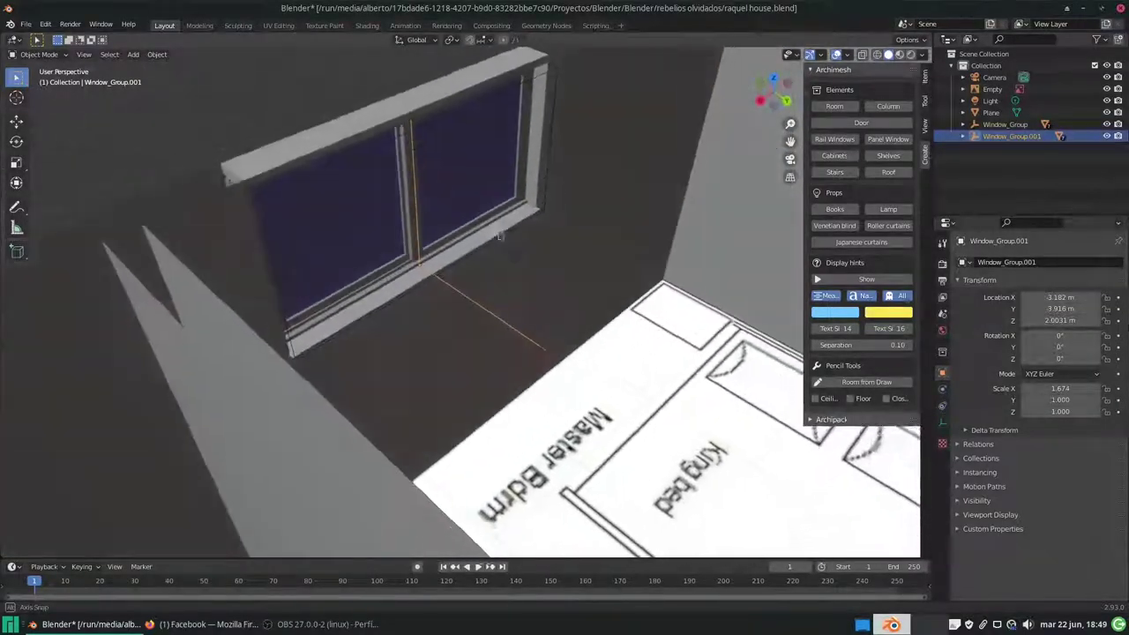
# - Rotate Window_Group.001 180° about Z with rz180
pyautogui.press('r')
pyautogui.press('Escape')
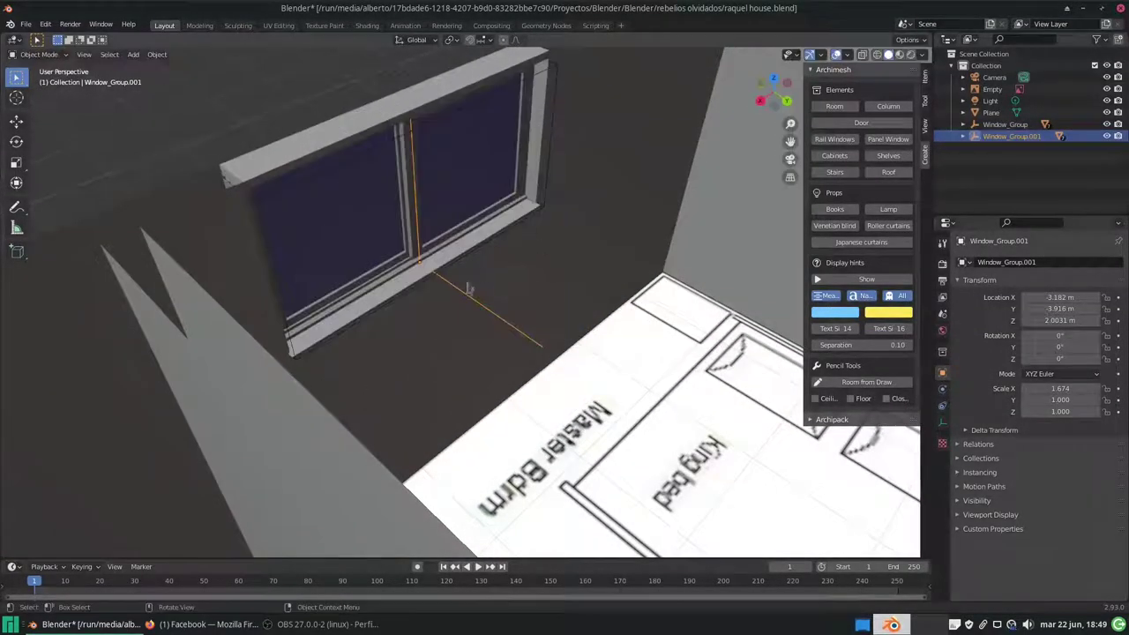
pyautogui.write('r')
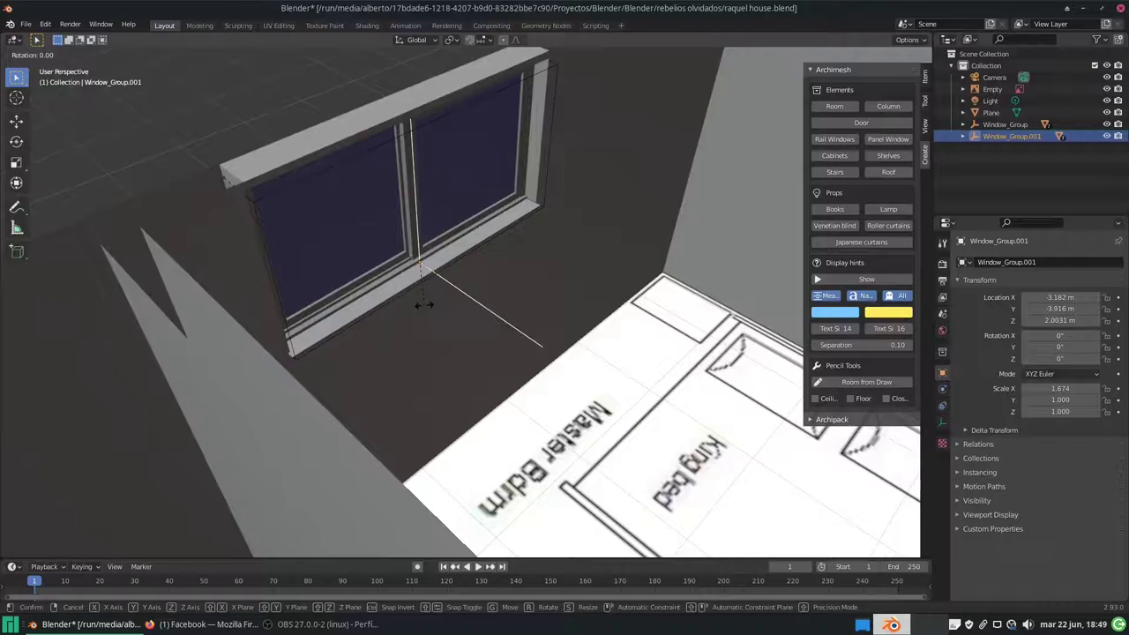
pyautogui.write('z')
pyautogui.write('180')
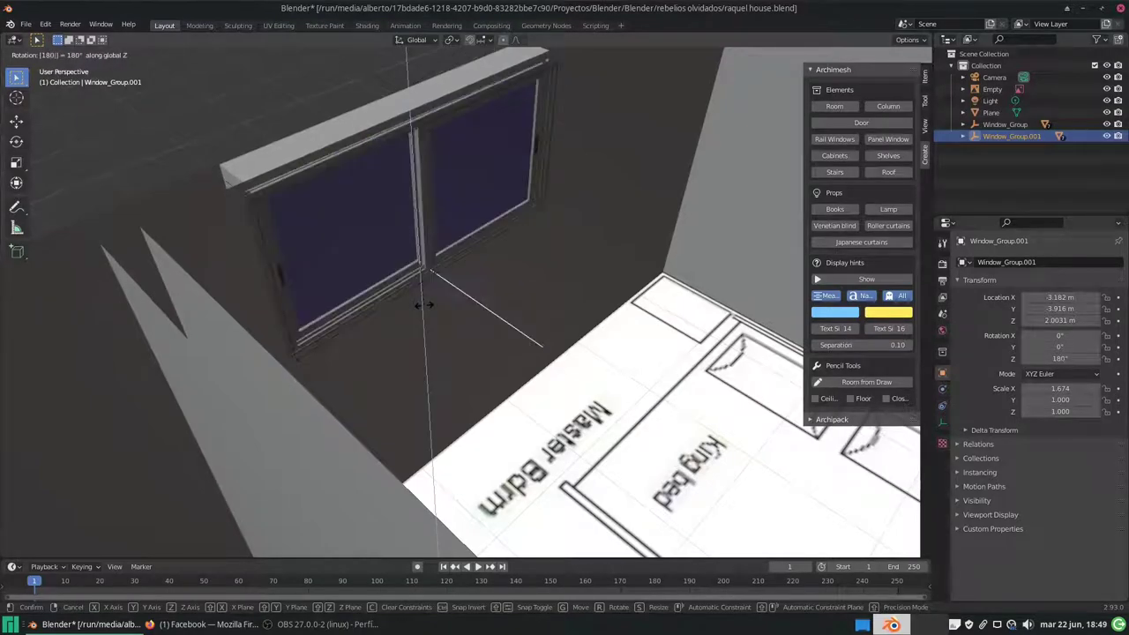
pyautogui.press('Return')
pyautogui.moveTo(421, 300)
pyautogui.mouseDown(button='middle')
pyautogui.moveTo(430, 315)
pyautogui.moveTo(397, 262)
pyautogui.moveTo(325, 296)
pyautogui.moveTo(465, 421)
pyautogui.mouseUp(button='middle')
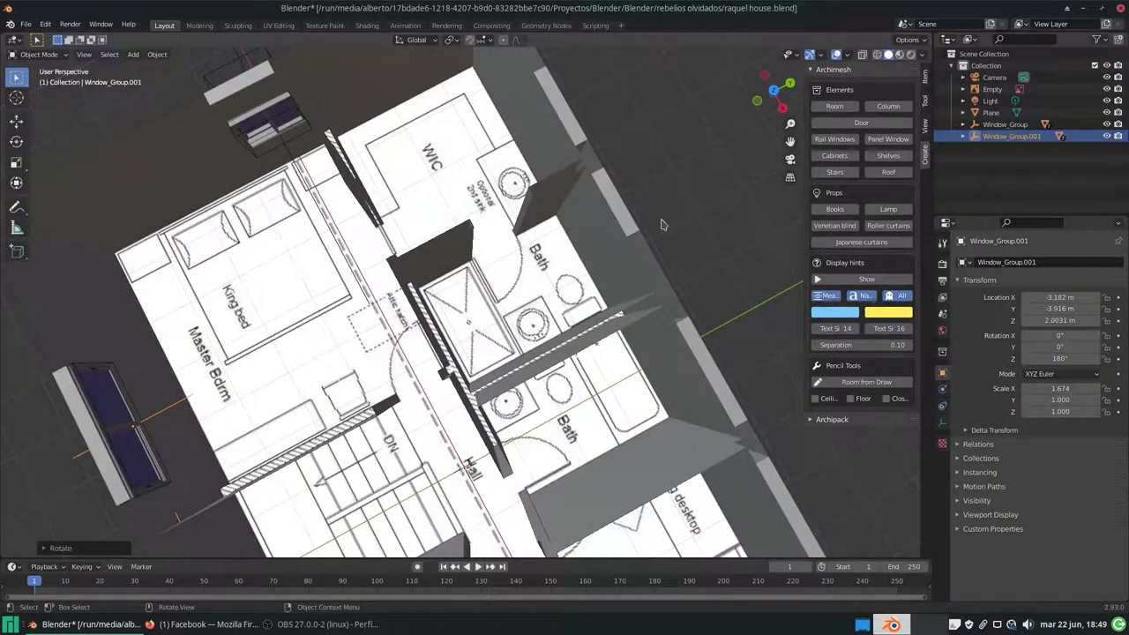
pyautogui.moveTo(569, 357); pyautogui.dragTo(646, 223, button='middle')
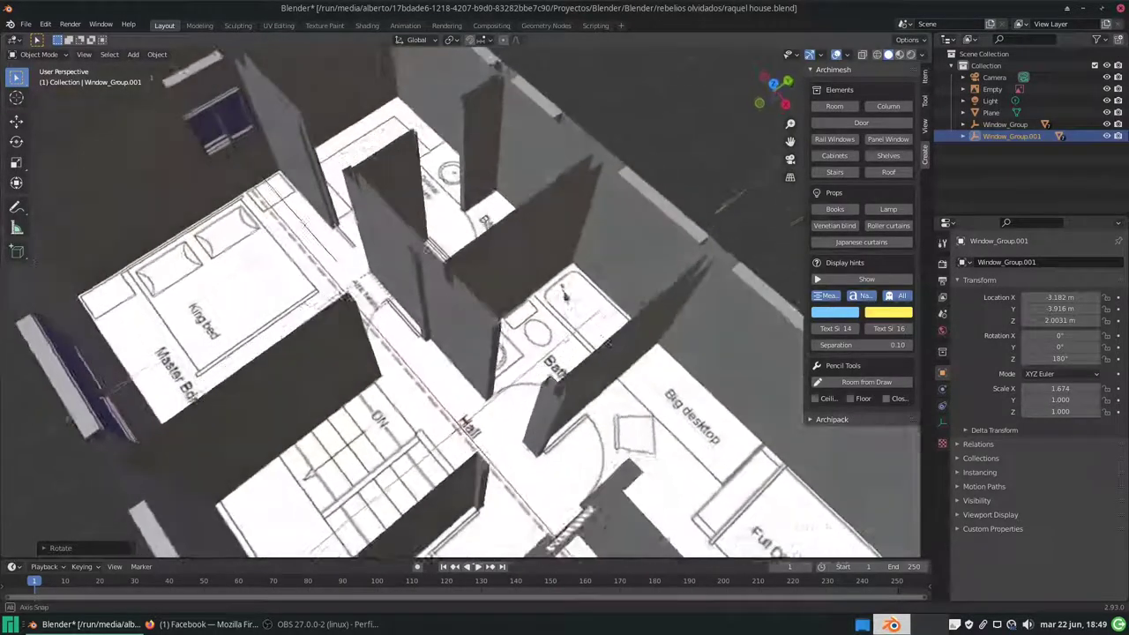
pyautogui.keyDown('shift'); pyautogui.moveTo(641, 226); pyautogui.dragTo(595, 294, button='middle'); pyautogui.keyUp('shift')
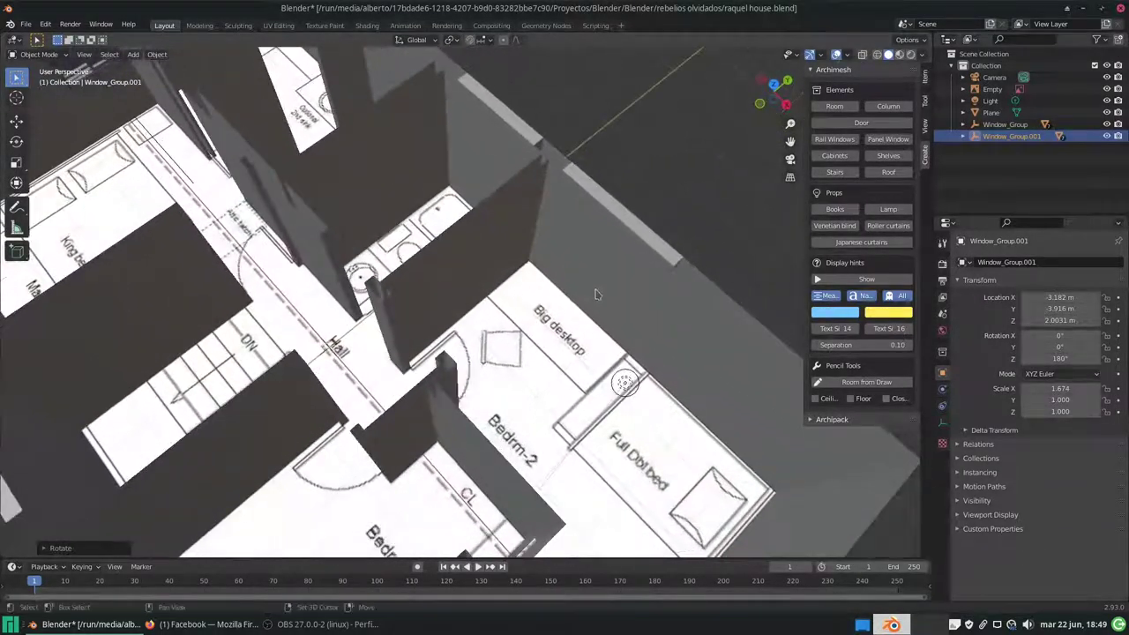
pyautogui.keyDown('shift'); pyautogui.moveTo(725, 458); pyautogui.dragTo(665, 391, button='middle'); pyautogui.keyUp('shift')
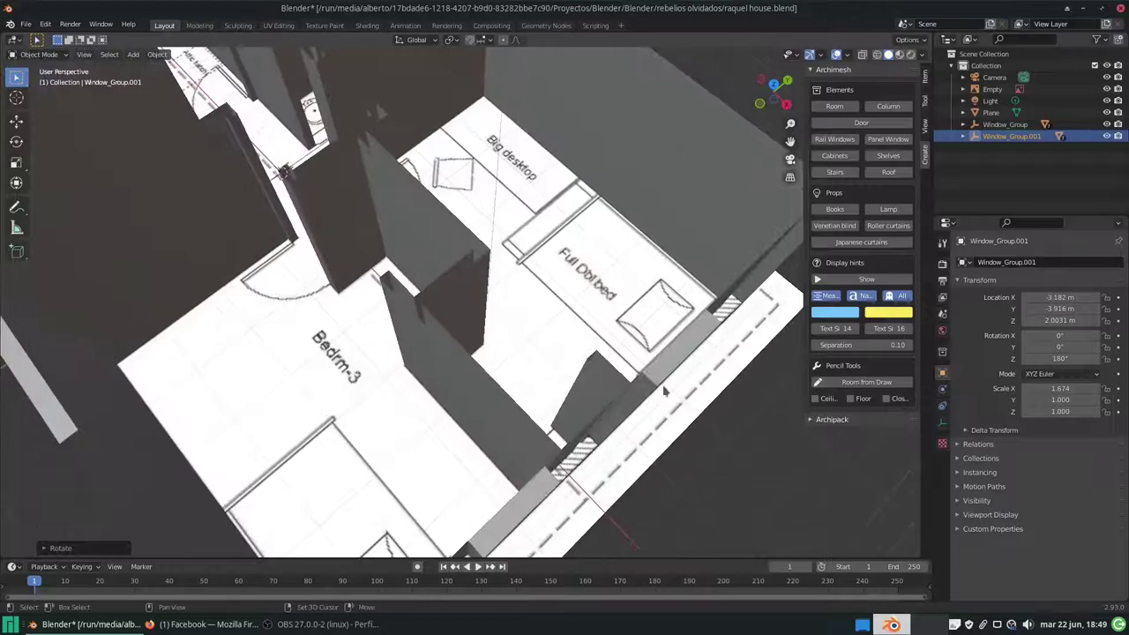
pyautogui.scroll(-3, 587, 362)
pyautogui.moveTo(588, 362); pyautogui.dragTo(620, 483, button='middle')
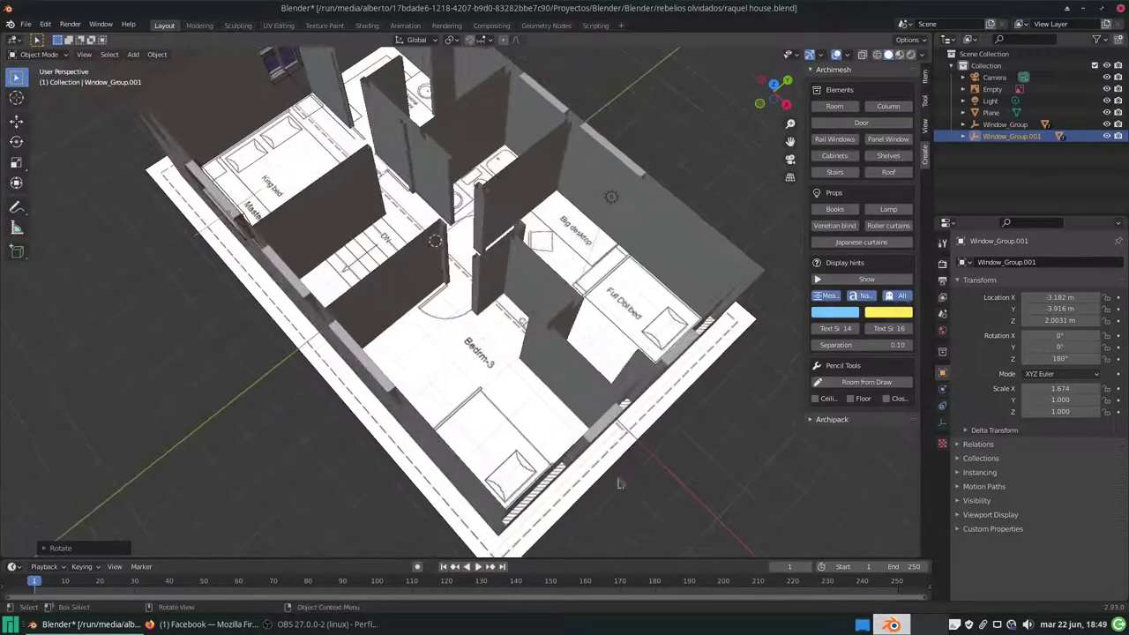
pyautogui.moveTo(403, 375)
pyautogui.mouseDown(button='middle')
pyautogui.moveTo(466, 381)
pyautogui.moveTo(475, 358)
pyautogui.mouseUp(button='middle')
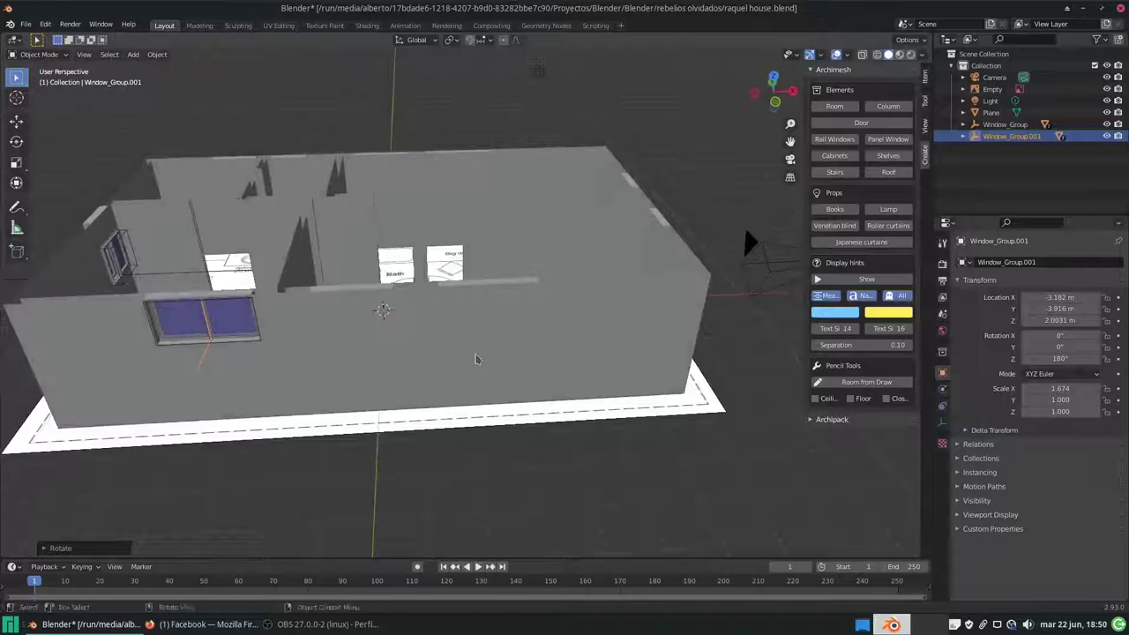
# - Add an Archimesh door and select its Door_Group
pyautogui.click(863, 124)
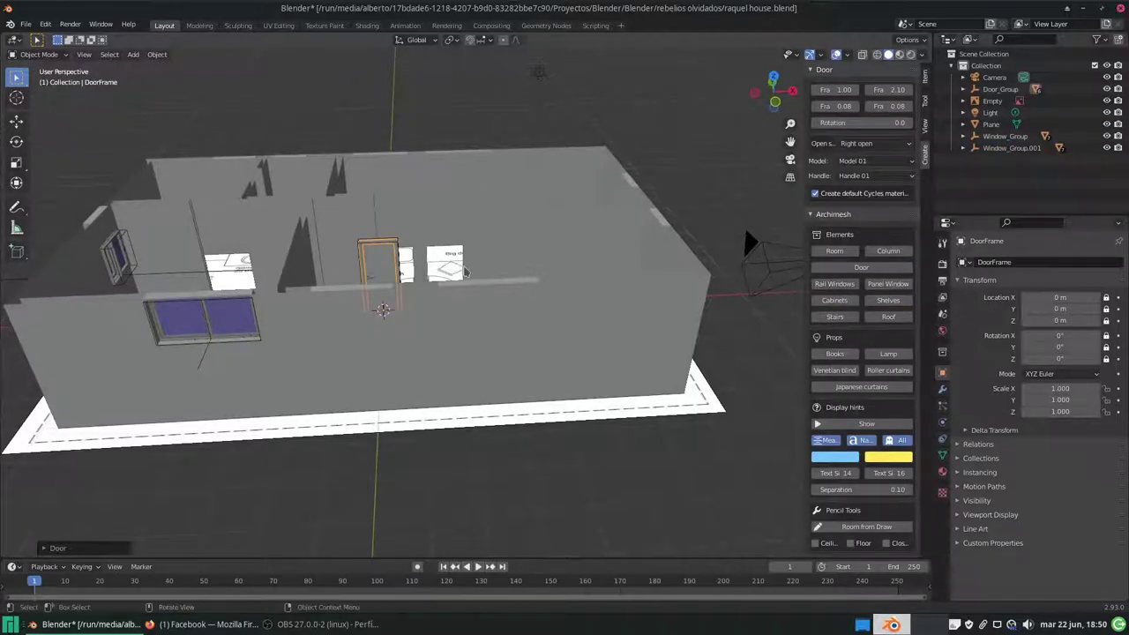
pyautogui.moveTo(423, 318)
pyautogui.mouseDown(button='middle')
pyautogui.moveTo(446, 308)
pyautogui.moveTo(526, 135)
pyautogui.mouseUp(button='middle')
pyautogui.click(381, 331)
pyautogui.moveTo(381, 332)
pyautogui.mouseDown(button='middle')
pyautogui.moveTo(451, 408)
pyautogui.moveTo(468, 371)
pyautogui.mouseUp(button='middle')
# - Move the door along Y, Z and X into the wall beside the window
pyautogui.press('g')
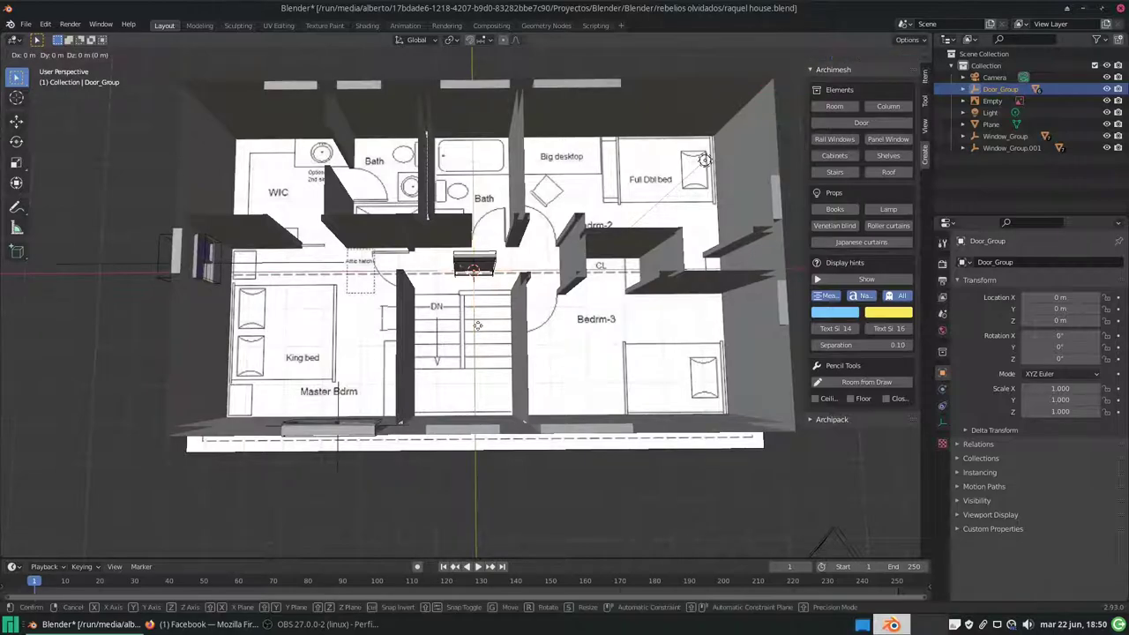
pyautogui.press('y')
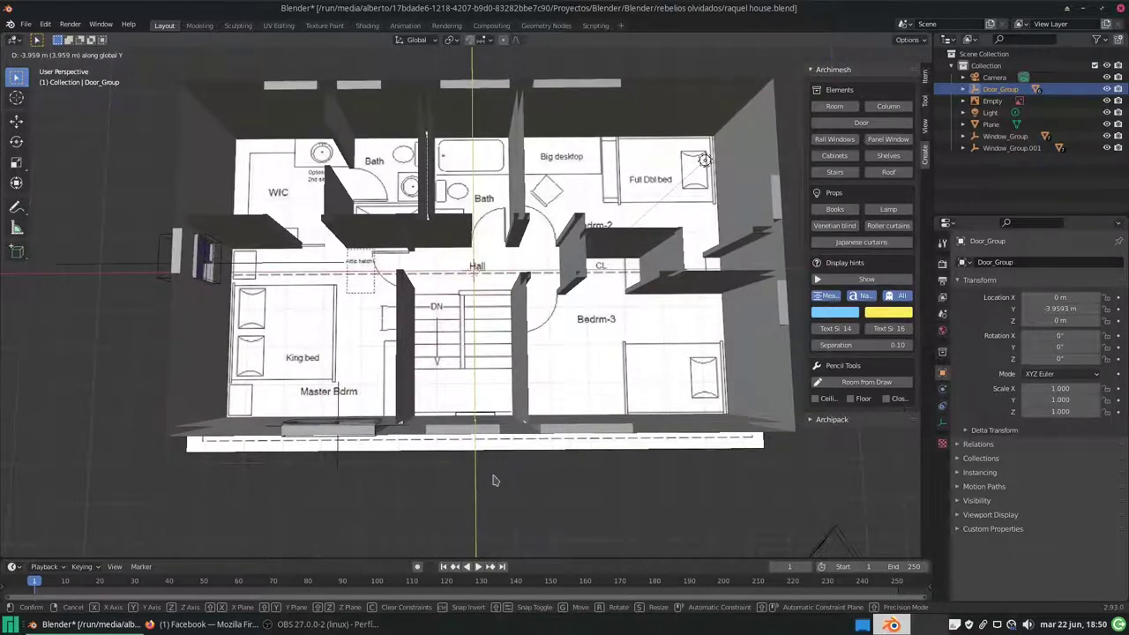
pyautogui.click(494, 480)
pyautogui.moveTo(494, 480)
pyautogui.mouseDown(button='middle')
pyautogui.moveTo(418, 287)
pyautogui.moveTo(456, 483)
pyautogui.mouseUp(button='middle')
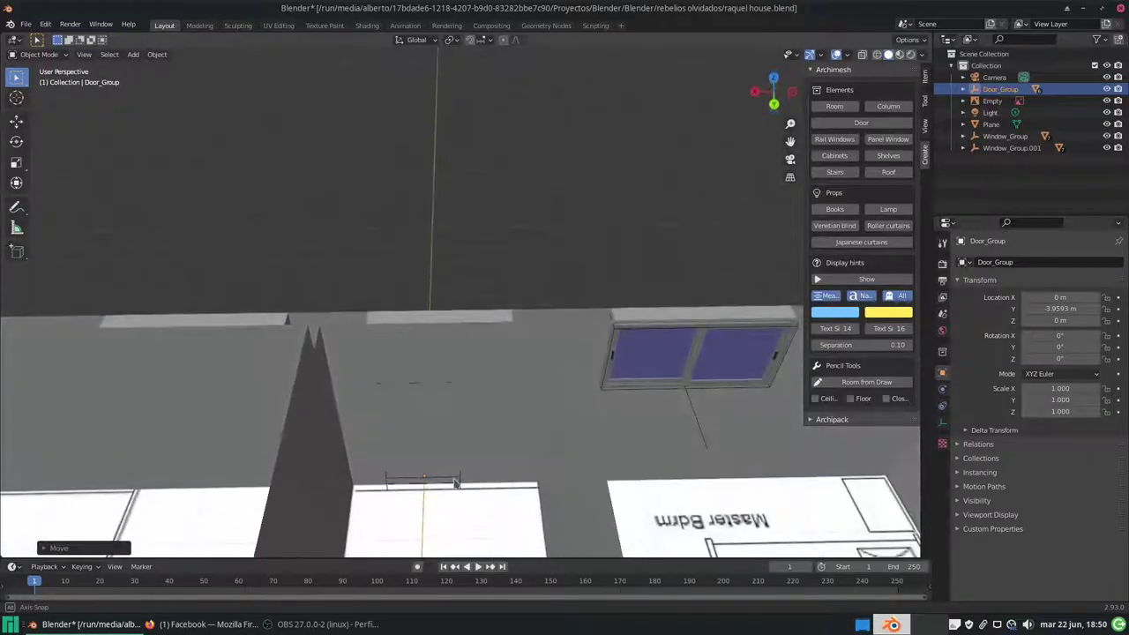
pyautogui.press('g')
pyautogui.press('z')
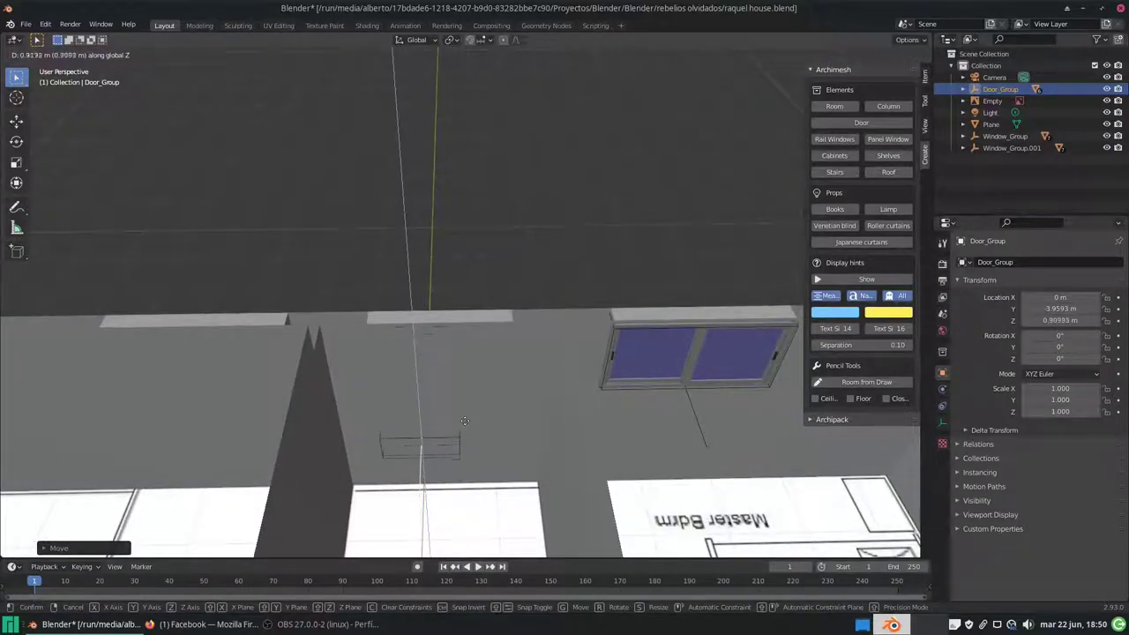
pyautogui.press('z')
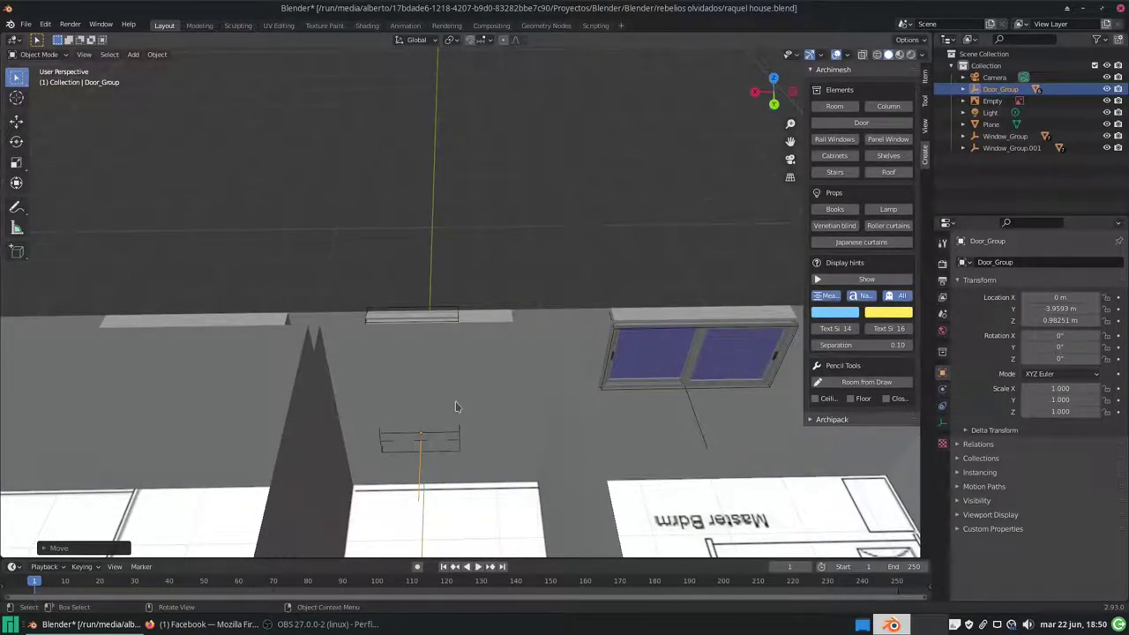
pyautogui.press('z')
pyautogui.press('x')
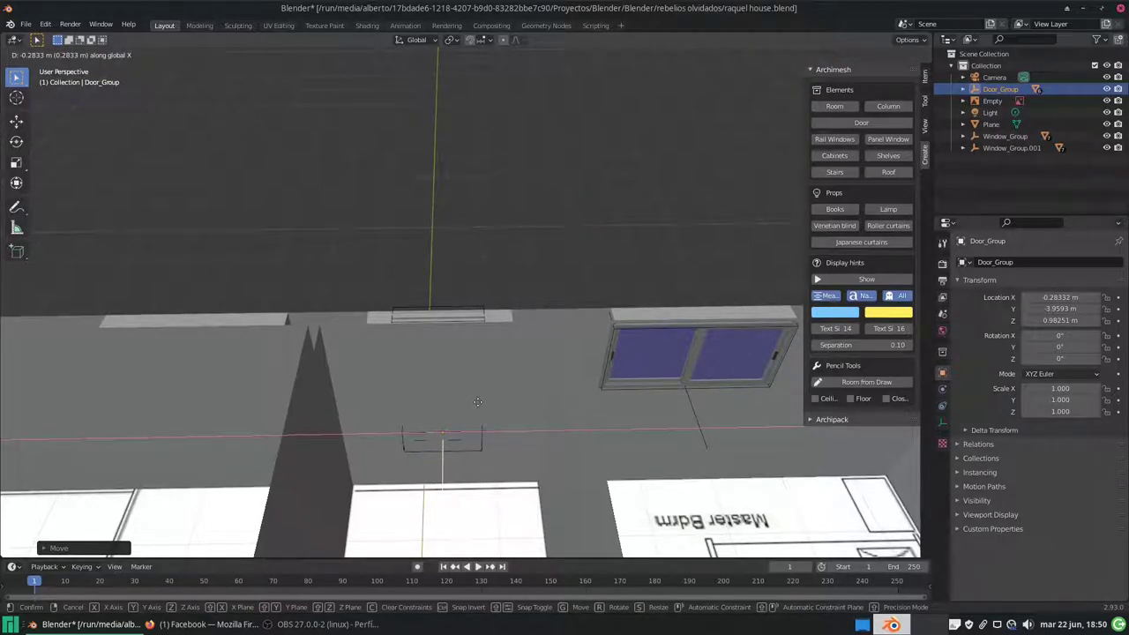
pyautogui.click(477, 401)
# - Widen the door along X to Scale X 1.558, re-centring it along X
pyautogui.press('s')
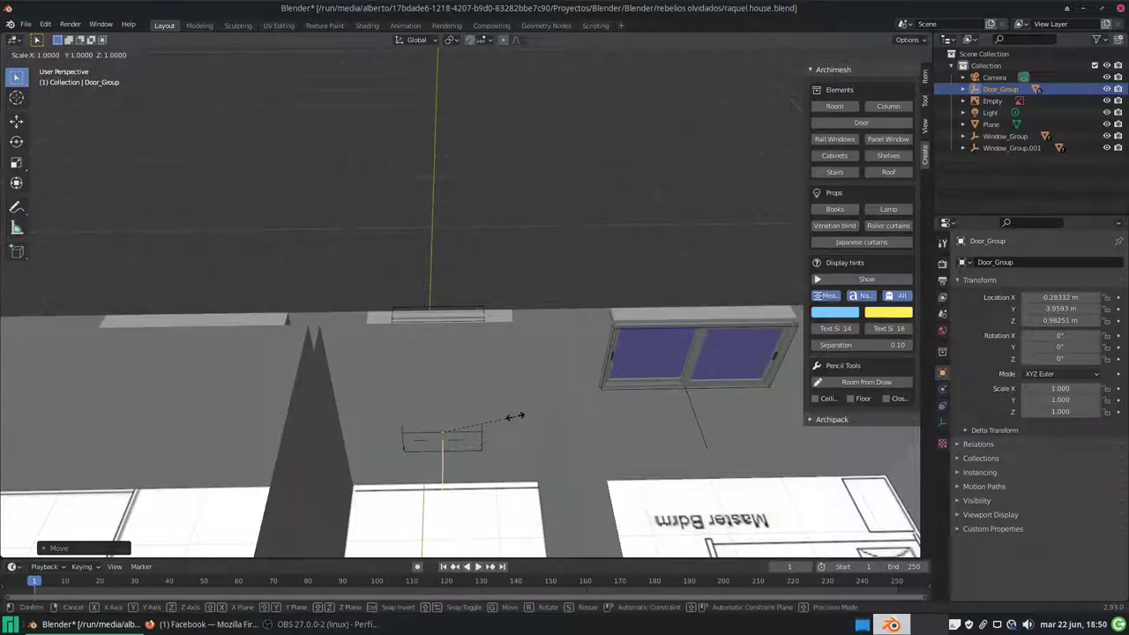
pyautogui.press('x')
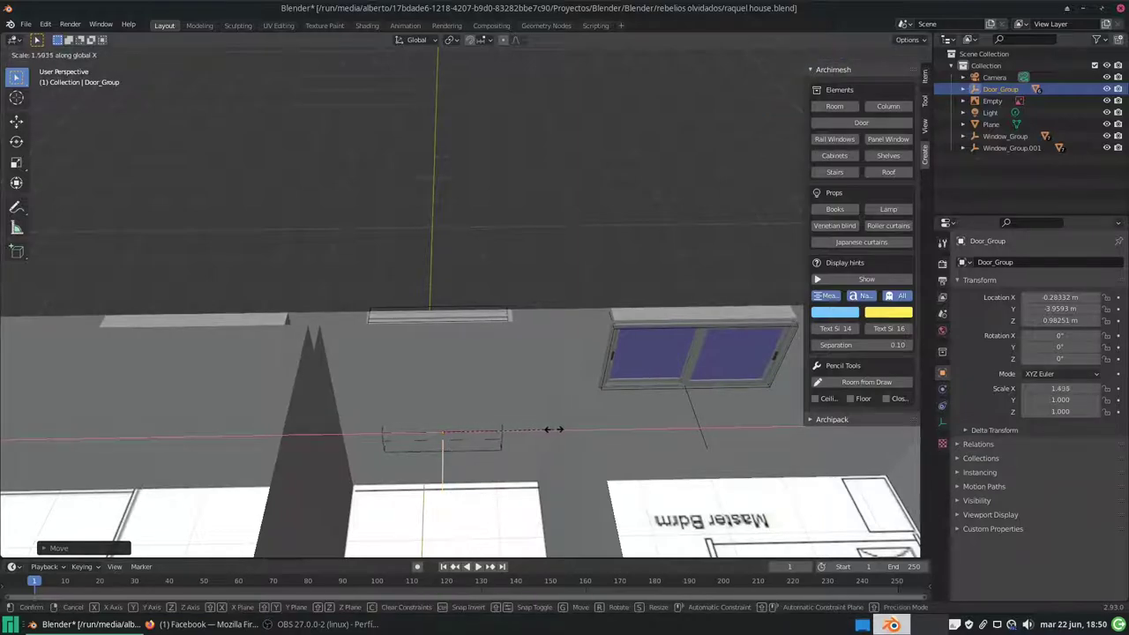
pyautogui.click(557, 429)
pyautogui.press('g')
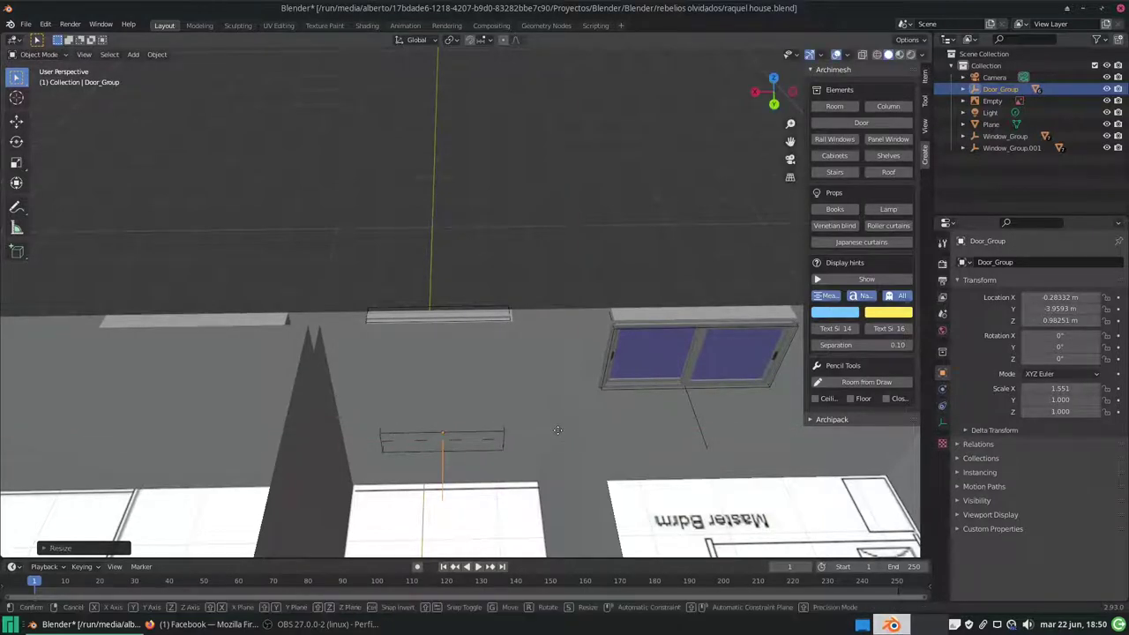
pyautogui.press('x')
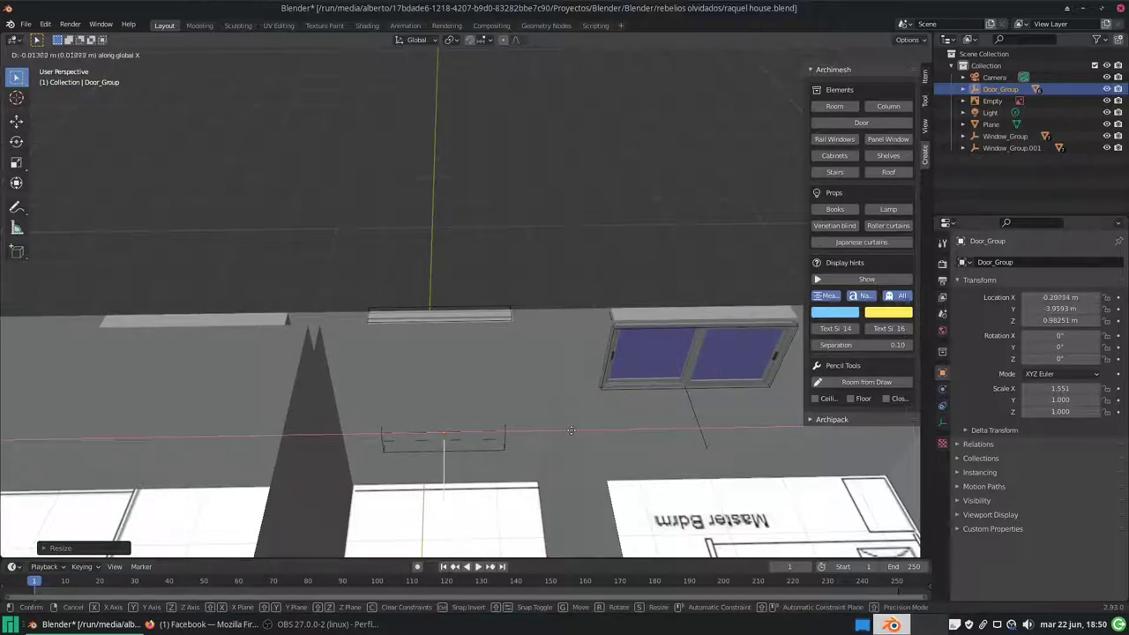
pyautogui.click(571, 430)
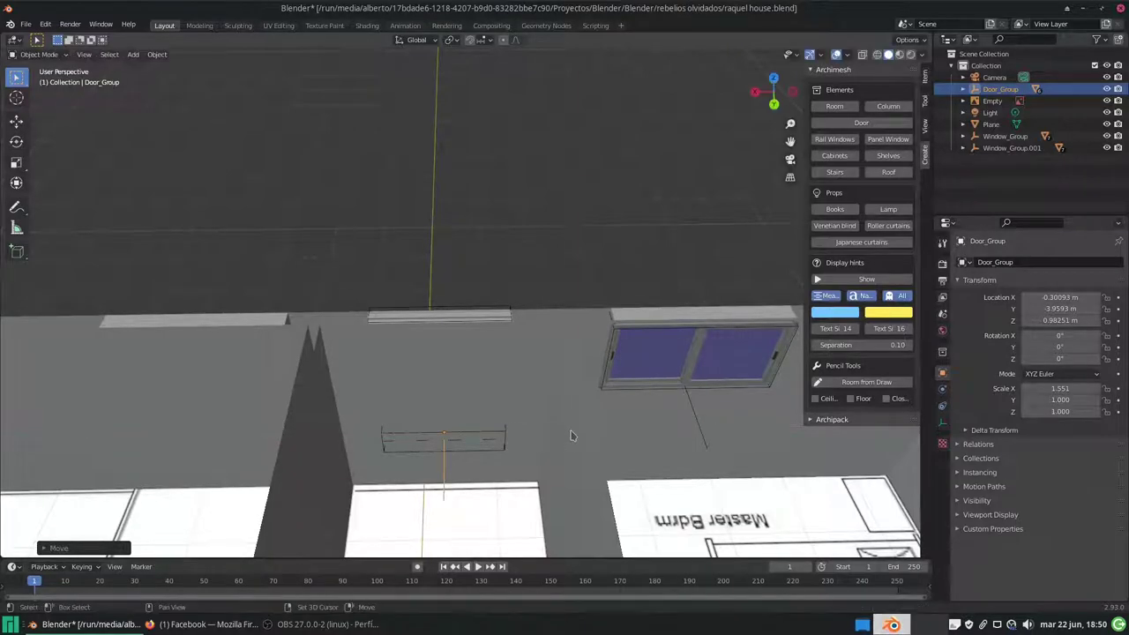
pyautogui.press('s')
pyautogui.press('x')
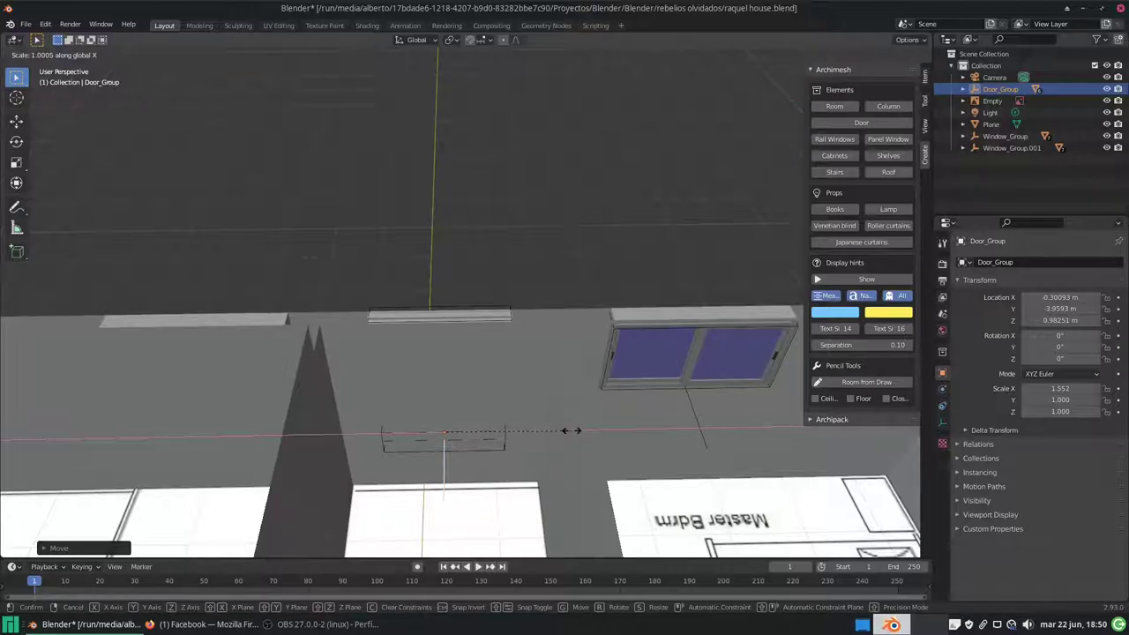
pyautogui.click(575, 432)
pyautogui.moveTo(386, 384)
pyautogui.mouseDown(button='middle')
pyautogui.moveTo(588, 394)
pyautogui.moveTo(648, 277)
pyautogui.moveTo(559, 313)
pyautogui.mouseUp(button='middle')
# - Lower the door along Z to 0.01648 m so it rests on the wall's base
pyautogui.press('g')
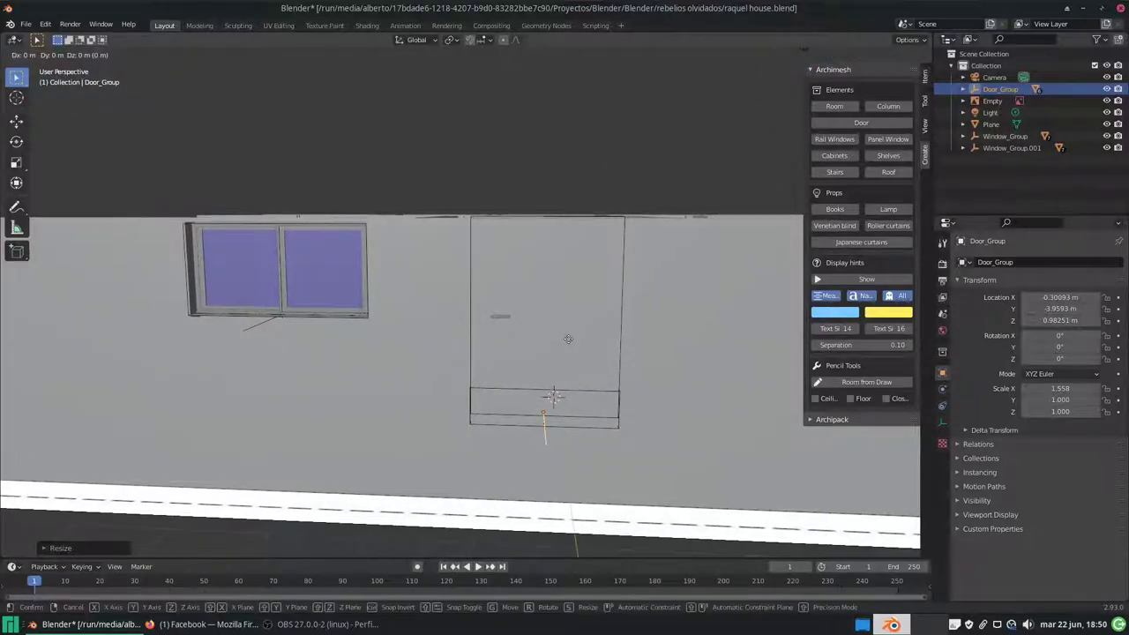
pyautogui.press('z')
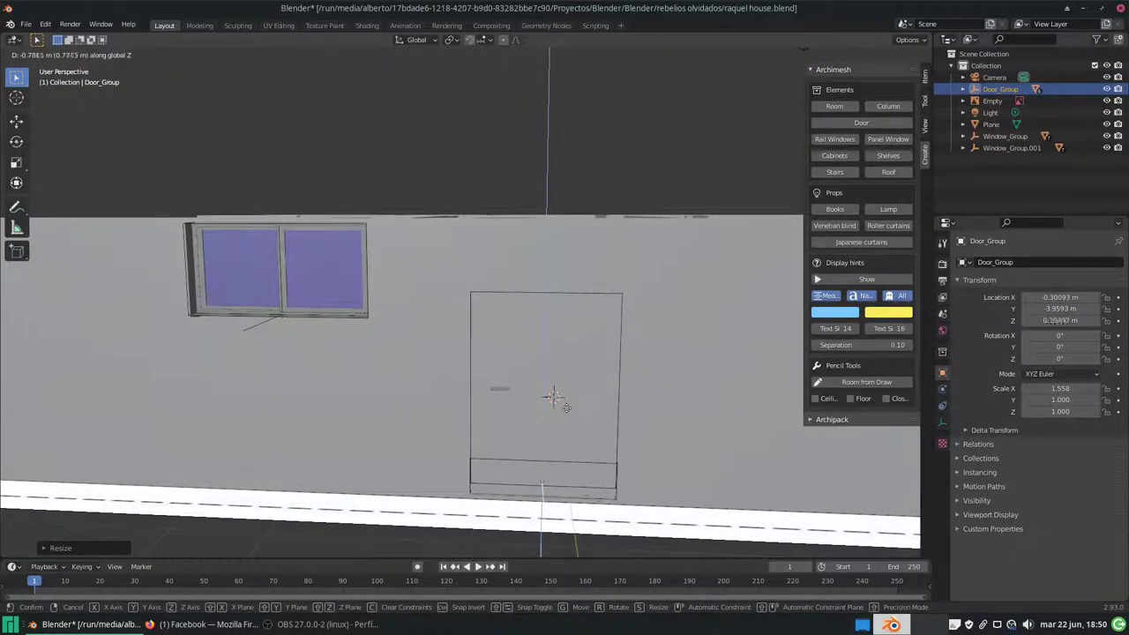
pyautogui.click(560, 442)
pyautogui.moveTo(560, 442)
pyautogui.mouseDown(button='middle')
pyautogui.moveTo(559, 312)
pyautogui.moveTo(558, 323)
pyautogui.mouseUp(button='middle')
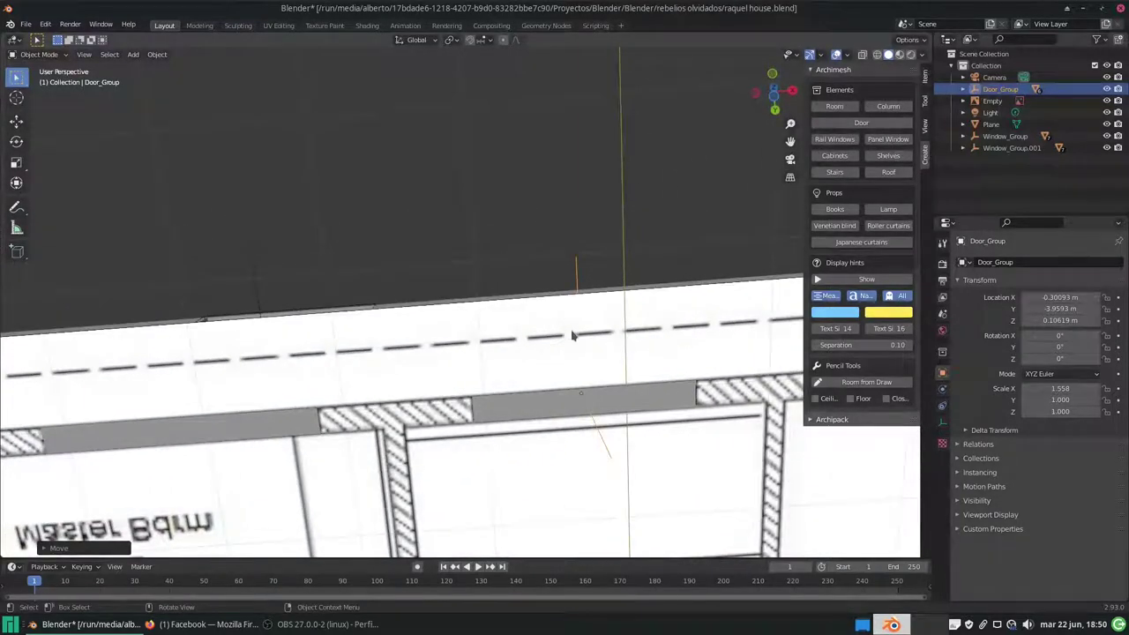
pyautogui.press('g')
pyautogui.press('z')
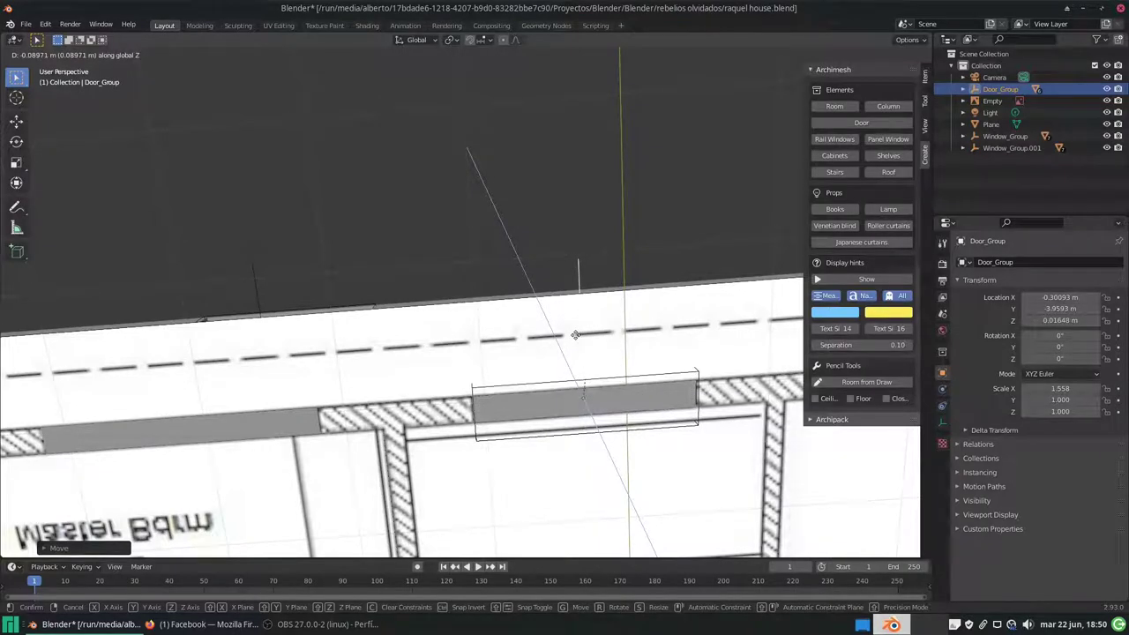
pyautogui.click(575, 336)
# - Face the wall head-on and select the wall plane
pyautogui.moveTo(582, 328)
pyautogui.mouseDown(button='middle')
pyautogui.moveTo(571, 430)
pyautogui.moveTo(579, 368)
pyautogui.mouseUp(button='middle')
pyautogui.scroll(1, 602, 391)
pyautogui.click(534, 276)
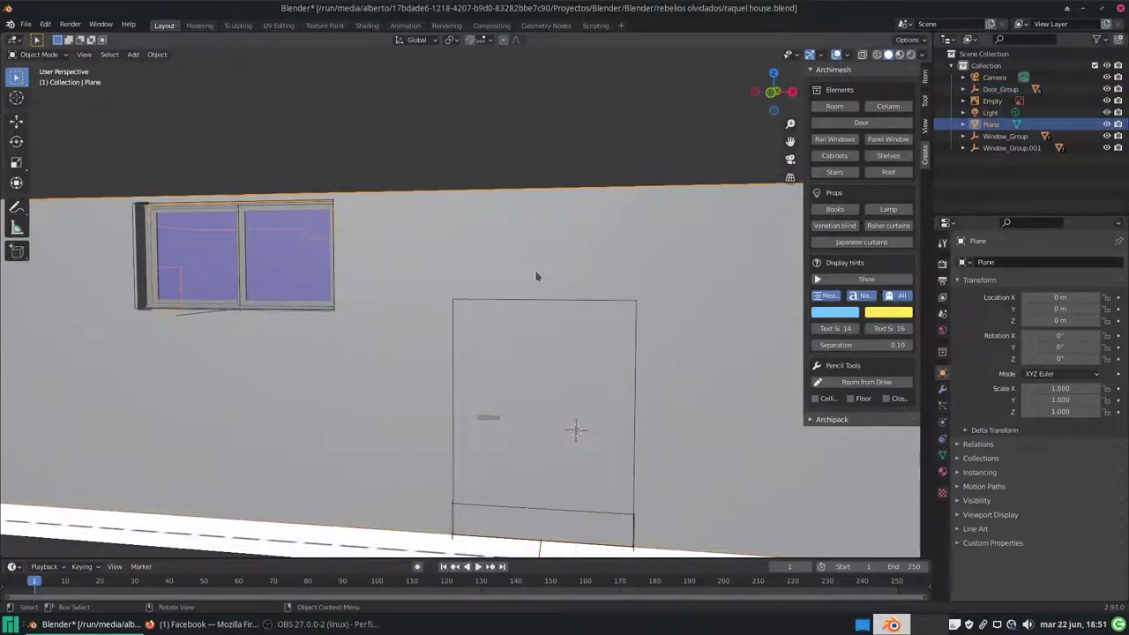
# - Enter Edit Mode on the wall and knife-cut across the door's top in front orthographic view
pyautogui.press('Tab')
pyautogui.hotkey('ctrl', 'r')
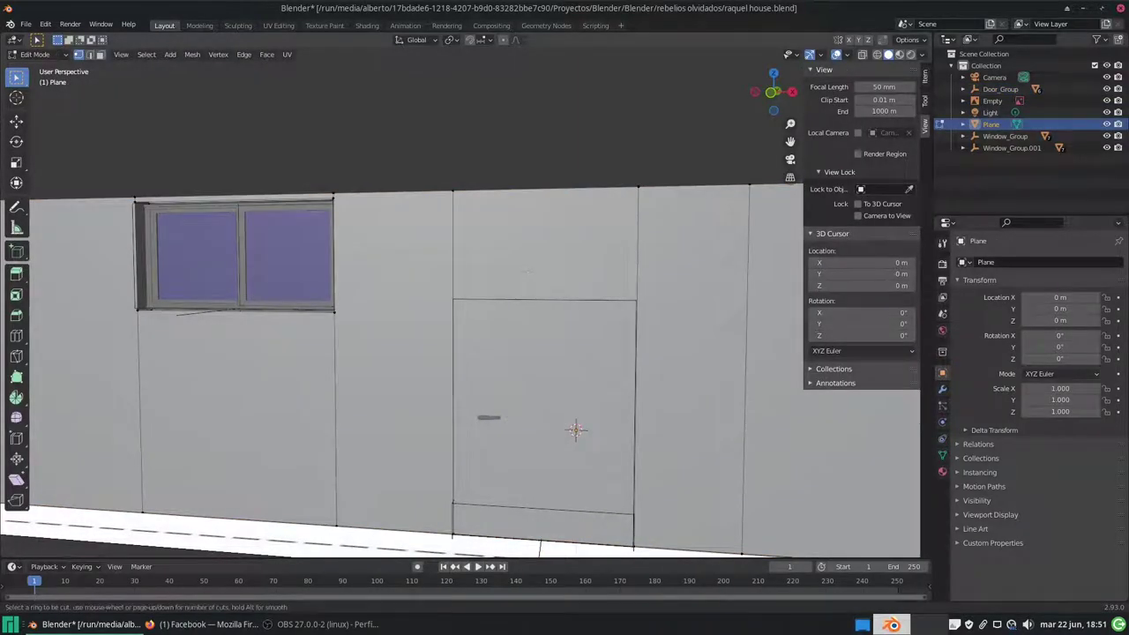
pyautogui.press('Escape')
pyautogui.scroll(1, 460, 335)
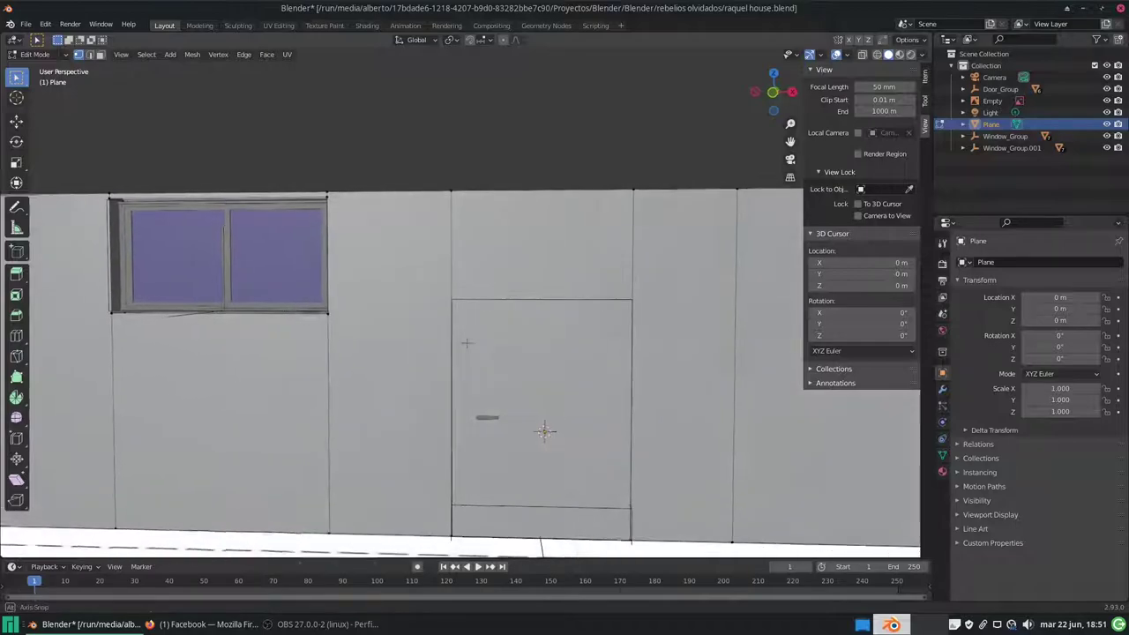
pyautogui.scroll(2, 460, 335)
pyautogui.scroll(2, 459, 335)
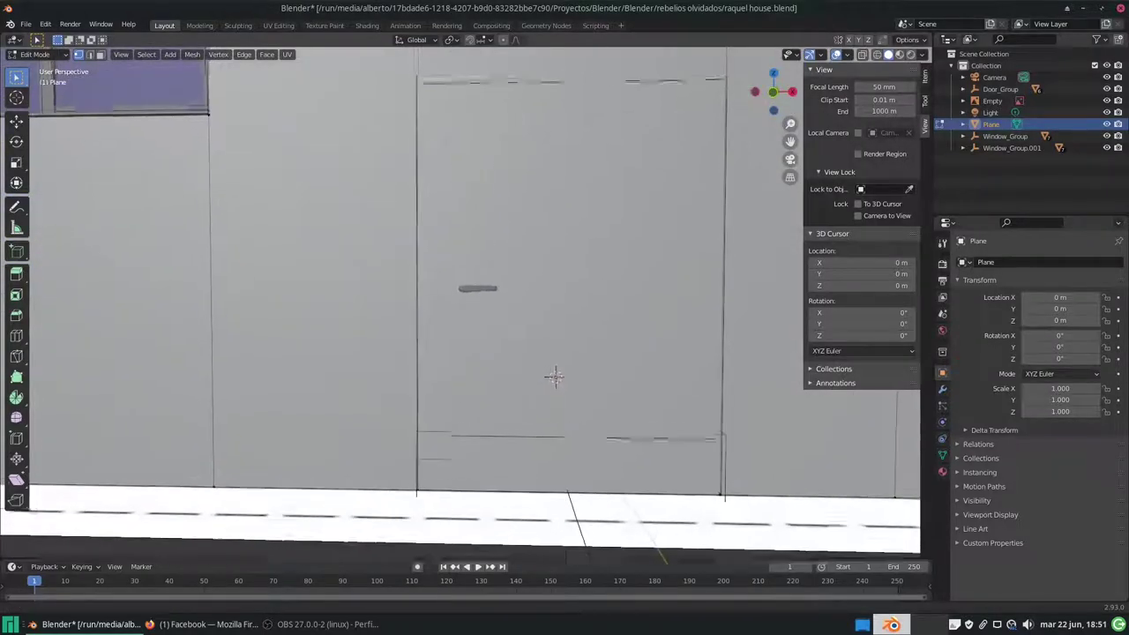
pyautogui.moveTo(459, 335); pyautogui.dragTo(479, 175, button='middle')
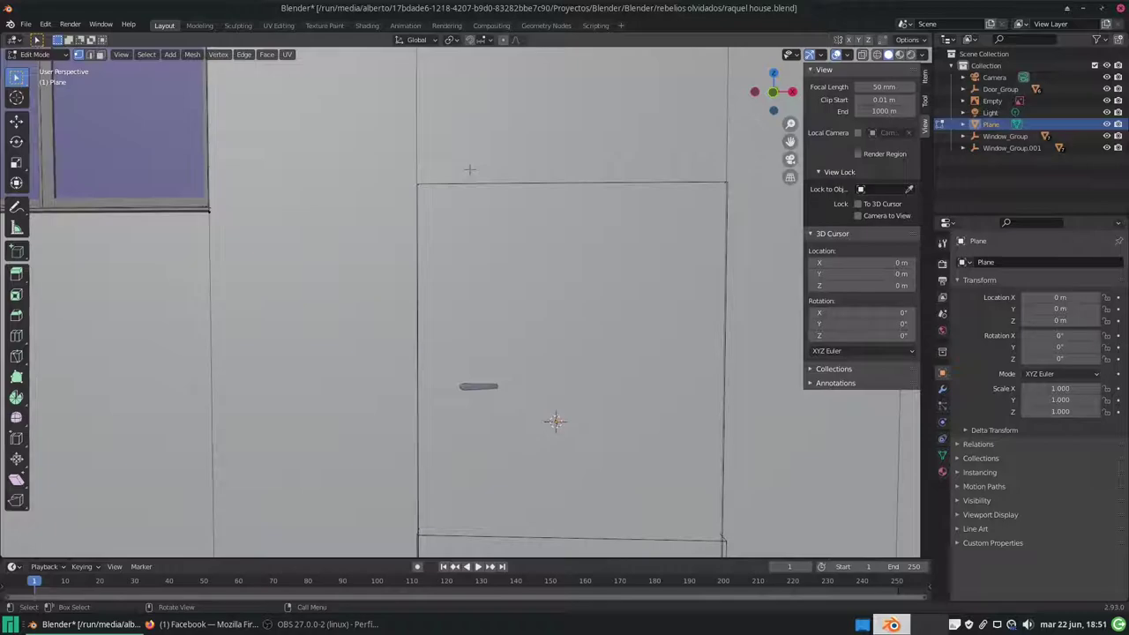
pyautogui.press('KP_1')
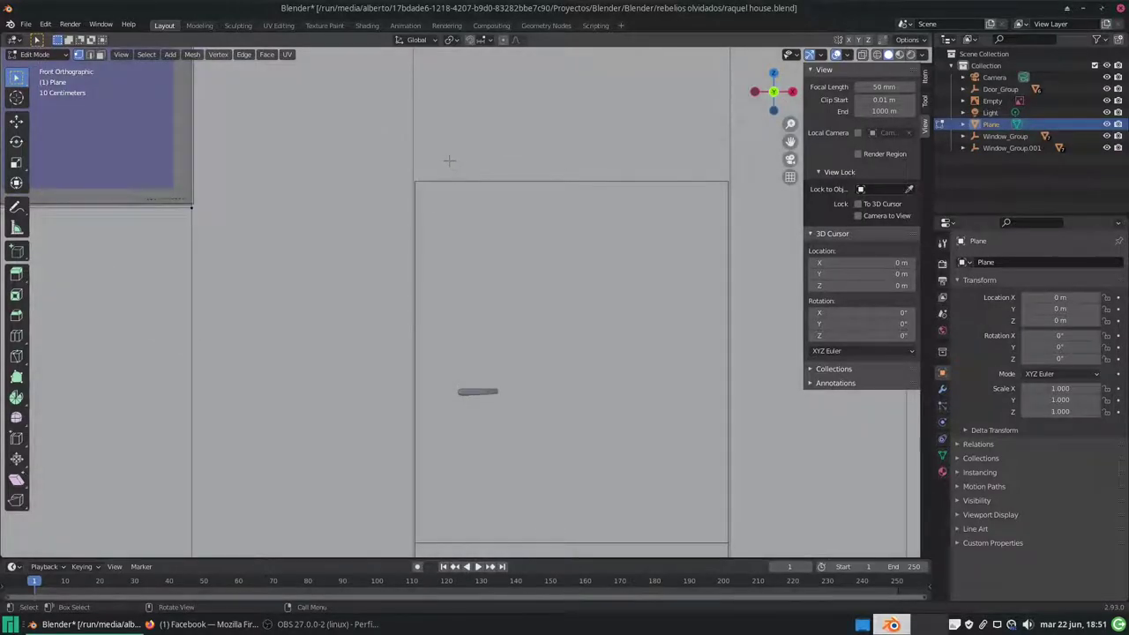
pyautogui.press('k')
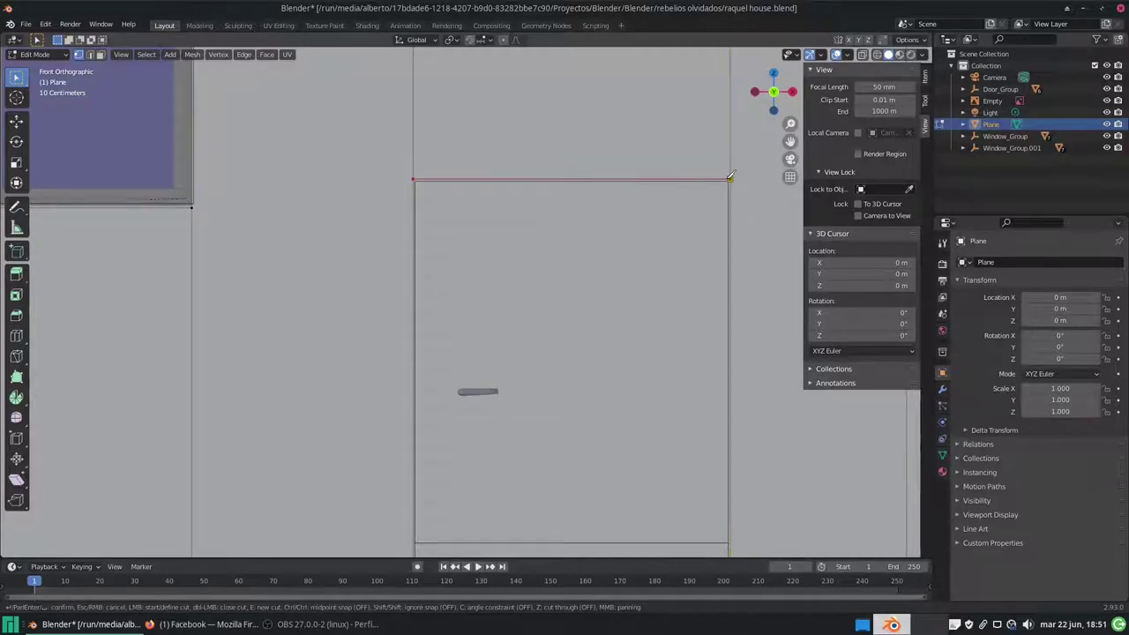
pyautogui.press('Return')
# - Knife-cut along the door's bottom edge from the left corner to the right corner
pyautogui.keyDown('shift'); pyautogui.moveTo(573, 468); pyautogui.dragTo(573, 274, button='middle'); pyautogui.keyUp('shift')
pyautogui.moveTo(536, 370)
pyautogui.mouseDown(button='middle')
pyautogui.moveTo(500, 409)
pyautogui.moveTo(534, 378)
pyautogui.moveTo(465, 323)
pyautogui.mouseUp(button='middle')
pyautogui.scroll(2, 555, 396)
pyautogui.scroll(2, 557, 391)
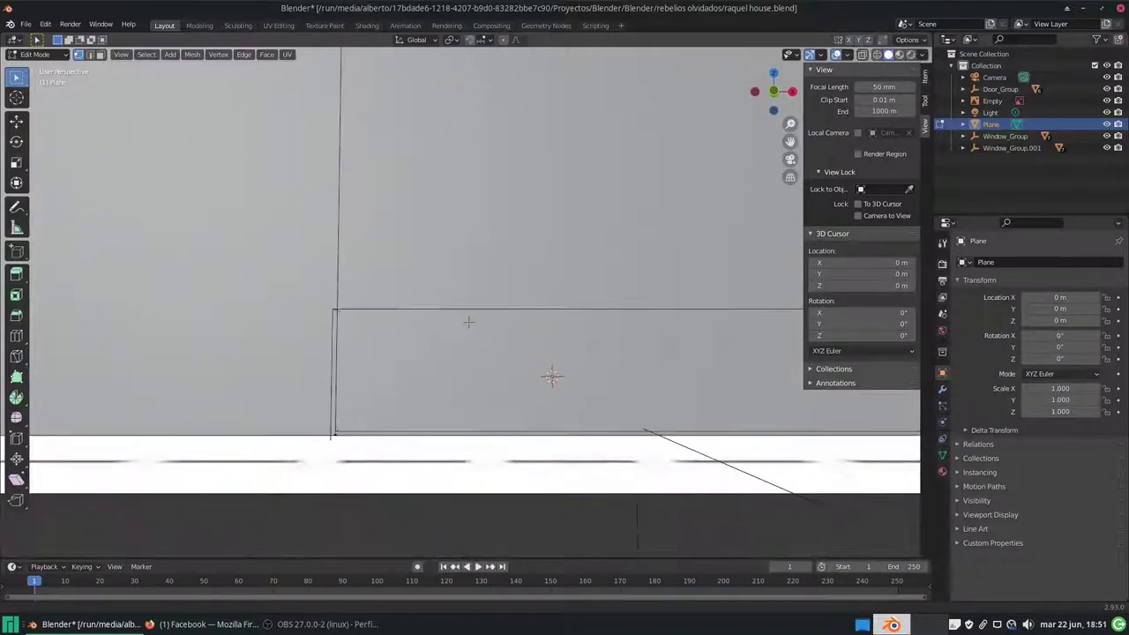
pyautogui.press('k')
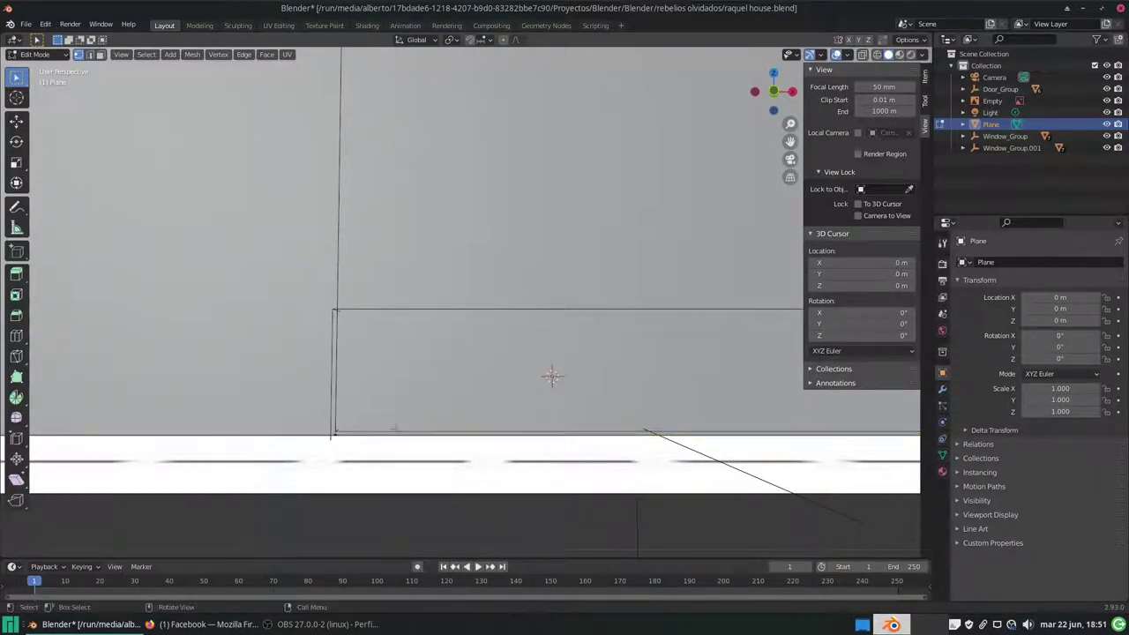
pyautogui.moveTo(339, 435)
pyautogui.mouseDown(button='middle')
pyautogui.moveTo(399, 389)
pyautogui.moveTo(294, 407)
pyautogui.mouseUp(button='middle')
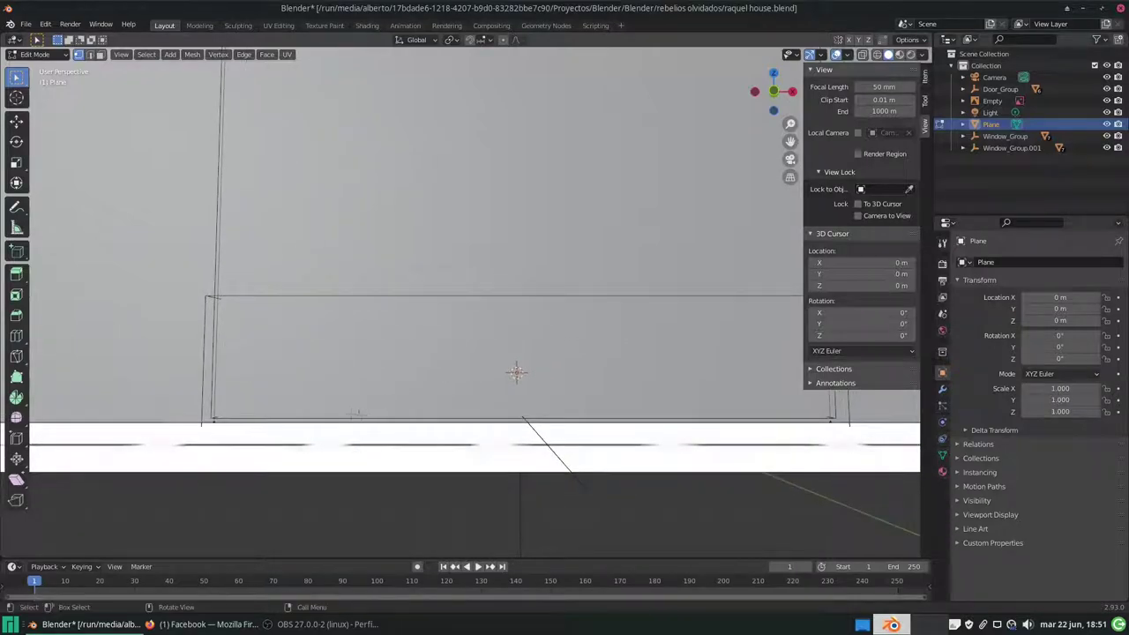
pyautogui.click(214, 422)
pyautogui.click(834, 421)
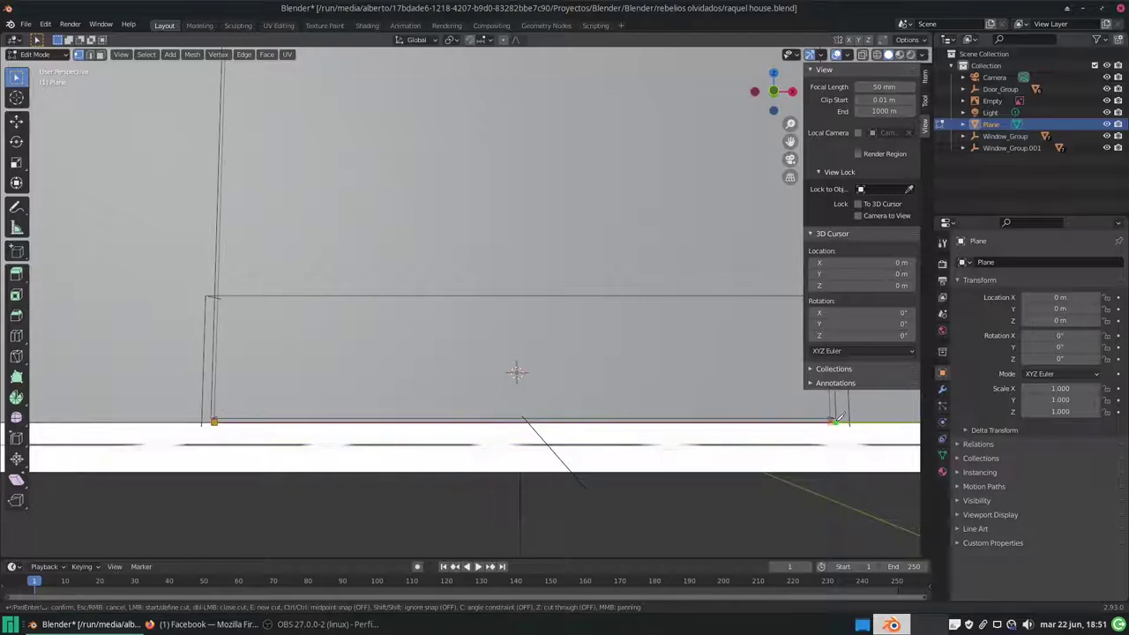
pyautogui.press('Return')
pyautogui.press('Return')
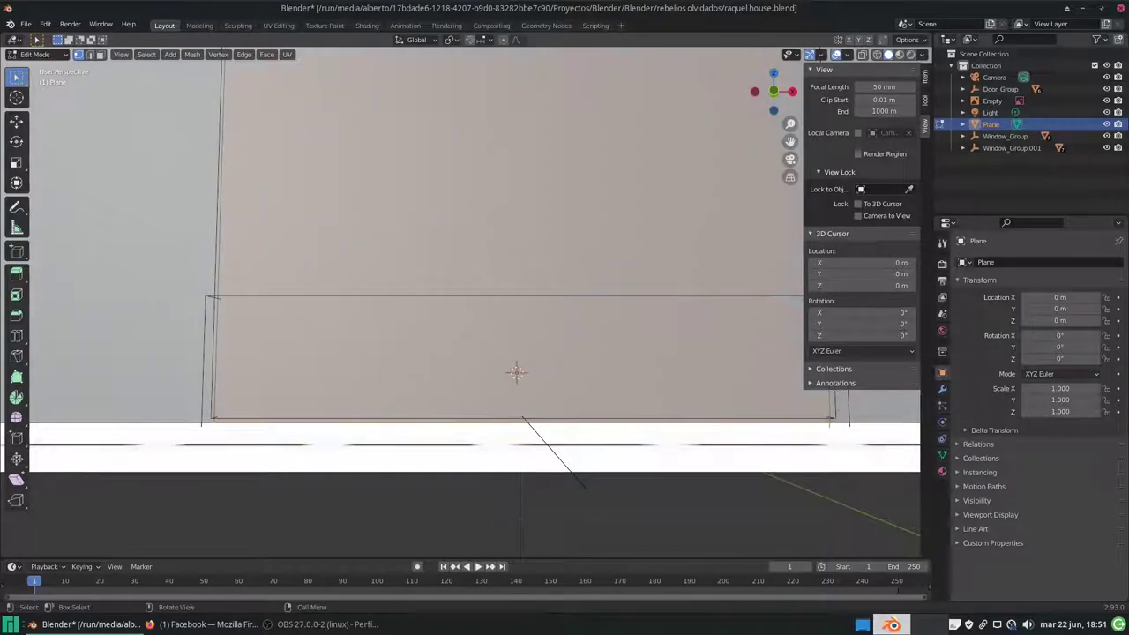
pyautogui.rightClick(655, 429)
pyautogui.scroll(-2, 605, 315)
pyautogui.scroll(-3, 605, 315)
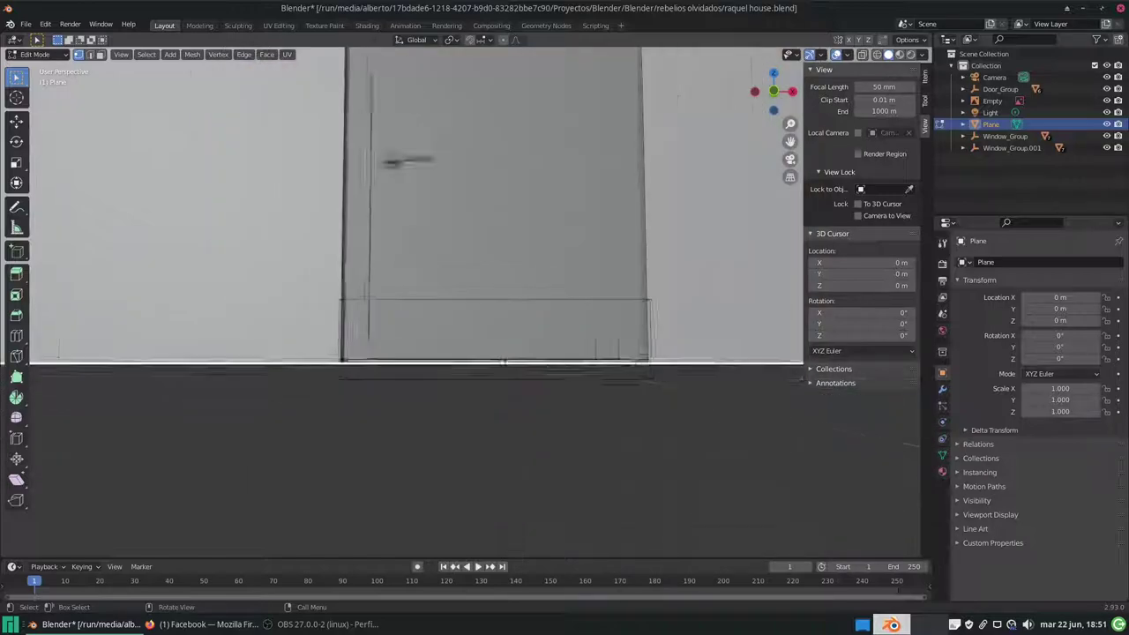
pyautogui.scroll(-1, 606, 314)
pyautogui.moveTo(605, 314); pyautogui.dragTo(565, 264, button='middle')
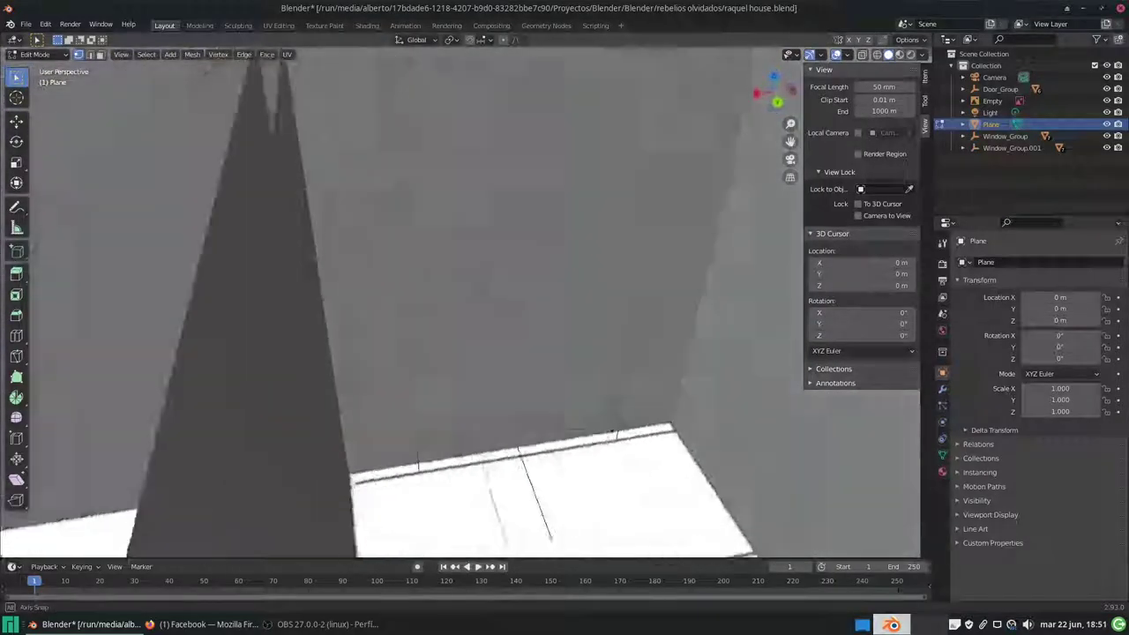
pyautogui.moveTo(403, 353); pyautogui.dragTo(461, 372, button='middle')
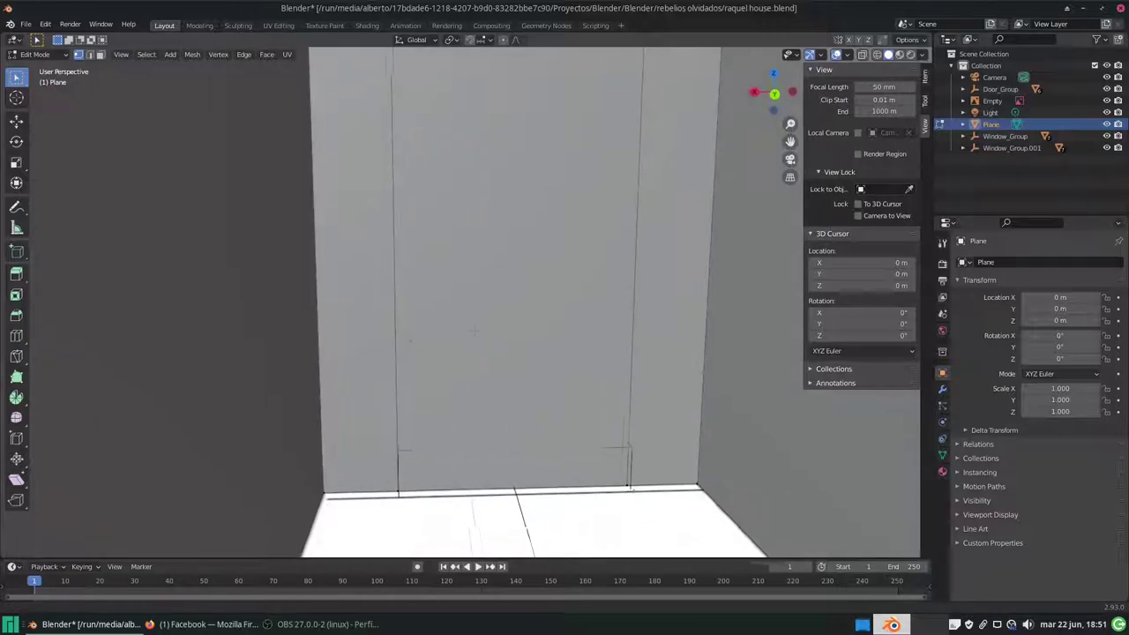
pyautogui.scroll(-2, 461, 371)
pyautogui.moveTo(462, 371); pyautogui.dragTo(462, 362, button='middle')
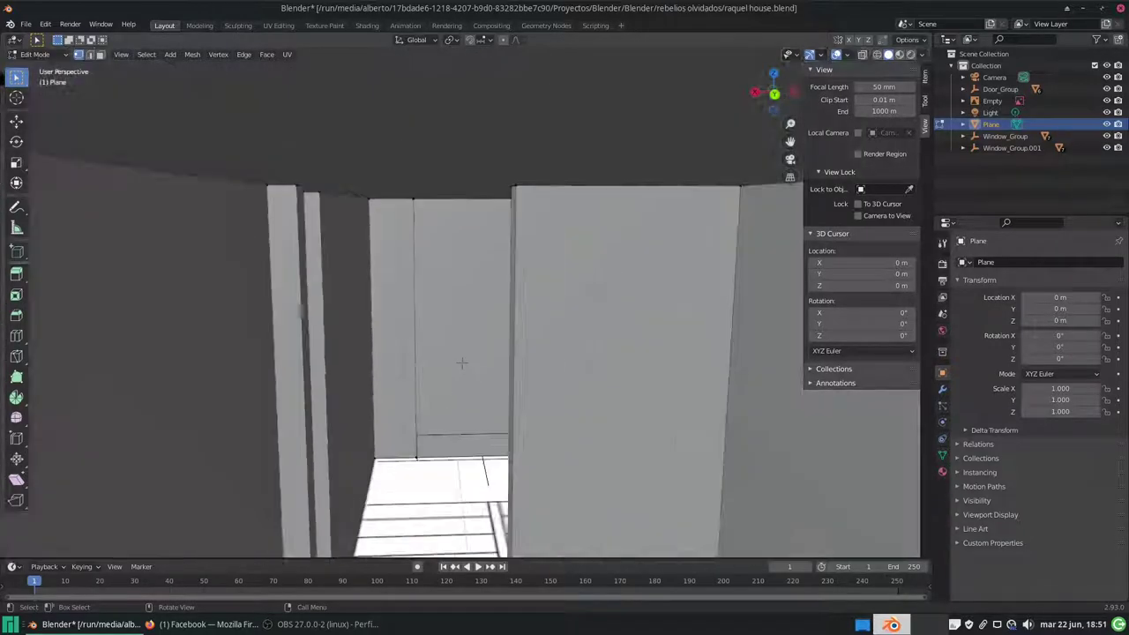
pyautogui.keyDown('shift'); pyautogui.scroll(-1, 461, 362); pyautogui.keyUp('shift')
pyautogui.keyDown('shift'); pyautogui.scroll(-2, 467, 361); pyautogui.keyUp('shift')
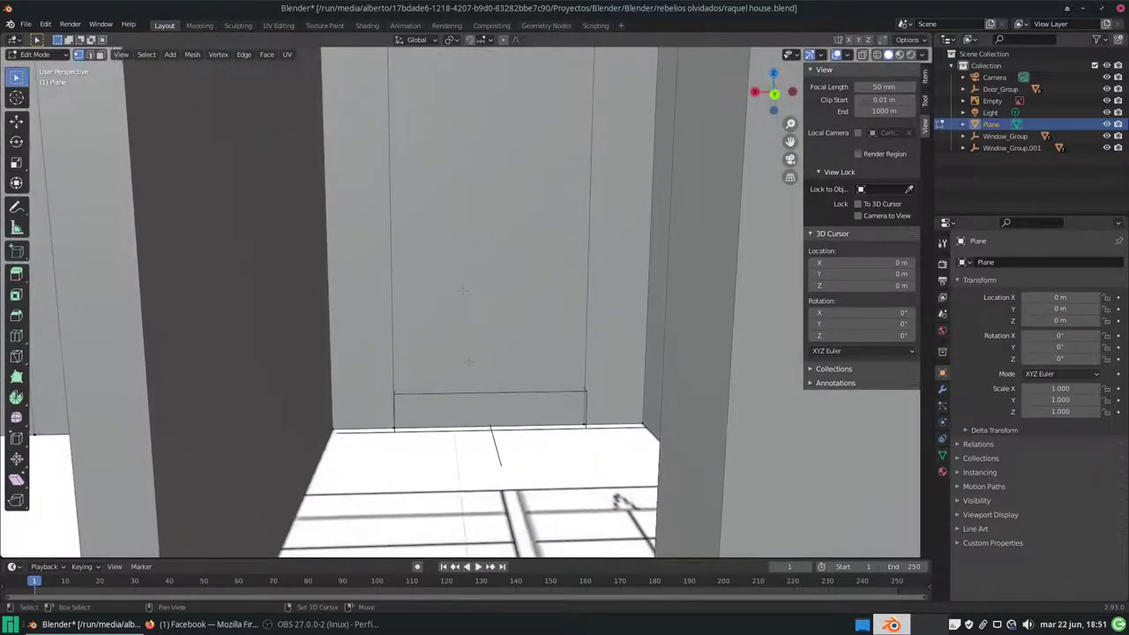
# - Back in Object Mode, move Door_Group along Y to -3.9411 m into the doorway
pyautogui.press('Tab')
pyautogui.click(497, 445)
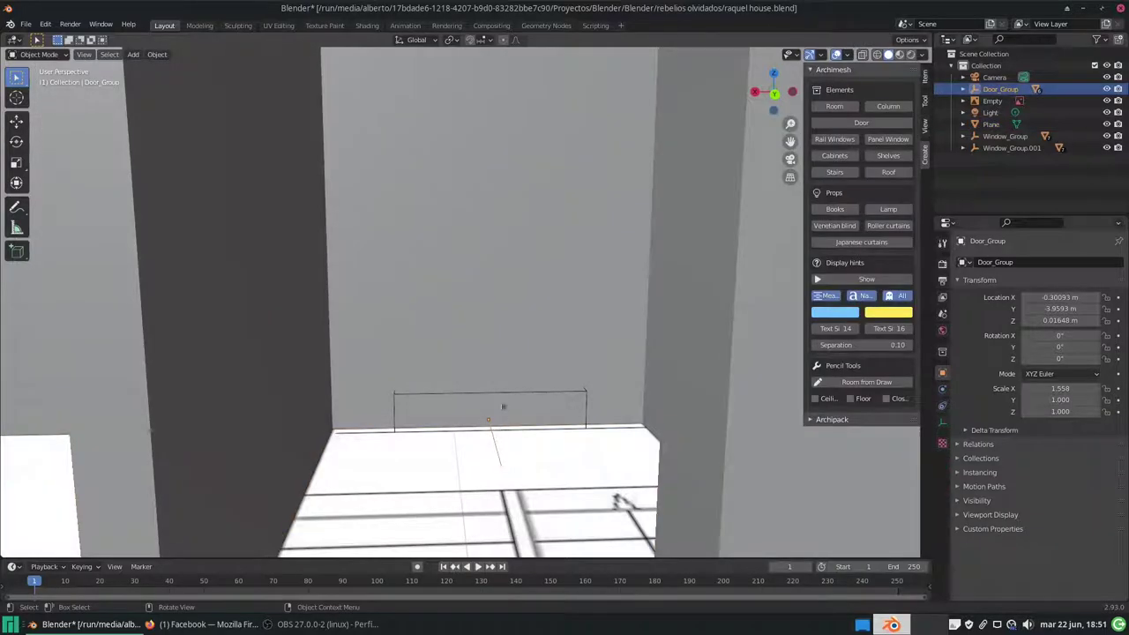
pyautogui.moveTo(502, 400); pyautogui.dragTo(503, 331)
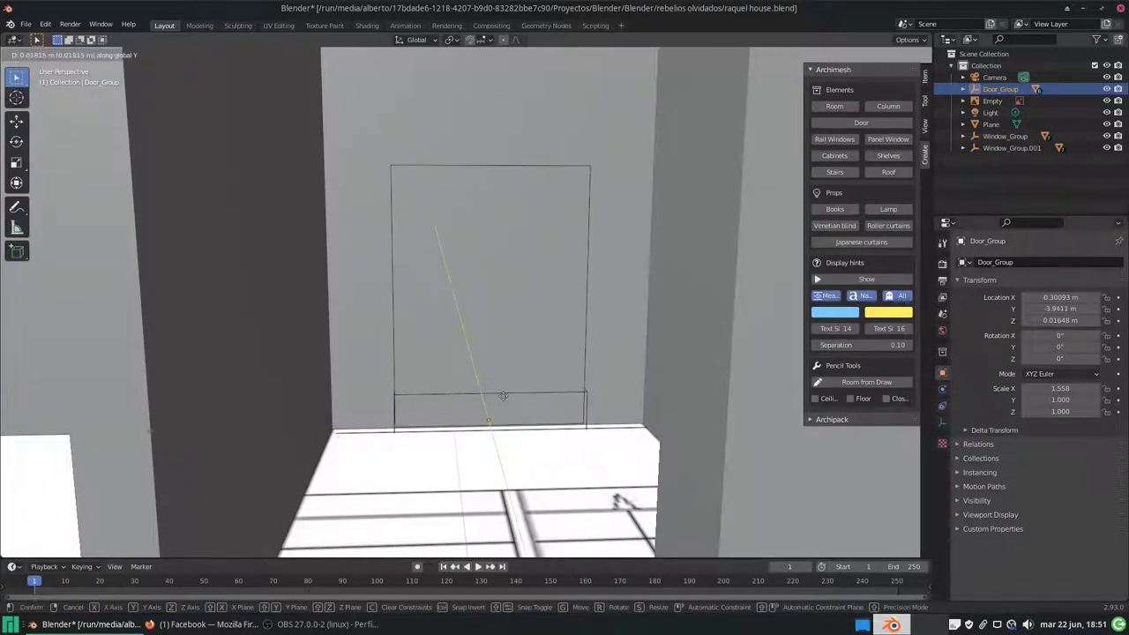
pyautogui.keyDown('shift'); pyautogui.moveTo(533, 331); pyautogui.dragTo(560, 424, button='middle'); pyautogui.keyUp('shift')
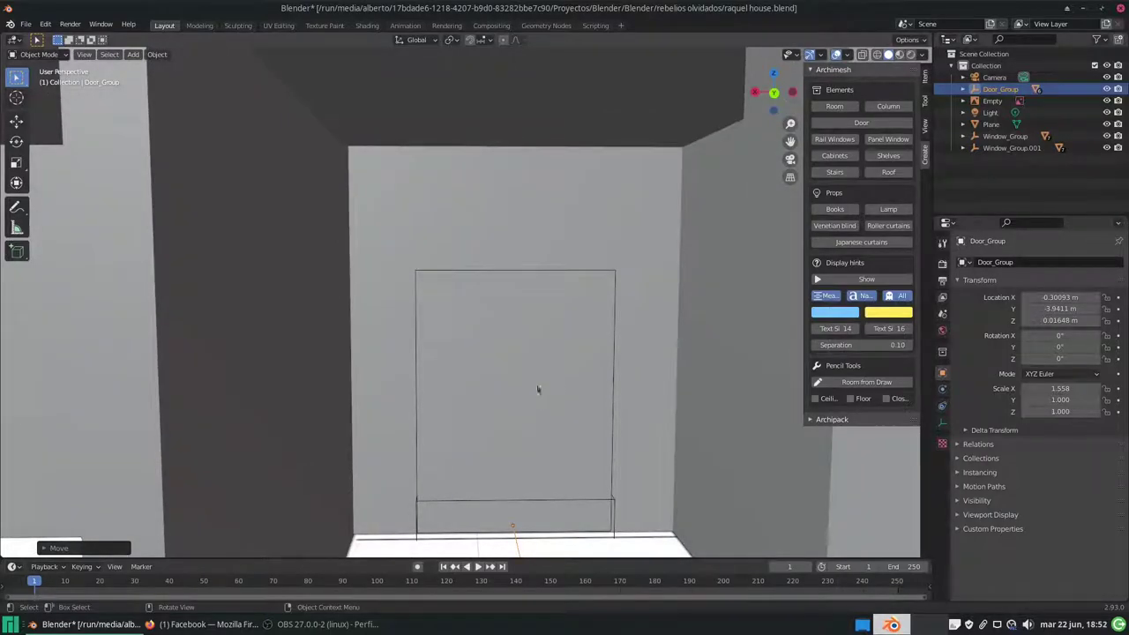
pyautogui.scroll(3, 486, 309)
pyautogui.scroll(3, 486, 309)
pyautogui.scroll(2, 529, 318)
pyautogui.keyDown('shift'); pyautogui.moveTo(554, 325); pyautogui.dragTo(439, 327, button='middle'); pyautogui.keyUp('shift')
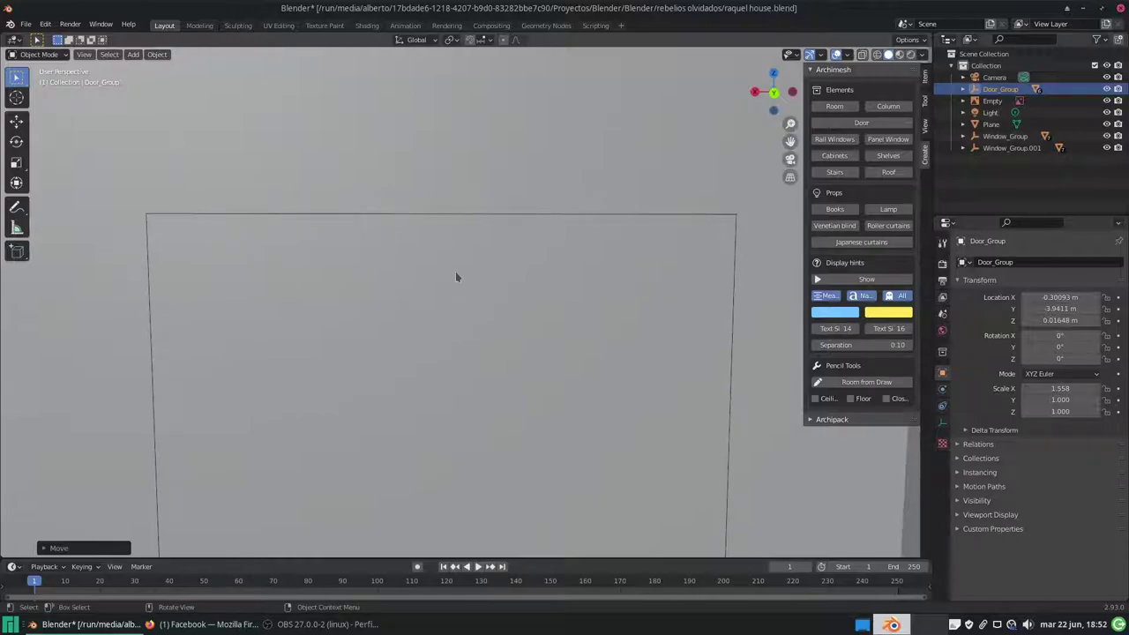
pyautogui.scroll(-4, 455, 271)
# - In the wall plane's Edit Mode, start a knife cut at the doorway's top-left corner
pyautogui.click(457, 206)
pyautogui.press('Tab')
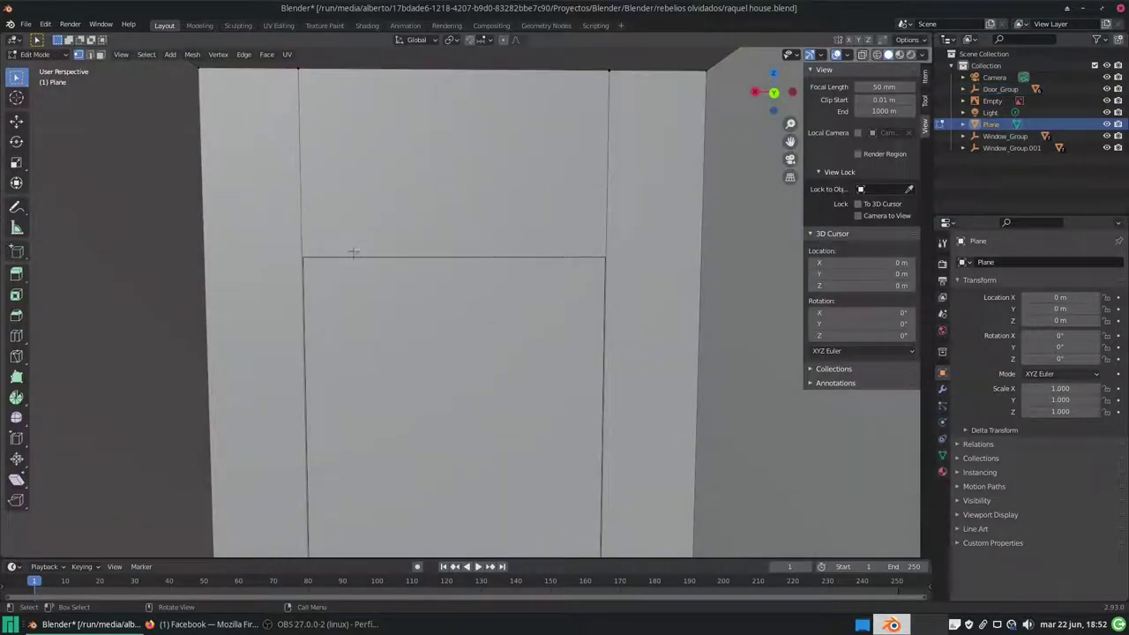
pyautogui.scroll(2, 352, 253)
pyautogui.scroll(1, 352, 253)
pyautogui.press('k')
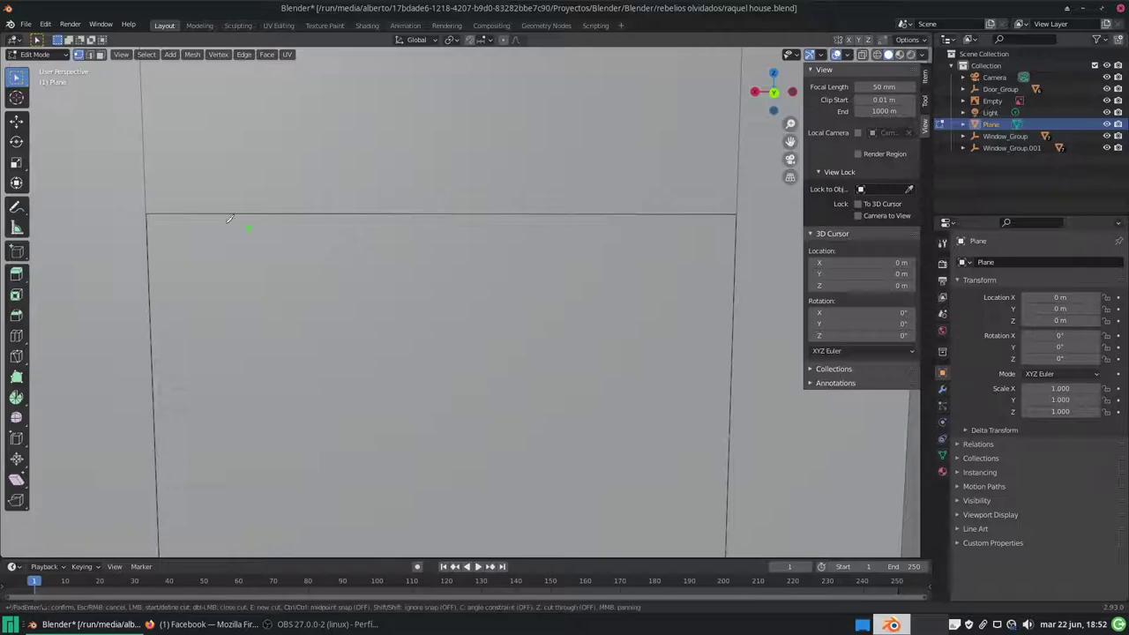
pyautogui.click(149, 210)
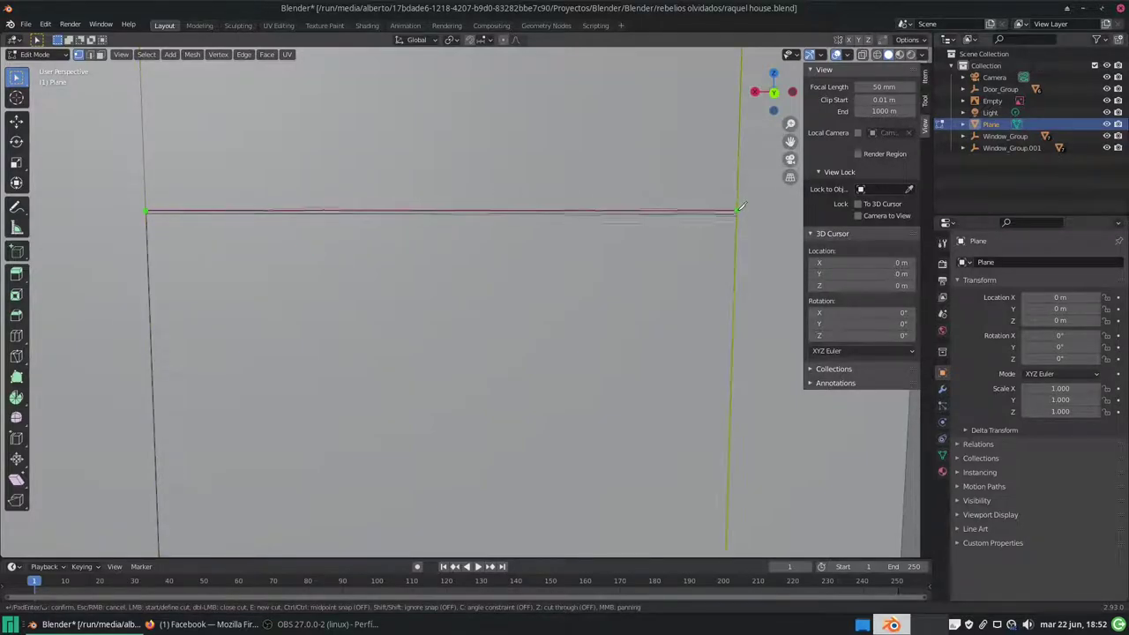
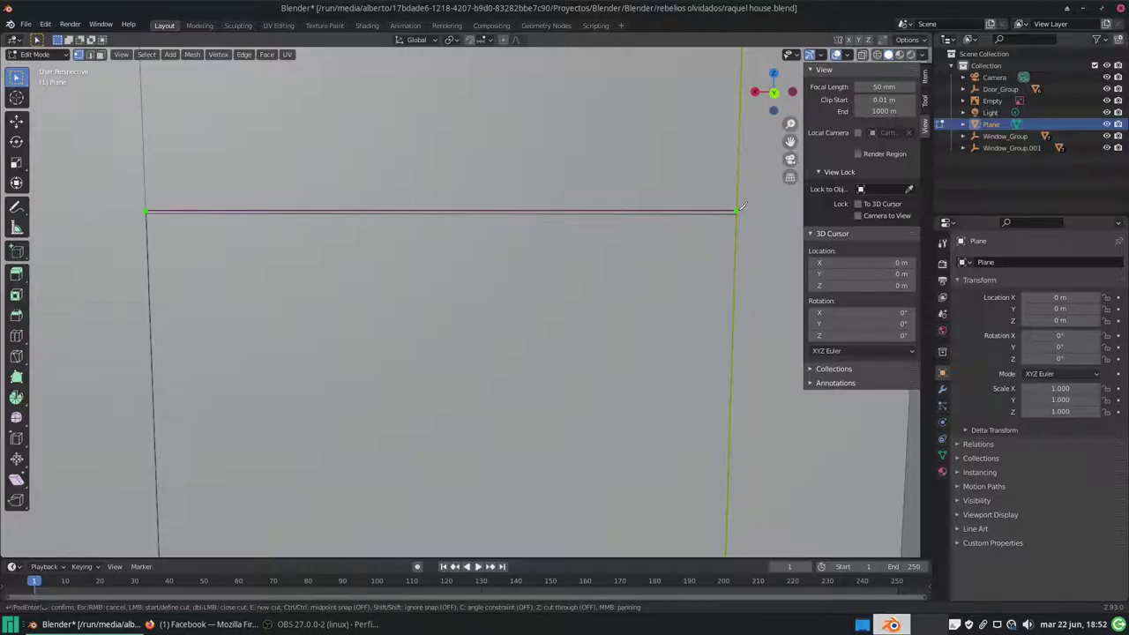
# - Commit the current cut, then knife-cut an edge along the door base between its bottom corners
pyautogui.press('Return')
pyautogui.moveTo(605, 400); pyautogui.dragTo(307, 579, button='middle')
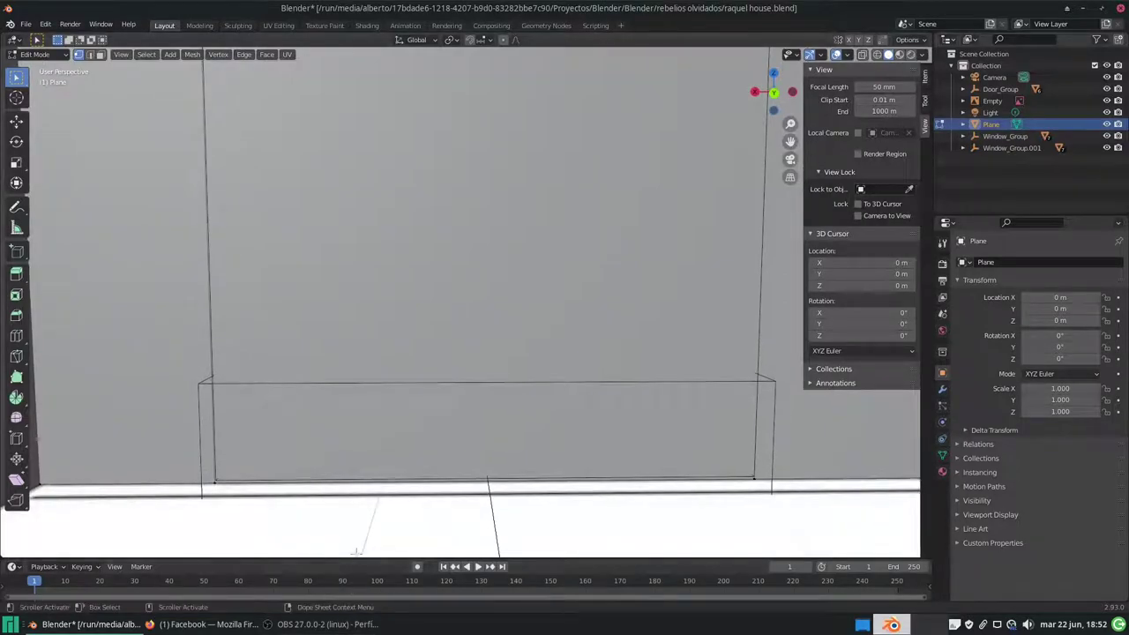
pyautogui.press('k')
pyautogui.click(216, 481)
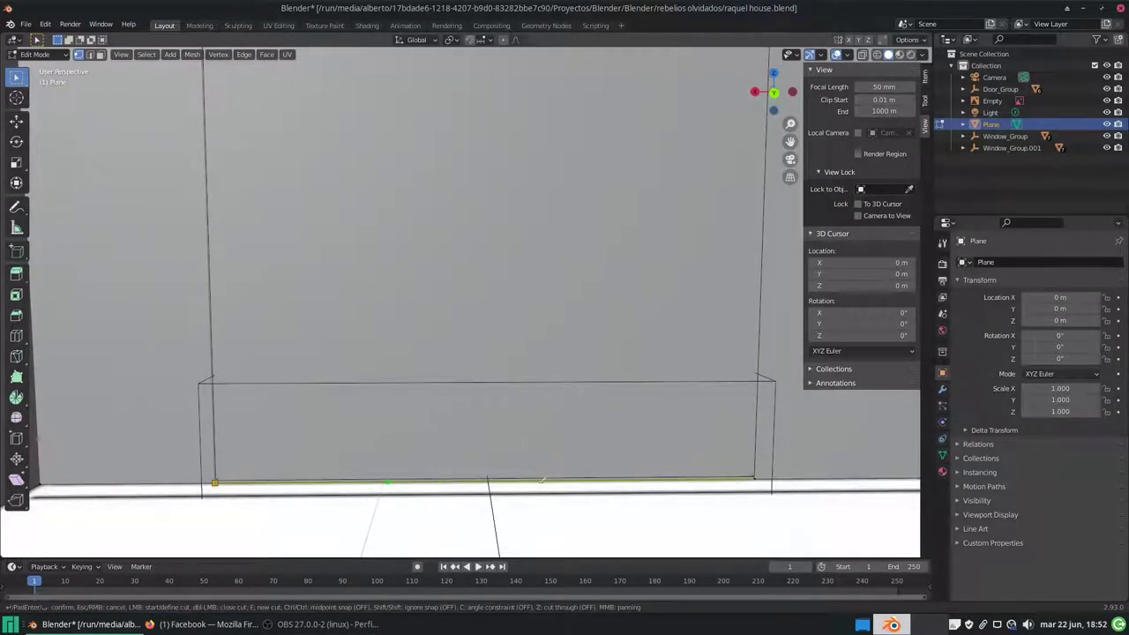
pyautogui.click(754, 479)
pyautogui.press('Return')
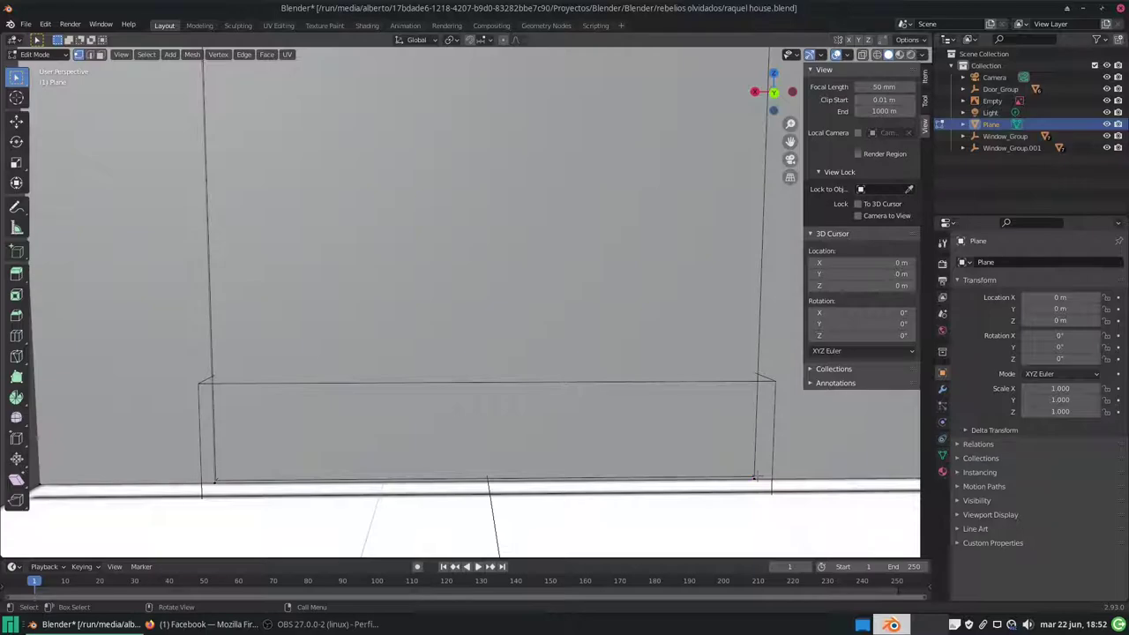
# - Turn the view to face the door and briefly bring up the mesh context menu
pyautogui.scroll(-5, 707, 439)
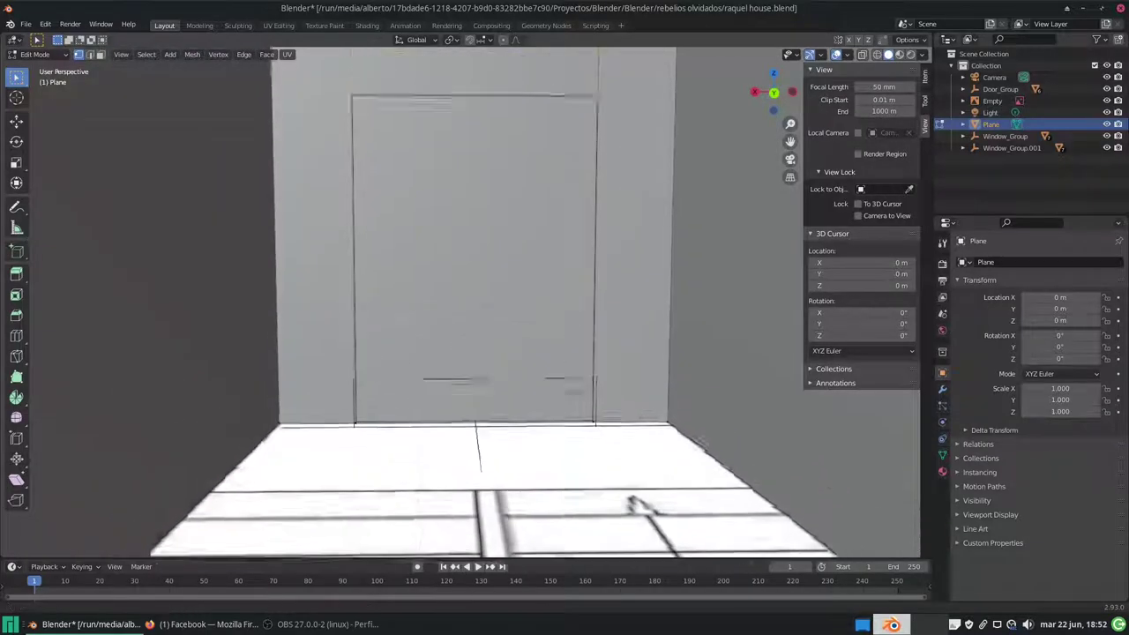
pyautogui.moveTo(668, 404); pyautogui.dragTo(568, 465, button='middle')
pyautogui.rightClick(550, 414)
pyautogui.press('Escape')
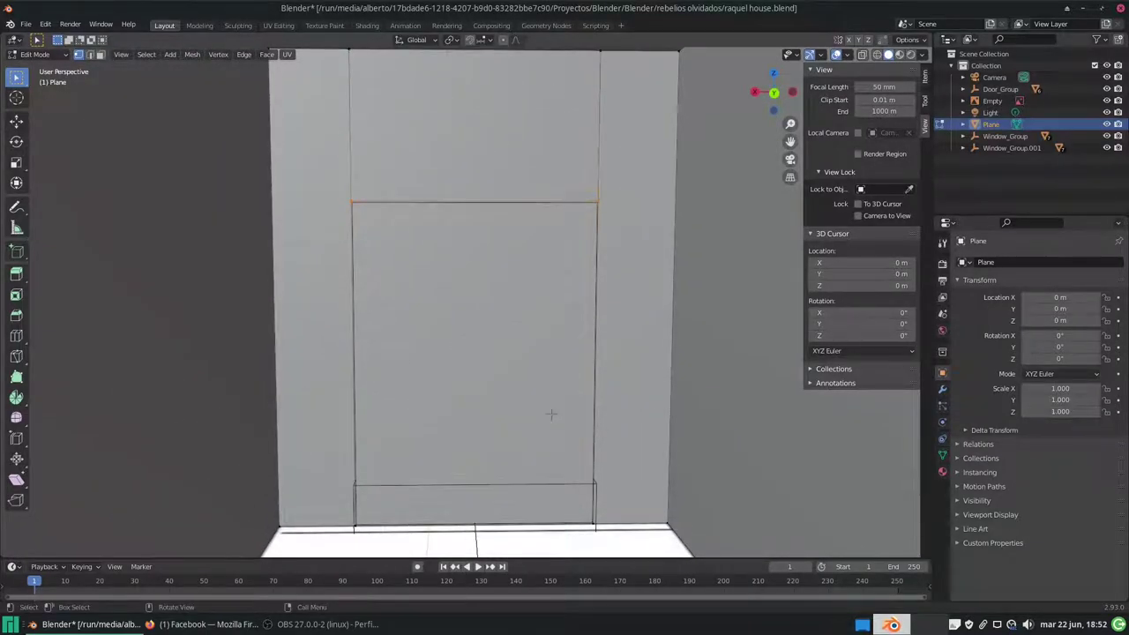
pyautogui.scroll(5, 541, 477)
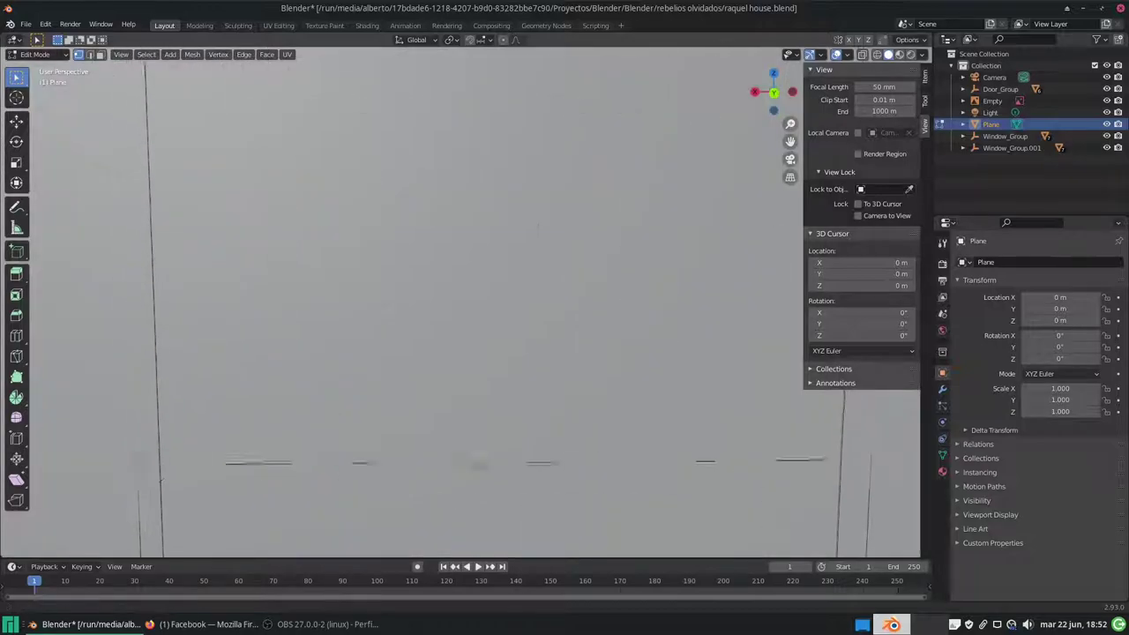
pyautogui.press('k')
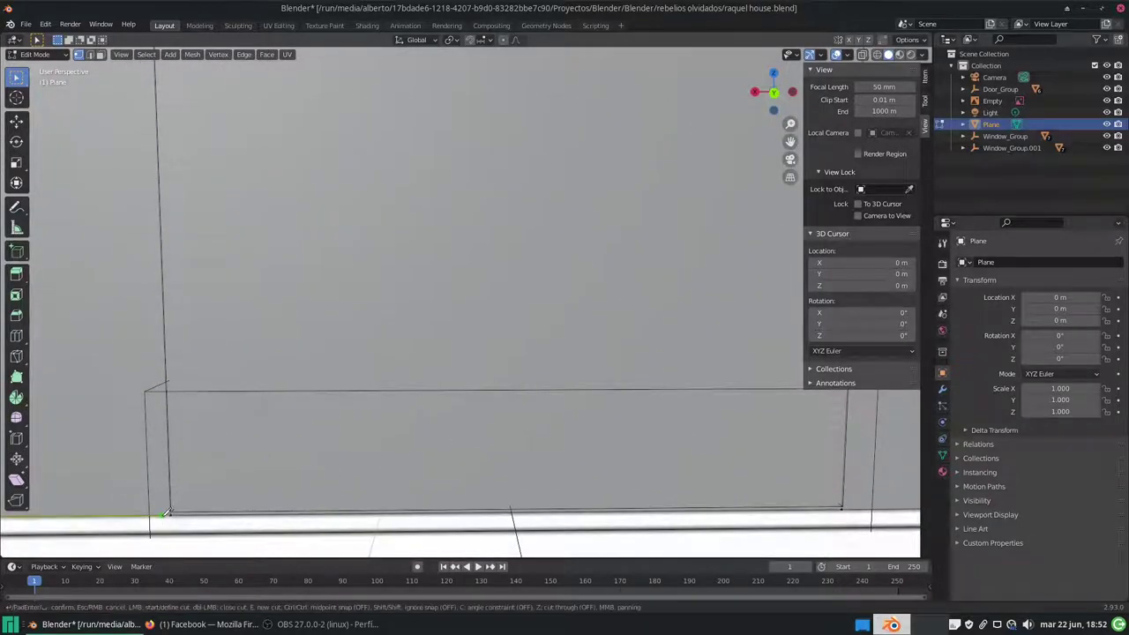
pyautogui.press('Escape')
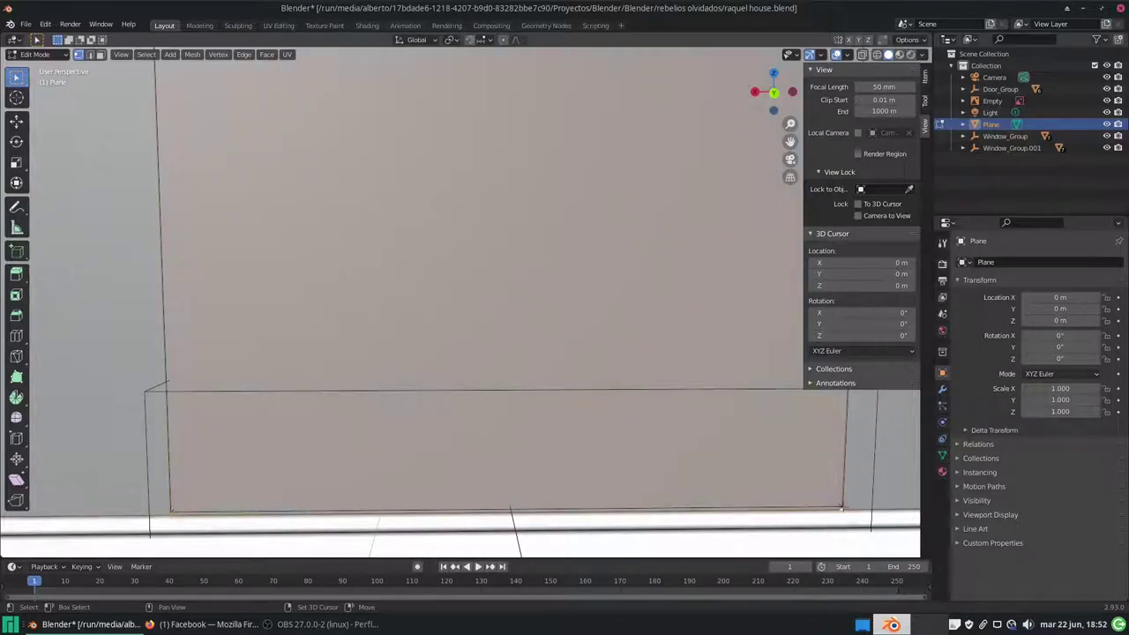
pyautogui.rightClick(663, 436)
pyautogui.press('Escape')
pyautogui.scroll(-3, 664, 436)
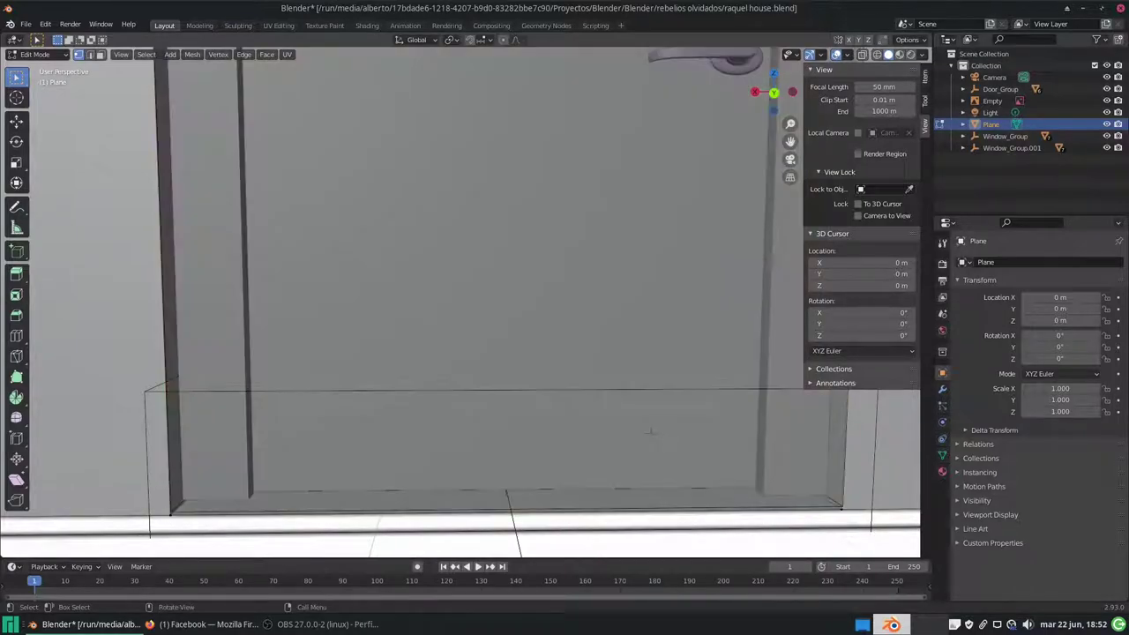
pyautogui.scroll(-3, 662, 436)
pyautogui.scroll(-2, 647, 436)
pyautogui.moveTo(647, 437)
pyautogui.mouseDown(button='middle')
pyautogui.moveTo(600, 415)
pyautogui.moveTo(565, 423)
pyautogui.moveTo(469, 291)
pyautogui.mouseUp(button='middle')
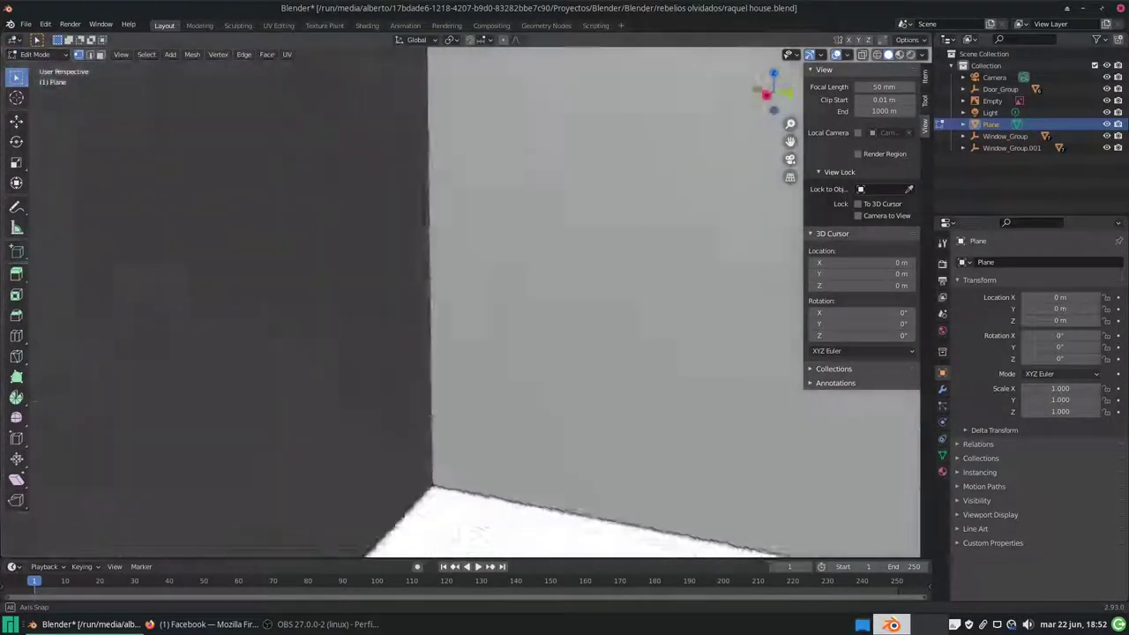
pyautogui.scroll(-4, 468, 291)
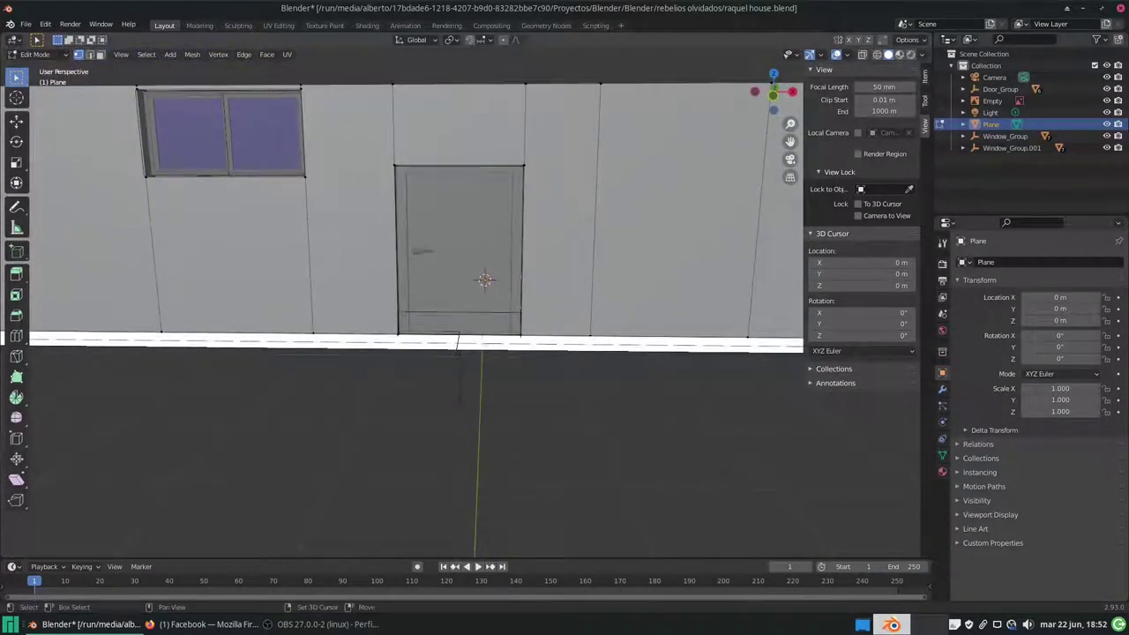
pyautogui.scroll(1, 468, 291)
pyautogui.scroll(2, 468, 291)
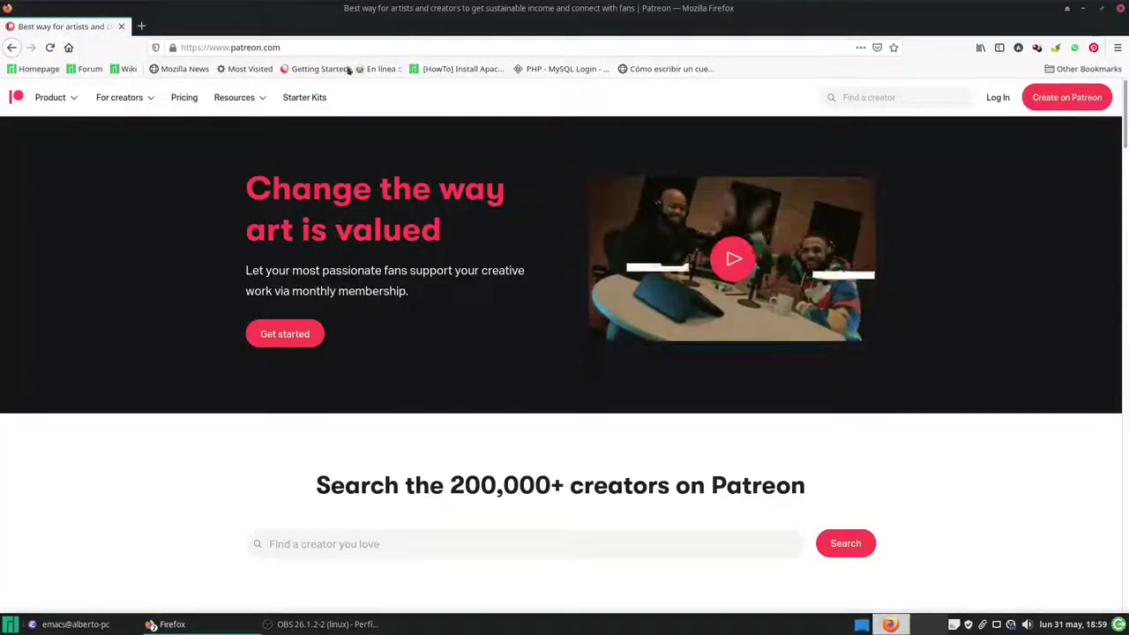
# - Go to the aguatemala Patreon page (patreon.com/aguatemala)
pyautogui.click(322, 48)
pyautogui.click(322, 50)
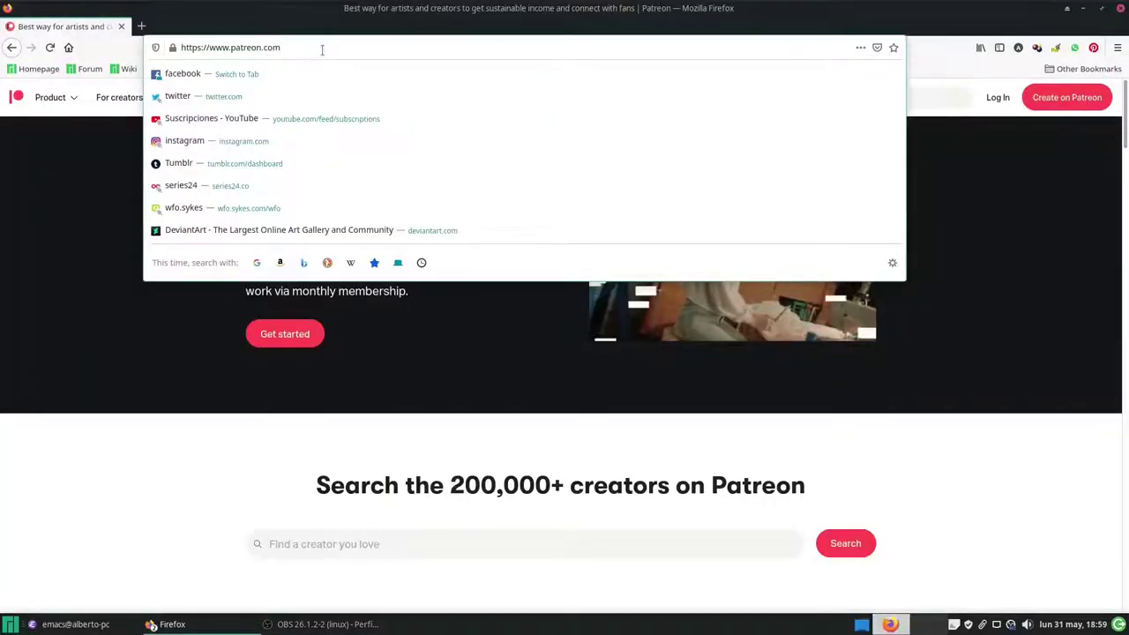
pyautogui.write('/a')
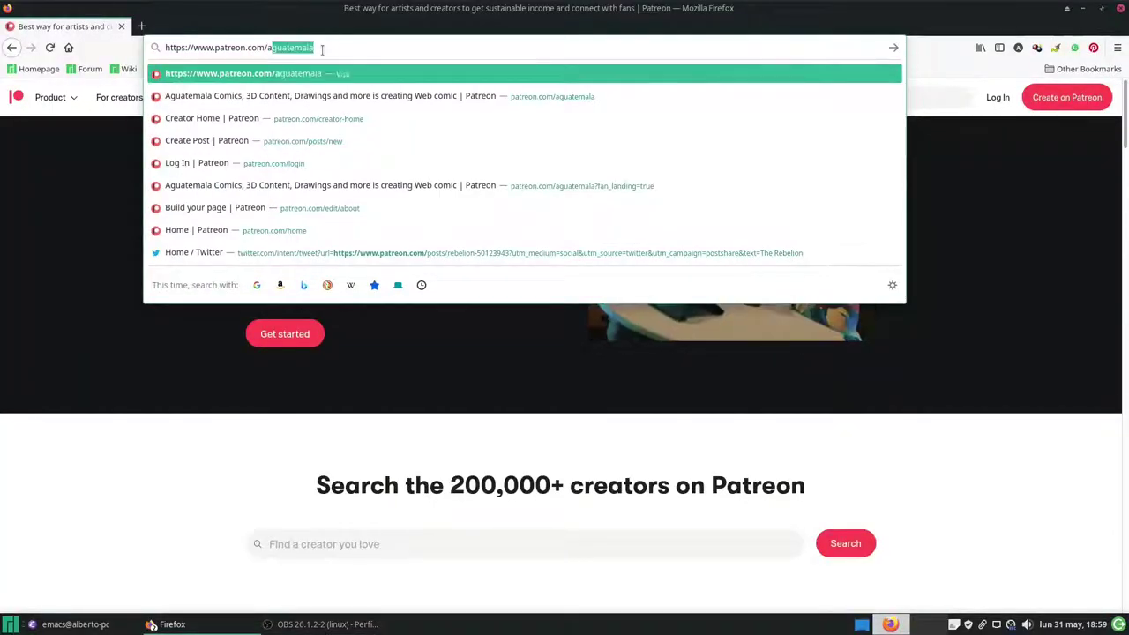
pyautogui.write('guatem')
pyautogui.press('Return')
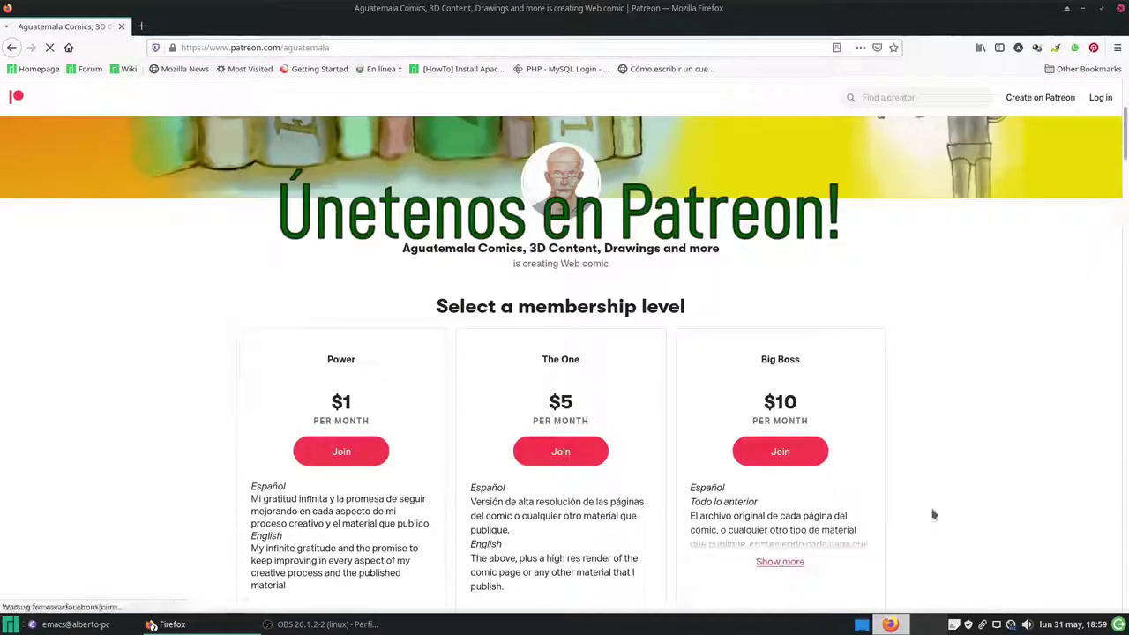
# - Fill the sign-up form's name, email, confirm-email and password fields
pyautogui.write('Yo Soy')
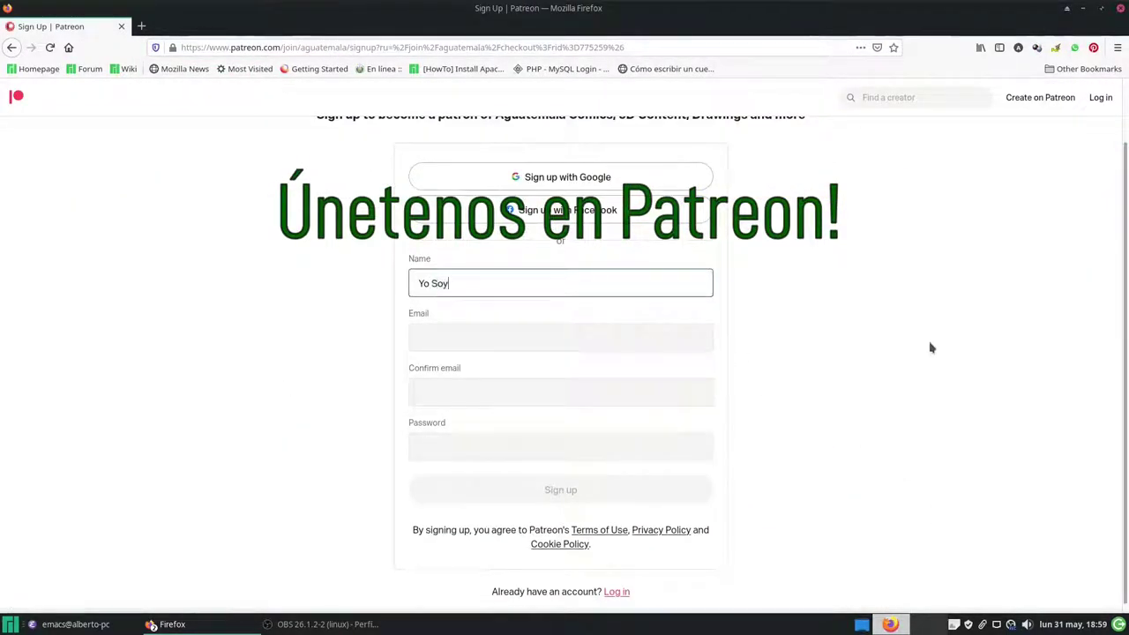
pyautogui.press('Tab')
pyautogui.write('gmail.com')
pyautogui.press('Tab')
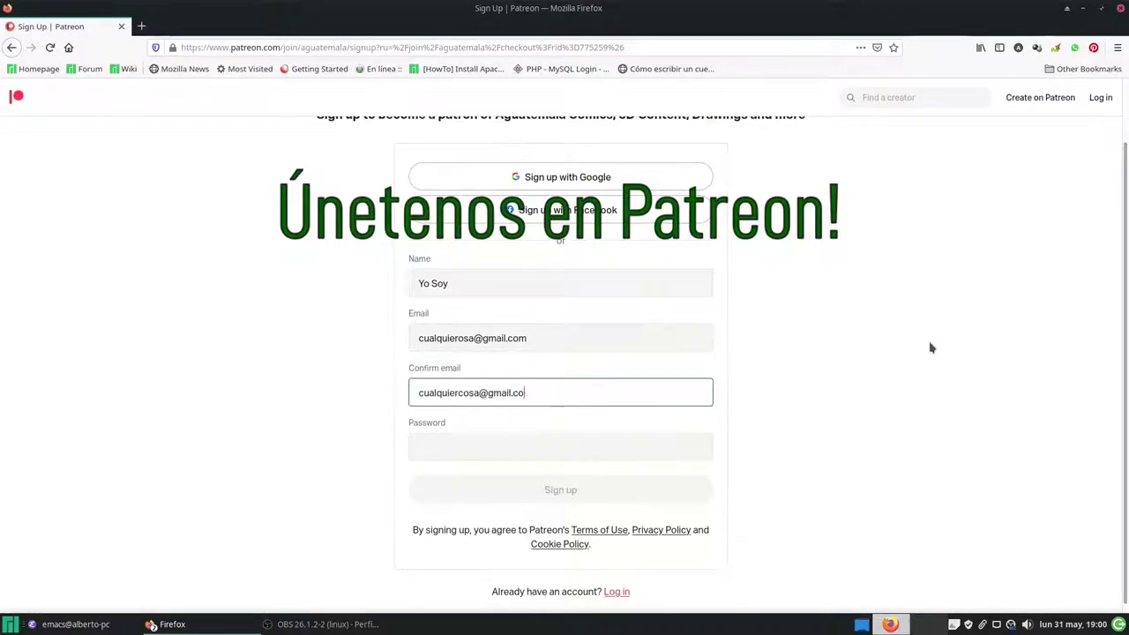
pyautogui.press('Tab')
pyautogui.write('**********')
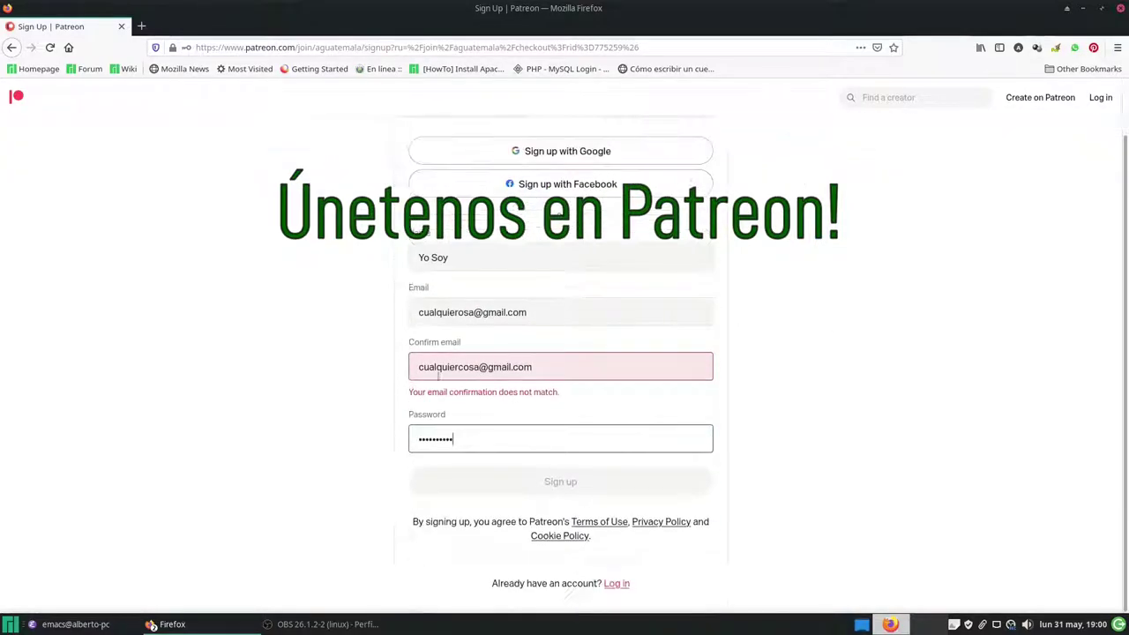